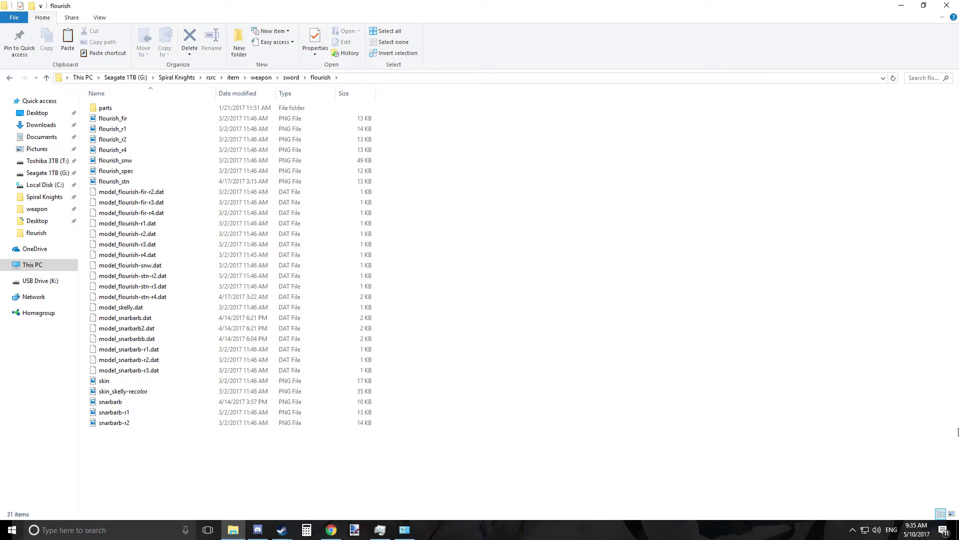
Check the necessary programs section of the modding forum thread in Chrome and return to the flourish folder in File Explorer.
click(331, 530)
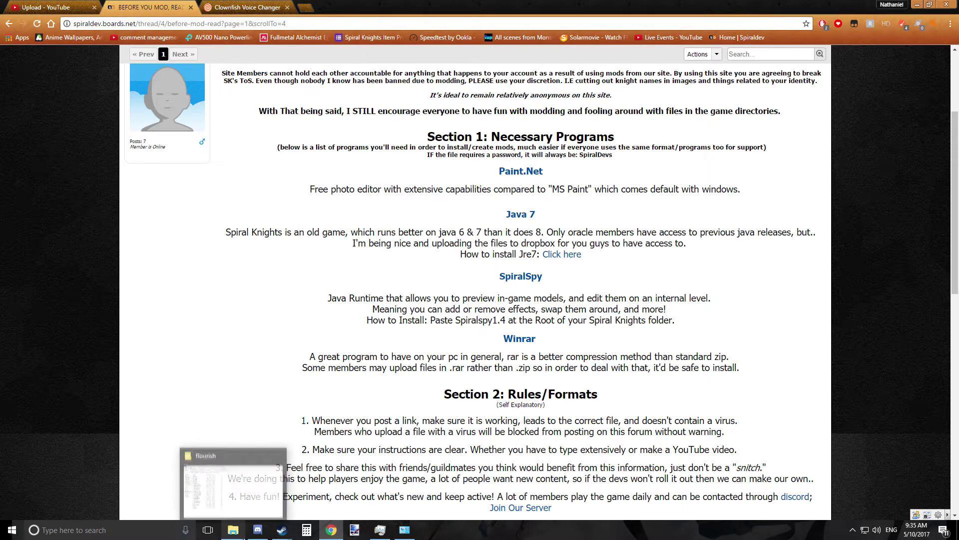
click(252, 500)
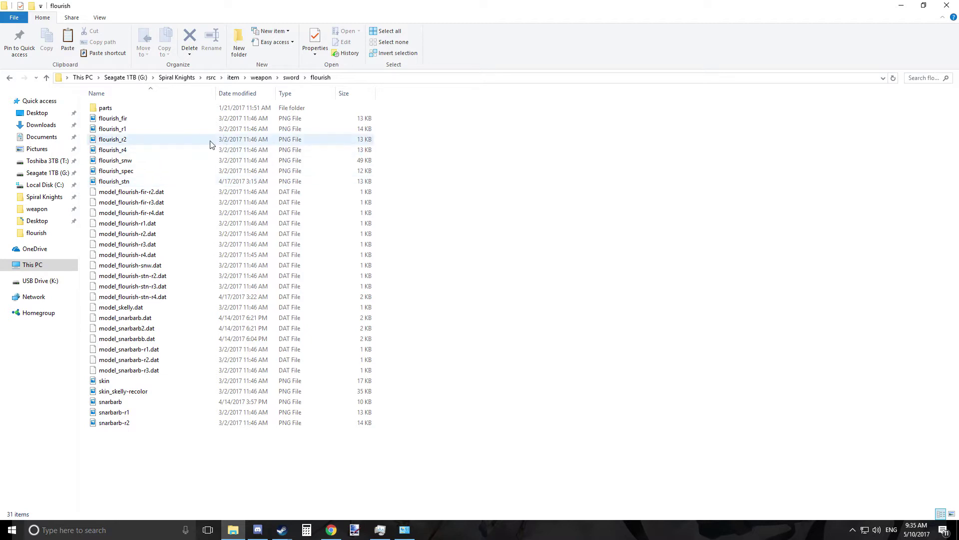
Preview the flourish_fir image from the backup flourish folder and close the preview.
click(168, 216)
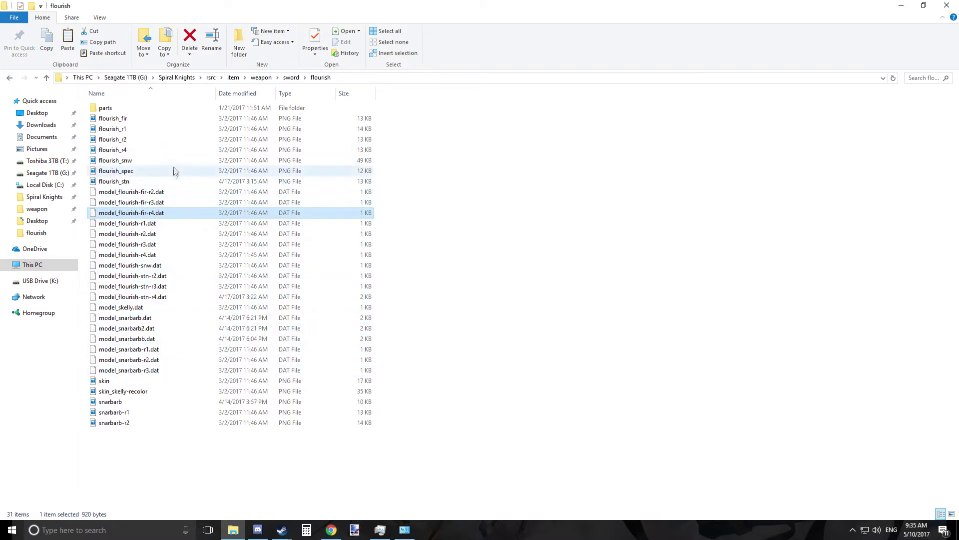
click(173, 120)
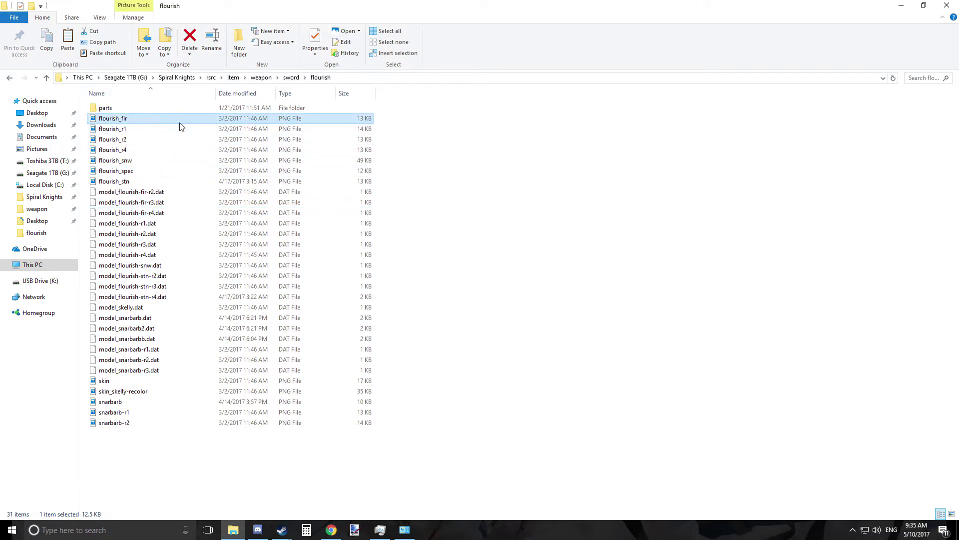
double_click(179, 122)
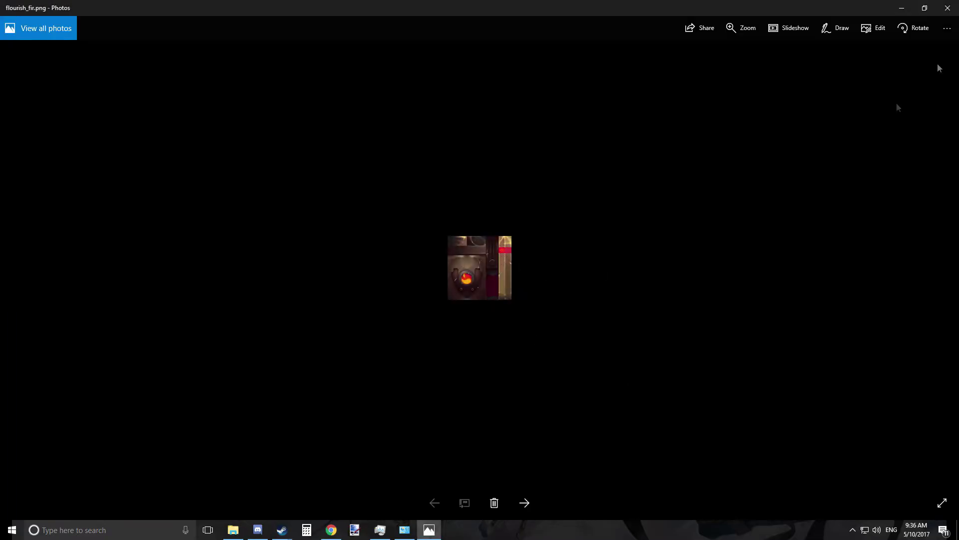
click(948, 8)
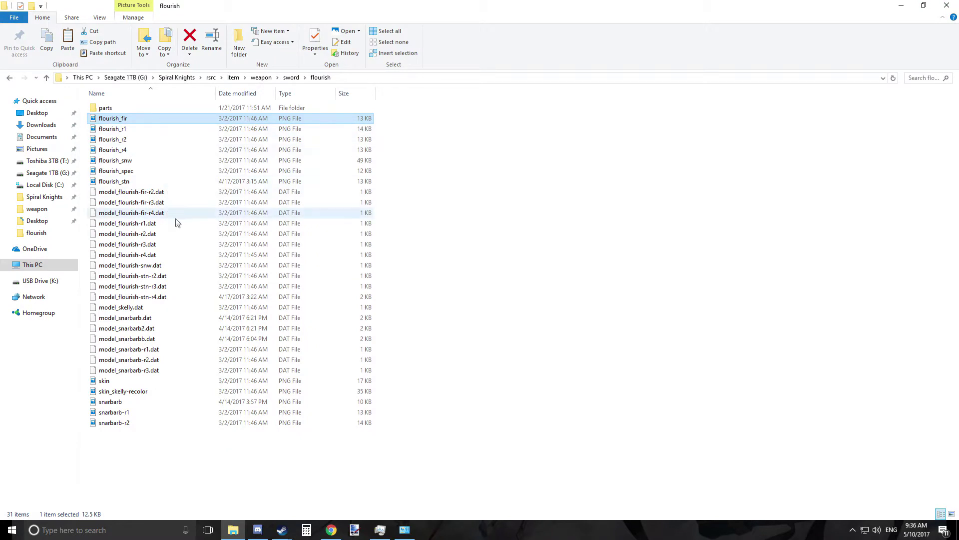
Copy flourish_fir and model_flourish-fir-r4.dat together from the backup flourish folder.
ctrl+click(264, 213)
right_click(265, 214)
click(302, 326)
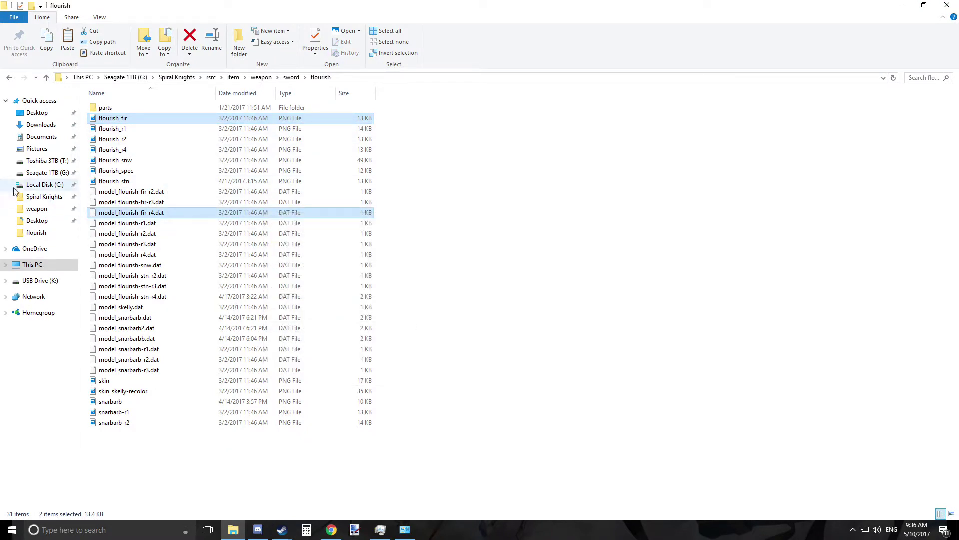
Go to the Steam installation's Spiral Knights folder and open rsrc, item, weapon, sword, flourish.
click(44, 196)
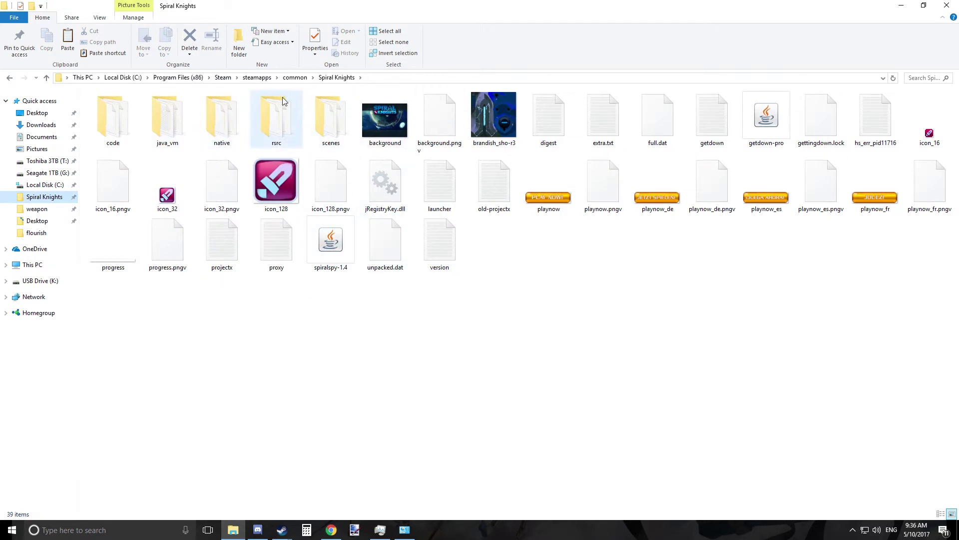
double_click(276, 117)
double_click(185, 160)
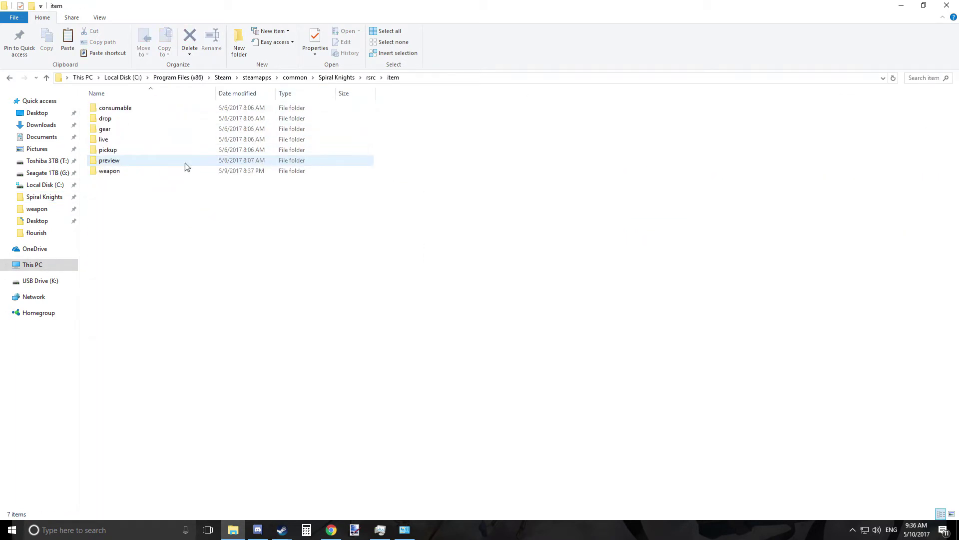
double_click(139, 172)
double_click(137, 141)
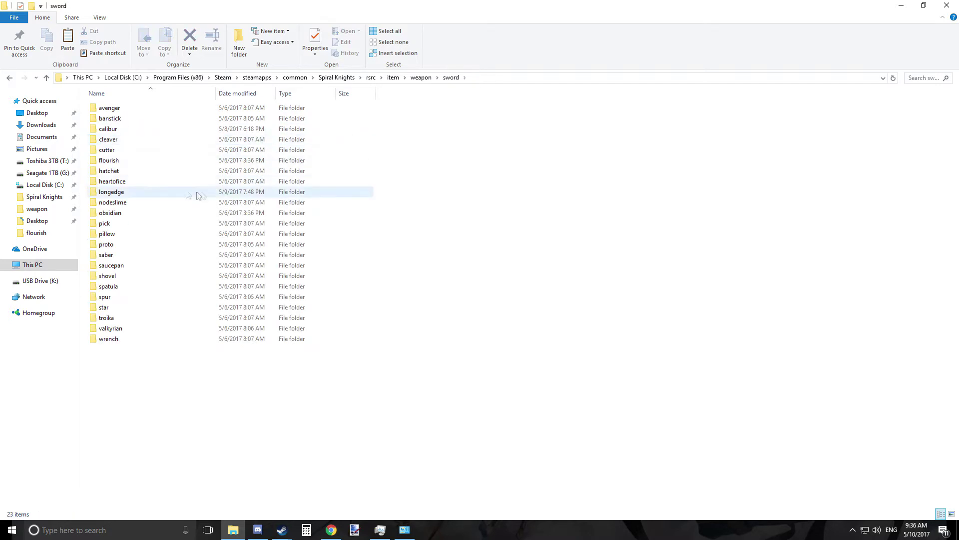
double_click(143, 160)
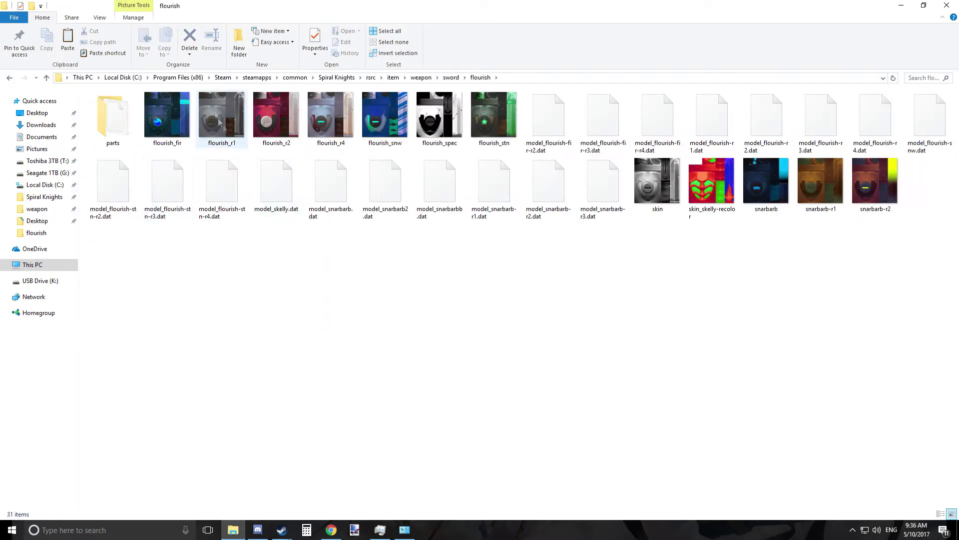
Paste the two copied files into the game's flourish folder, replacing the existing files of the same names.
right_click(332, 321)
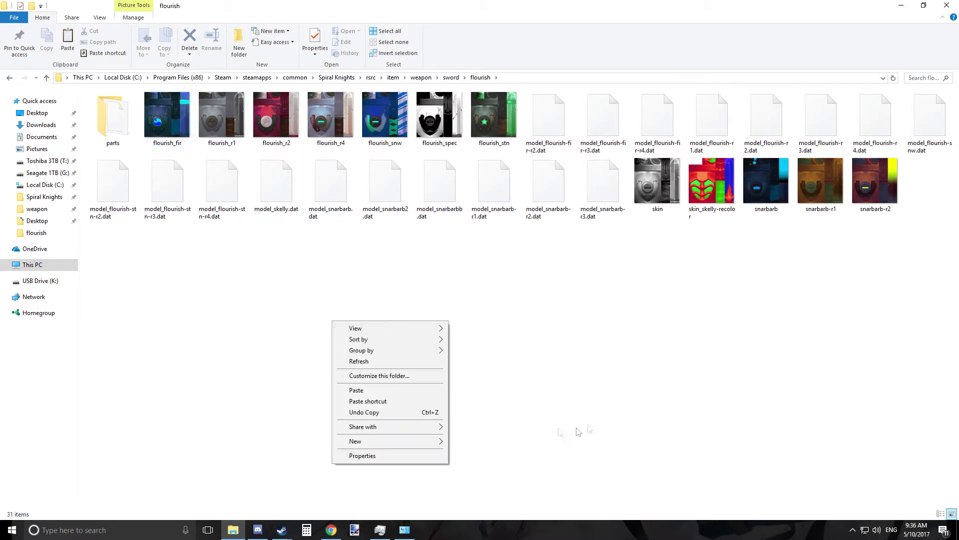
click(375, 389)
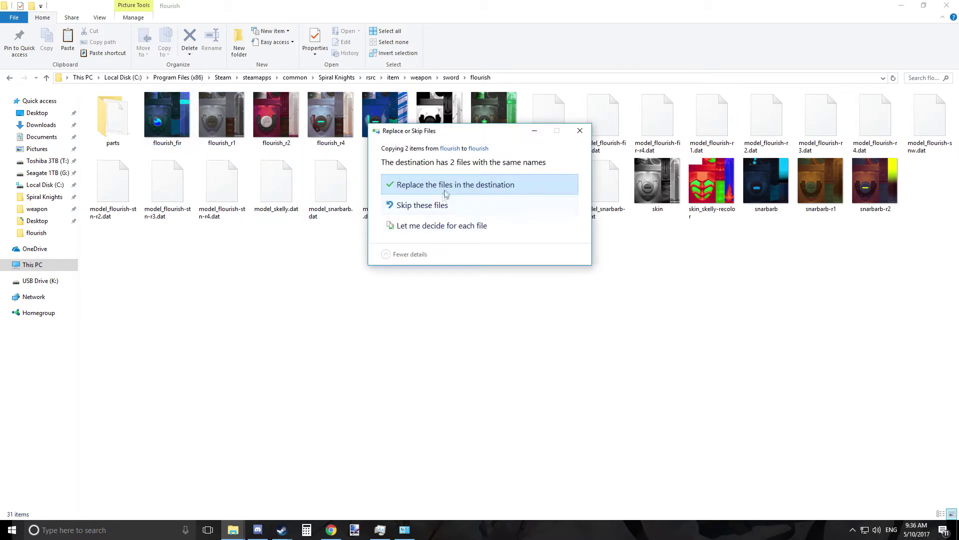
click(421, 181)
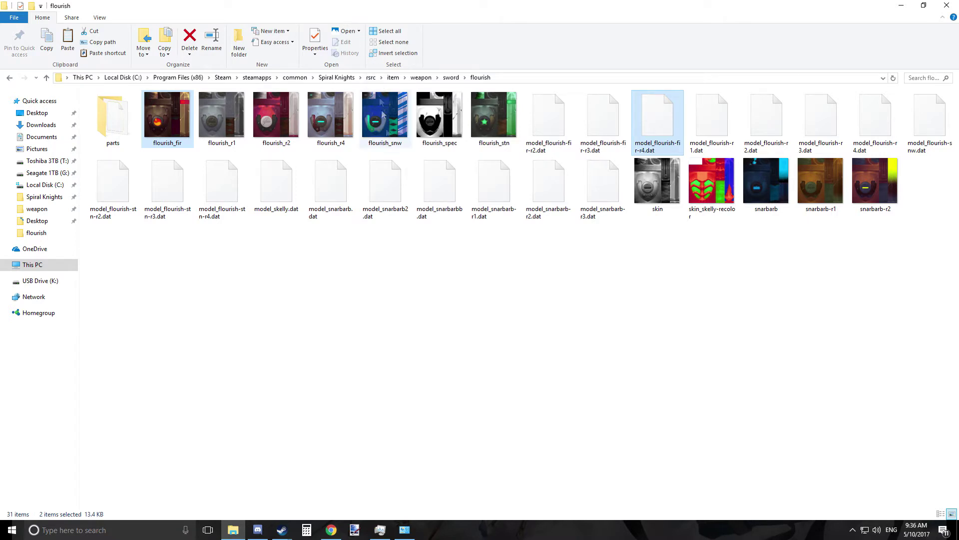
Launch spiralspy-1.4 from the Spiral Knights root folder and start choosing a model config from the rsrc folder.
click(337, 78)
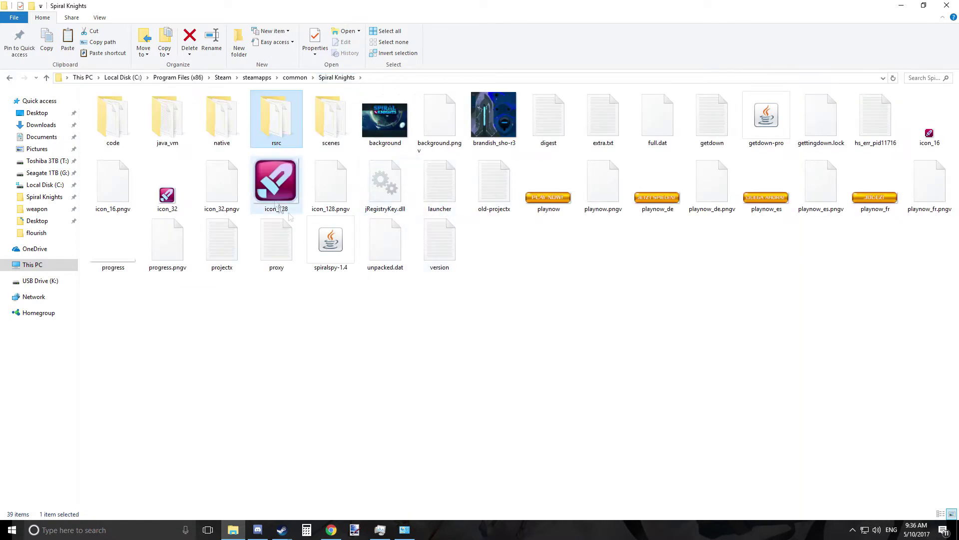
click(329, 243)
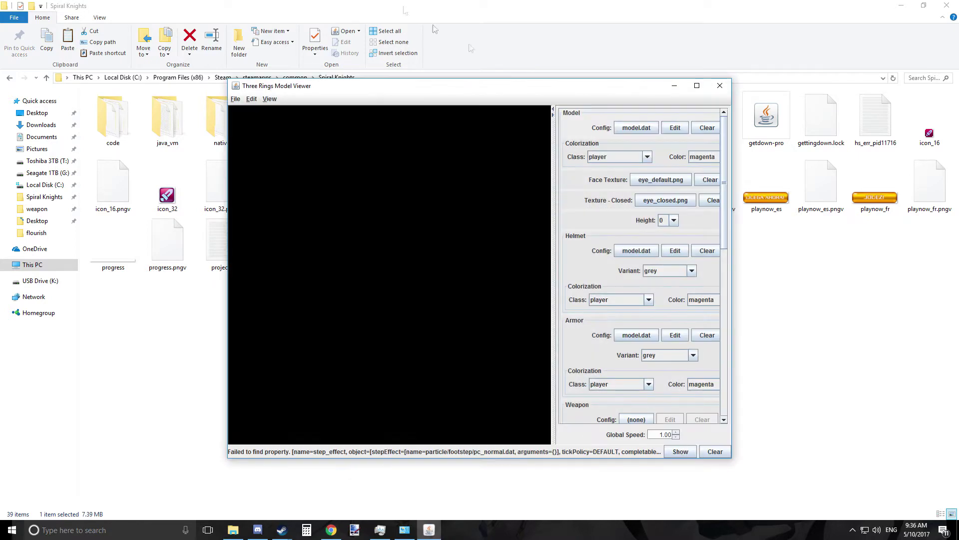
click(640, 128)
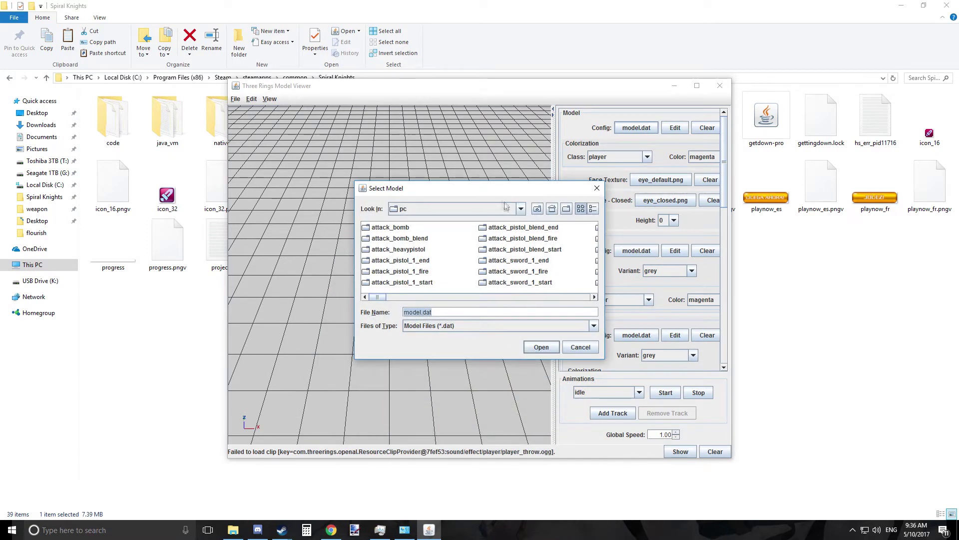
click(539, 210)
click(538, 211)
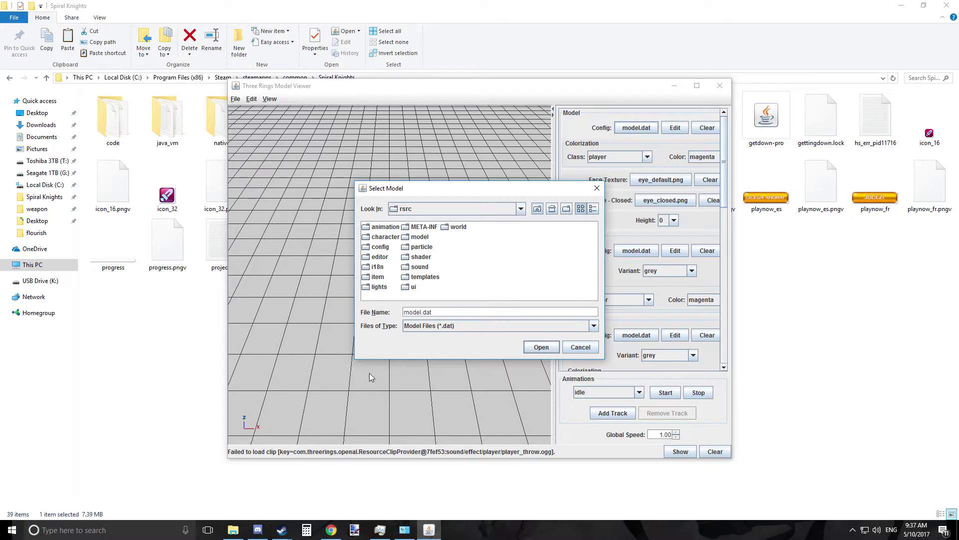
Browse through item, weapon and sword to the flourish folder in the model selection.
click(366, 278)
click(421, 247)
click(368, 280)
click(409, 247)
click(367, 278)
click(408, 248)
double_click(374, 277)
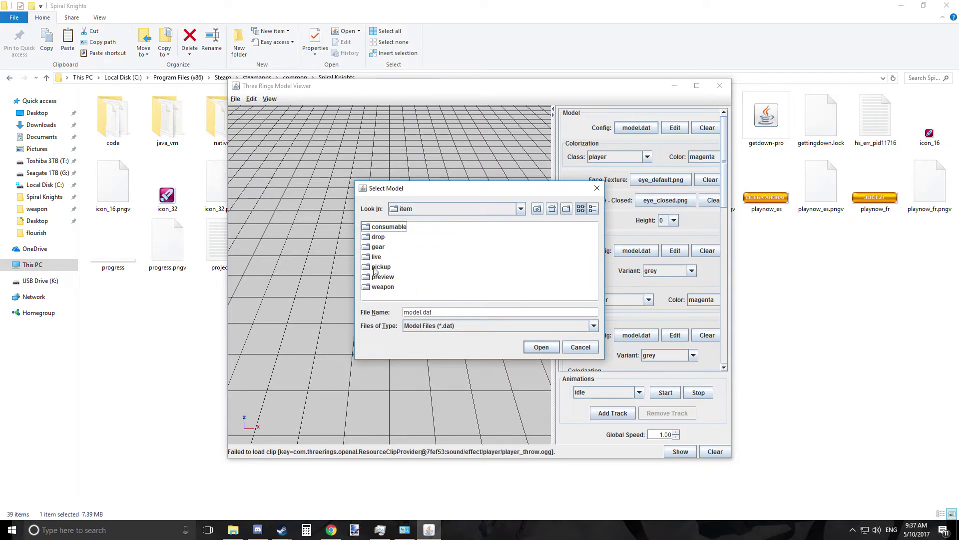
double_click(371, 288)
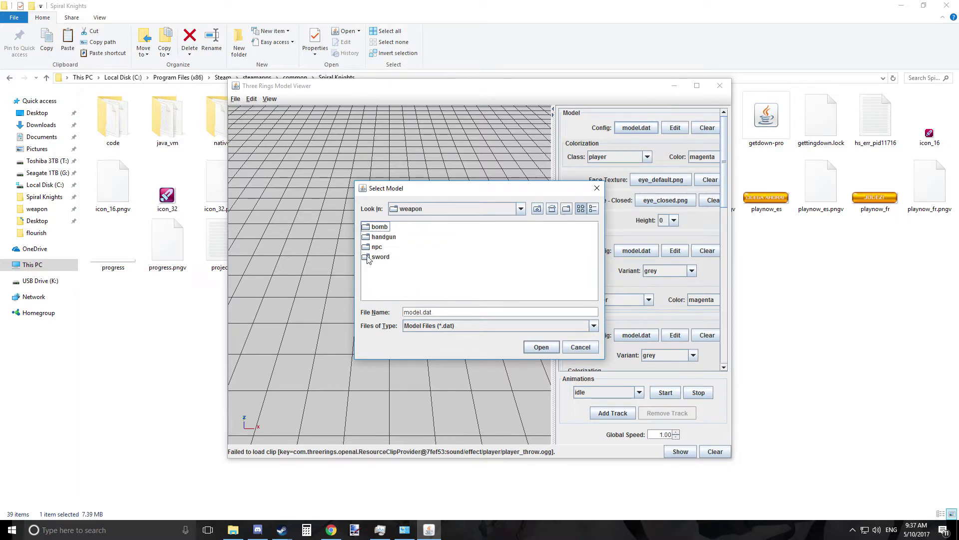
double_click(368, 258)
double_click(380, 276)
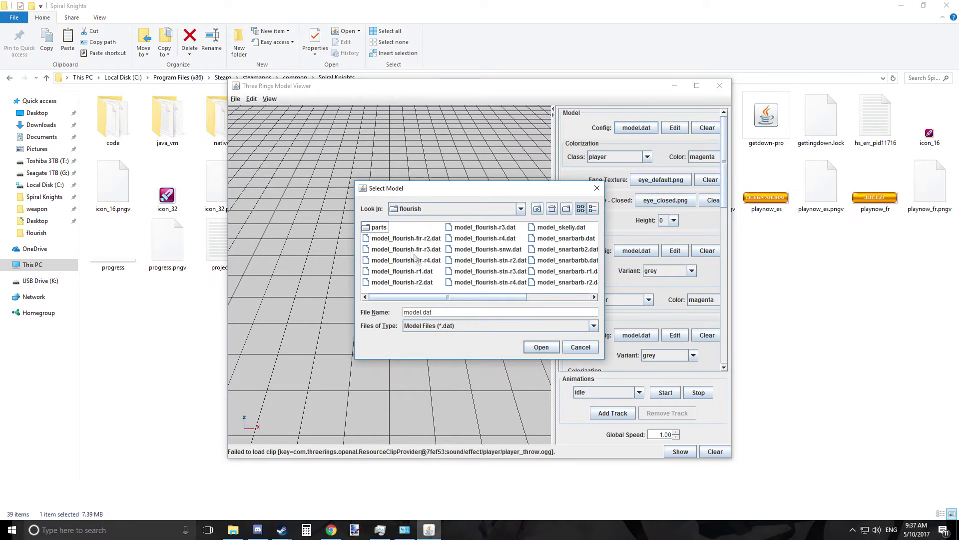
Load model_flourish-fir-r4.dat into the model viewer and look at the sword up close.
click(405, 260)
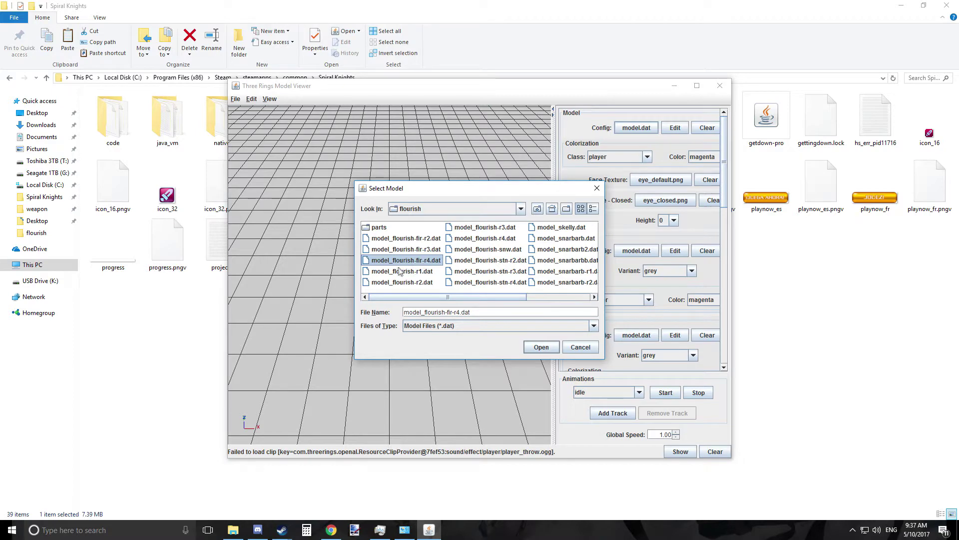
click(380, 261)
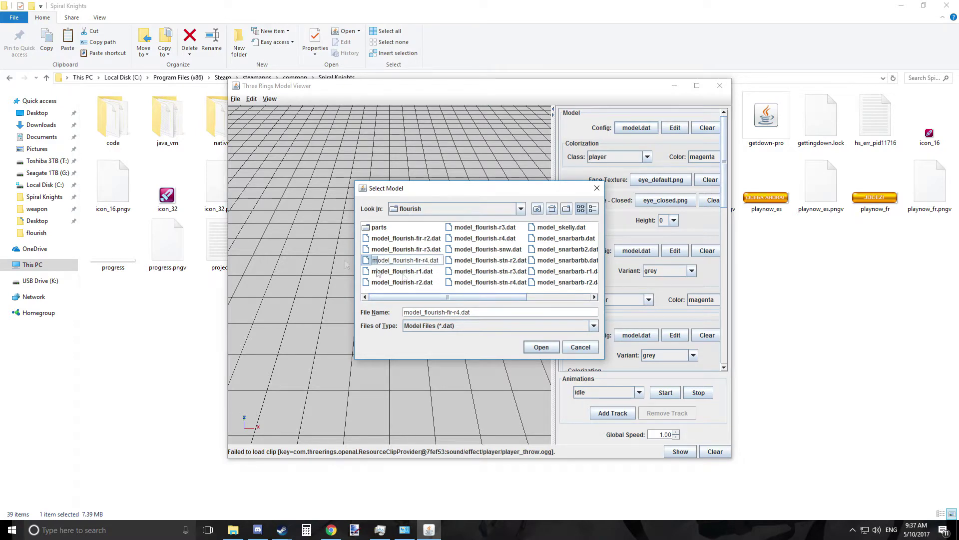
double_click(366, 260)
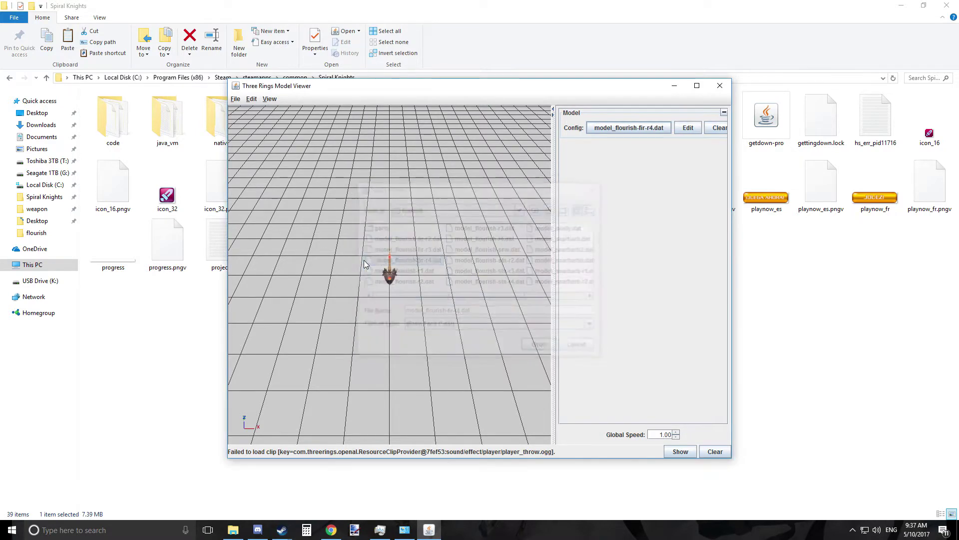
middle_drag(453, 252, 489, 275)
middle_drag(471, 315, 388, 258)
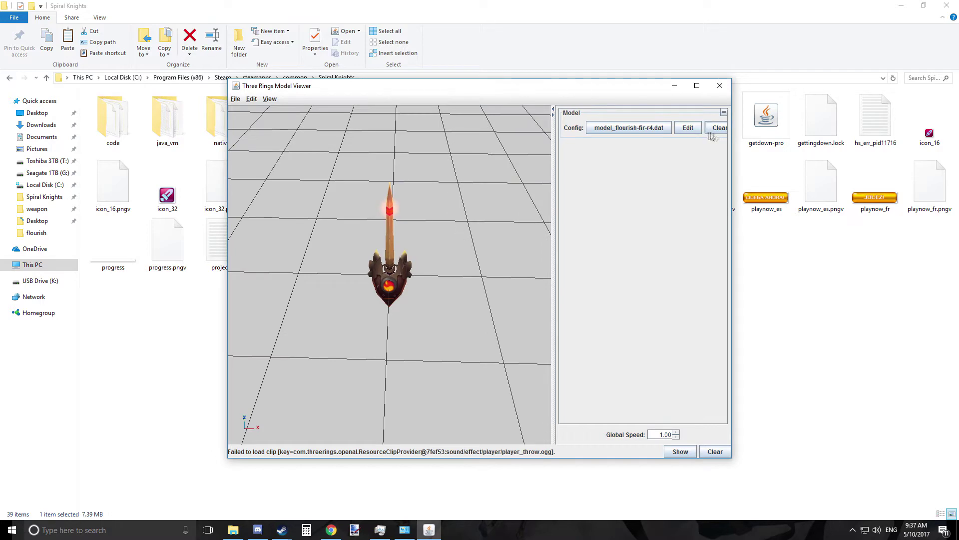
Examine the sword model's attached effects and transforms in the resource editor, and close both the editor and the model viewer.
click(688, 127)
scroll(679, 190, down, 10)
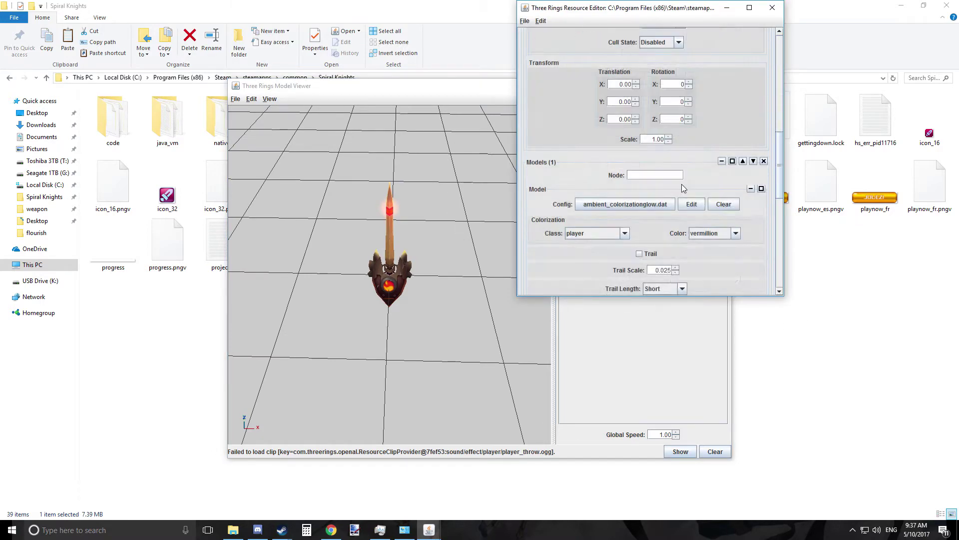
scroll(679, 172, down, 10)
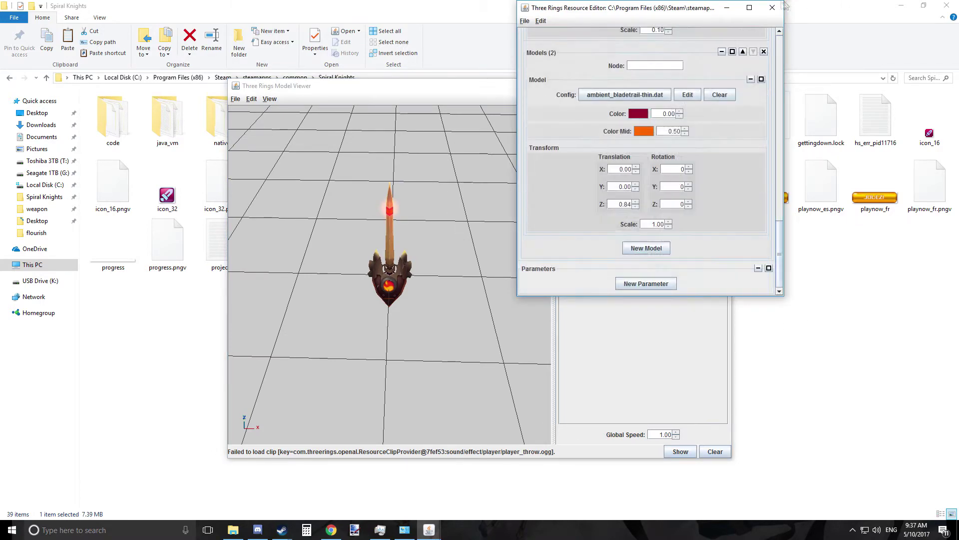
click(772, 8)
click(720, 85)
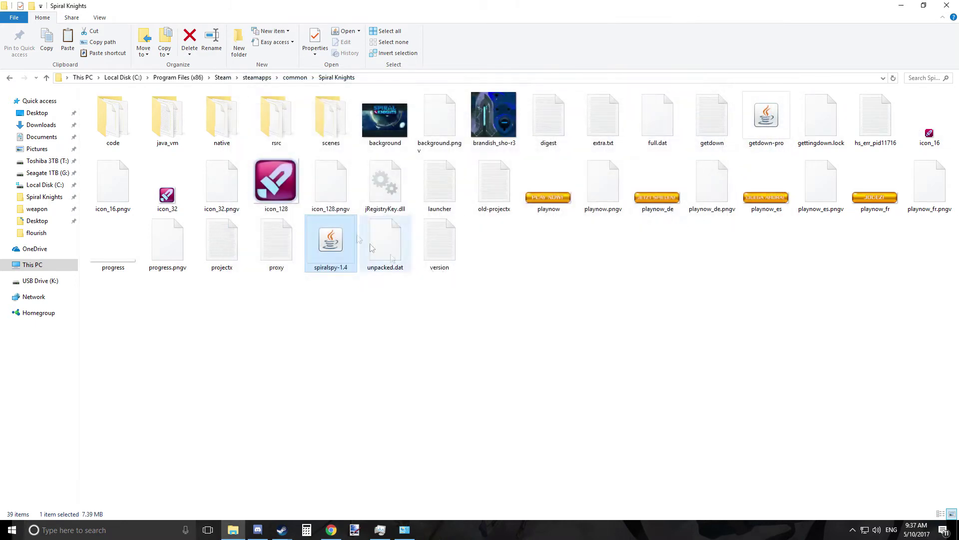
Reopen the game's flourish sword folder under rsrc, item, weapon, sword.
double_click(289, 129)
double_click(108, 139)
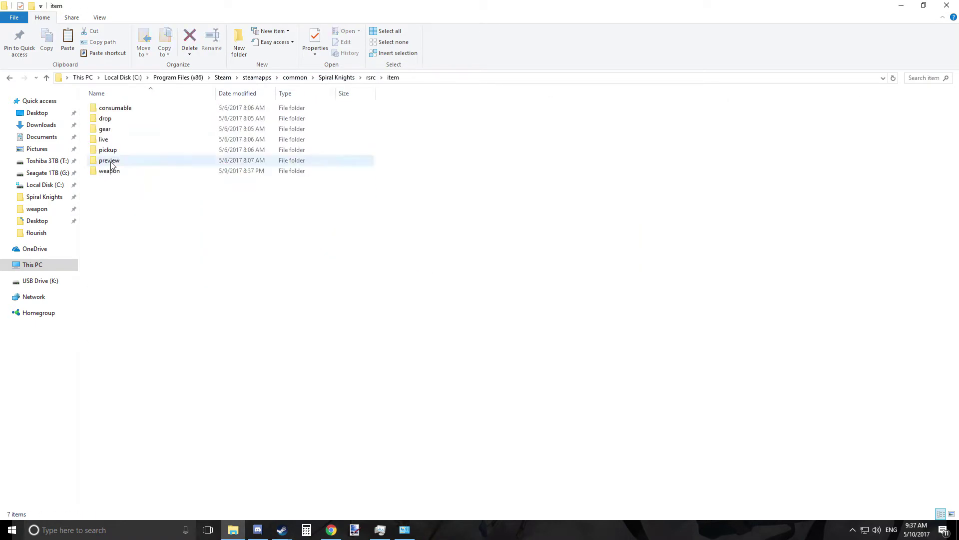
double_click(174, 171)
double_click(122, 139)
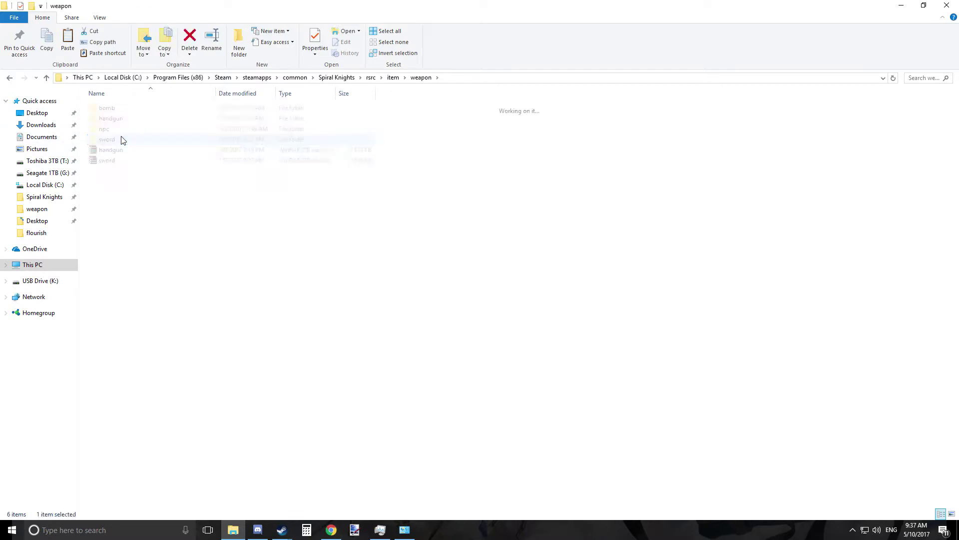
double_click(108, 161)
Open the replaced flourish_fir texture in paint.net.
click(169, 107)
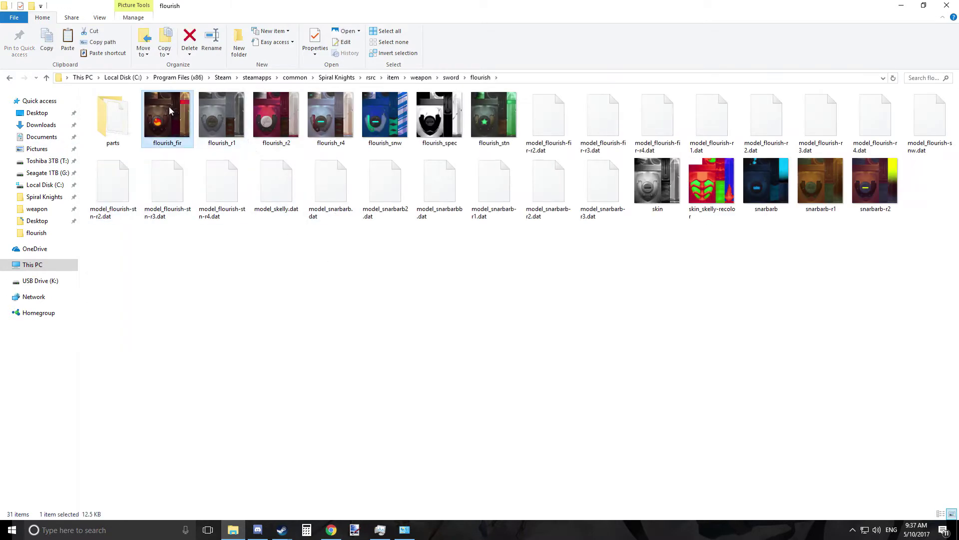
right_click(169, 107)
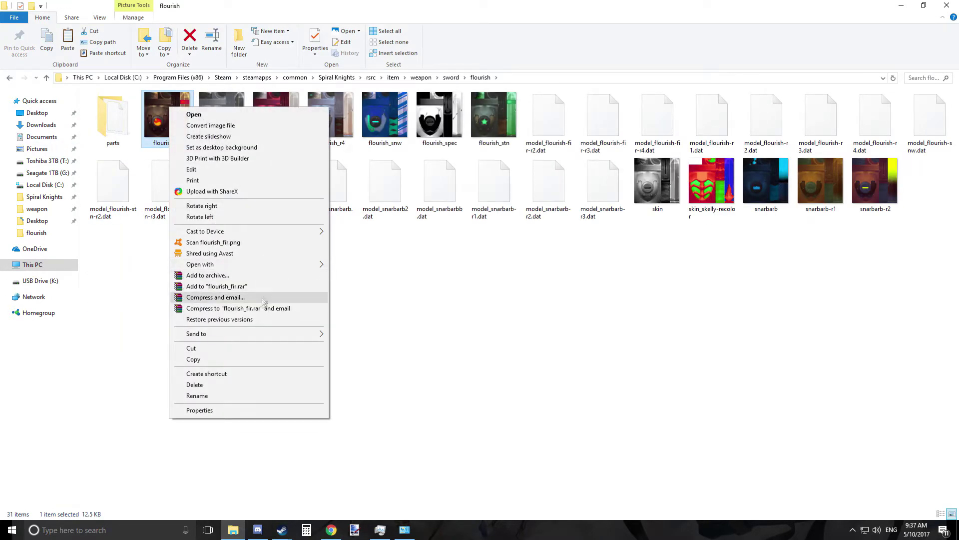
mouse_move(260, 265)
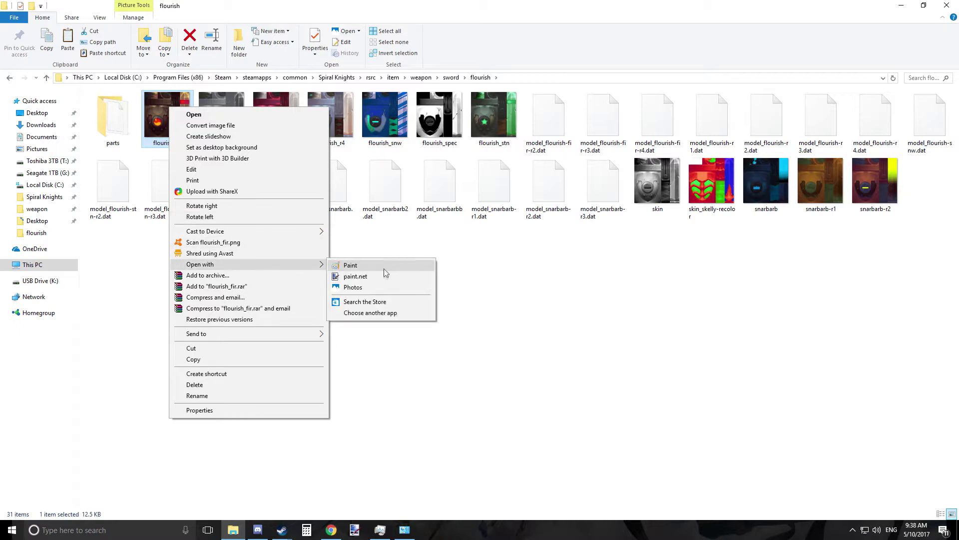
click(385, 269)
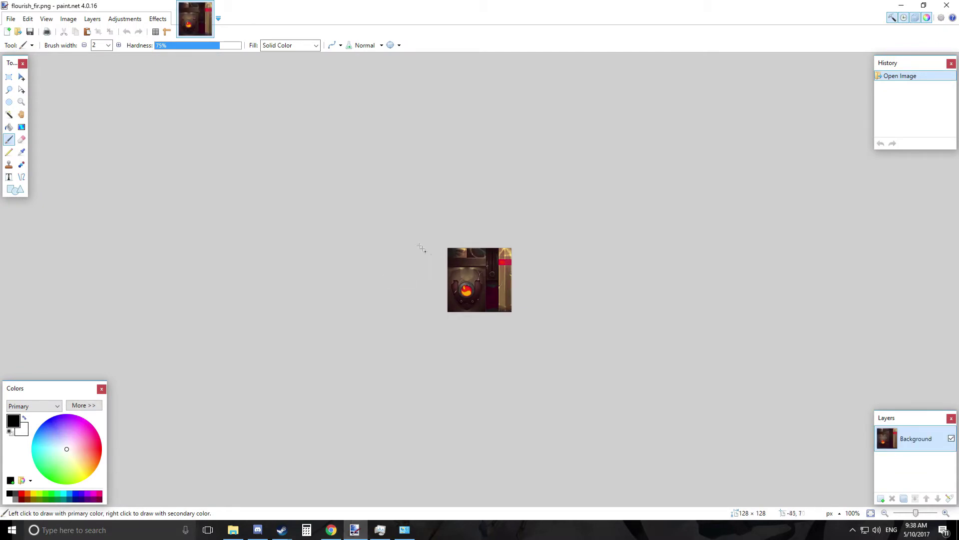
ctrl+scroll(383, 261, up, 4)
scroll(891, 250, down, 2)
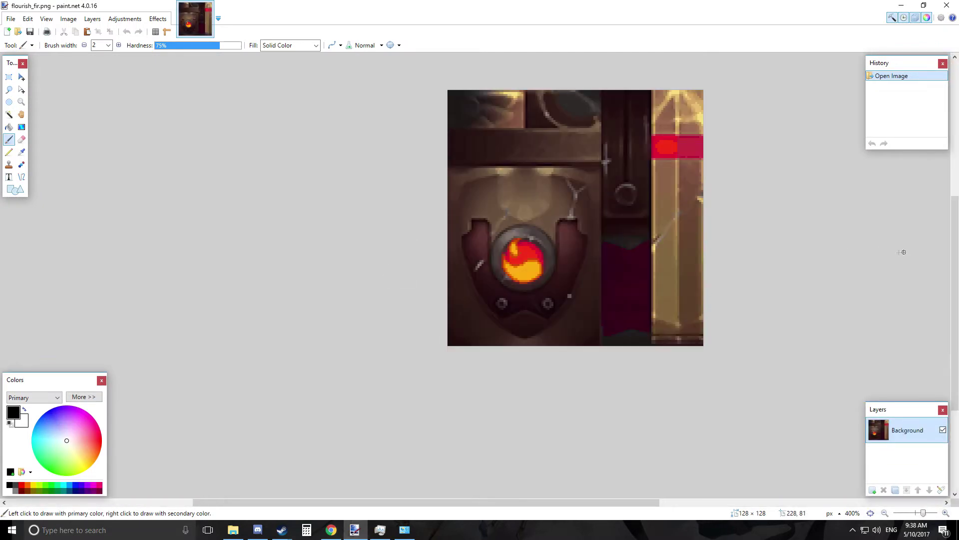
Select the red band on the gold blade strip with the Magic Wand at 38% tolerance.
scroll(876, 255, up, 1)
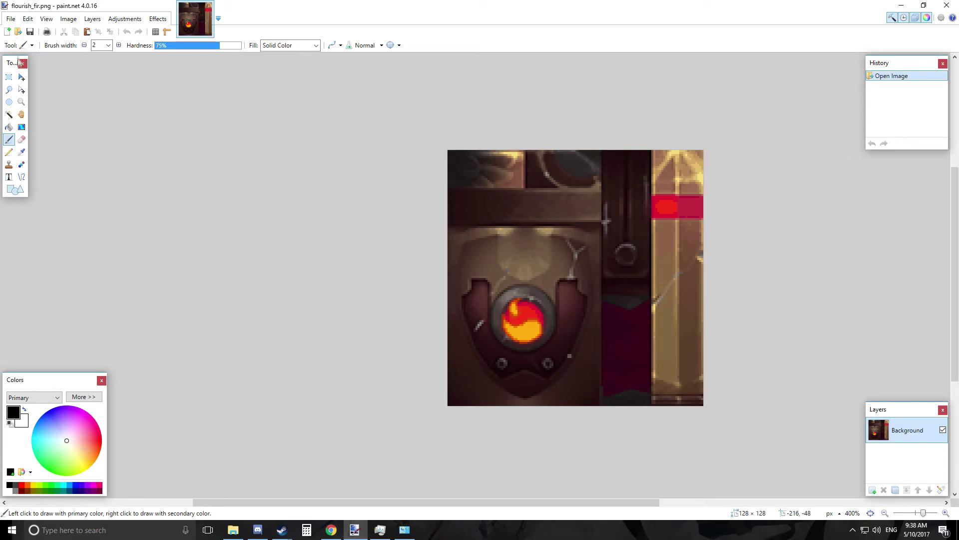
click(9, 77)
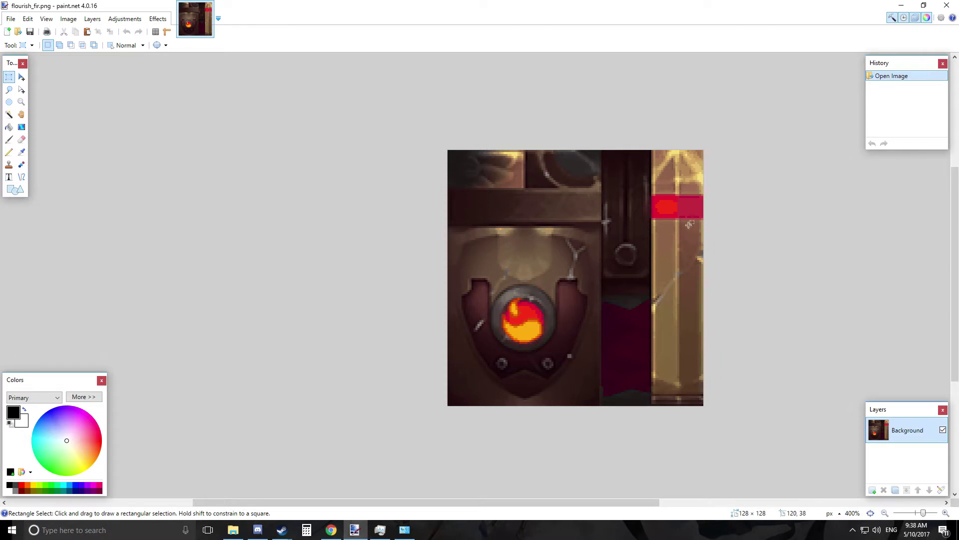
click(9, 114)
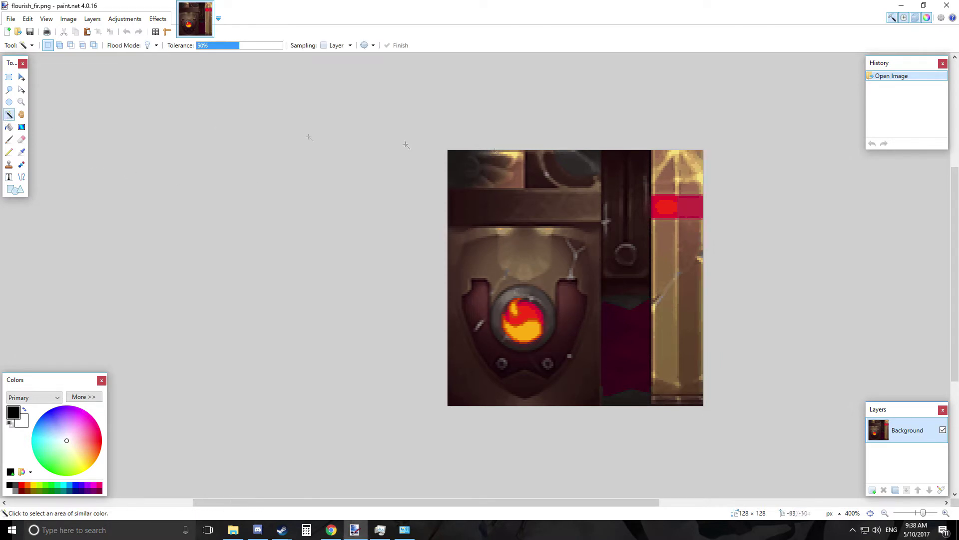
click(679, 209)
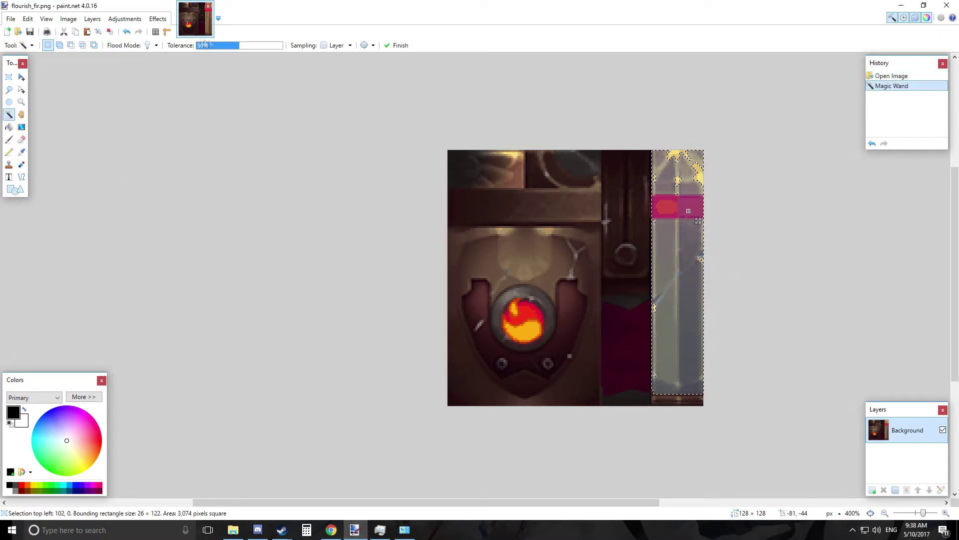
drag(234, 48, 228, 48)
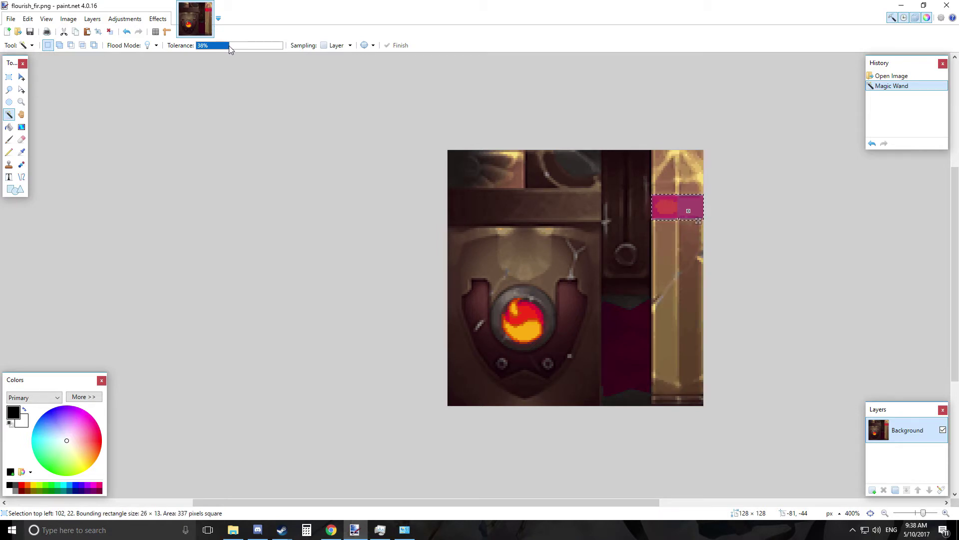
click(229, 45)
Add the red part of the flame emblem to the Magic Wand selection at 35% tolerance.
click(533, 315)
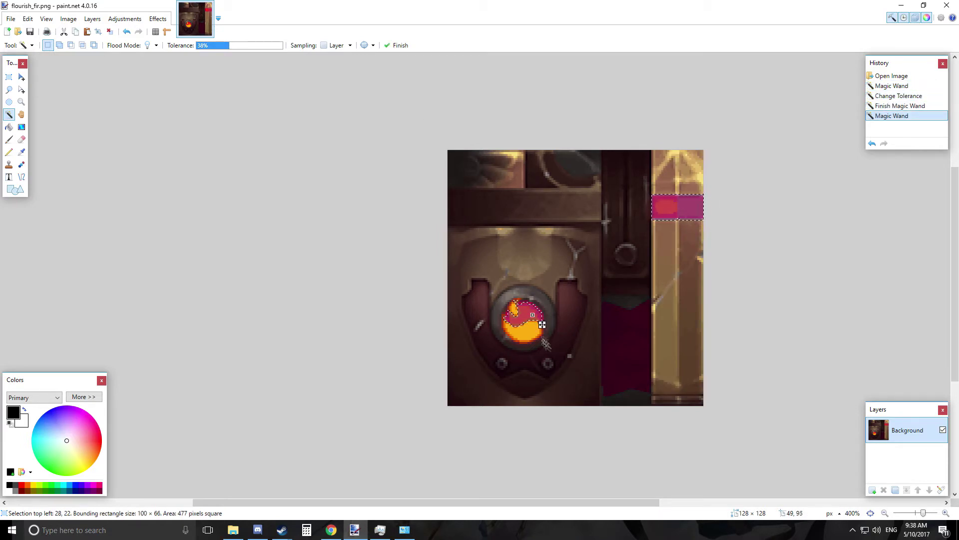
click(234, 46)
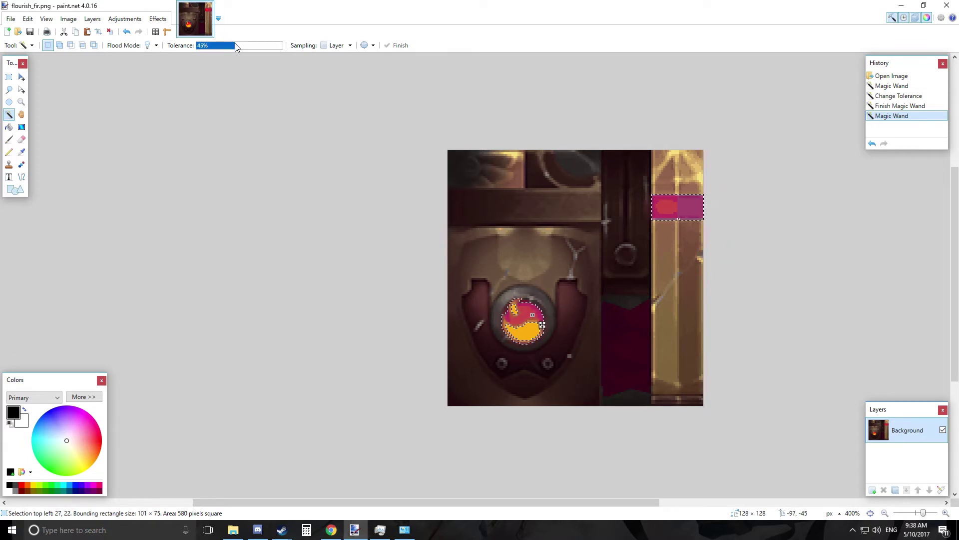
click(226, 45)
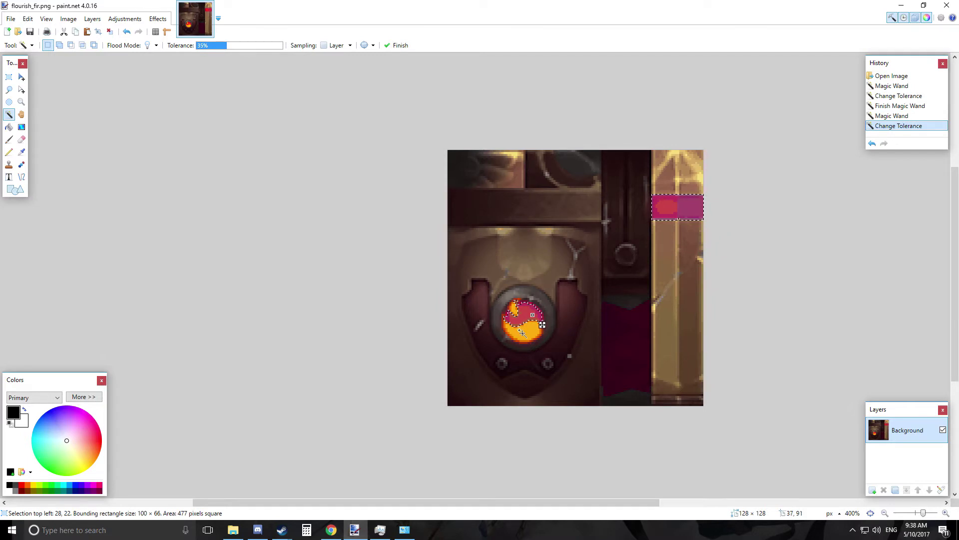
Add the dark red banner to the Magic Wand selection and lower the tolerance to 20%.
click(631, 341)
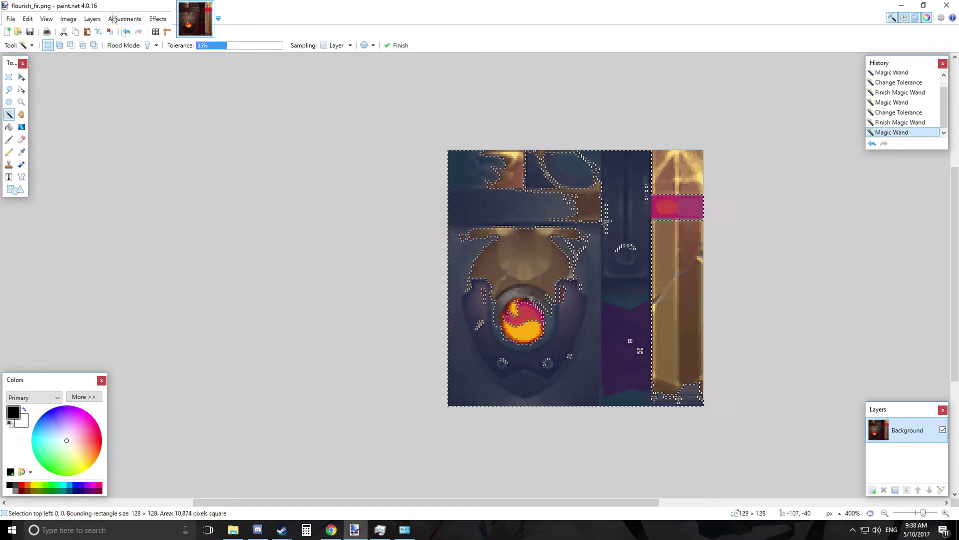
click(217, 47)
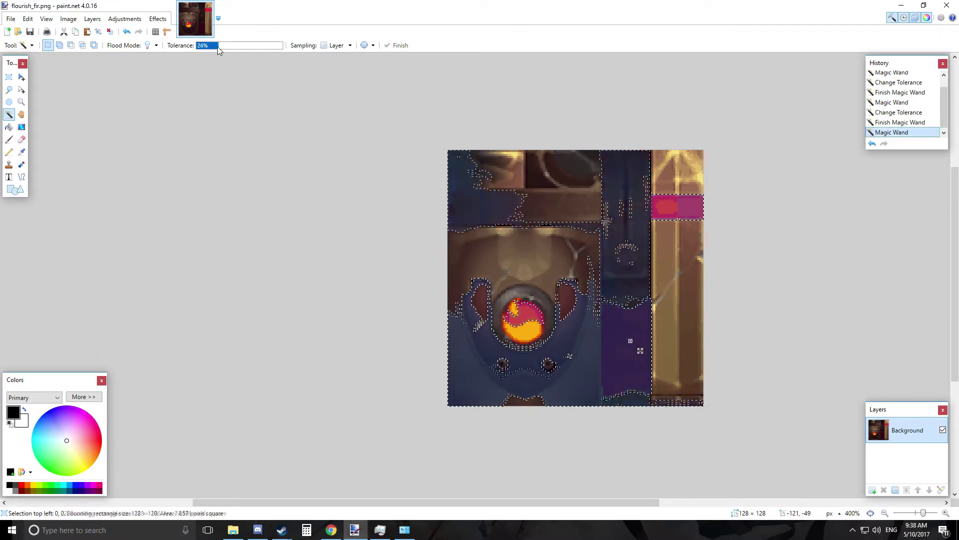
drag(218, 46, 214, 47)
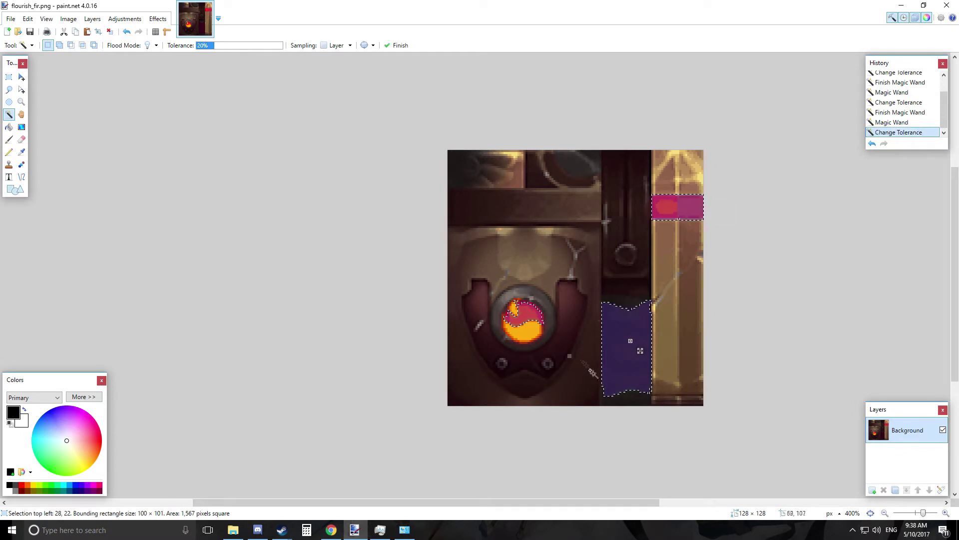
Try a Hue / Saturation shift with hue 66 on the selected red areas, and cancel it.
click(128, 19)
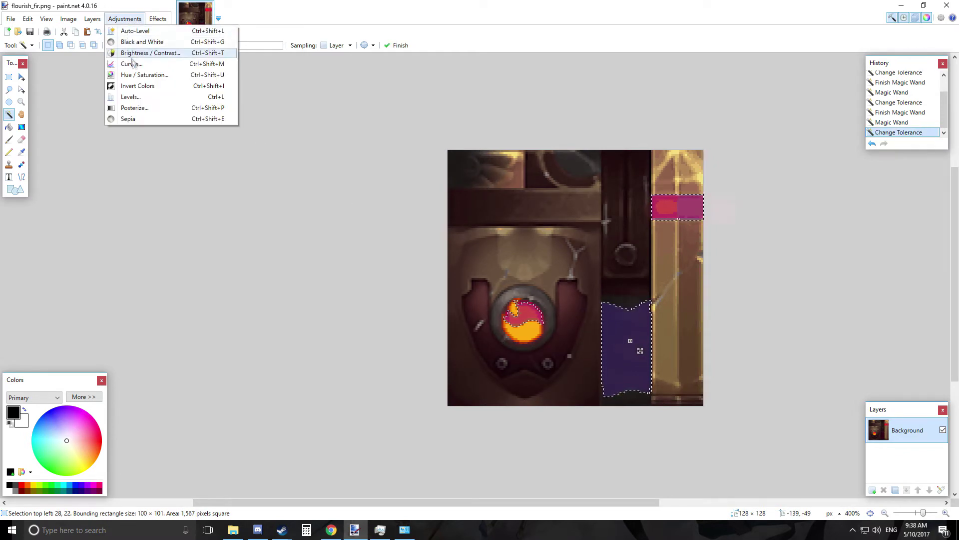
click(144, 75)
drag(520, 216, 353, 73)
click(290, 92)
drag(290, 92, 308, 106)
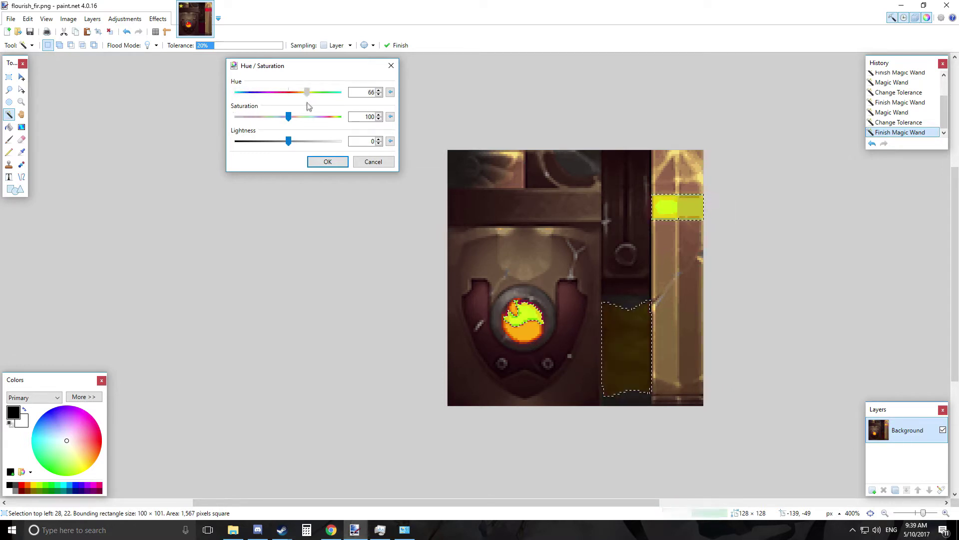
click(374, 161)
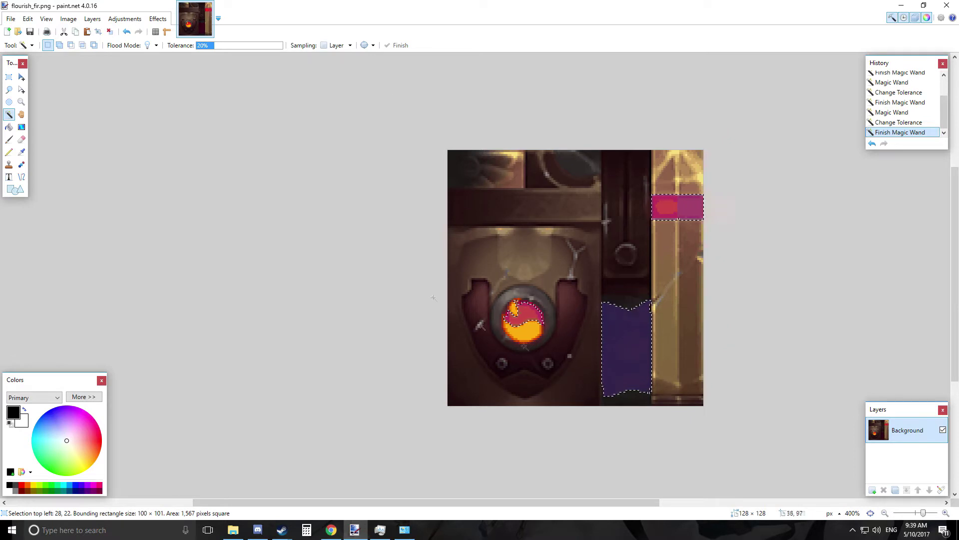
Select the whole 128 × 128 texture with the Rectangle Select tool.
click(9, 77)
click(444, 144)
drag(445, 147, 707, 410)
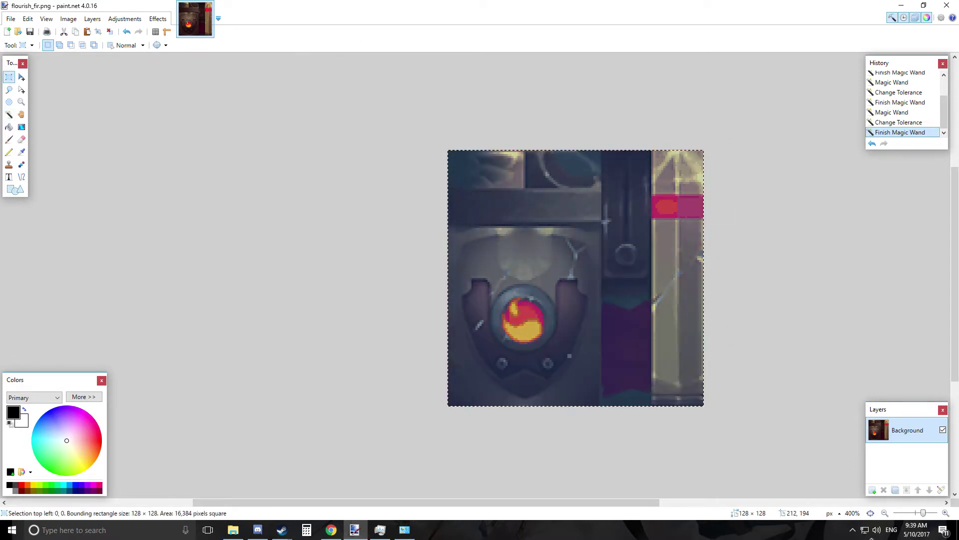
Recolour the whole texture with Hue / Saturation, using hue -163 and saturation 105.
click(125, 19)
click(170, 78)
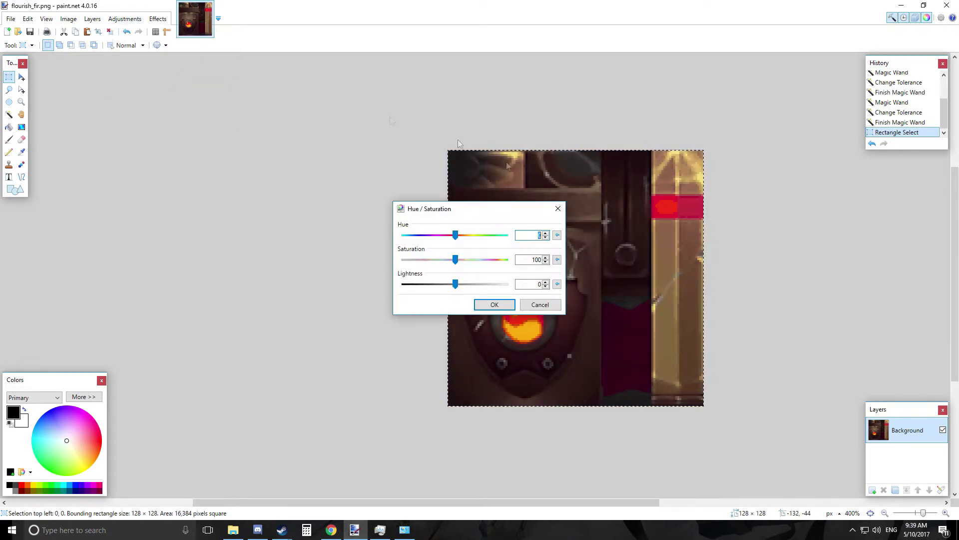
drag(467, 210, 214, 95)
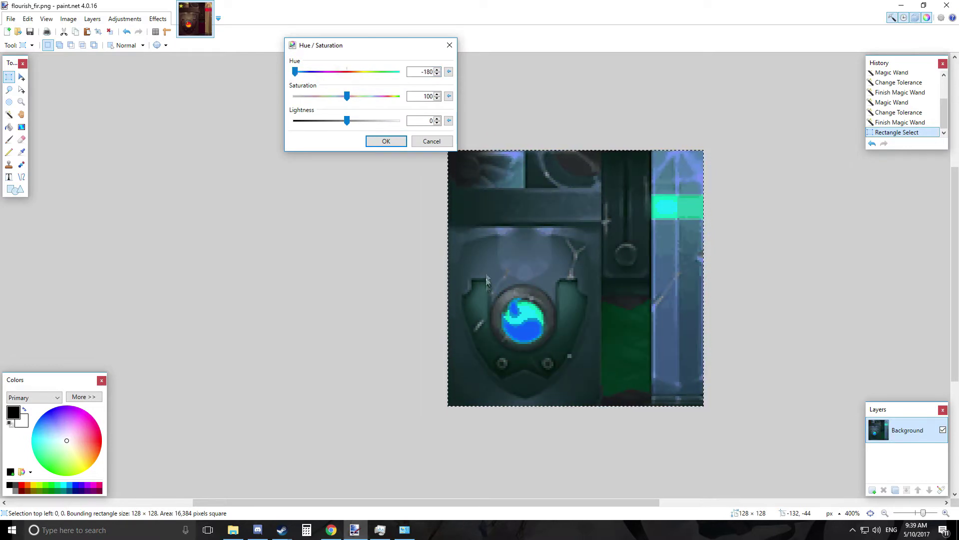
drag(295, 72, 301, 76)
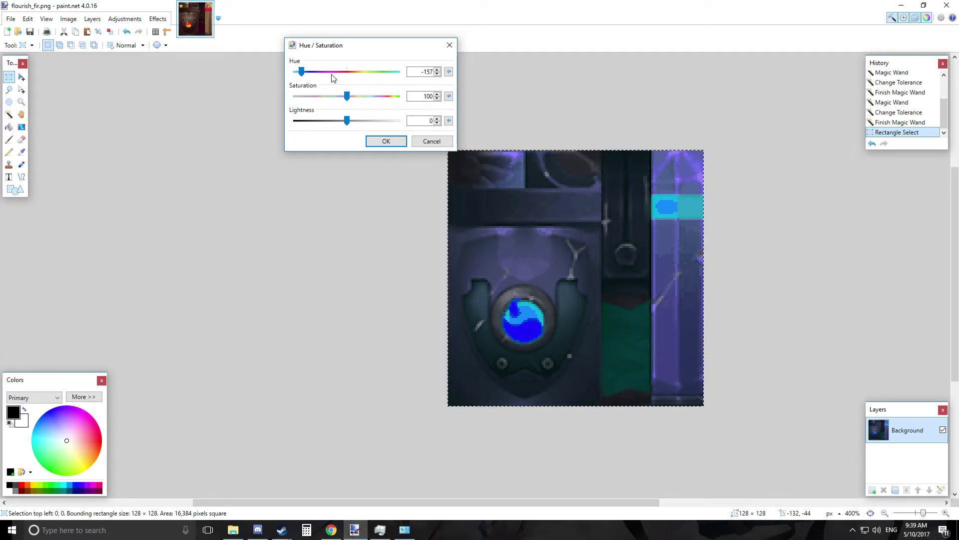
drag(349, 100, 350, 100)
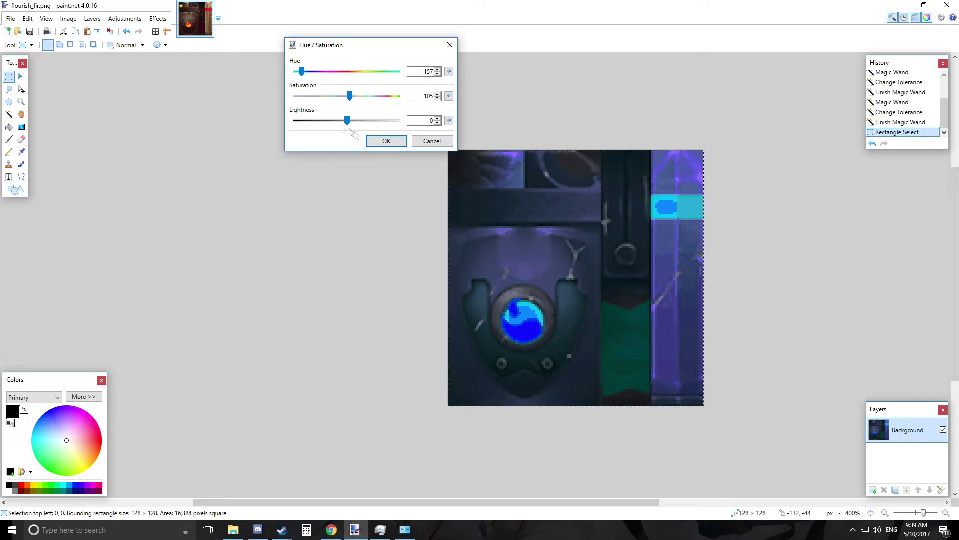
drag(301, 71, 300, 71)
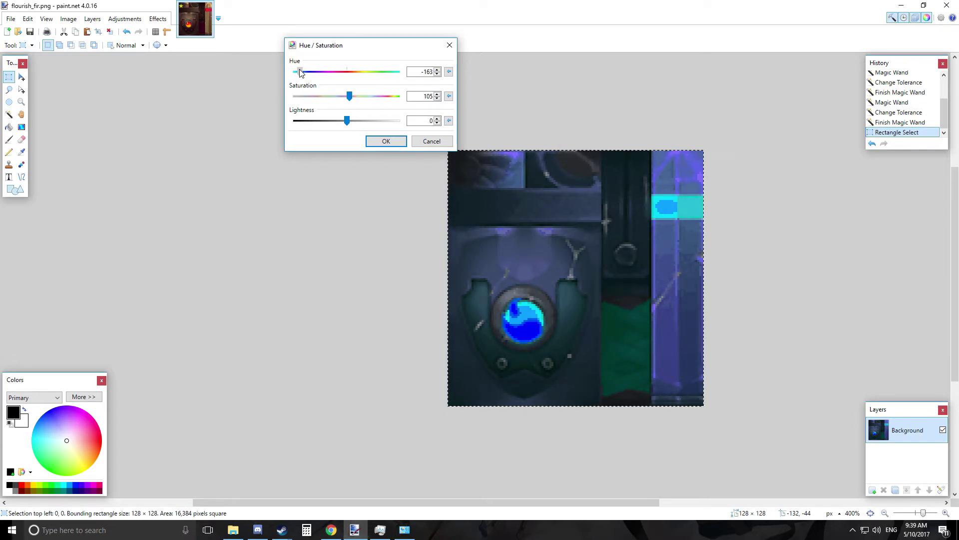
click(385, 141)
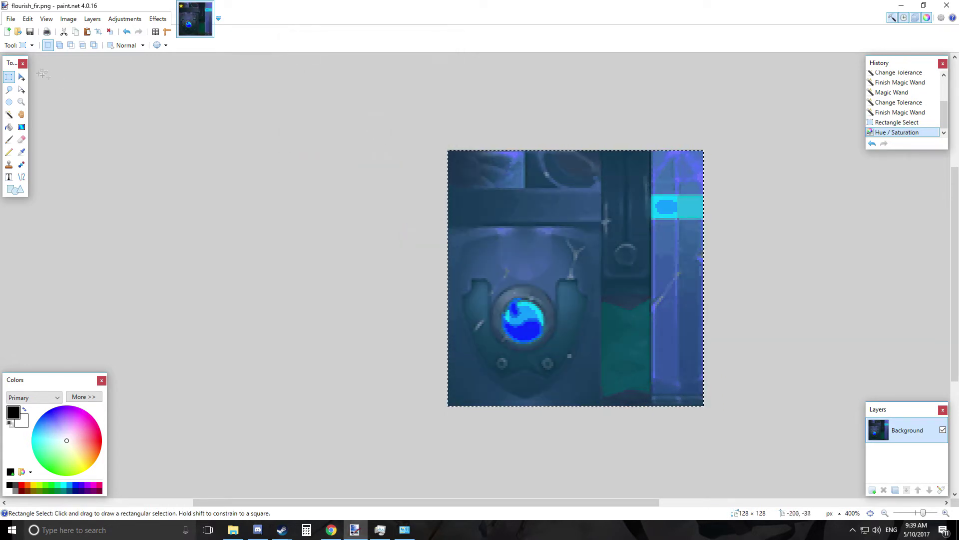
Save the recoloured flourish_fir texture and deselect the image.
click(10, 19)
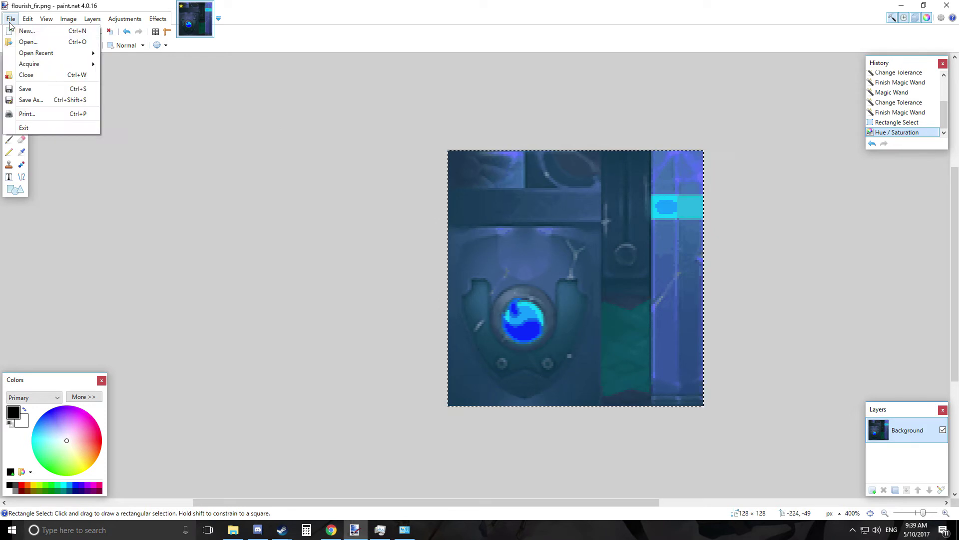
click(35, 91)
click(555, 344)
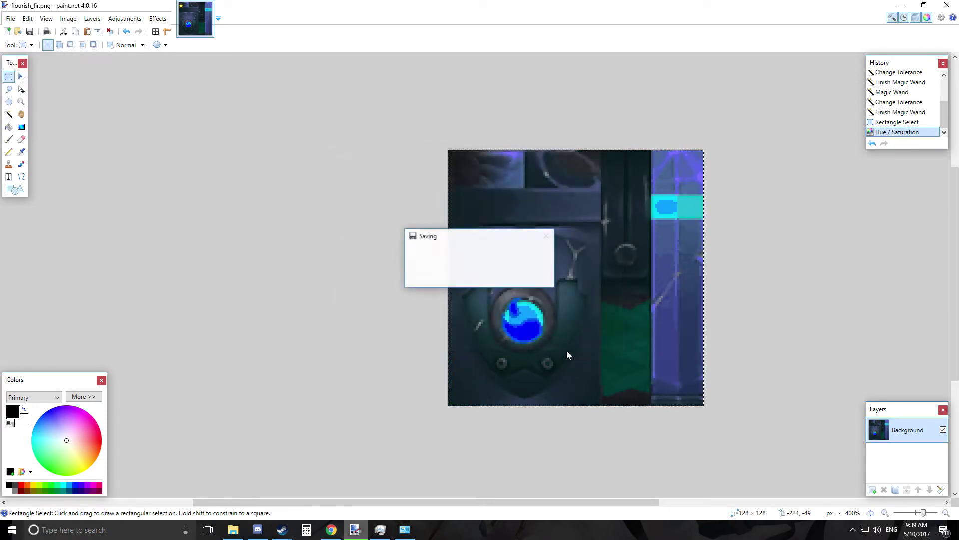
click(791, 296)
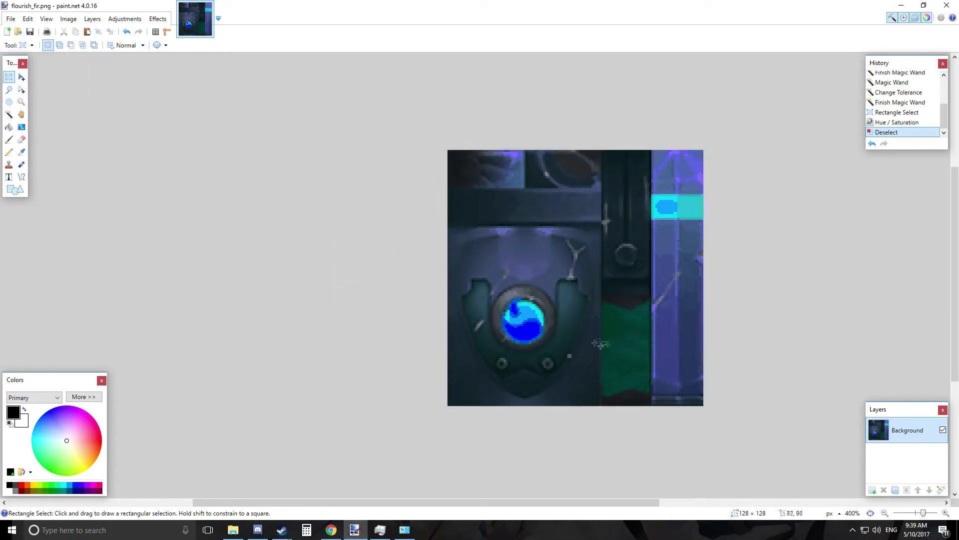
Select the green banner with the Magic Wand, recolour it with hue 30 and saturation 122, and deselect it.
click(9, 114)
click(627, 358)
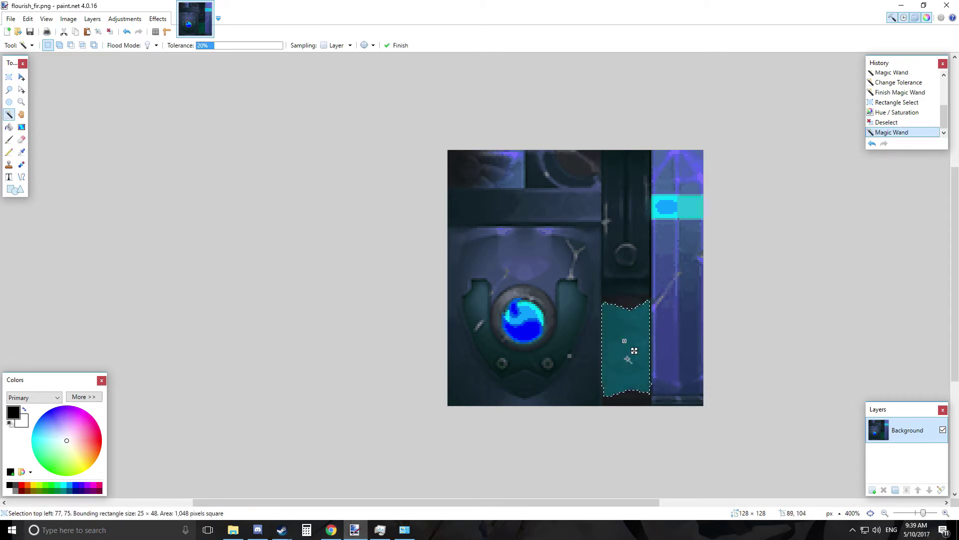
click(129, 19)
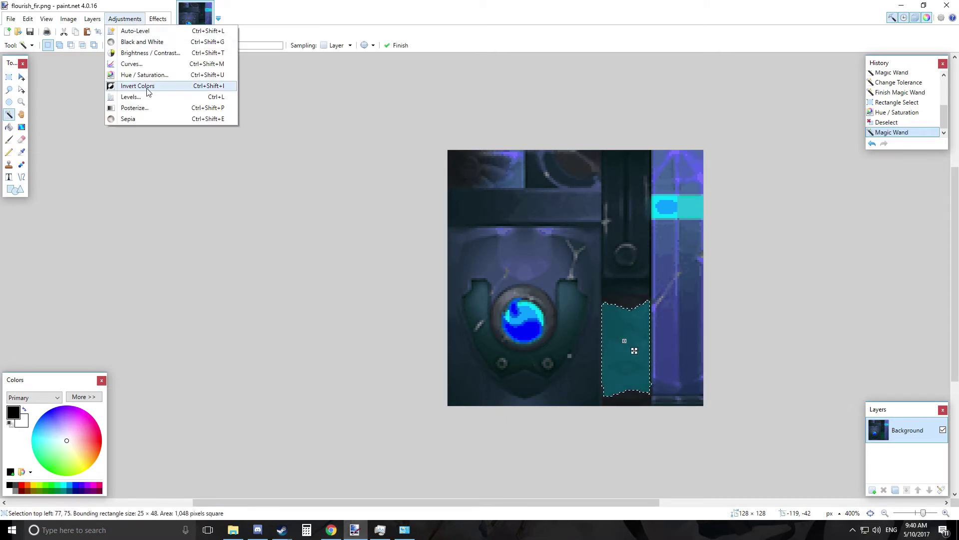
click(144, 75)
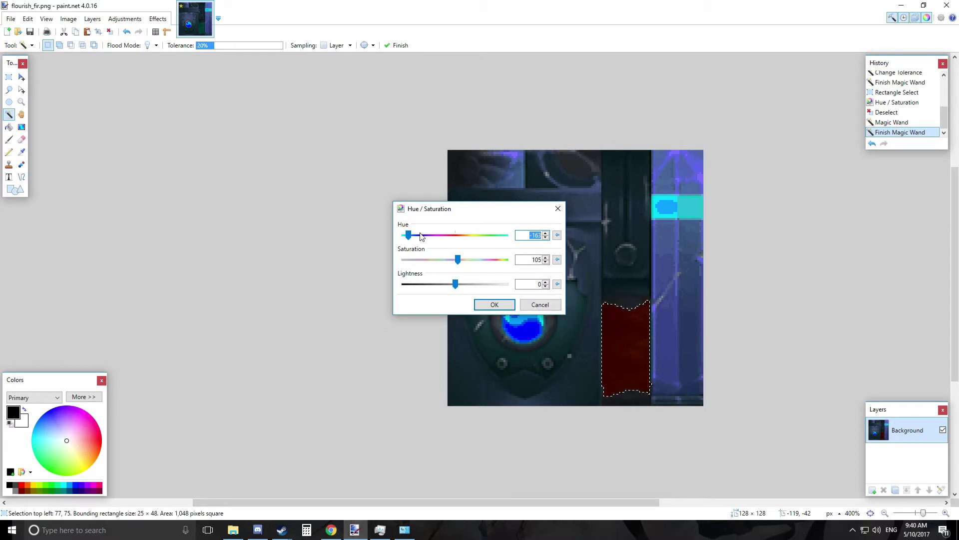
drag(406, 238, 466, 264)
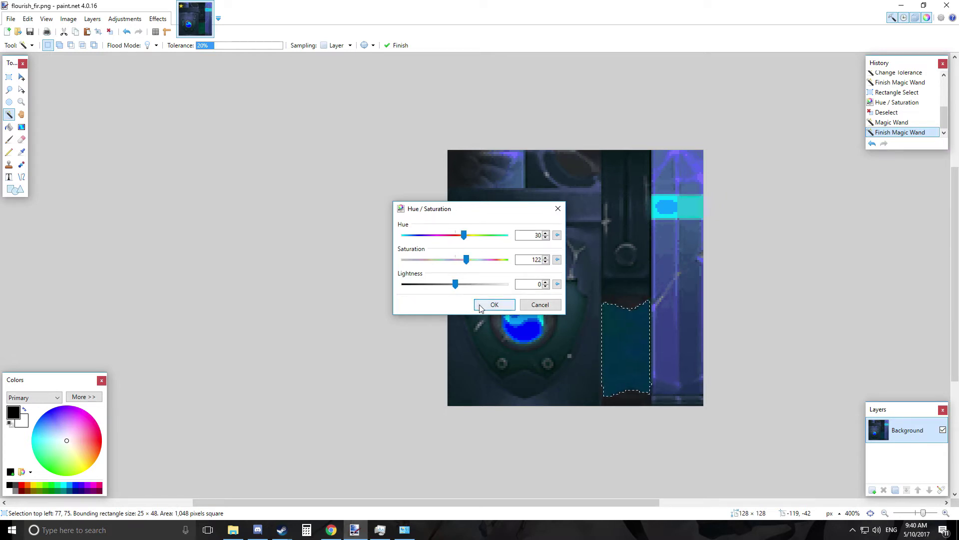
click(494, 304)
click(819, 314)
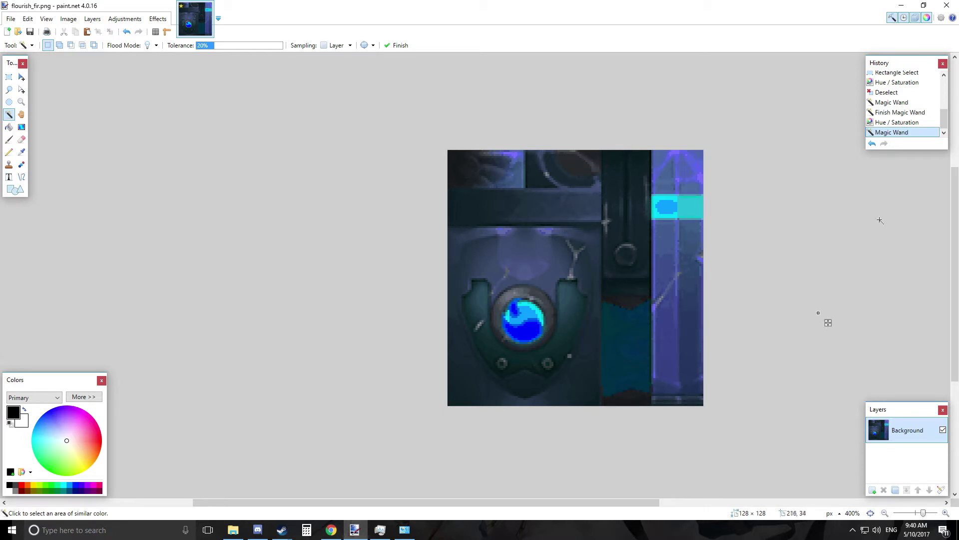
Save the edited flourish_fir texture and close the image editor.
click(10, 19)
click(25, 88)
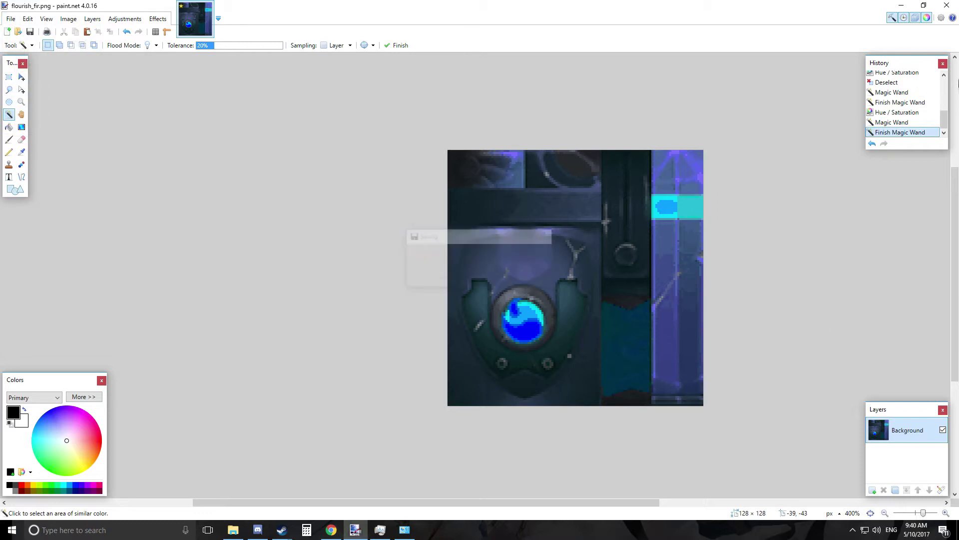
click(947, 5)
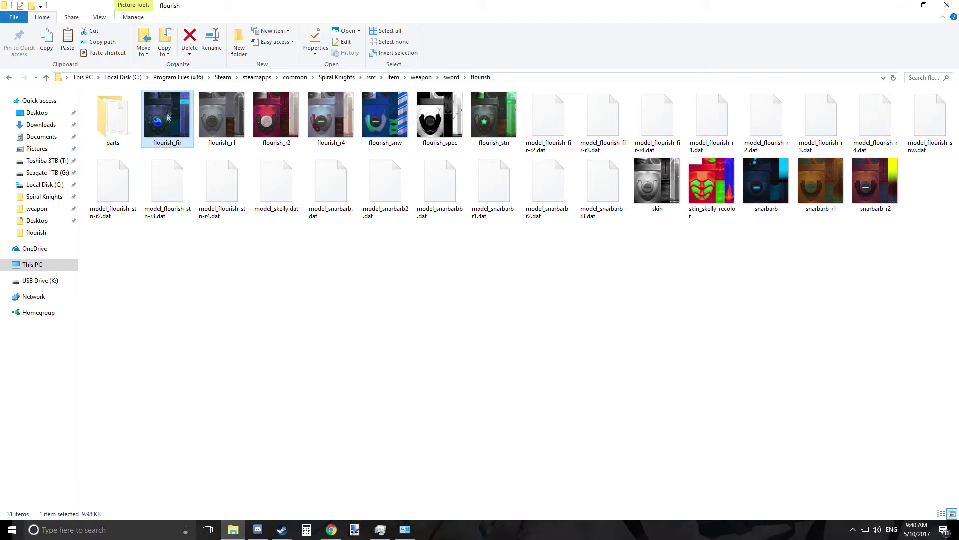
Return to the main Spiral Knights folder and launch the model viewer from there.
click(336, 78)
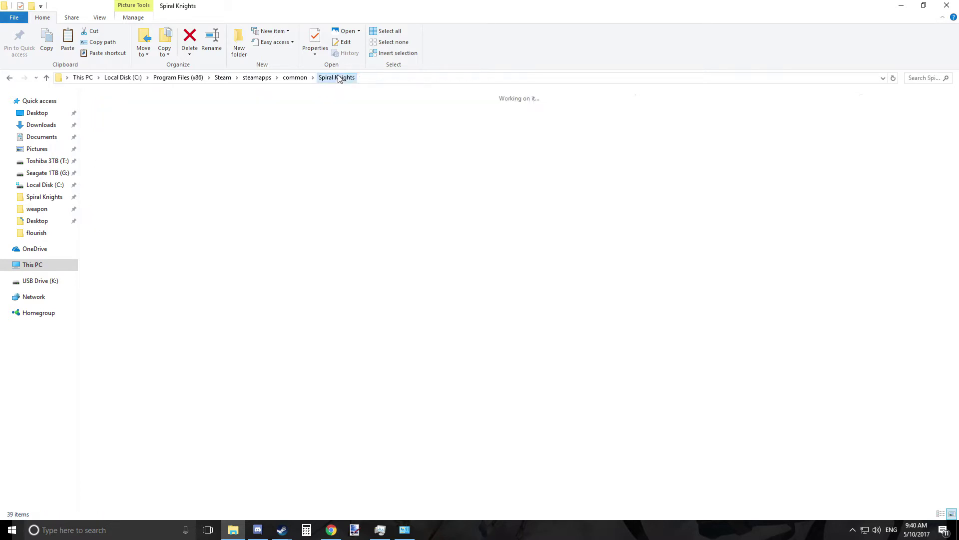
click(345, 242)
double_click(345, 242)
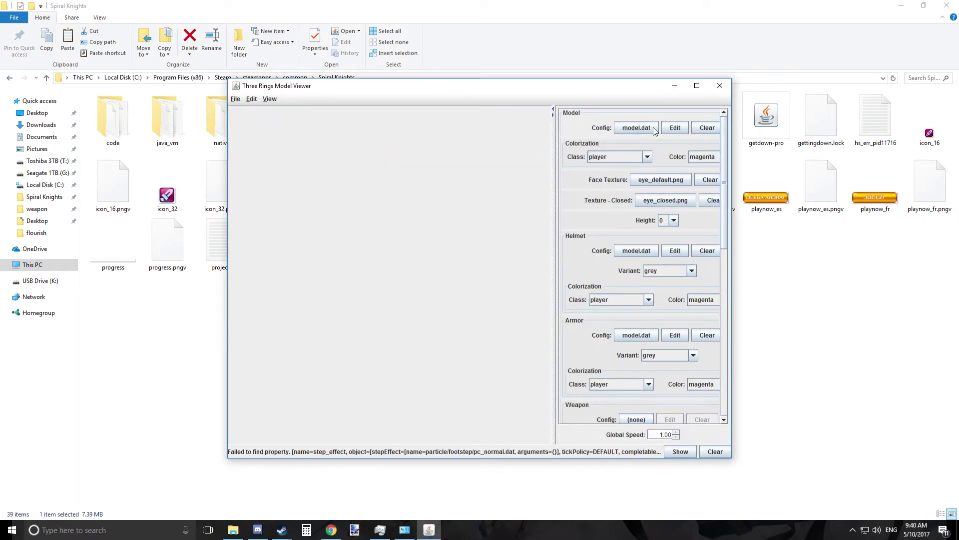
Load model_flourish-fir-r4.dat from the item/weapon/sword/flourish folder as the viewer's model and inspect the recoloured sword.
click(653, 127)
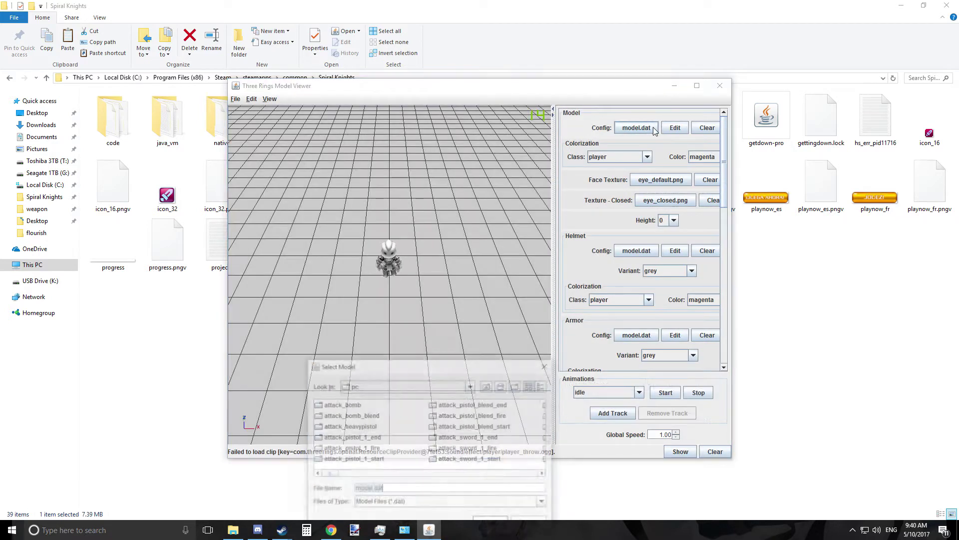
click(488, 386)
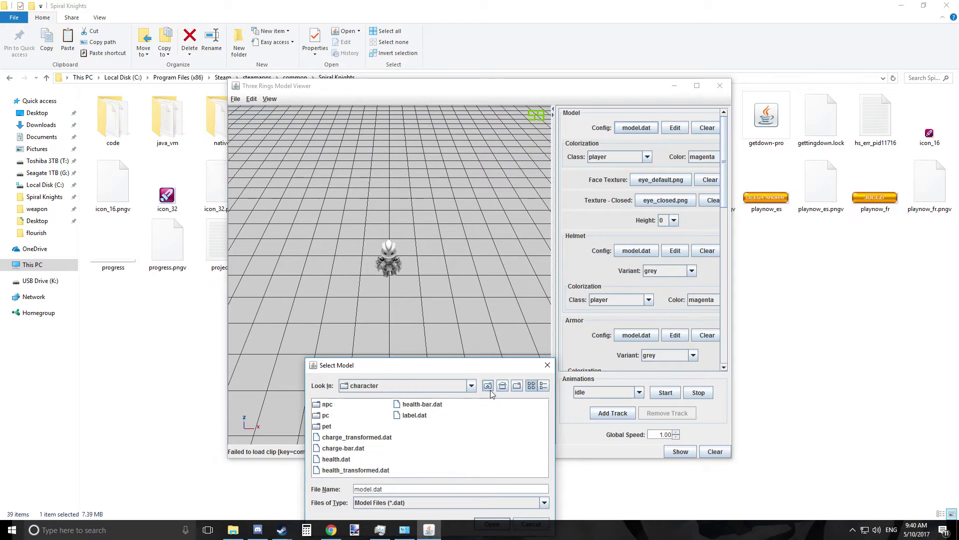
click(488, 387)
double_click(324, 457)
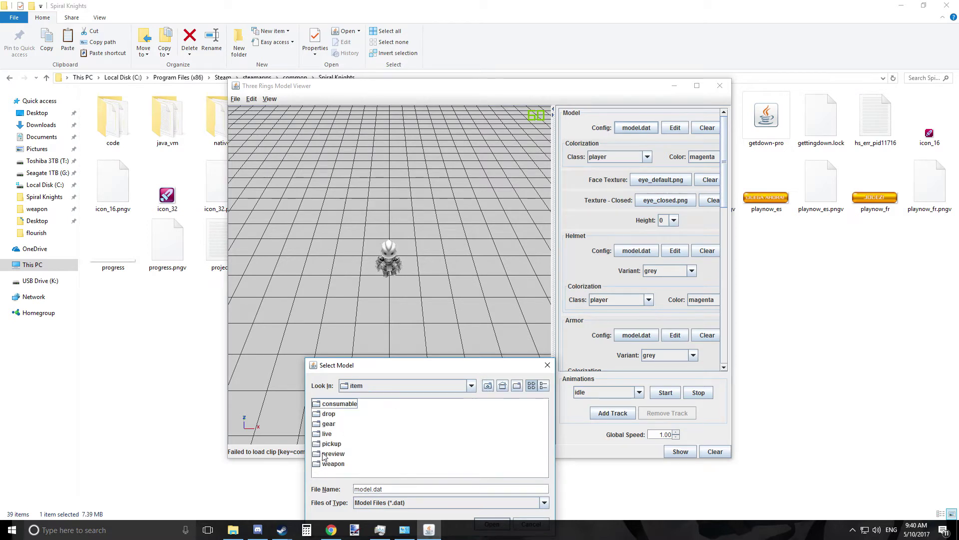
double_click(322, 463)
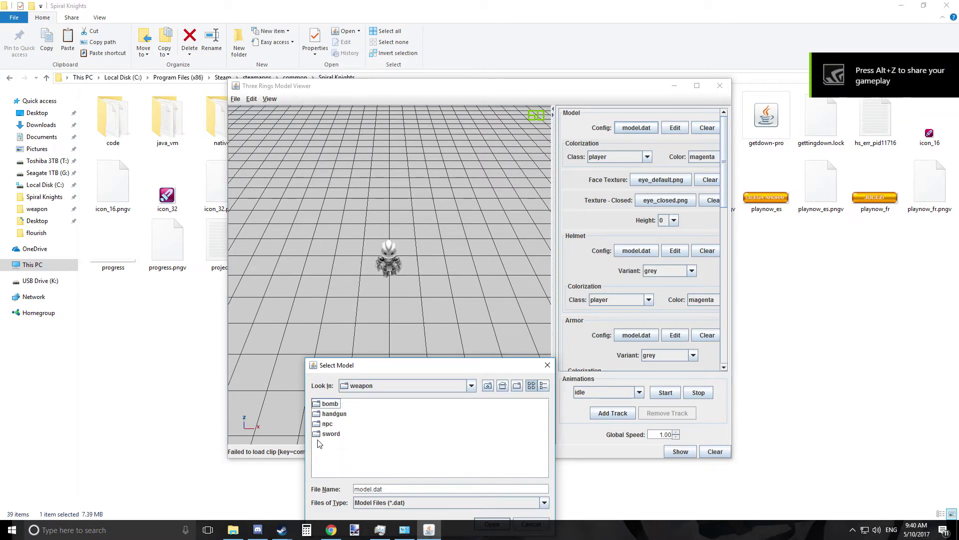
double_click(330, 434)
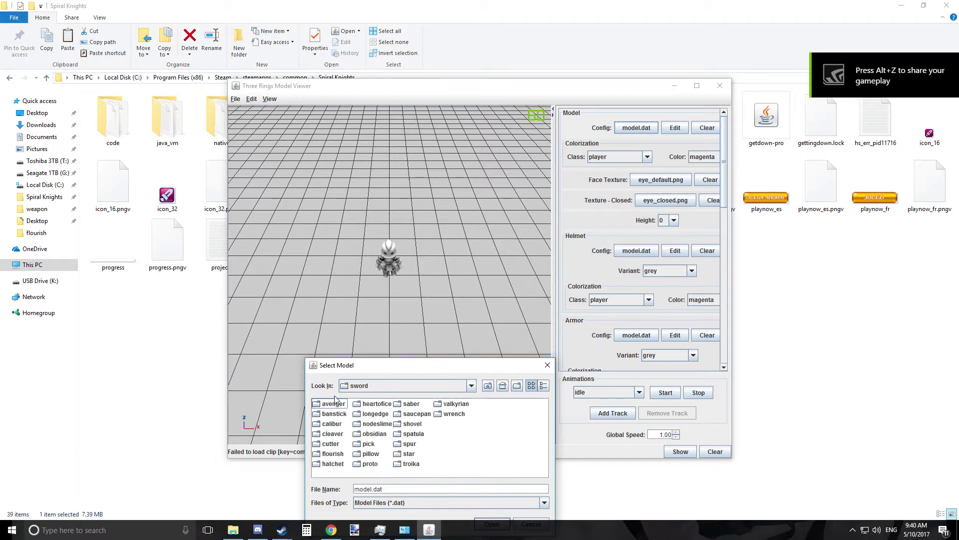
double_click(324, 453)
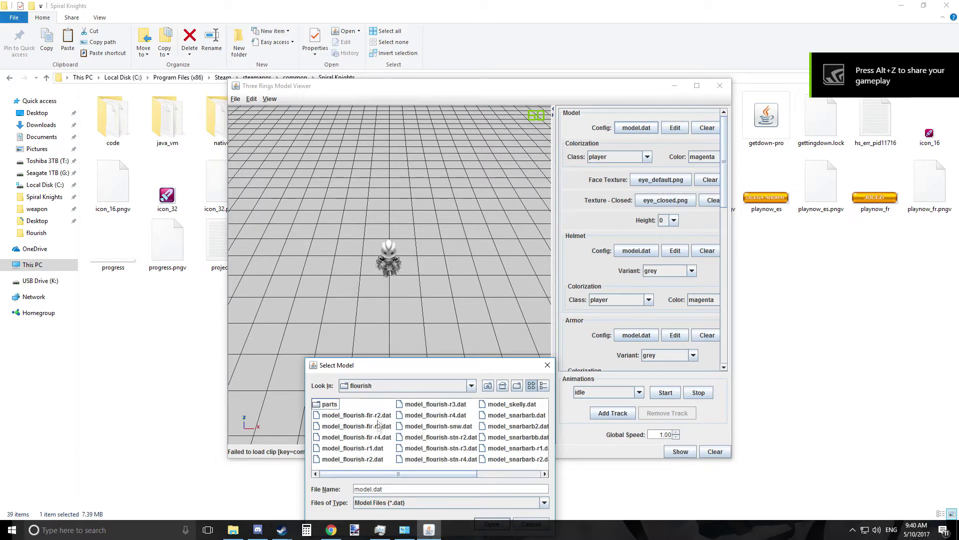
click(346, 438)
double_click(345, 438)
scroll(422, 319, up, 5)
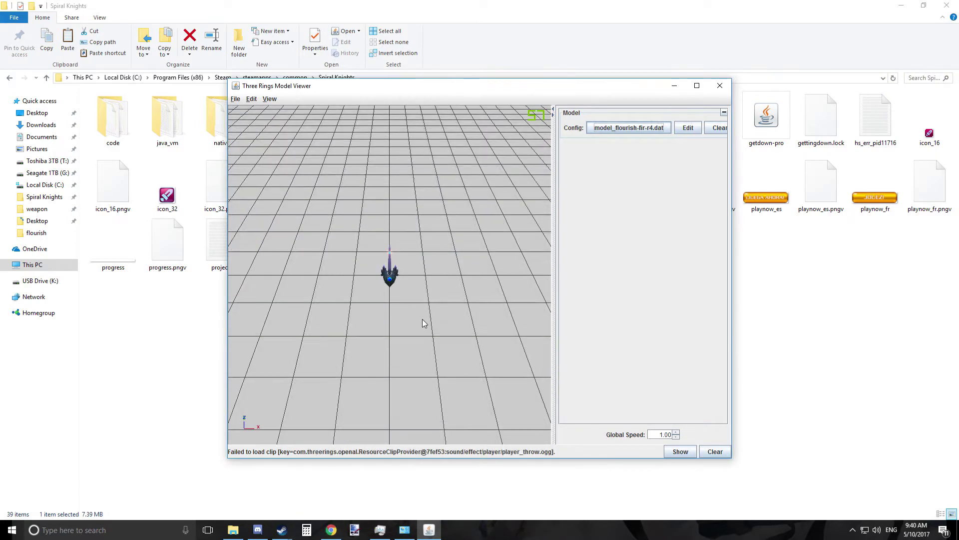
drag(422, 319, 505, 350)
Open the loaded sword model's config for editing and arrange the model viewer and resource editor side by side.
click(700, 129)
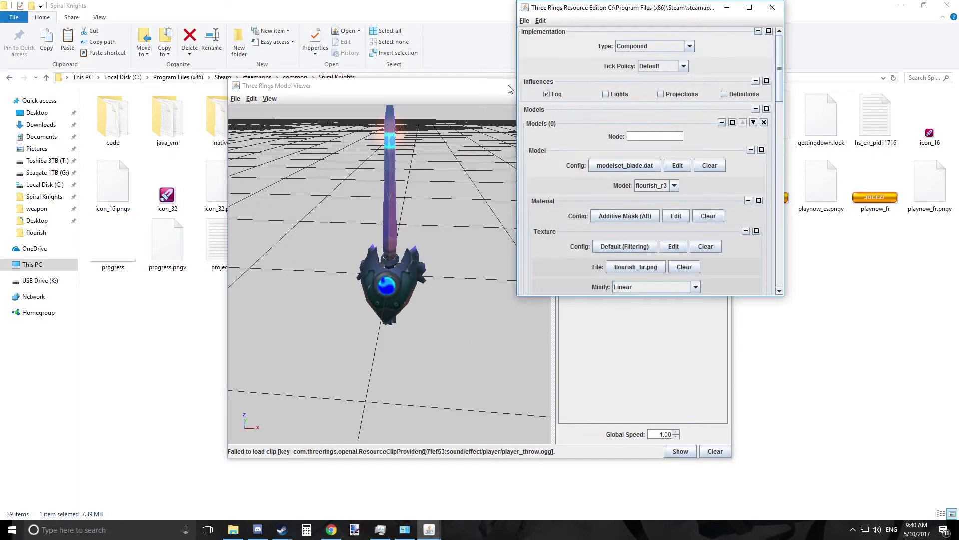
drag(497, 88, 283, 21)
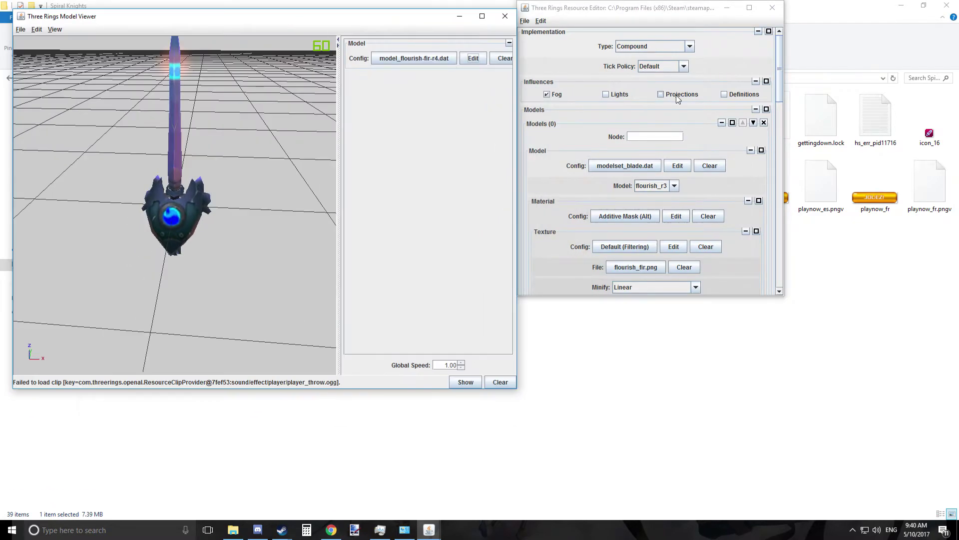
drag(385, 26, 0, 30)
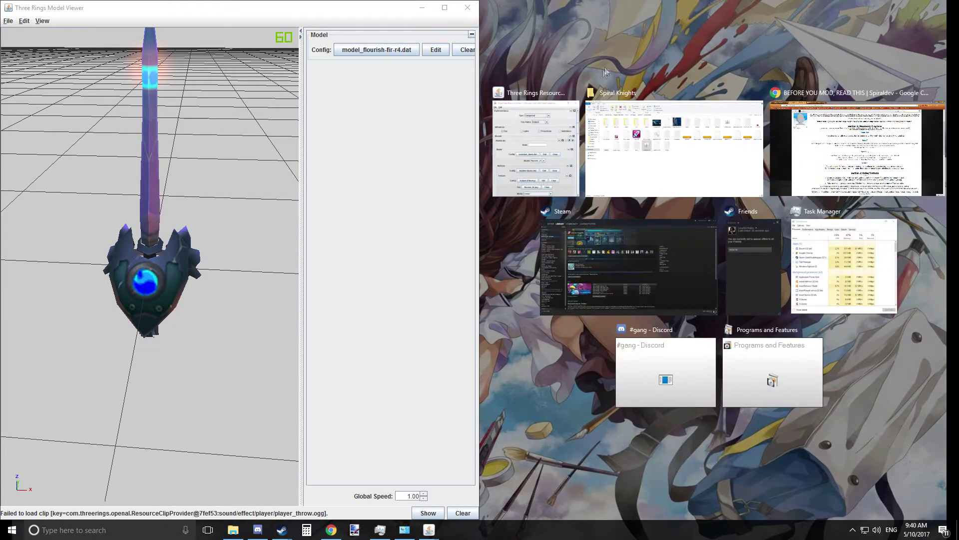
click(539, 131)
Set the ambient_colorizationglow model's color to cyan and save the sword's config.
scroll(685, 76, down, 15)
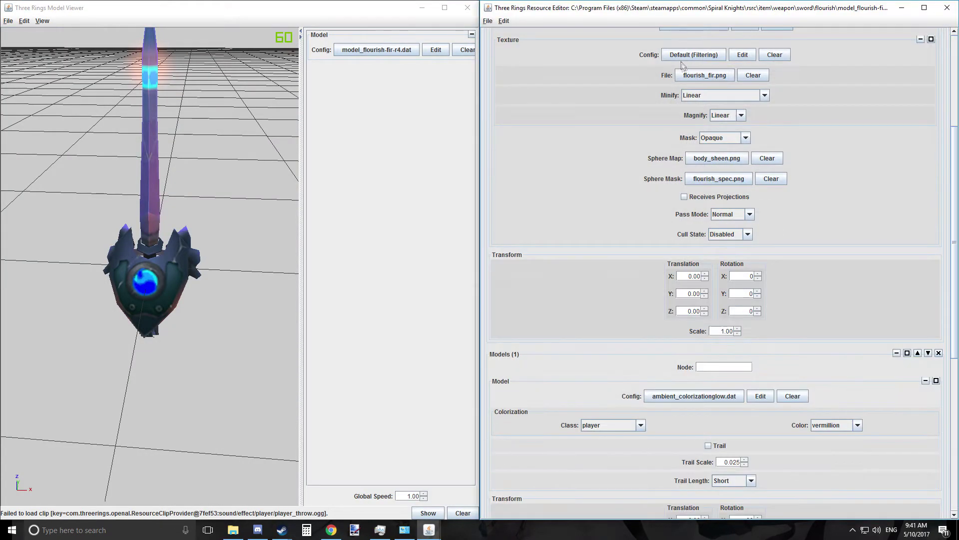
scroll(672, 85, up, 3)
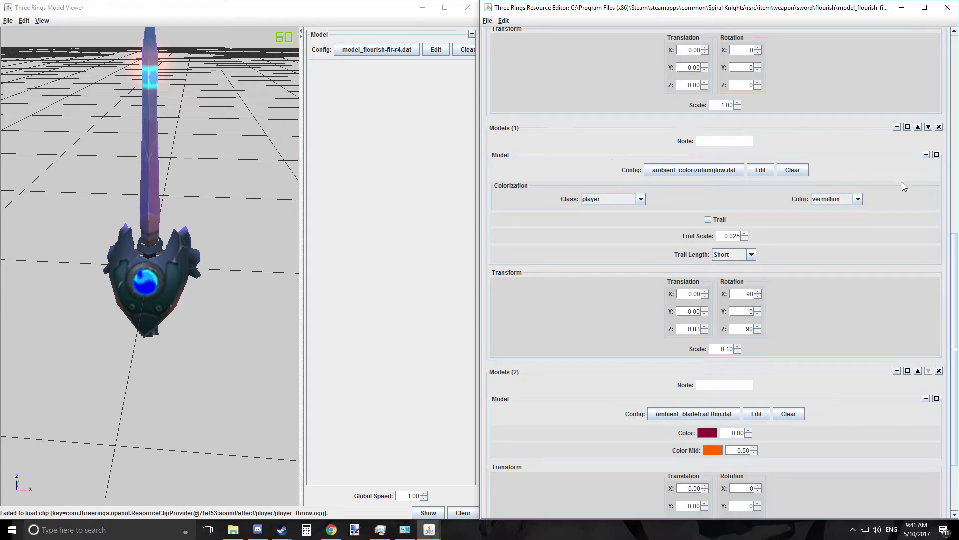
click(843, 200)
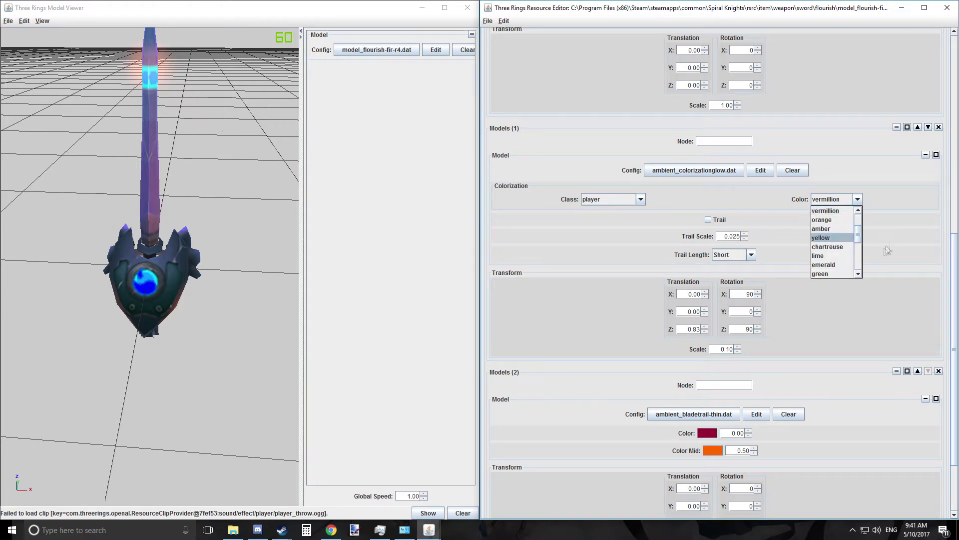
scroll(829, 222, down, 2)
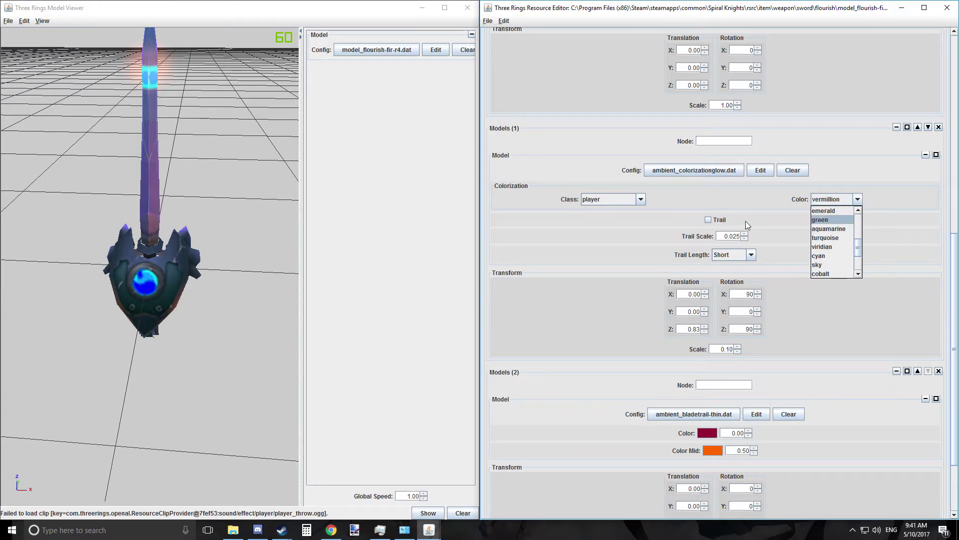
scroll(825, 260, up, 1)
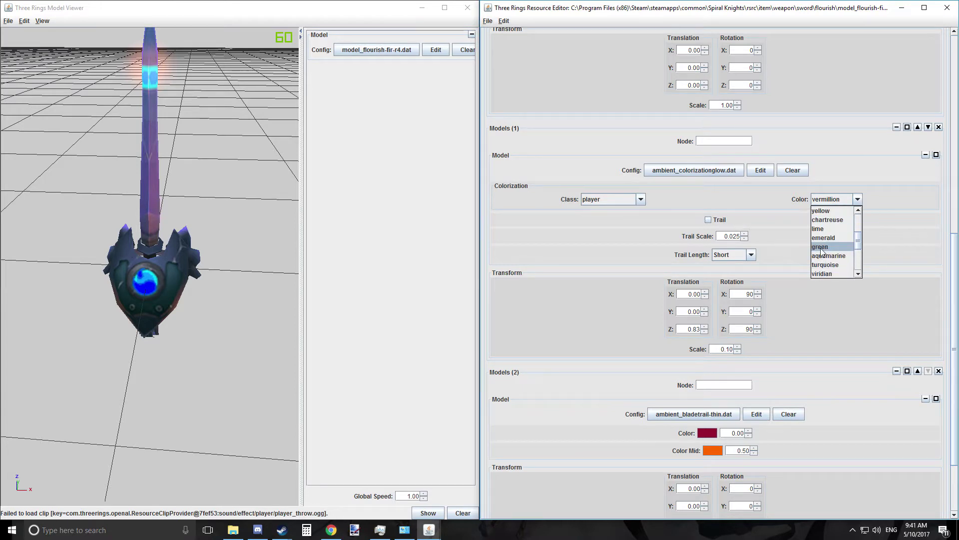
scroll(824, 260, down, 1)
click(822, 256)
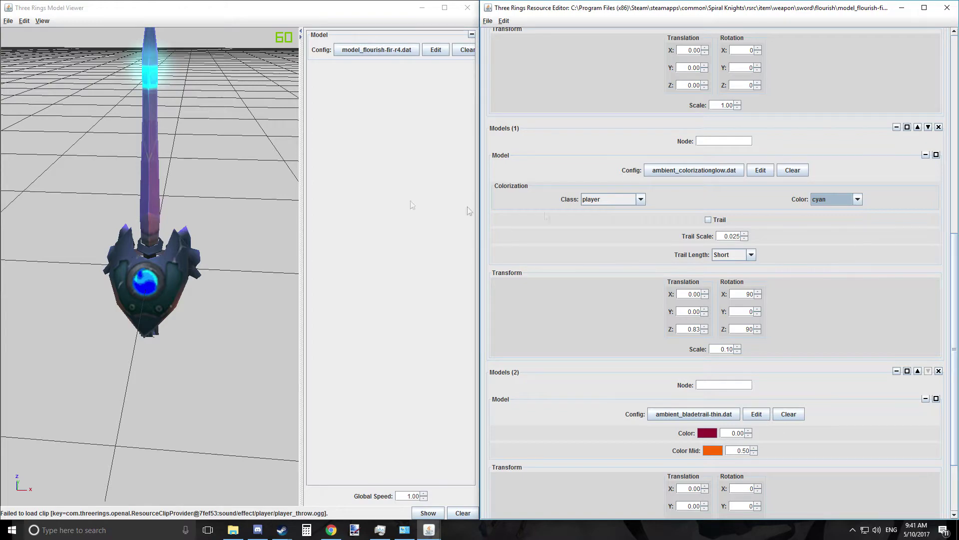
scroll(202, 131, down, 4)
scroll(199, 142, up, 3)
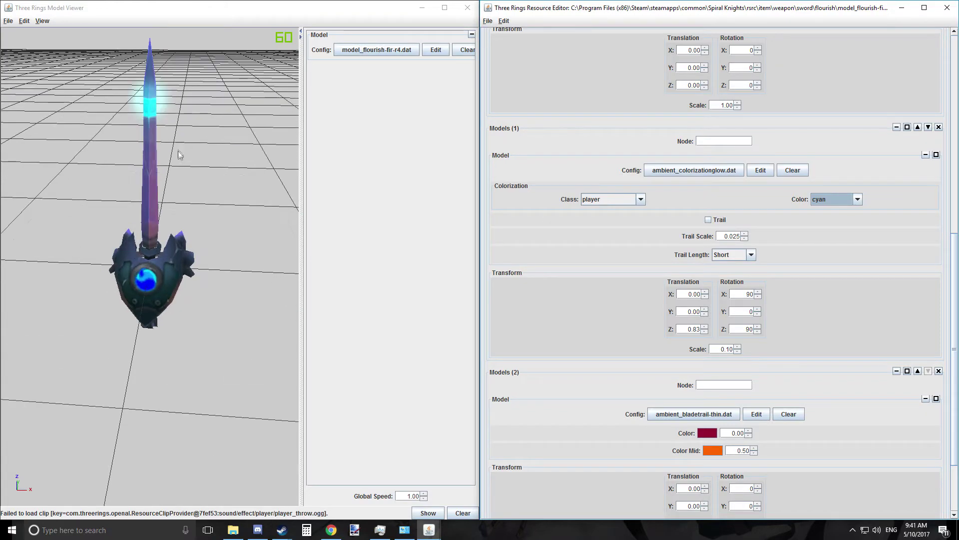
drag(217, 209, 315, 219)
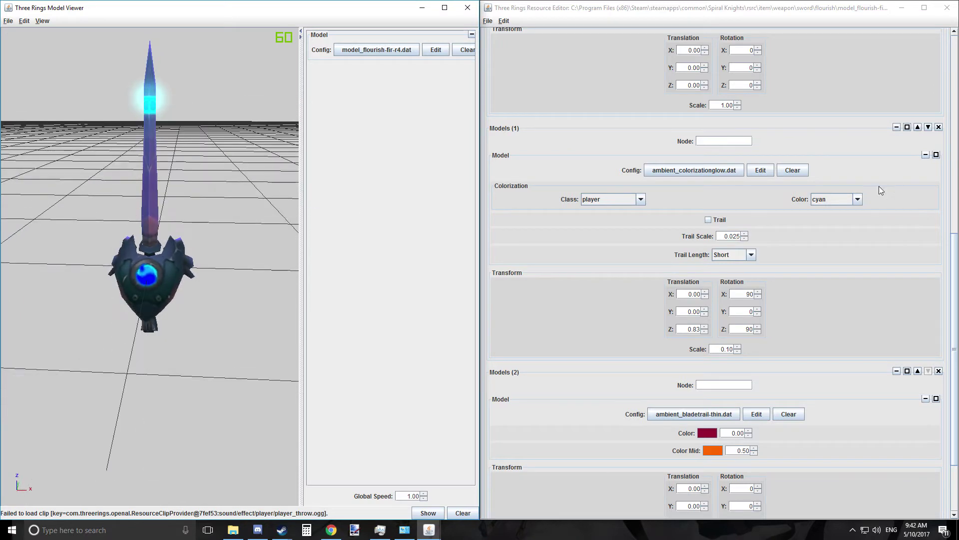
click(488, 20)
click(497, 55)
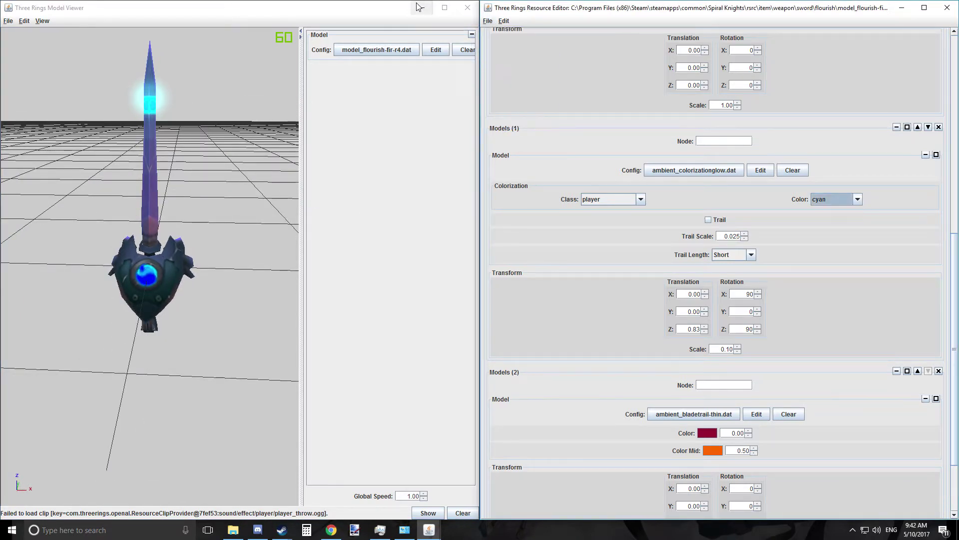
Set the ambient_bladetrail-thin model's Color to blue and its Color Mid to light blue.
drag(87, 178, 101, 284)
drag(195, 295, 160, 222)
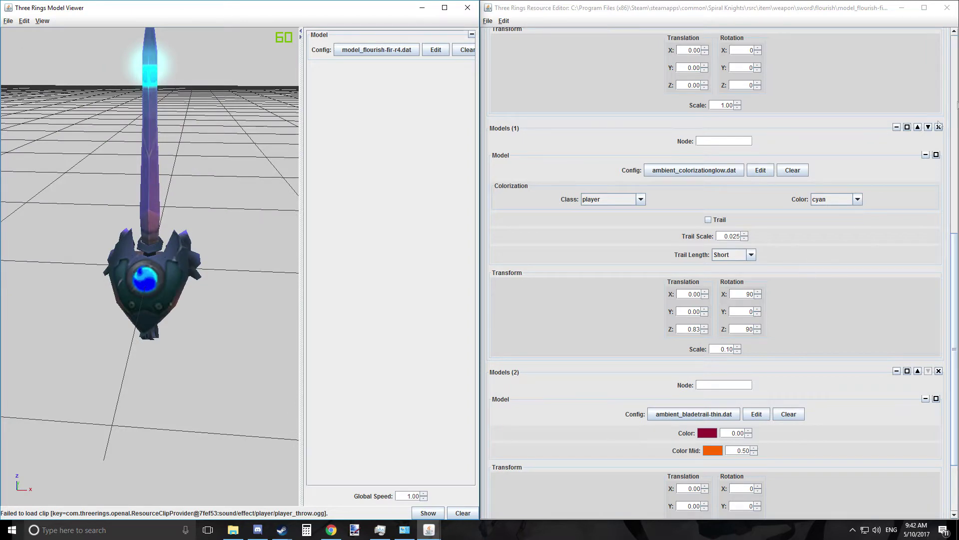
drag(956, 260, 955, 299)
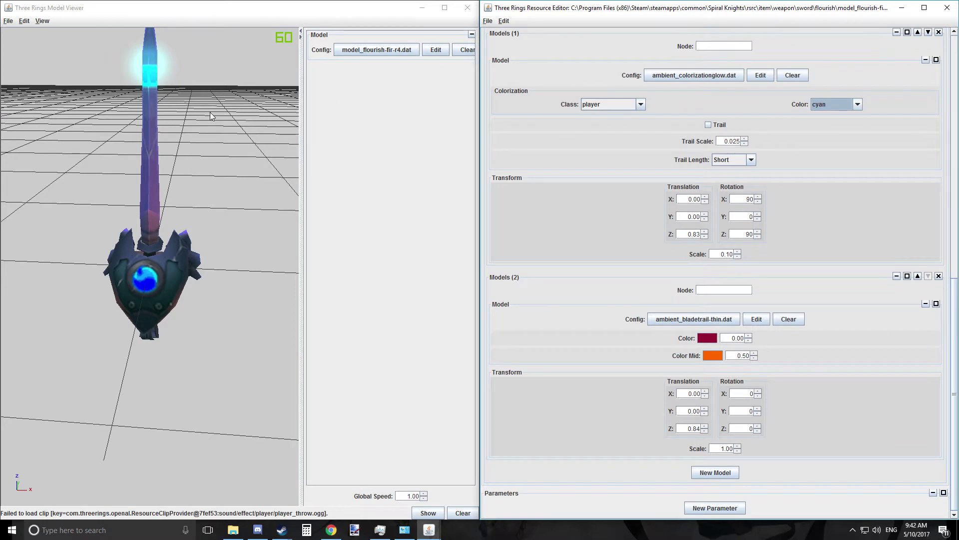
drag(210, 113, 214, 118)
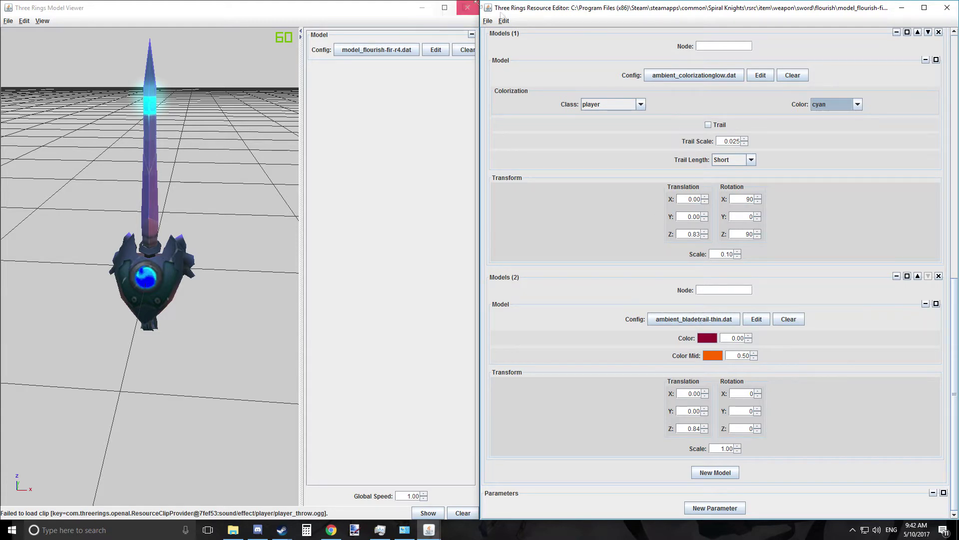
click(708, 338)
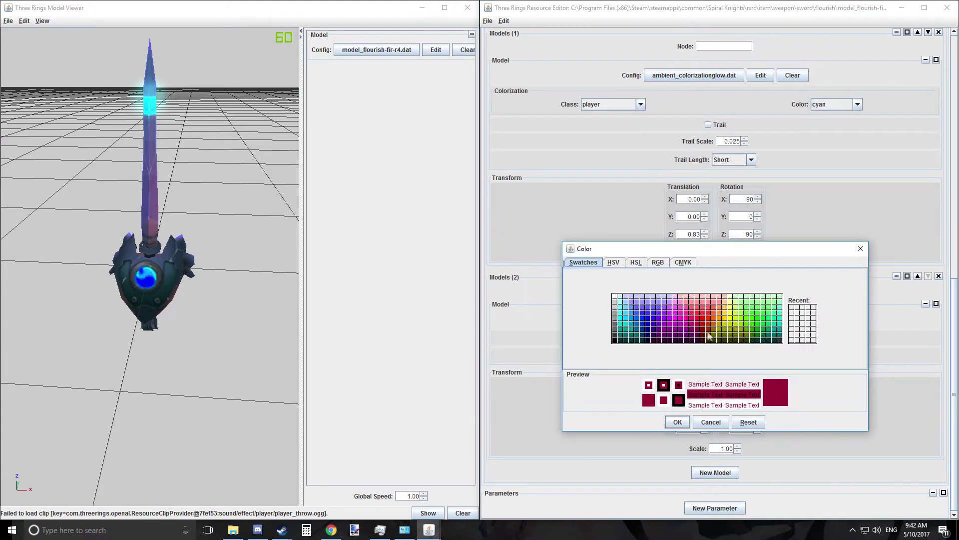
click(643, 314)
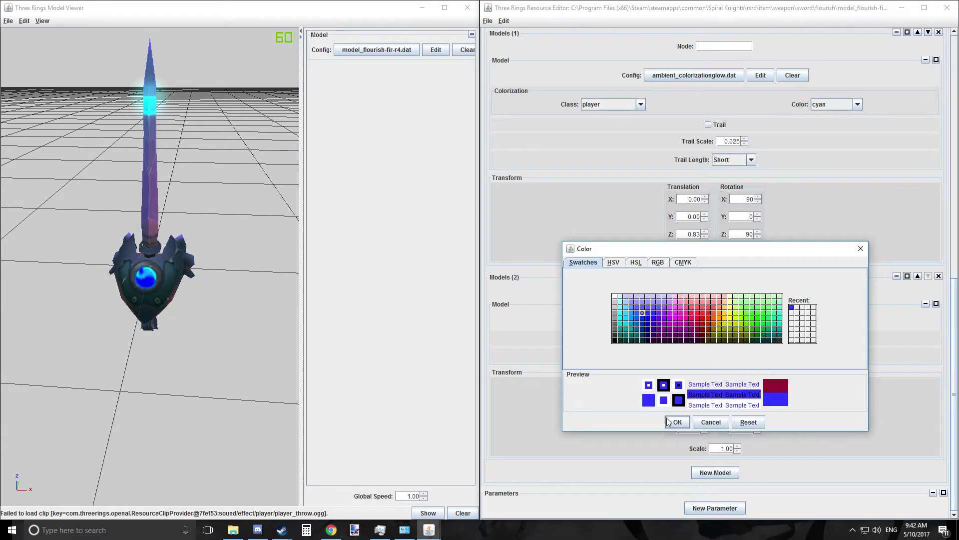
click(677, 422)
click(720, 358)
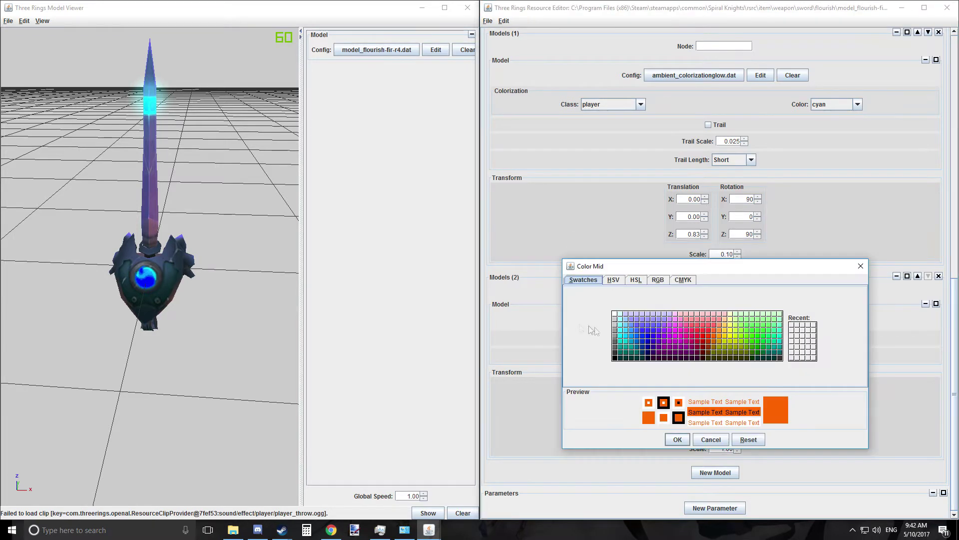
click(625, 331)
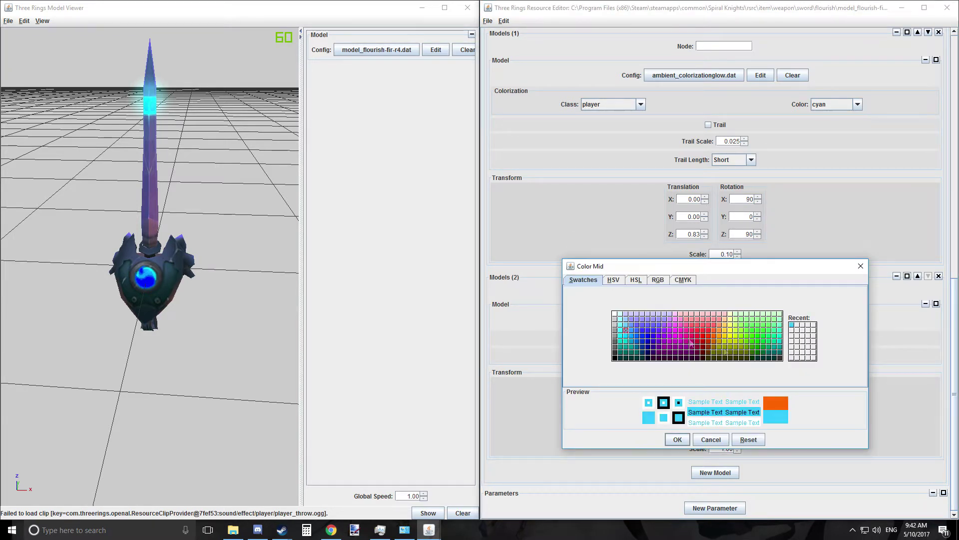
click(688, 439)
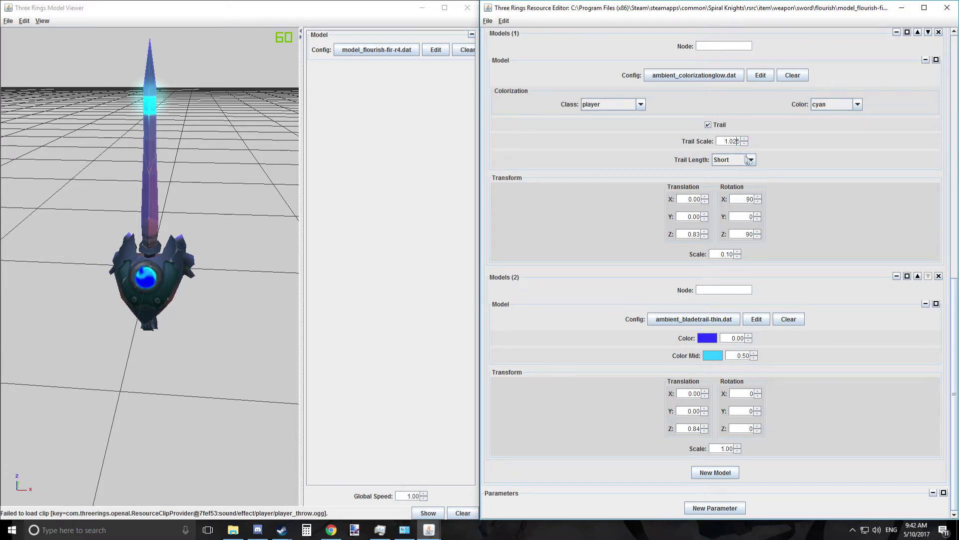
Choose the Short trail length for the ambient_colorizationglow model and inspect the sword in the preview.
click(731, 160)
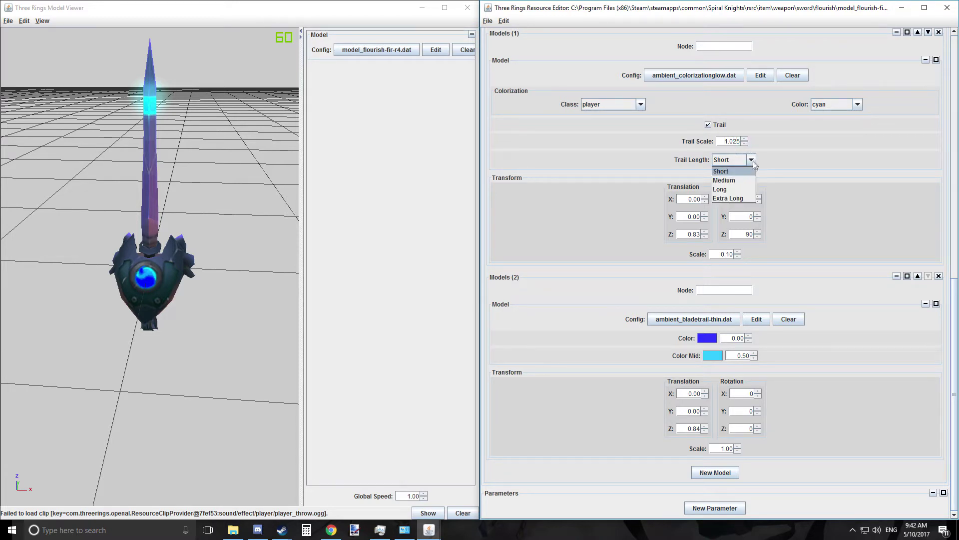
click(730, 170)
scroll(818, 174, down, 1)
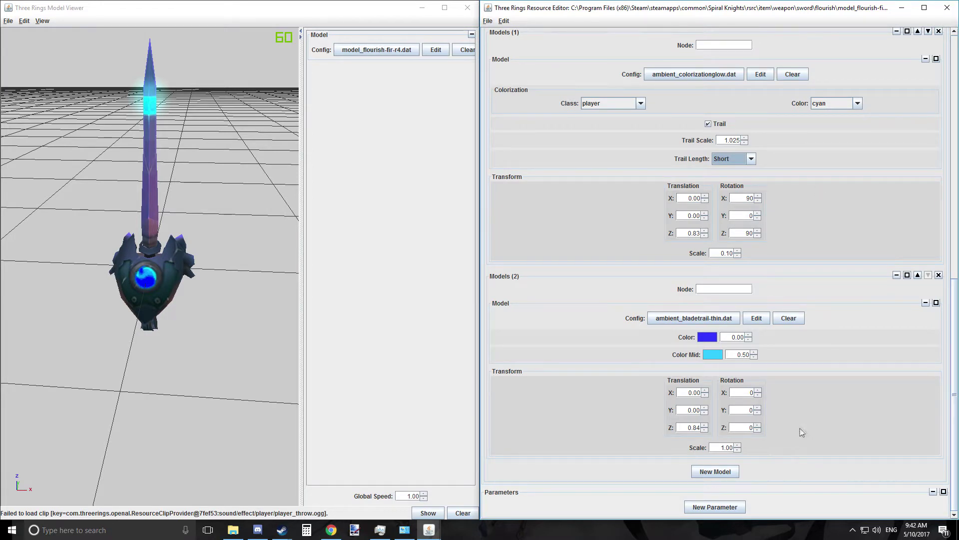
scroll(49, 251, up, 3)
scroll(119, 241, down, 6)
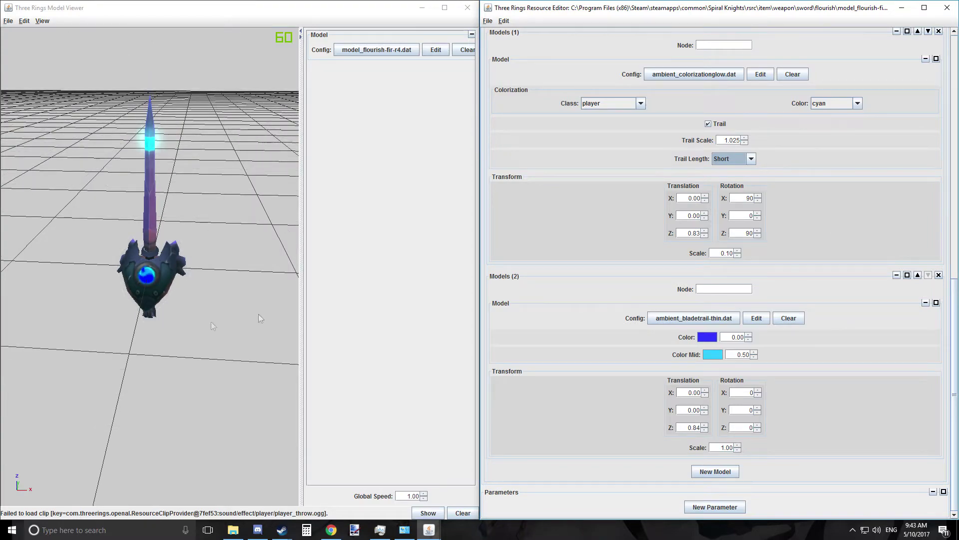
drag(196, 215, 379, 205)
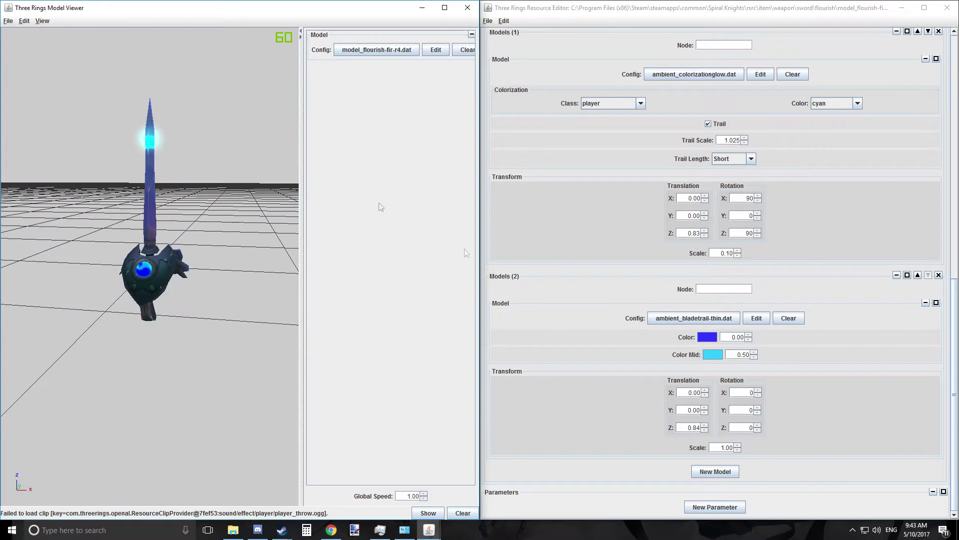
Add a new attached model to the sword and browse to the rsrc/particle folder for its config.
click(726, 472)
scroll(769, 421, down, 3)
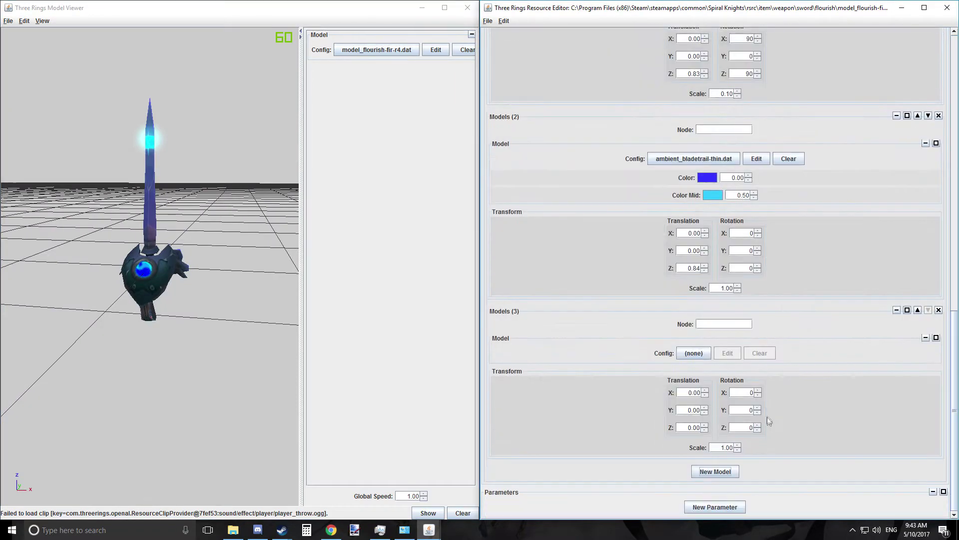
click(705, 352)
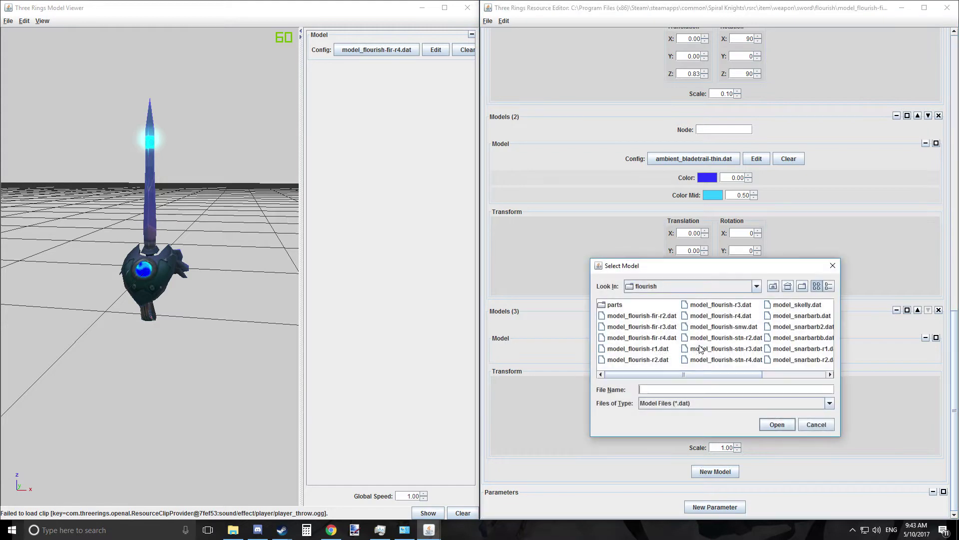
click(775, 286)
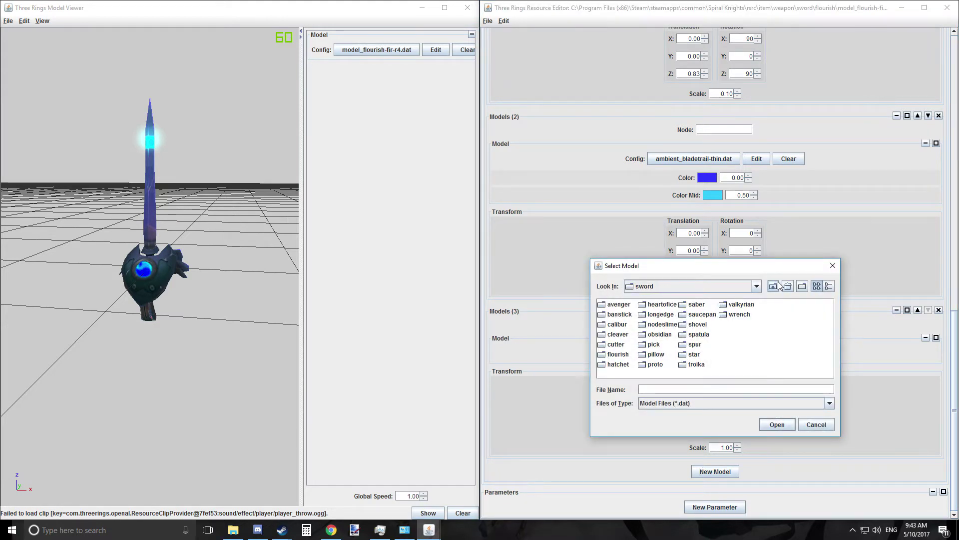
click(775, 286)
click(775, 286)
click(774, 286)
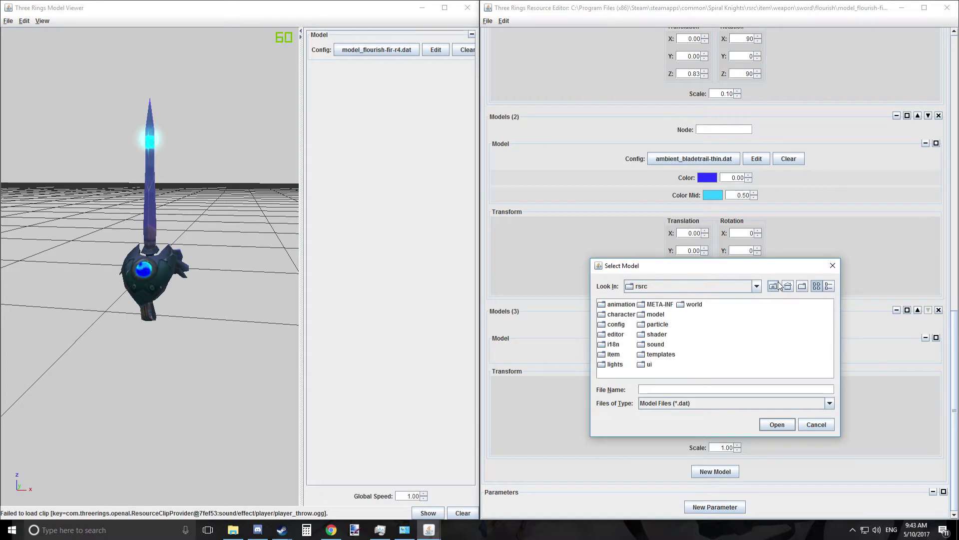
double_click(644, 327)
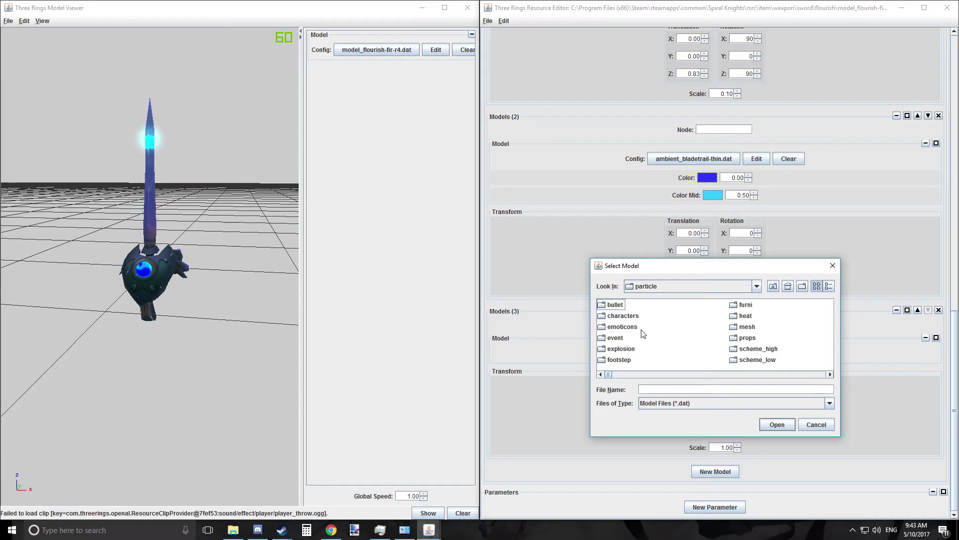
Try ambient_bloogatoaura.dat from the particle folder as the new model's config.
scroll(643, 334, down, 5)
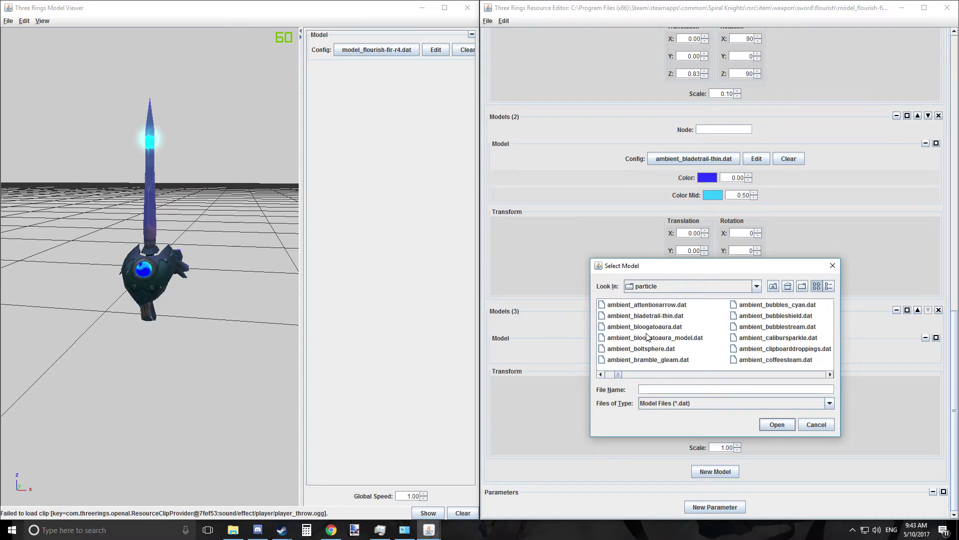
scroll(648, 338, up, 1)
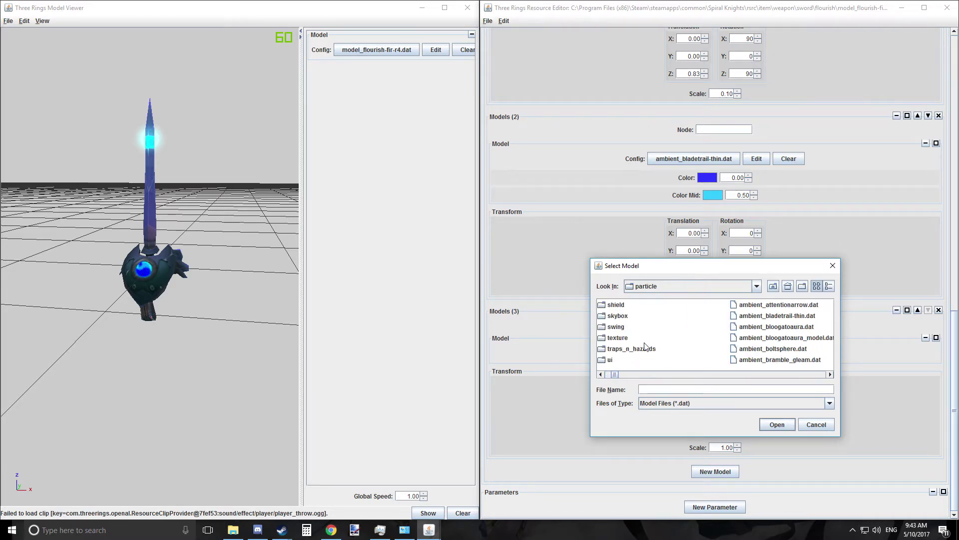
scroll(645, 345, down, 1)
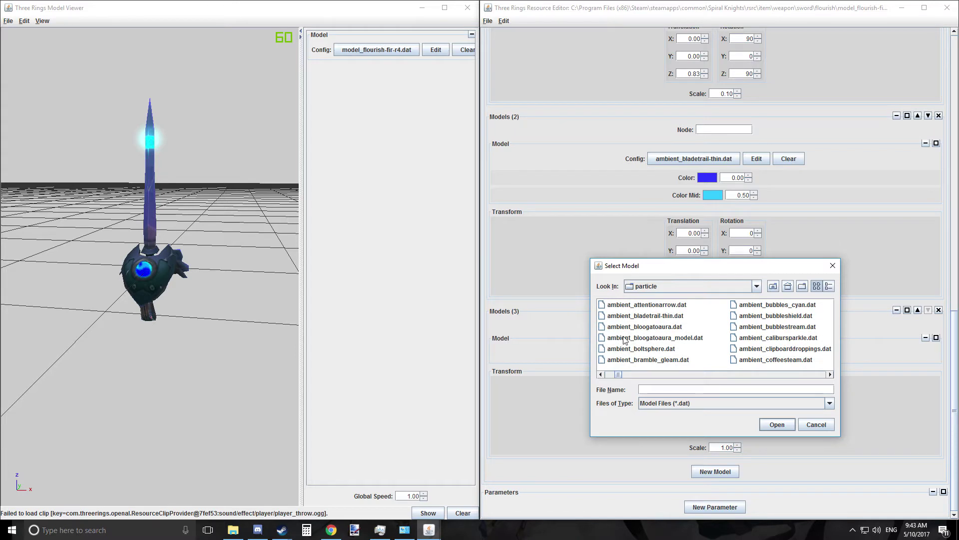
double_click(675, 328)
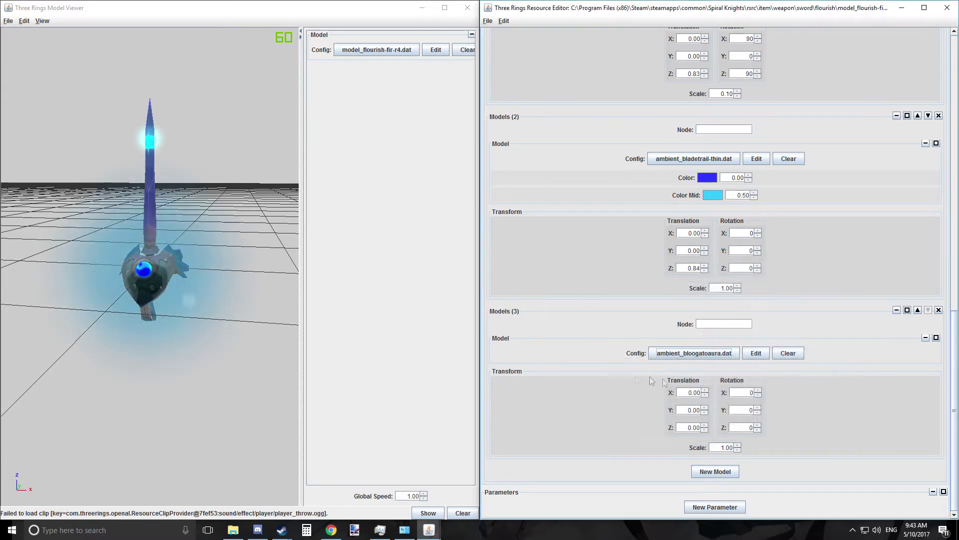
Try ambient_sloomaura.dat as the config of the Models (3) entry.
click(690, 356)
scroll(733, 347, down, 2)
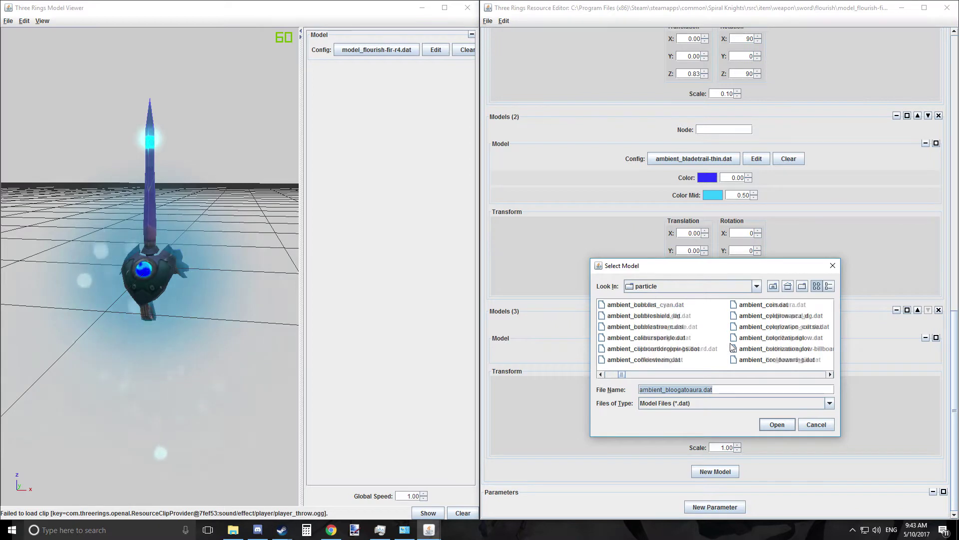
scroll(733, 346, down, 8)
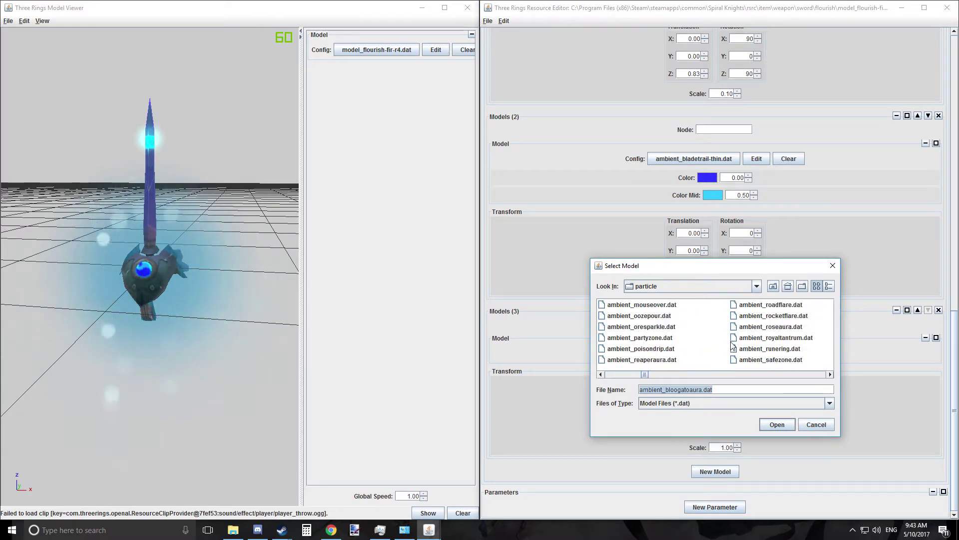
scroll(733, 344, down, 2)
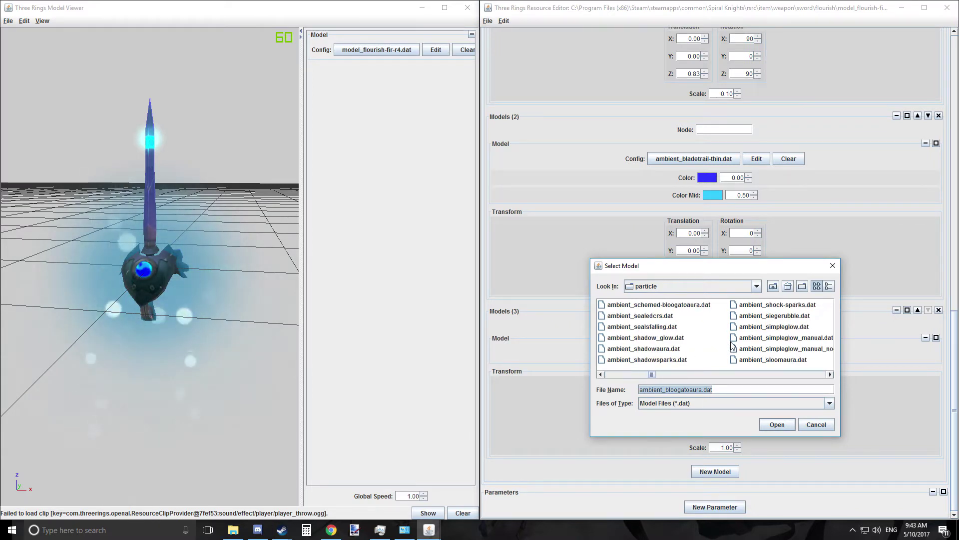
double_click(770, 361)
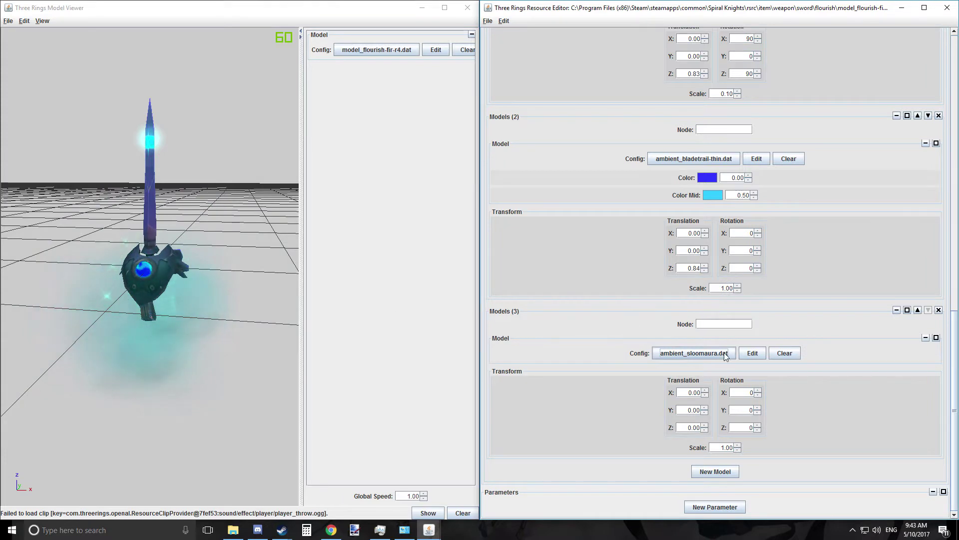
Replace the Models (3) config with ambient_frozenswordaura.dat from the particle folder.
click(723, 353)
scroll(749, 350, up, 3)
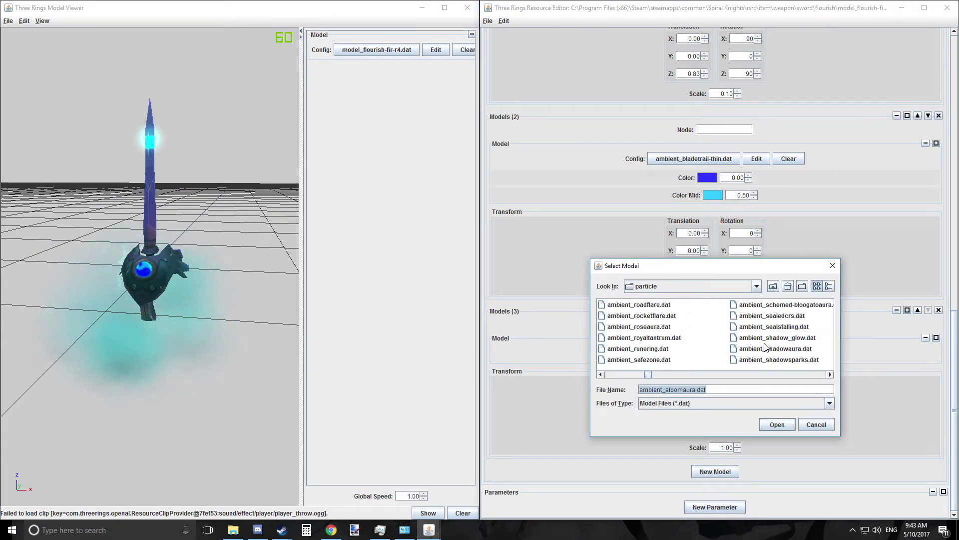
scroll(764, 349, up, 5)
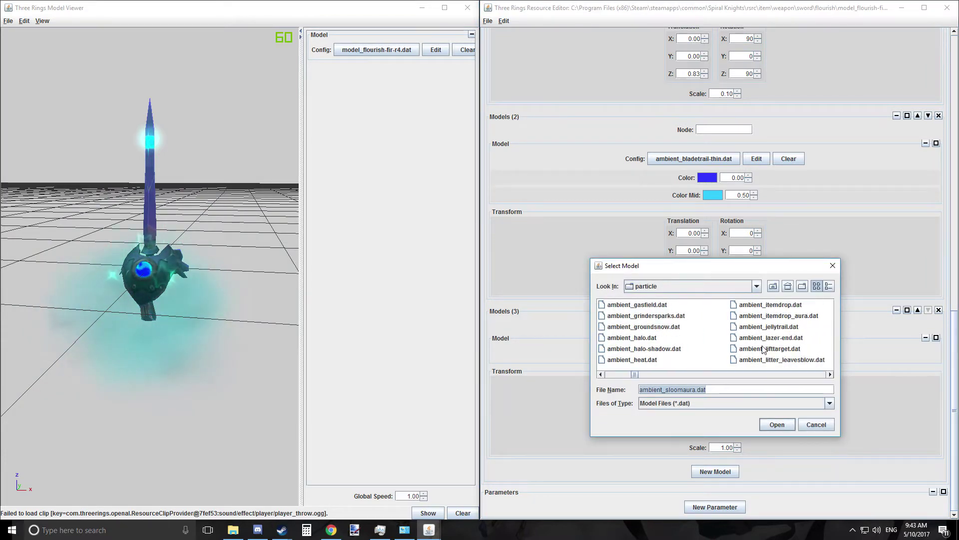
double_click(650, 338)
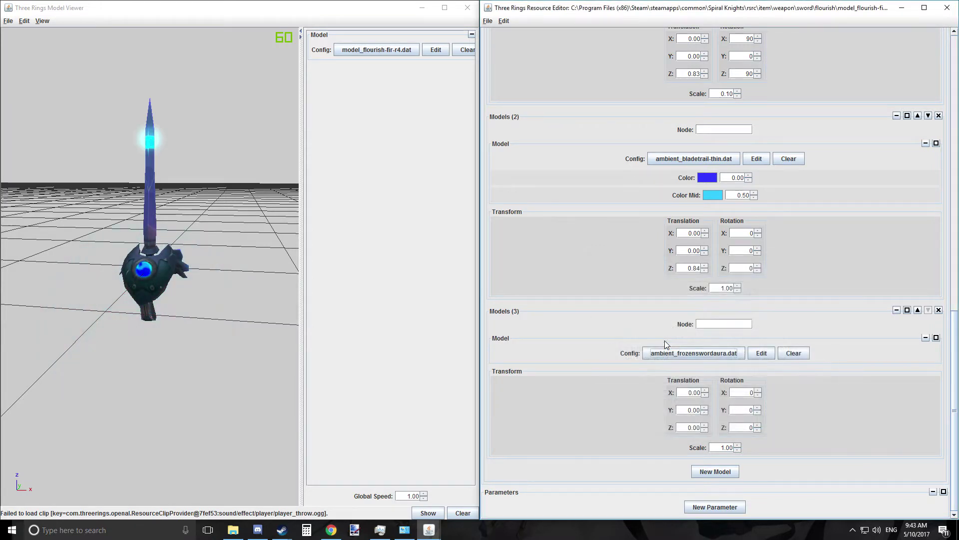
Set the ambient_frozenswordaura model's Z translation to 0.80, checking the aura's height along the blade in the preview.
click(706, 424)
click(705, 424)
click(705, 425)
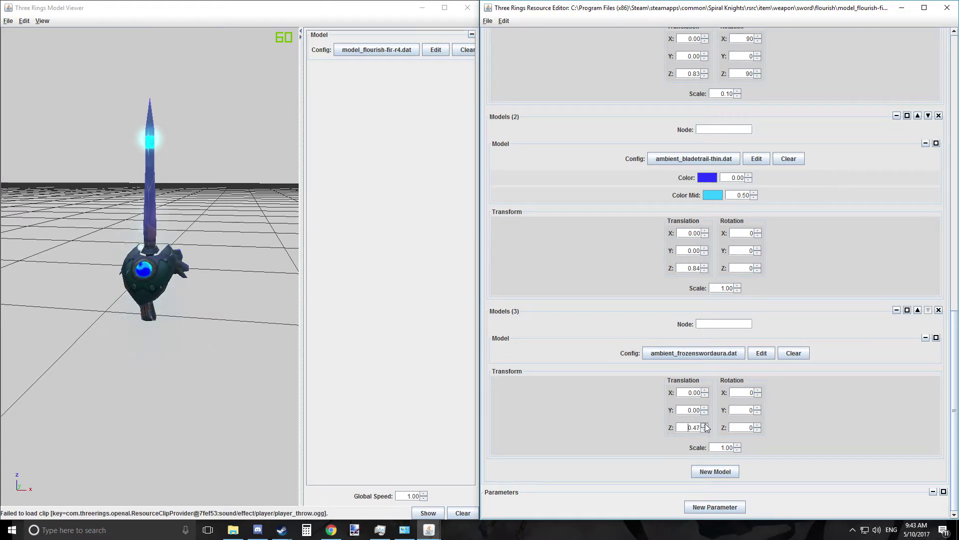
click(705, 425)
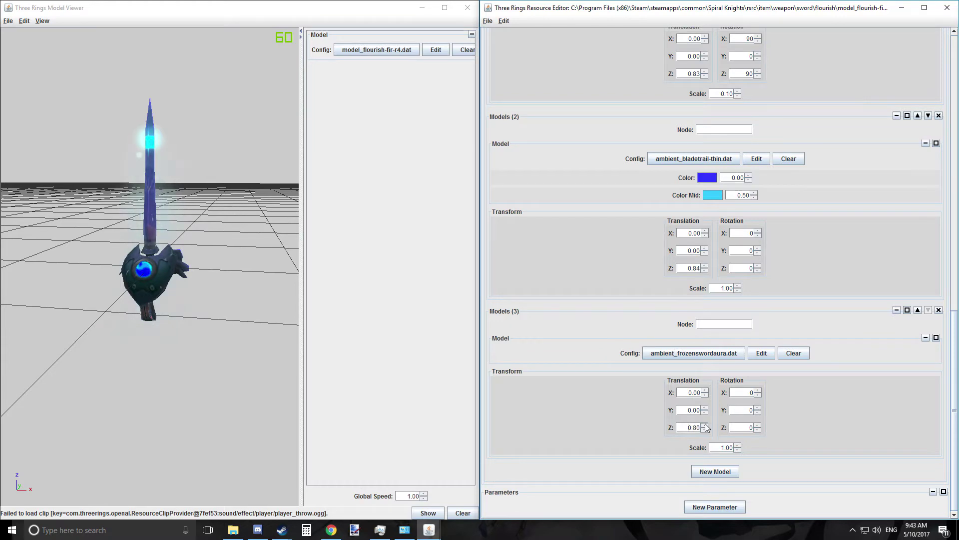
click(43, 300)
mouse_move(50, 297)
mouse_down()
mouse_move(150, 301)
mouse_move(46, 289)
mouse_up()
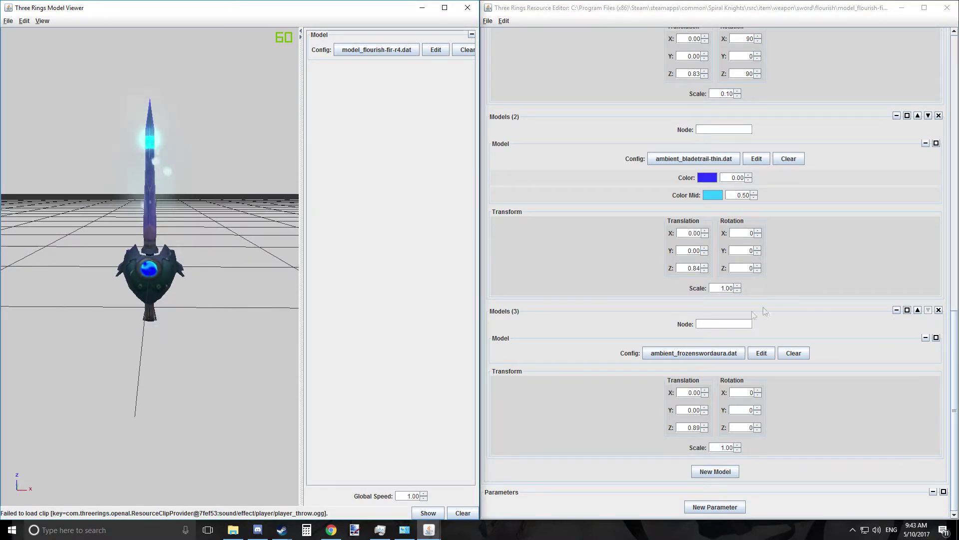
click(706, 430)
click(707, 429)
click(706, 430)
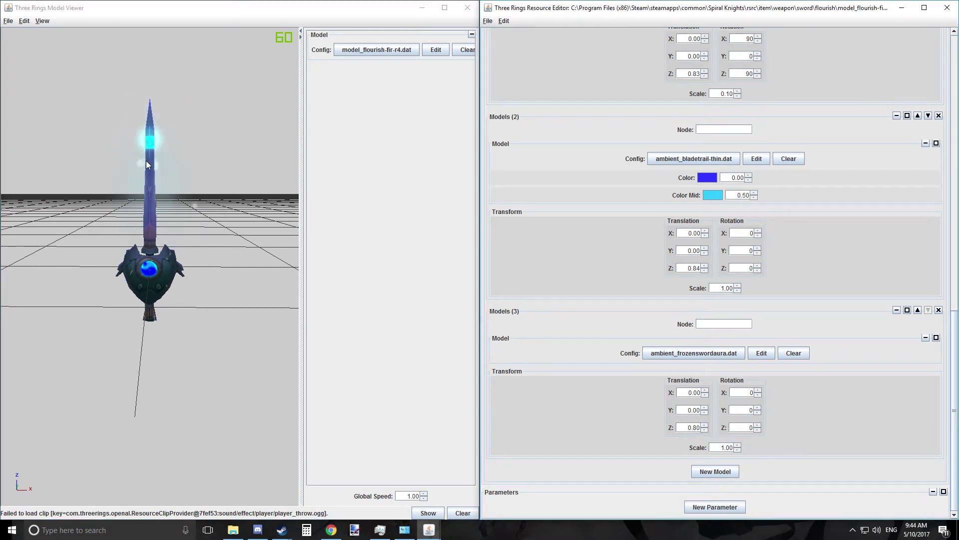
Set the ambient_frozenswordaura model's scale to 1.40 and inspect the aura around the sword in the preview.
click(738, 445)
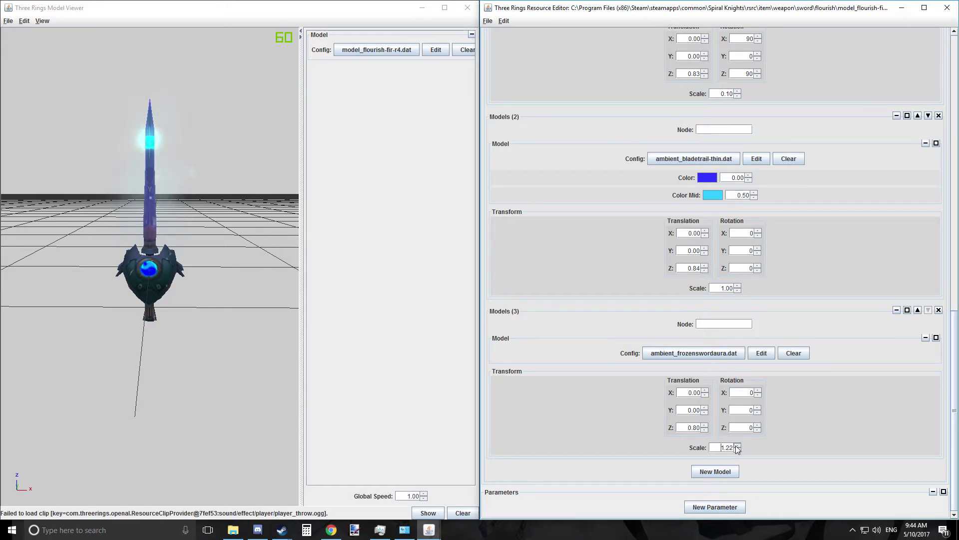
click(737, 445)
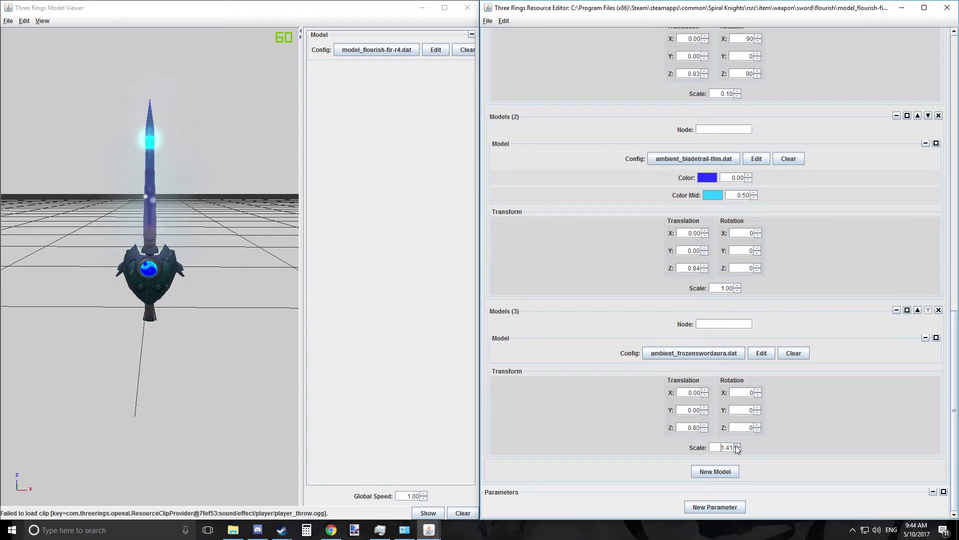
click(738, 449)
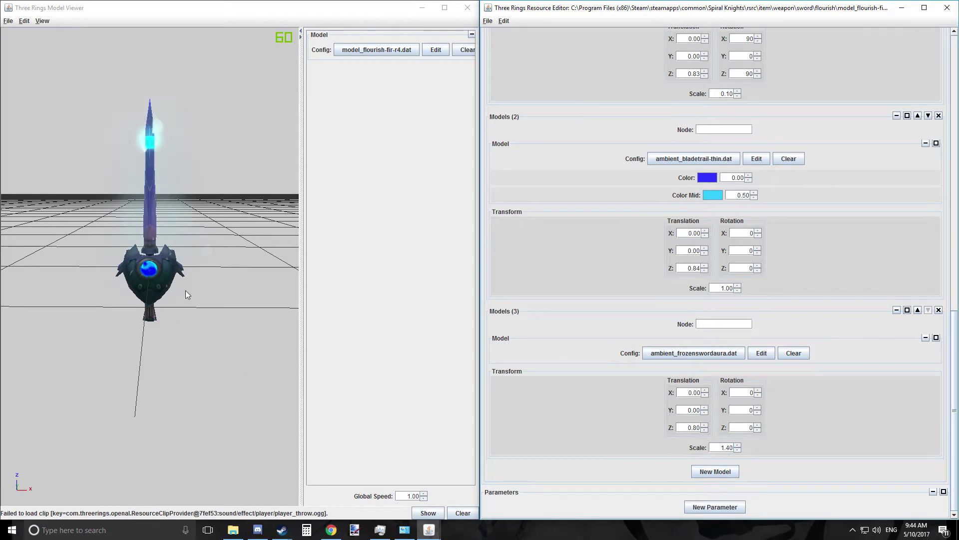
scroll(175, 285, down, 2)
scroll(221, 317, up, 3)
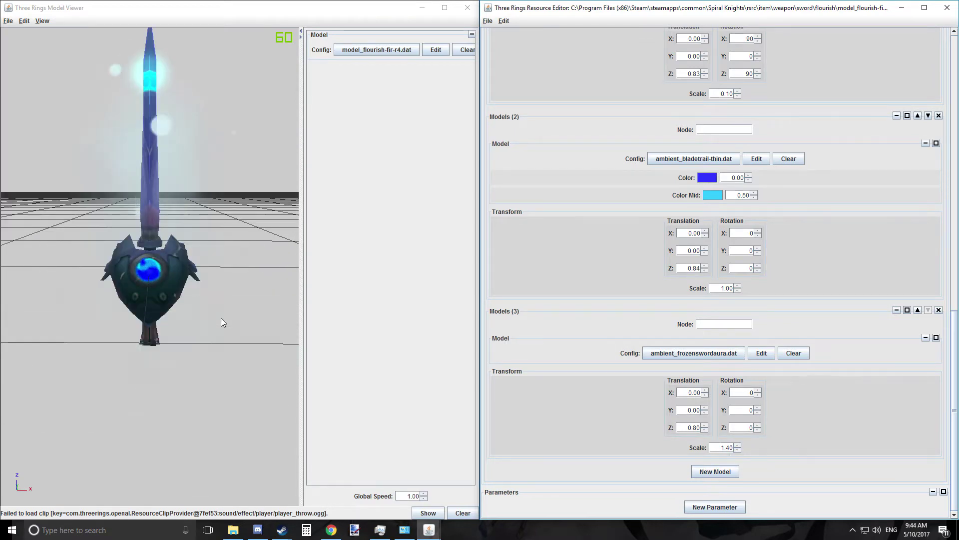
scroll(221, 318, down, 2)
drag(222, 319, 151, 316)
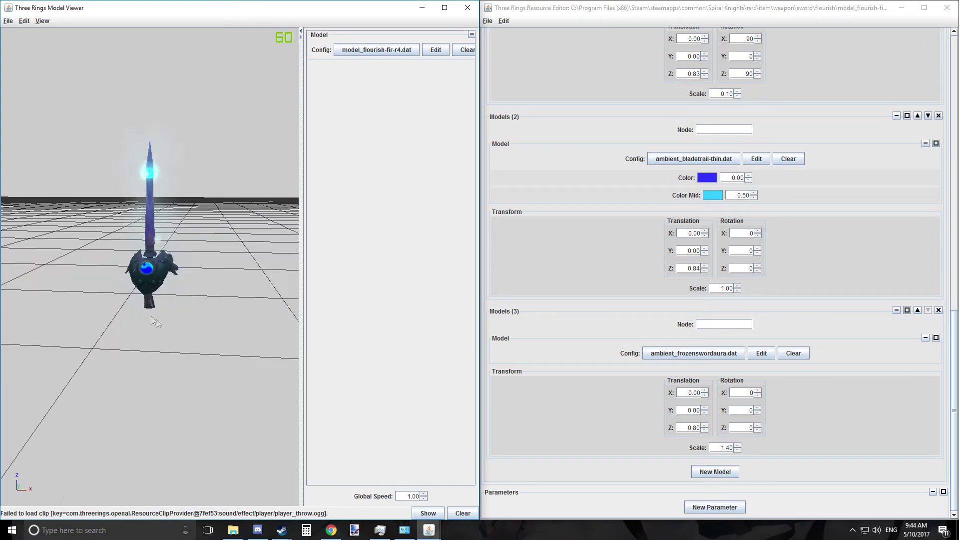
Save the sword's config and close both the resource editor and the model viewer.
click(488, 21)
click(496, 55)
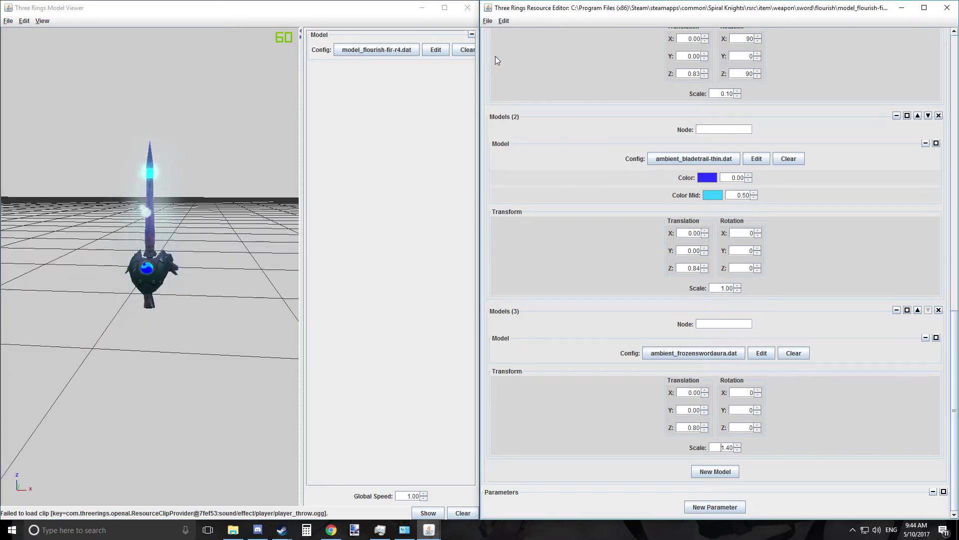
click(947, 8)
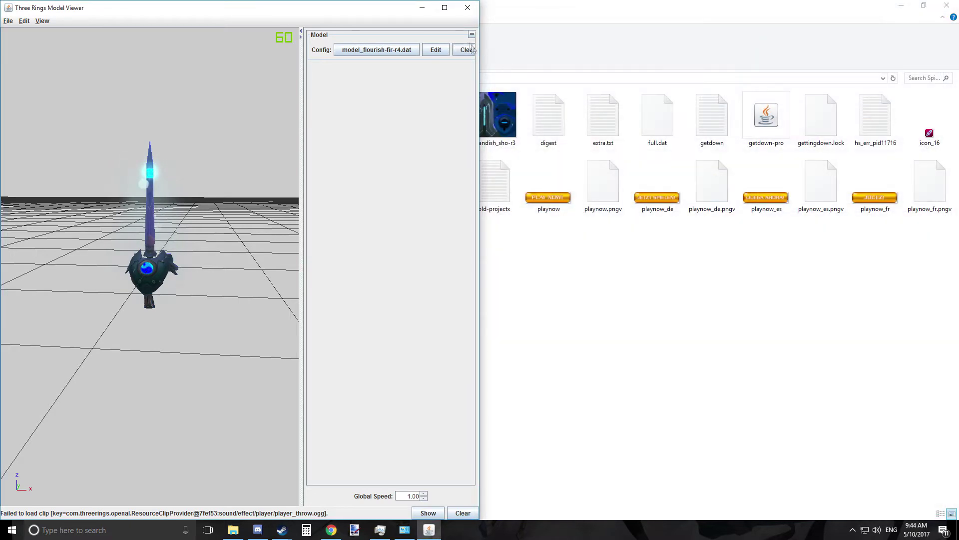
click(467, 8)
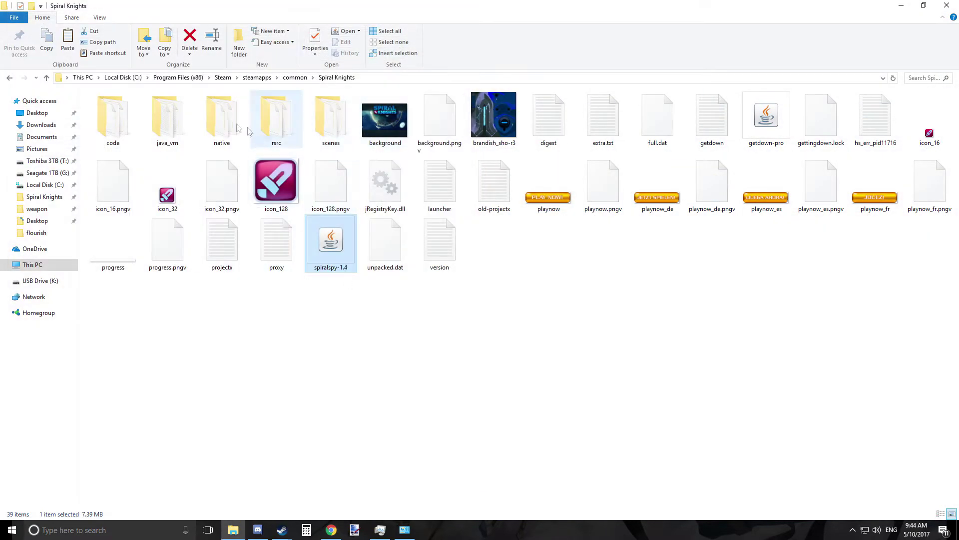
Browse from the Spiral Knights folder to rsrc/item/weapon/sword/flourish in File Explorer.
double_click(294, 128)
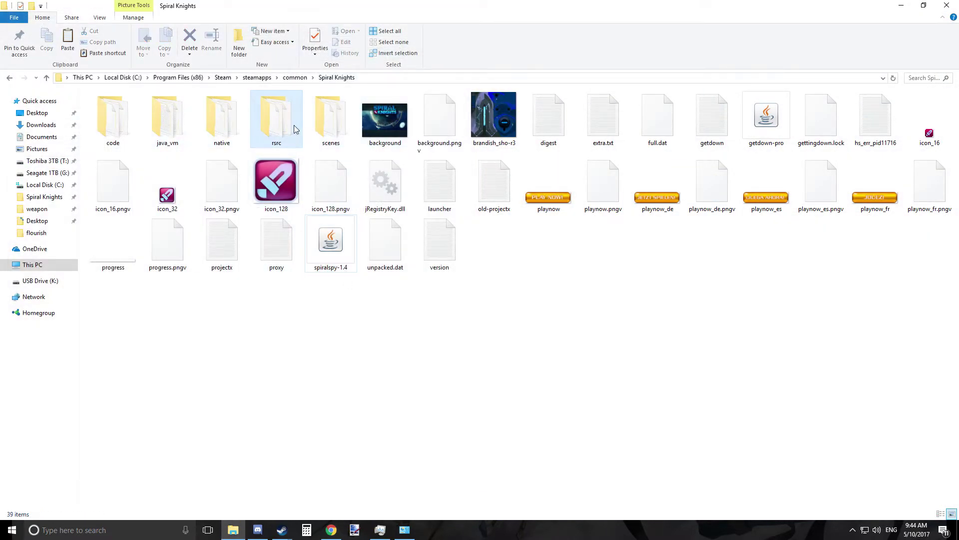
double_click(146, 161)
double_click(134, 161)
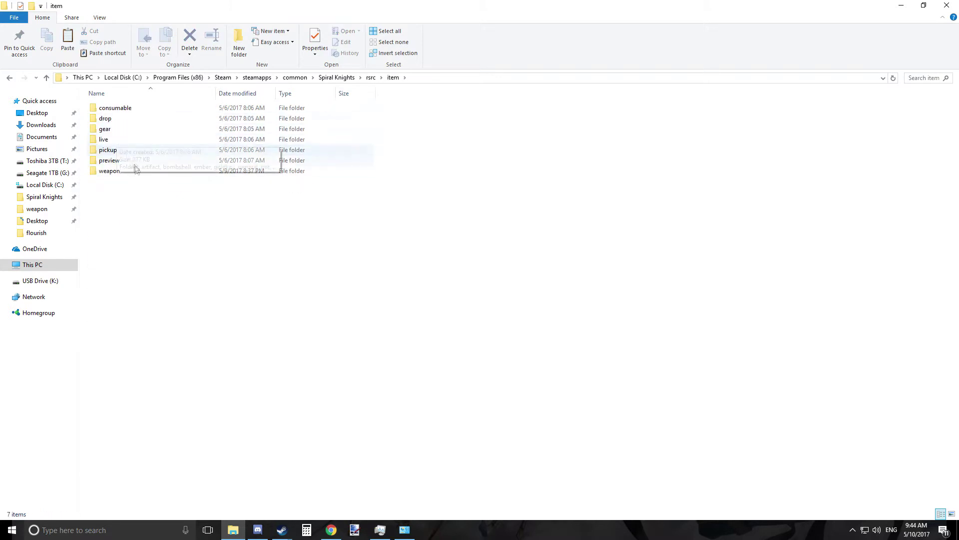
double_click(130, 138)
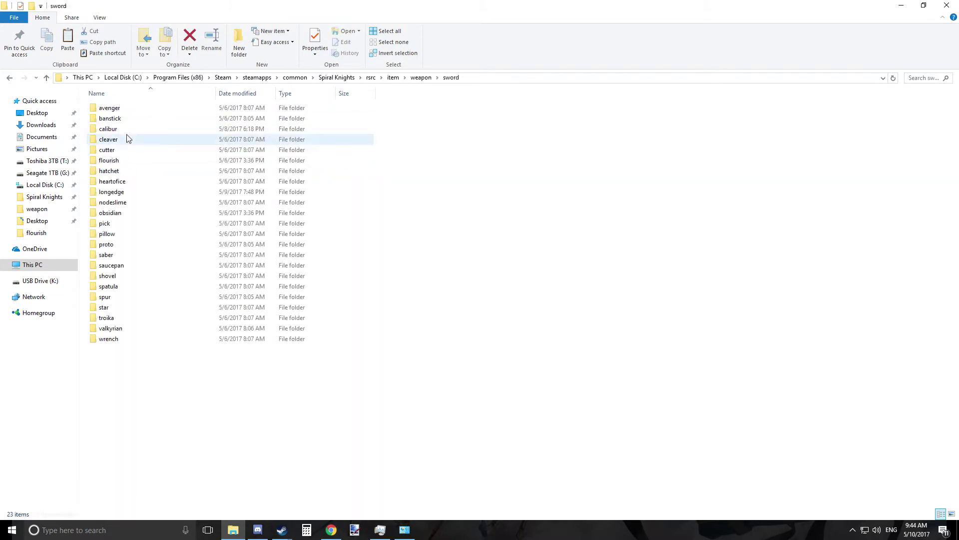
double_click(124, 161)
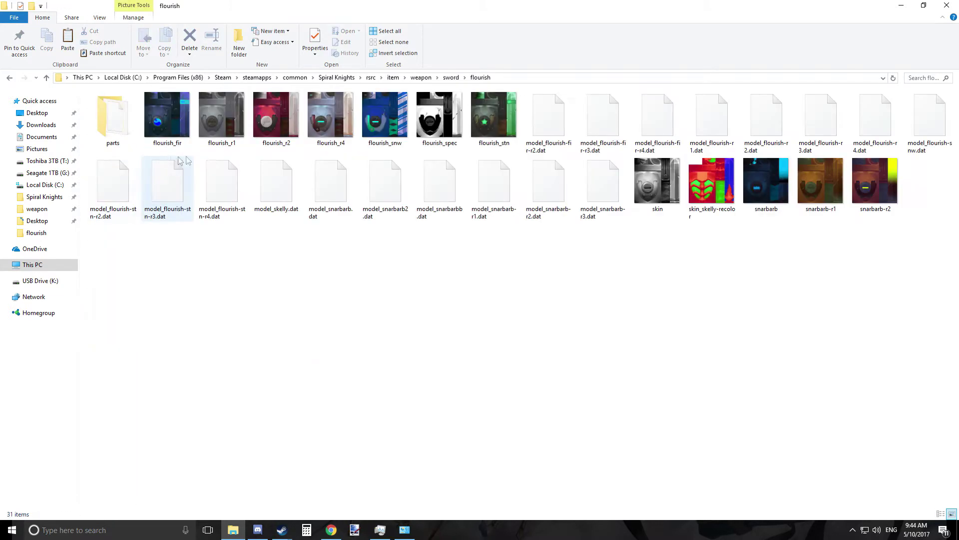
Open the flourish_fir texture image in paint.net.
click(144, 128)
right_click(152, 119)
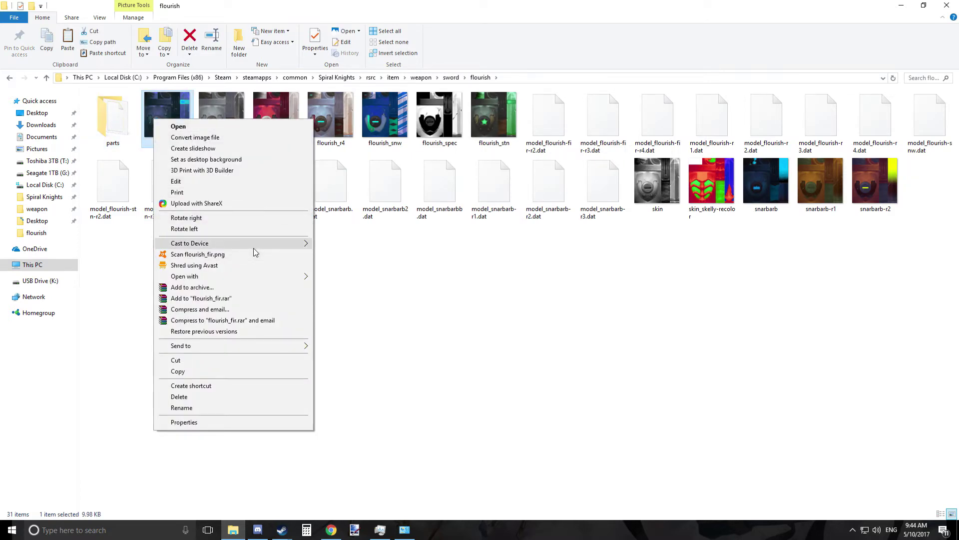
mouse_move(265, 274)
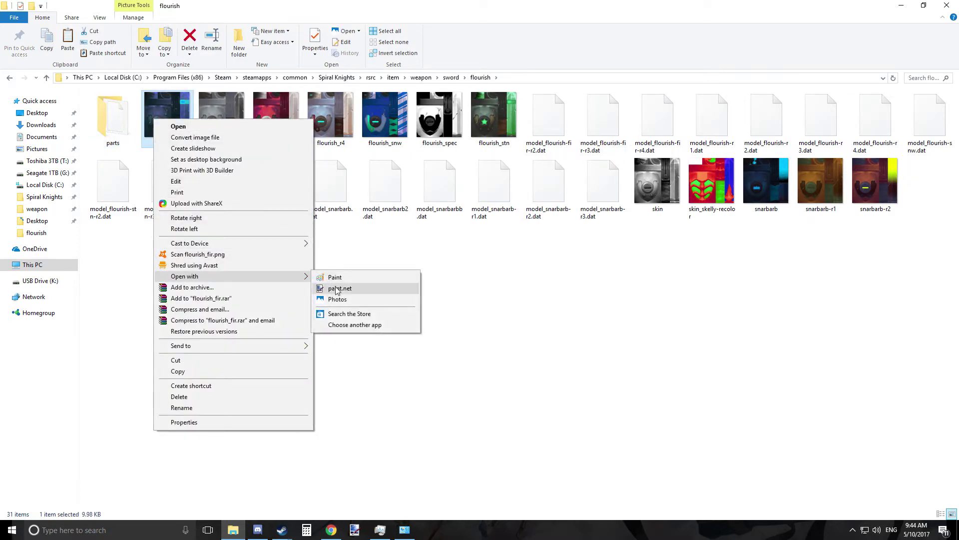
click(338, 289)
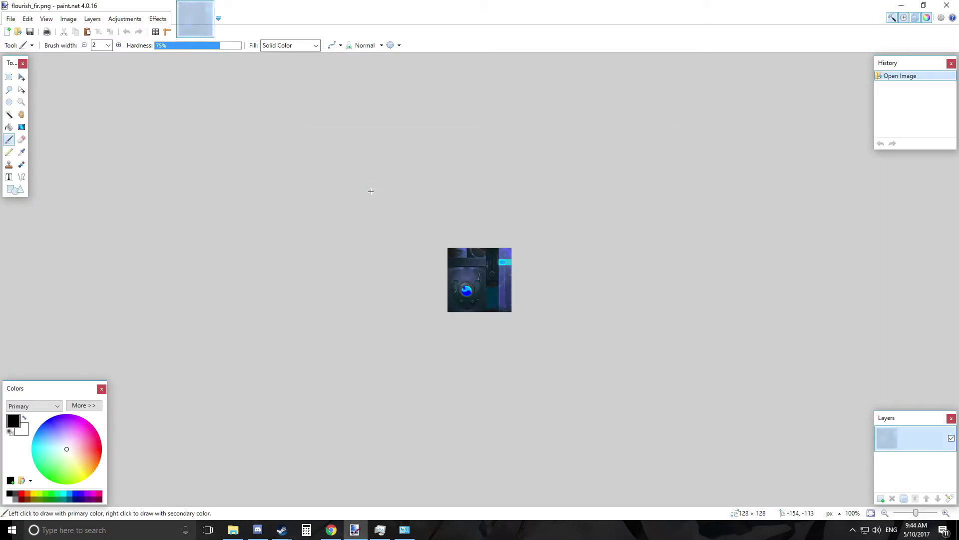
Select the whole flourish_fir texture with Rectangle Select and shift its hue to -14.
click(9, 76)
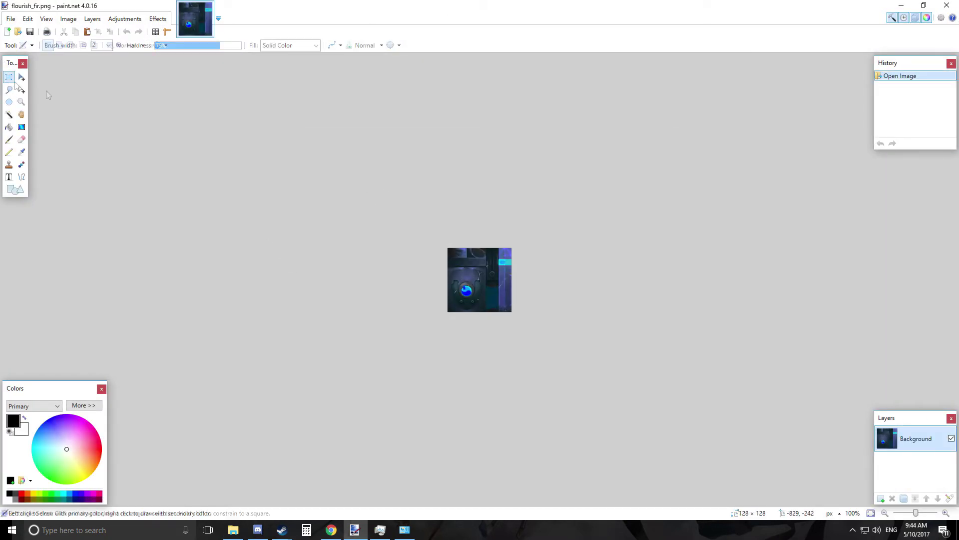
drag(447, 244, 568, 318)
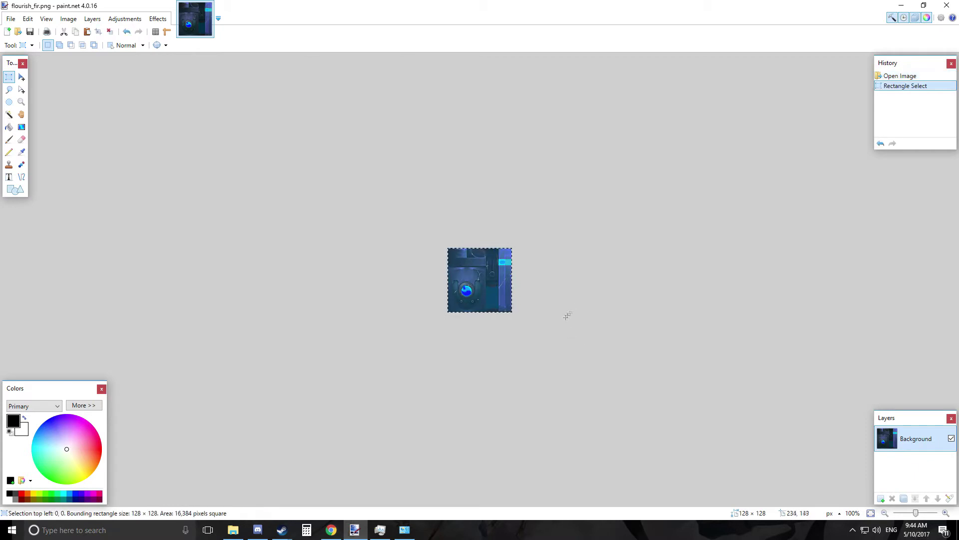
ctrl+scroll(585, 275, up, 5)
click(125, 18)
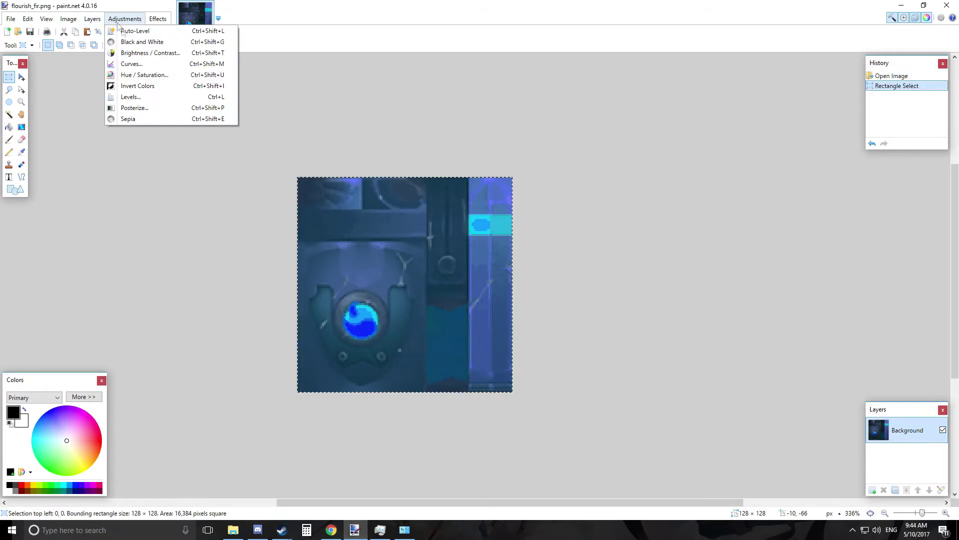
click(164, 84)
drag(460, 204, 632, 210)
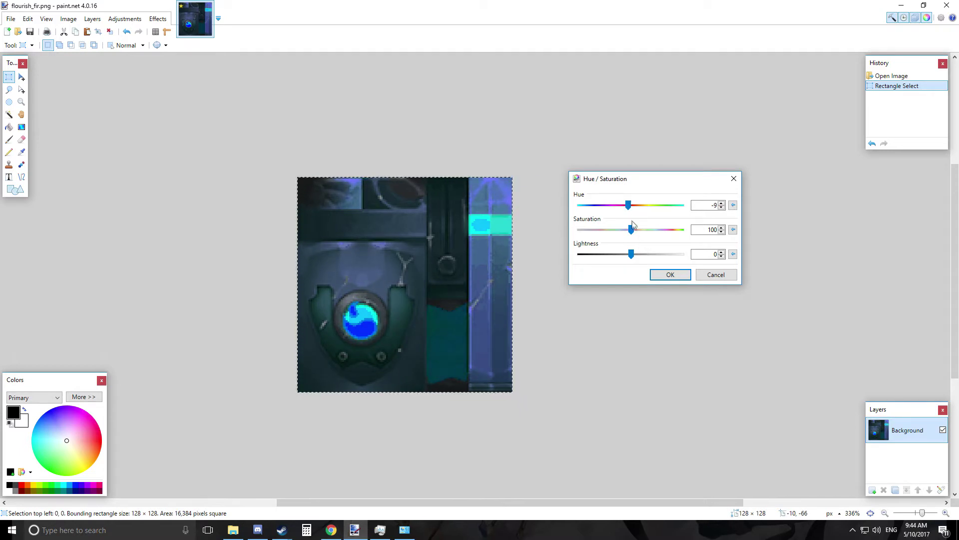
drag(629, 207, 627, 210)
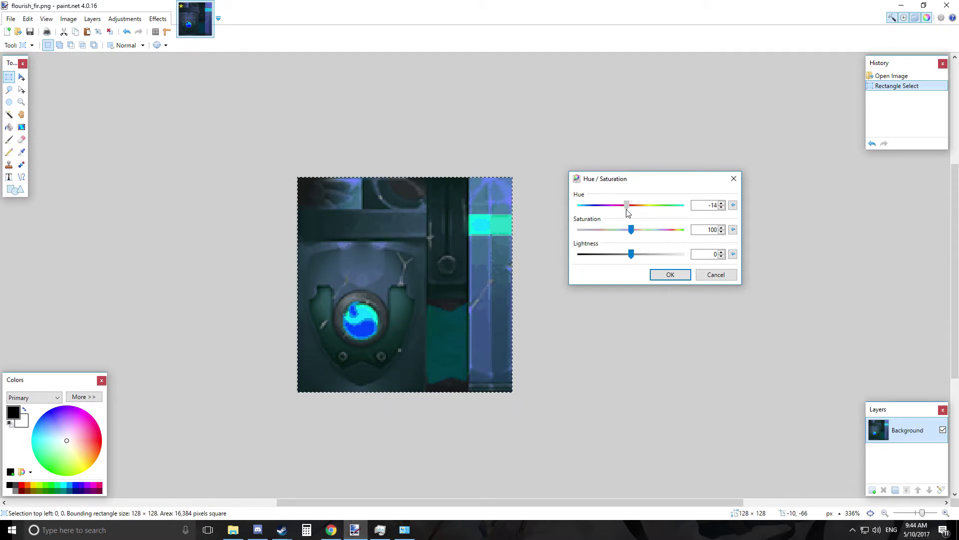
click(661, 273)
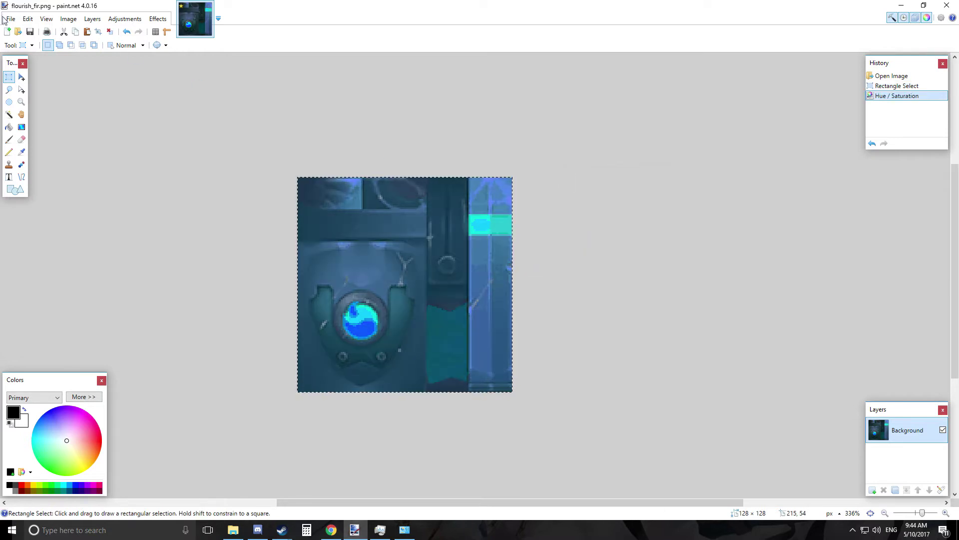
Save flourish_fir.png with the auto-detect bit depth.
click(11, 18)
click(33, 94)
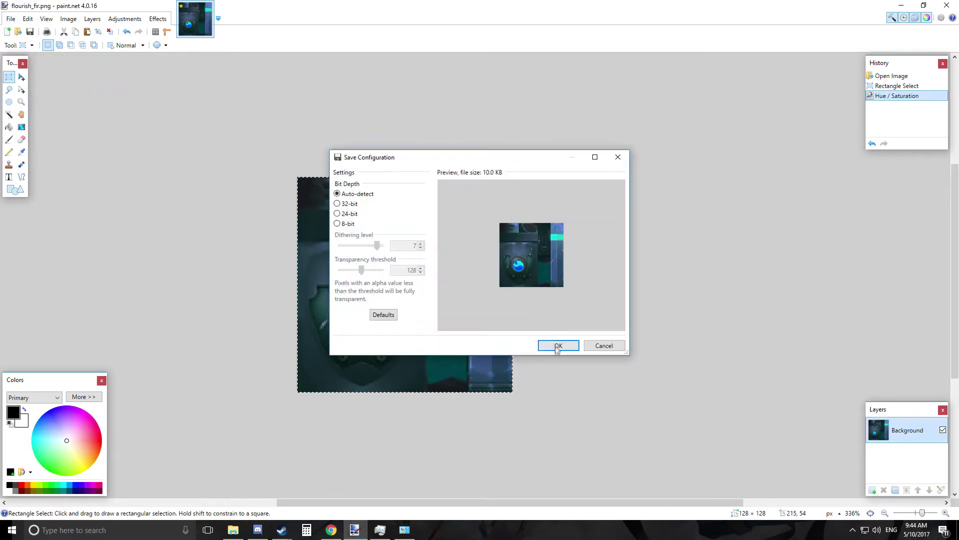
click(558, 345)
Switch to File Explorer, return to the Spiral Knights folder and launch the Three Rings Model Viewer.
key(alt+Tab)
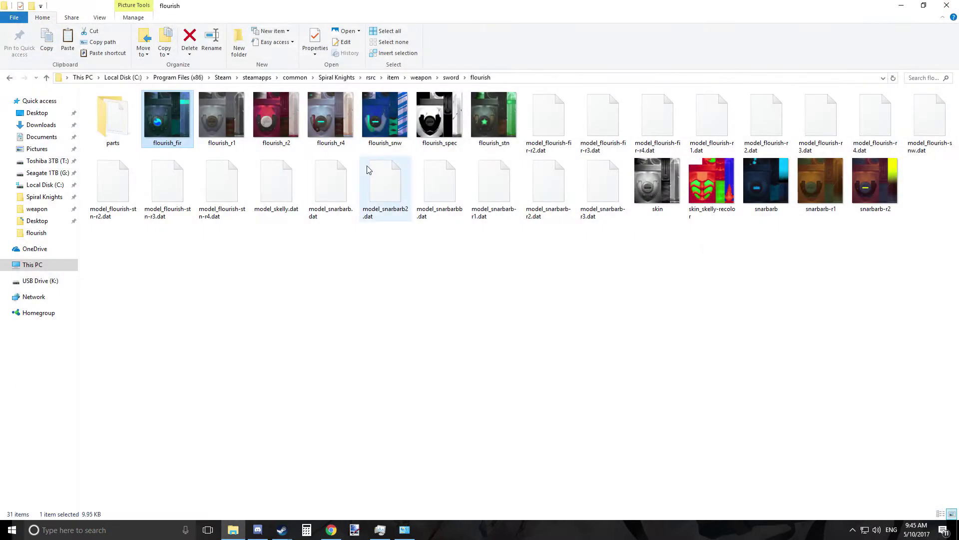
click(333, 78)
click(315, 248)
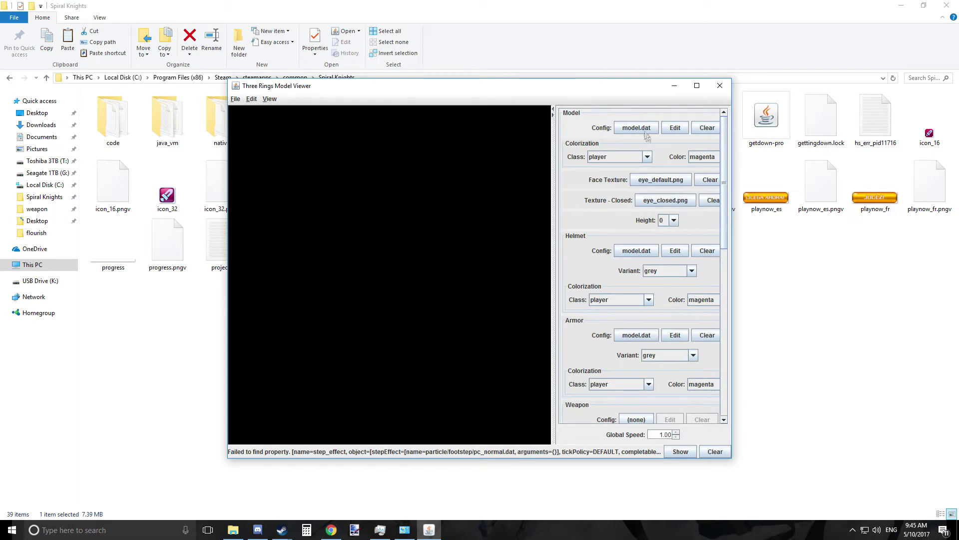
Start choosing a model config in the viewer and browse to rsrc/item/weapon/sword/flourish.
click(642, 129)
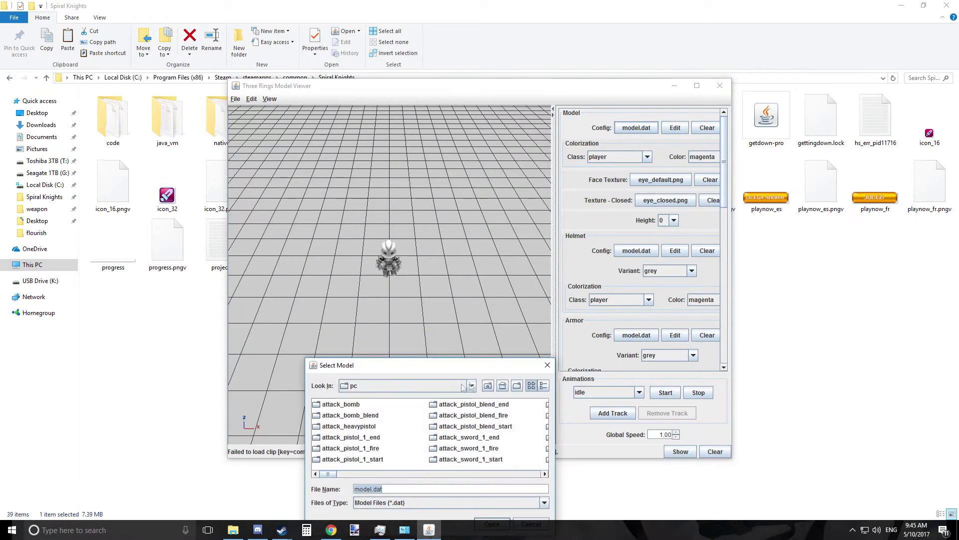
click(488, 385)
click(490, 386)
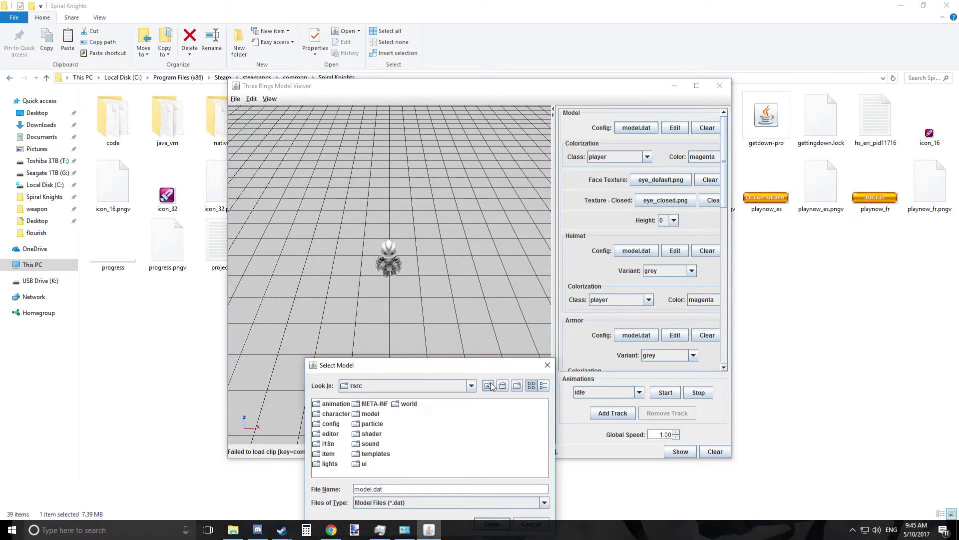
double_click(327, 454)
double_click(329, 464)
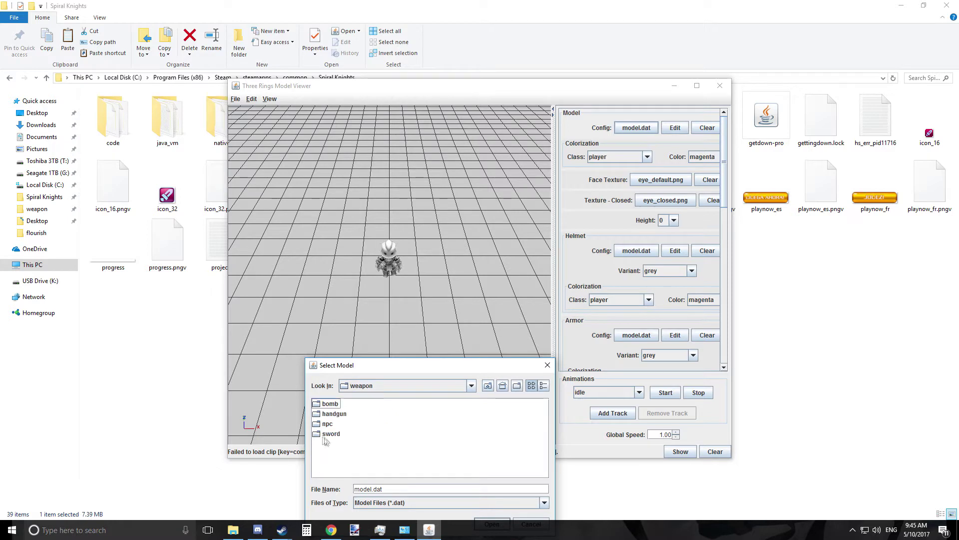
double_click(315, 438)
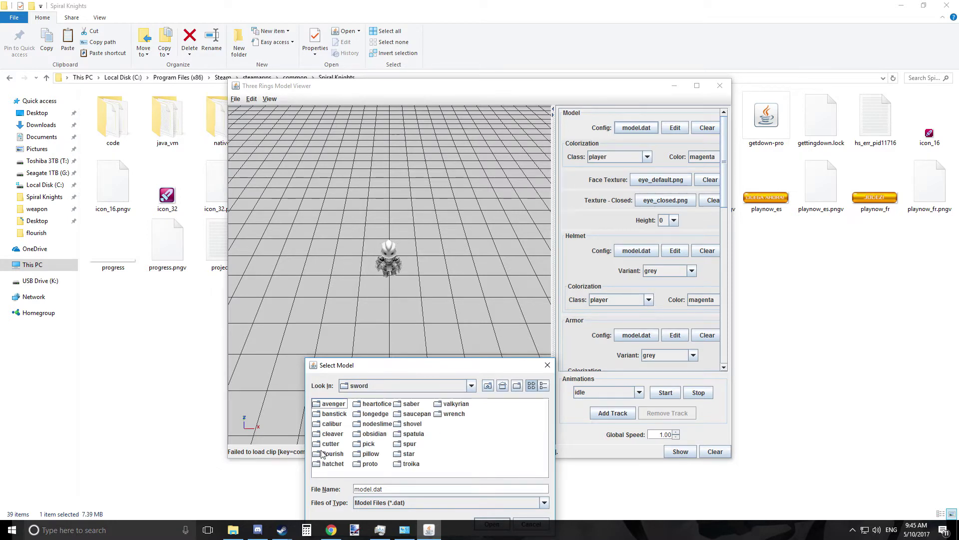
double_click(330, 454)
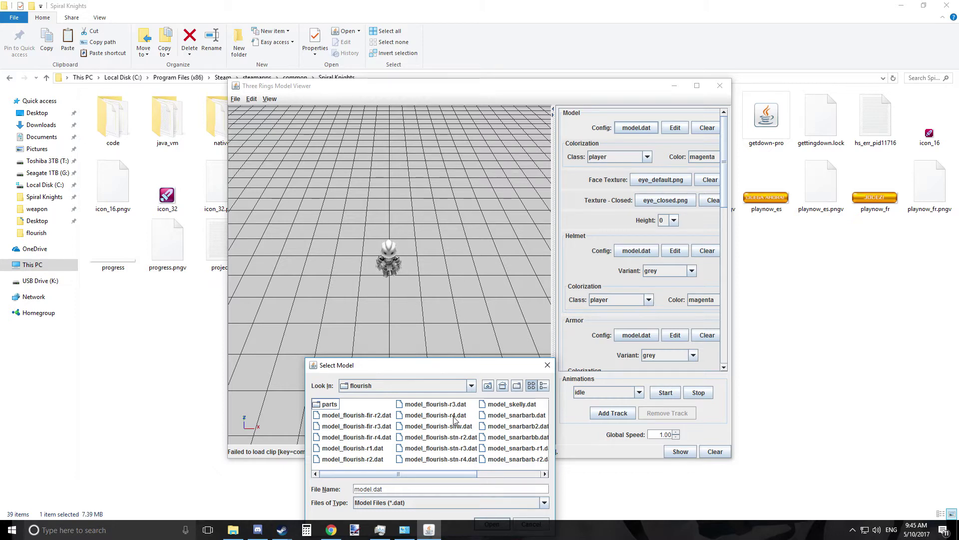
Look through the flourish-stn and snarbarb model variants in the flourish folder.
click(467, 438)
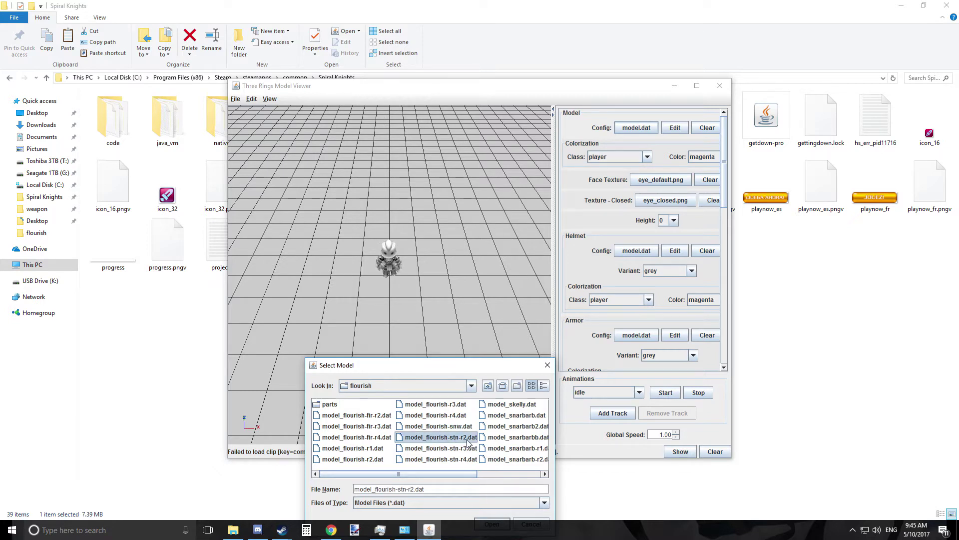
click(440, 450)
click(449, 459)
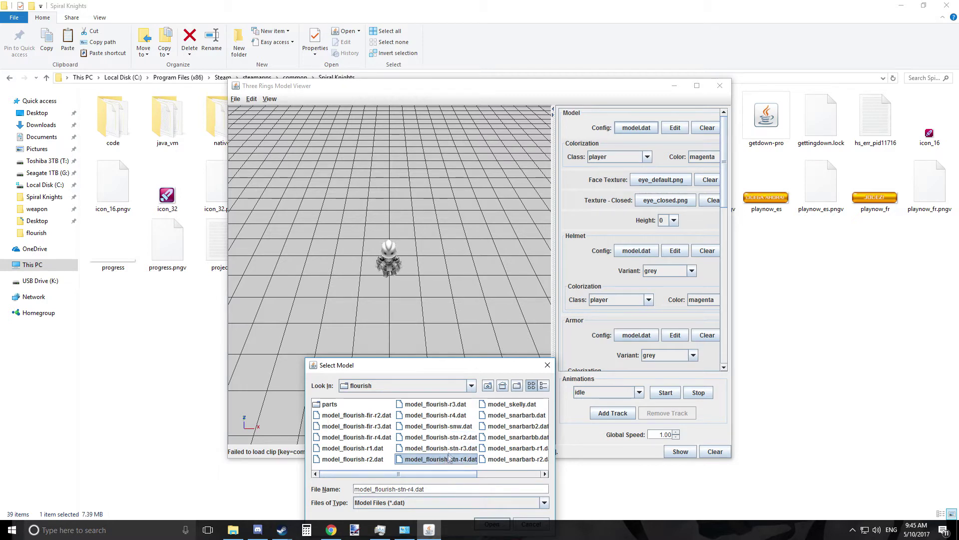
drag(427, 472, 447, 474)
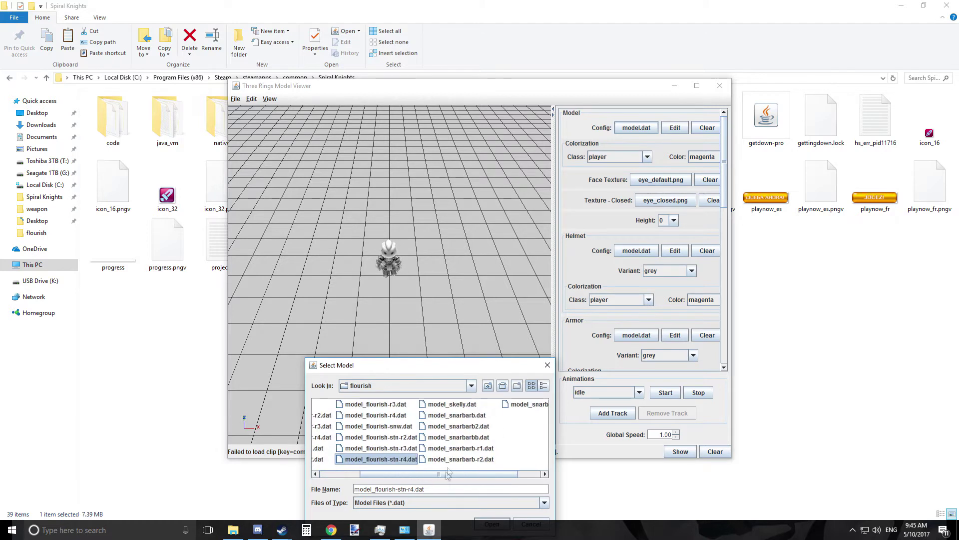
click(460, 416)
click(465, 428)
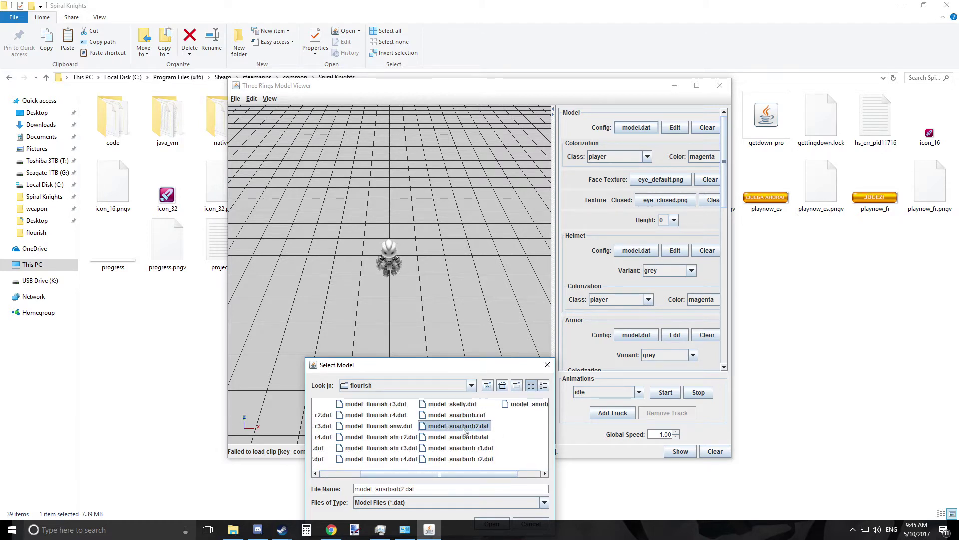
click(464, 448)
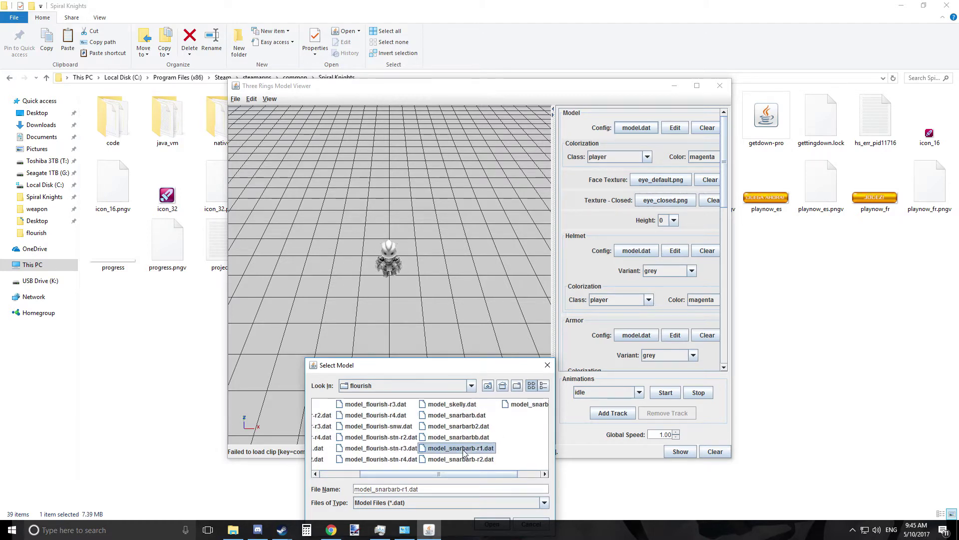
click(464, 417)
drag(451, 474, 481, 473)
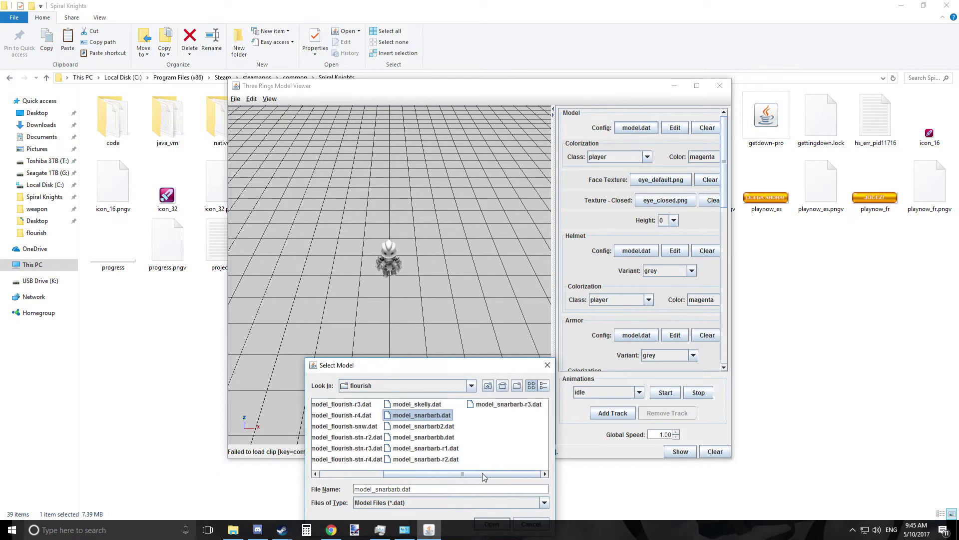
click(428, 450)
click(434, 459)
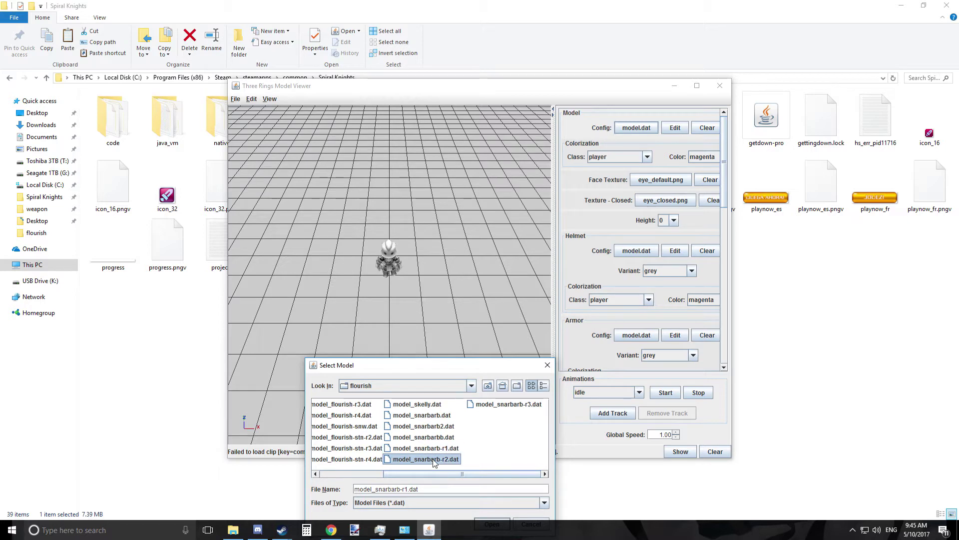
click(490, 406)
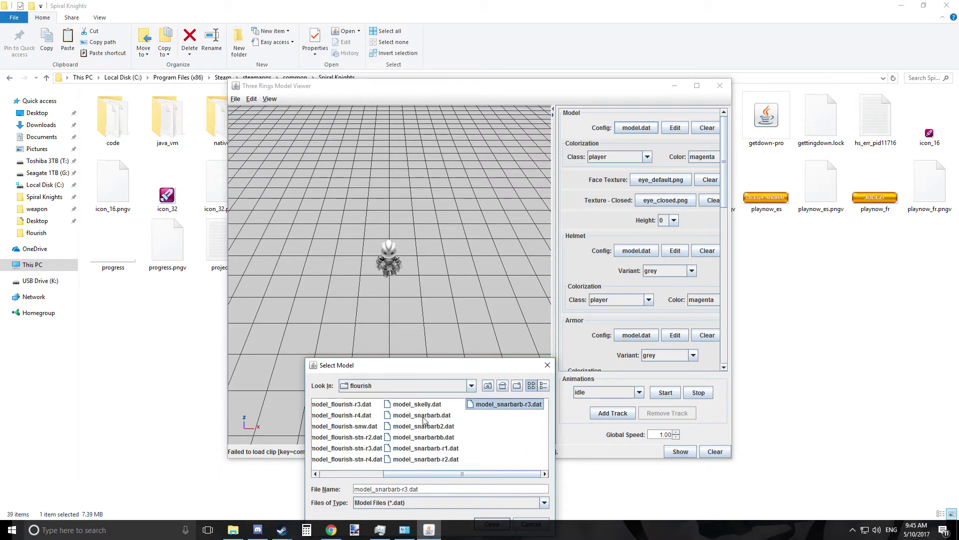
drag(423, 473, 352, 475)
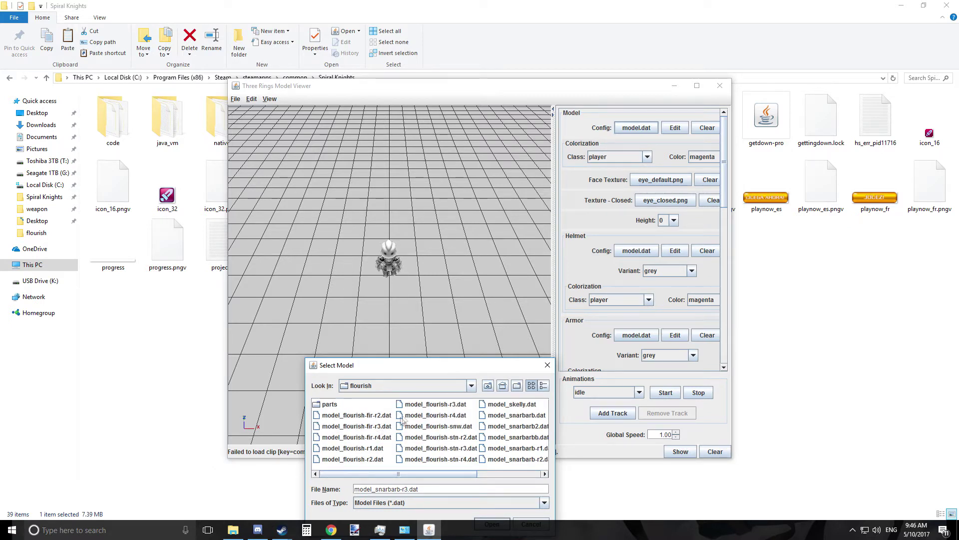
Load model_flourish-fir-r4.dat and open its config in the resource editor, with the preview window moved clear of it.
double_click(384, 436)
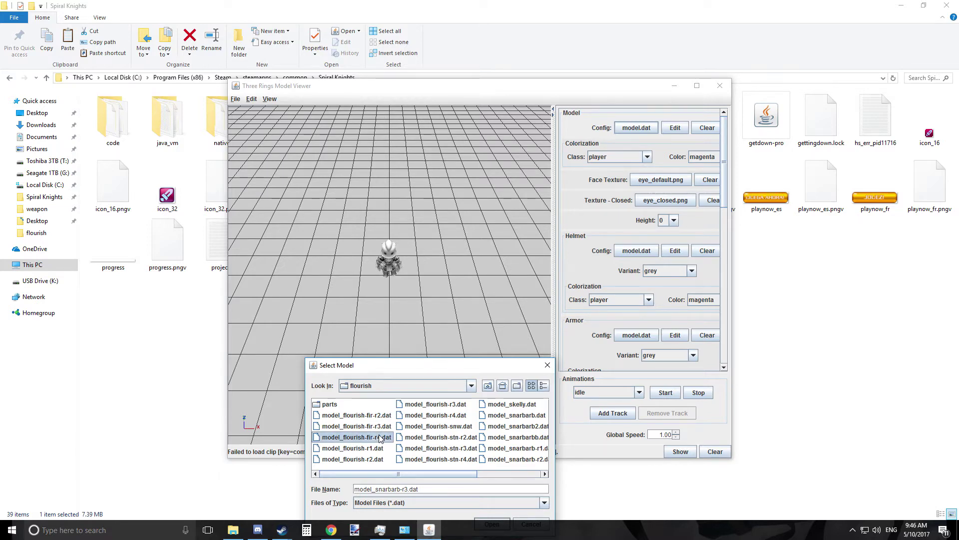
drag(463, 284, 509, 249)
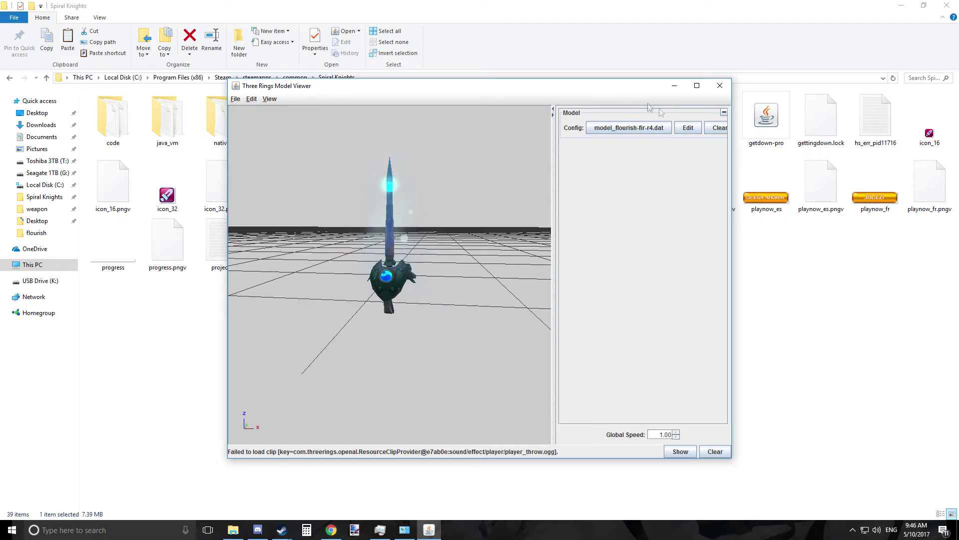
click(688, 128)
click(465, 94)
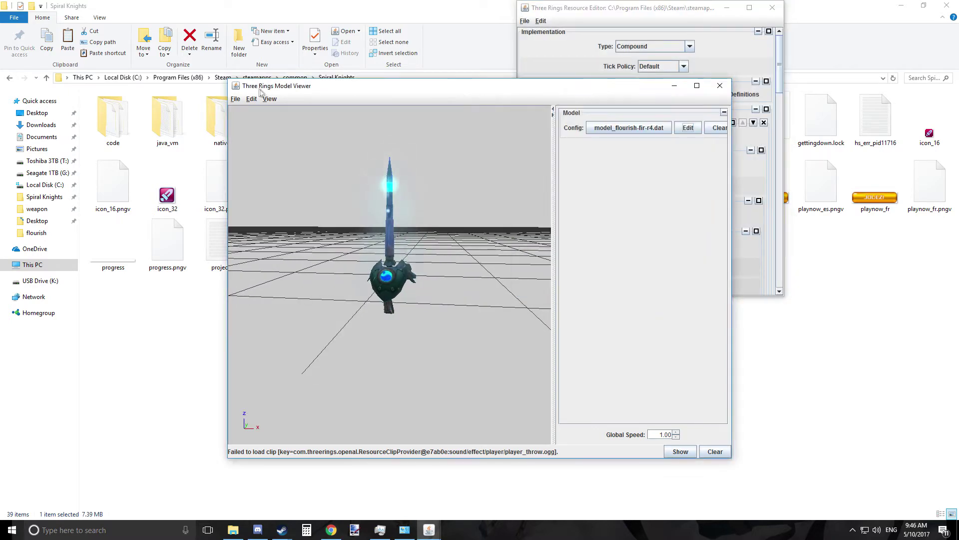
drag(456, 90, 230, 34)
Add a new model entry after the ambient_frozenswordaura entry in the sword's compound config.
scroll(726, 161, down, 10)
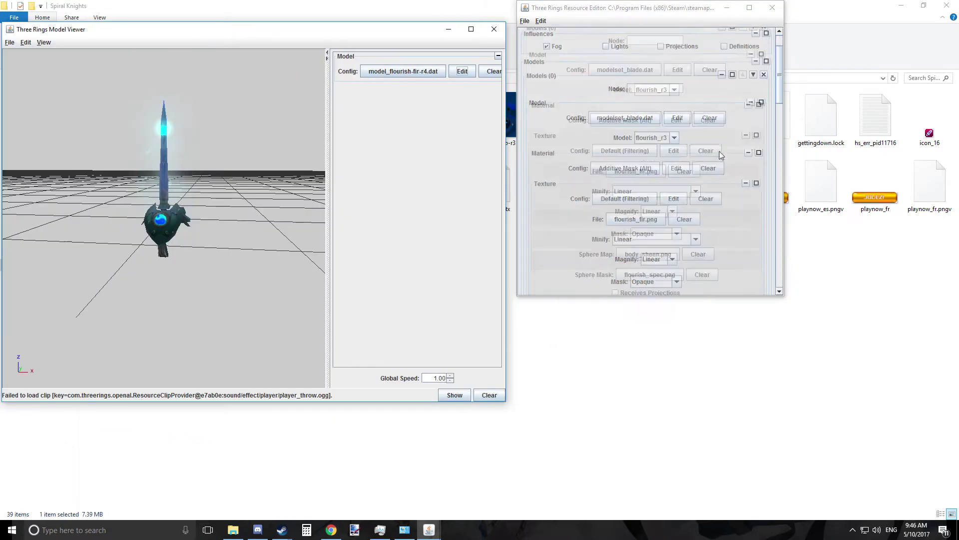
scroll(718, 101, down, 15)
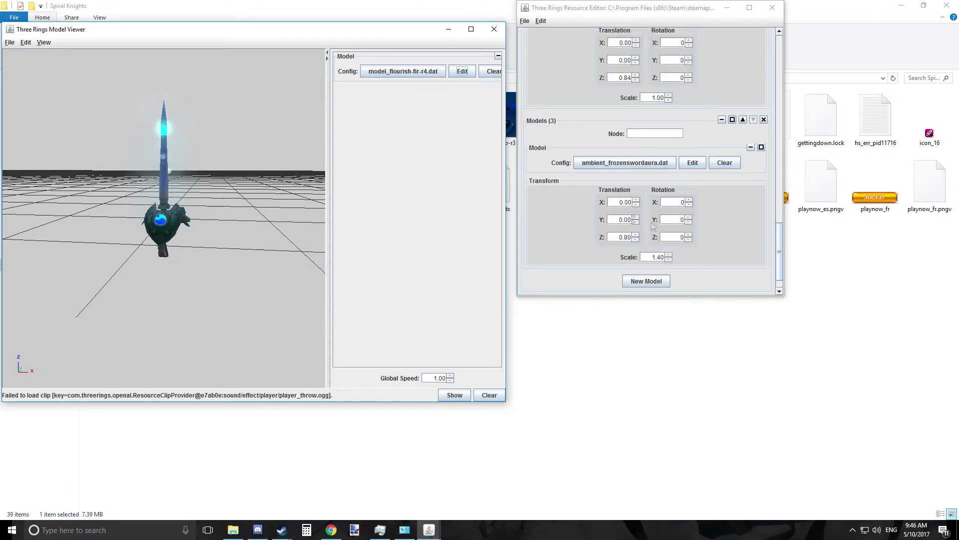
scroll(666, 256, down, 2)
click(647, 251)
scroll(665, 203, down, 3)
scroll(661, 207, down, 2)
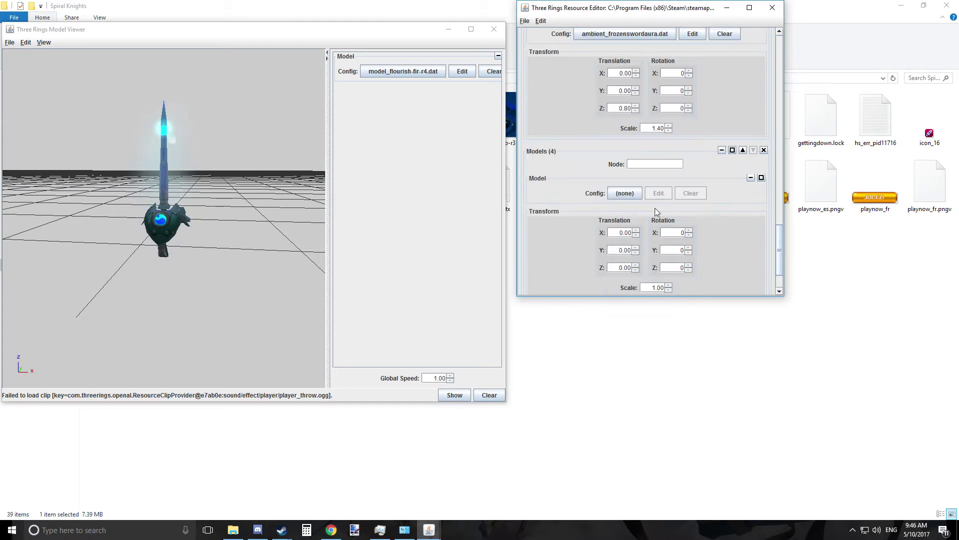
Start choosing a config for the new model entry and browse to the rsrc/particle folder.
click(634, 194)
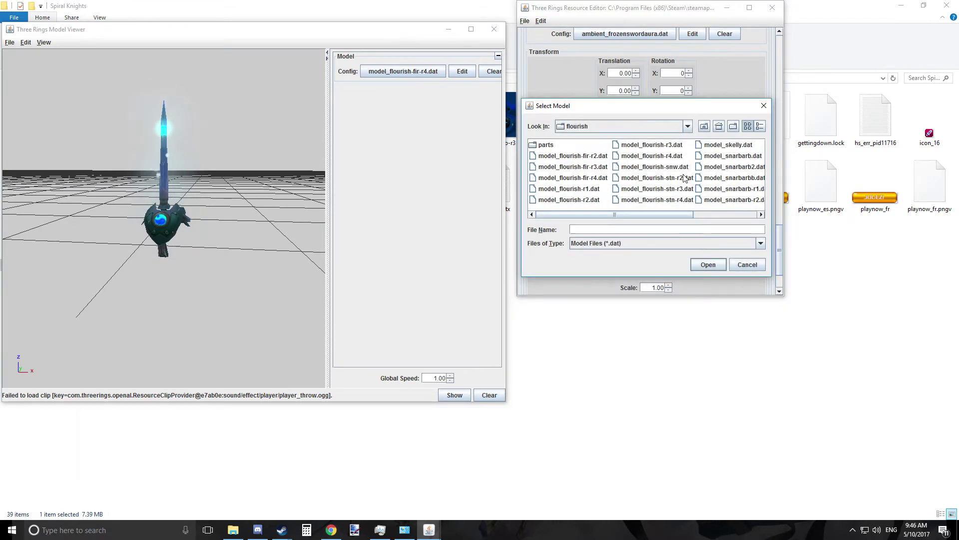
scroll(681, 185, left, 2)
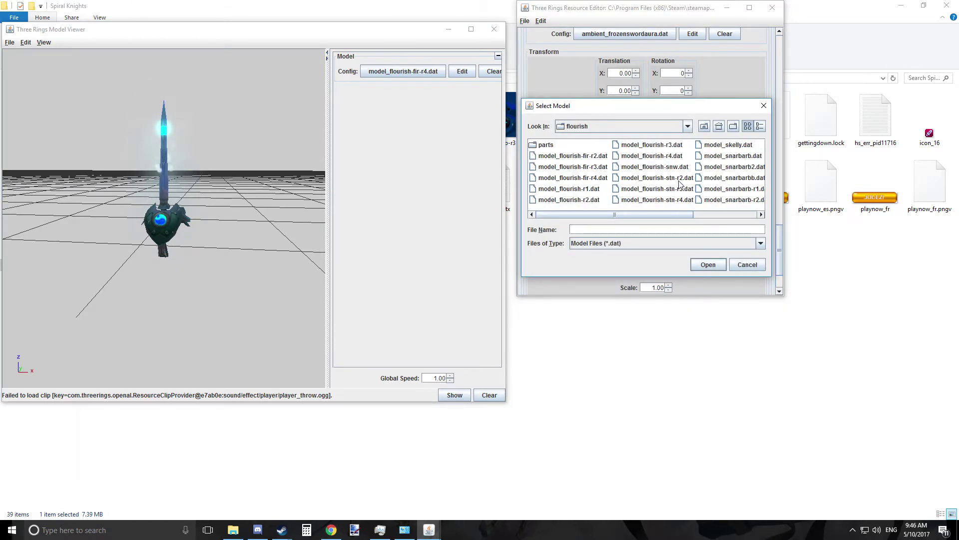
click(704, 127)
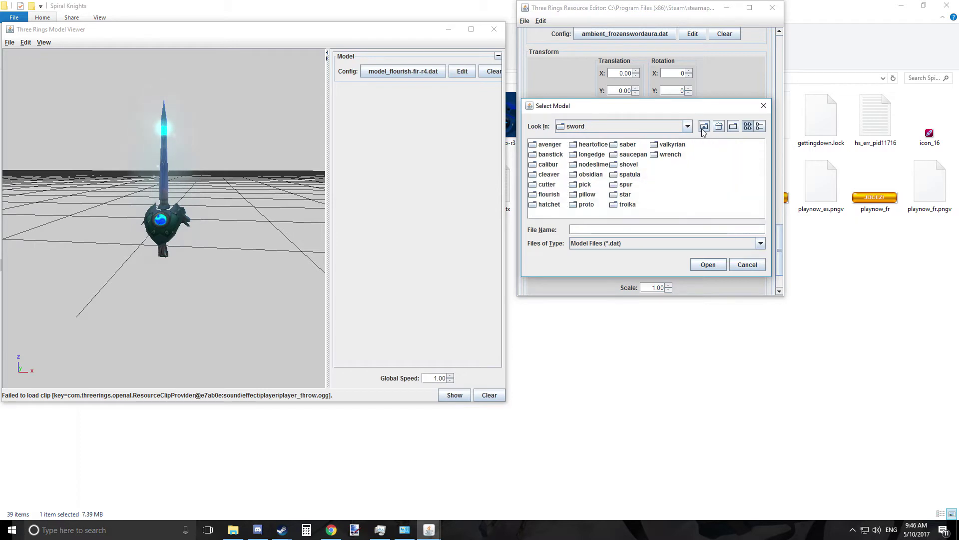
click(705, 127)
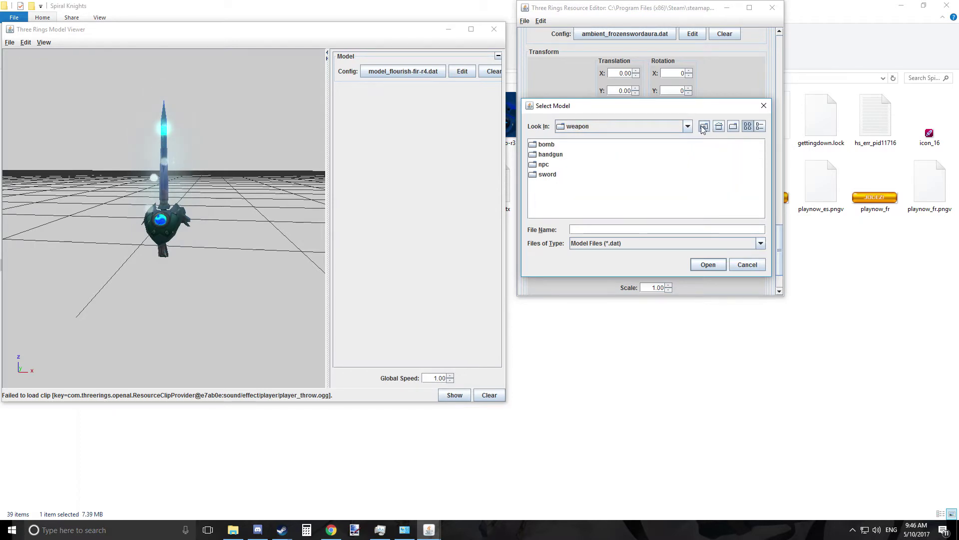
click(704, 127)
click(705, 127)
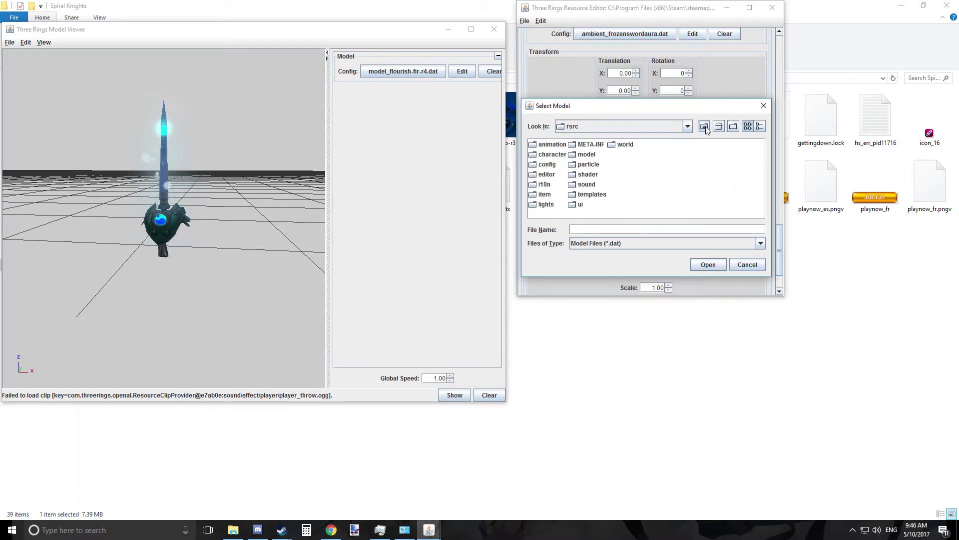
double_click(585, 164)
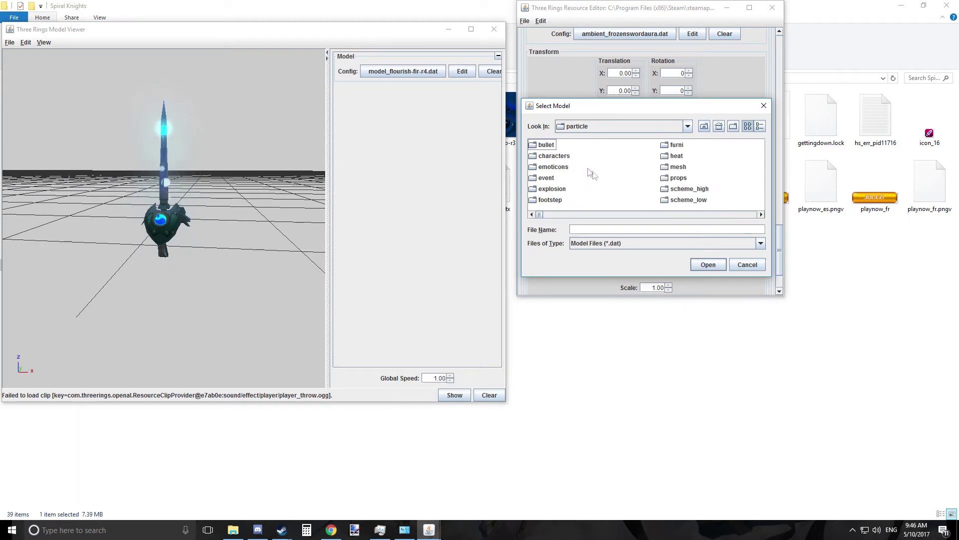
Find ambient_vortexdisk.dat among the particle models and load it into the new model entry.
scroll(619, 189, down, 4)
scroll(620, 190, down, 4)
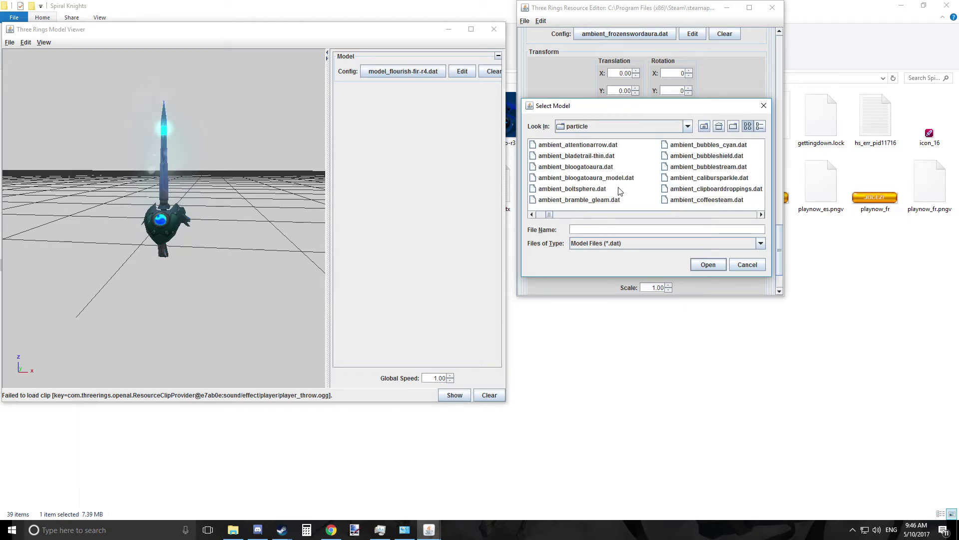
scroll(620, 191, down, 4)
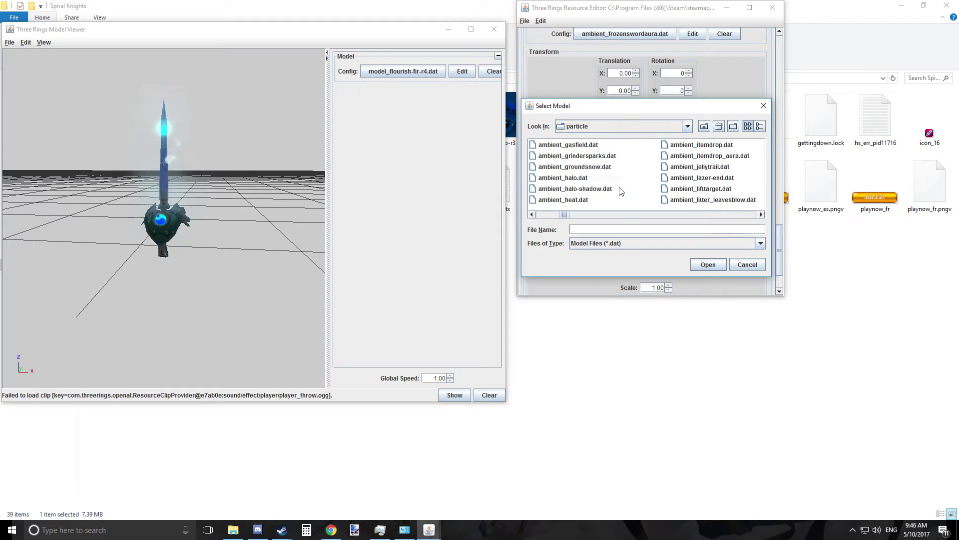
scroll(619, 191, down, 4)
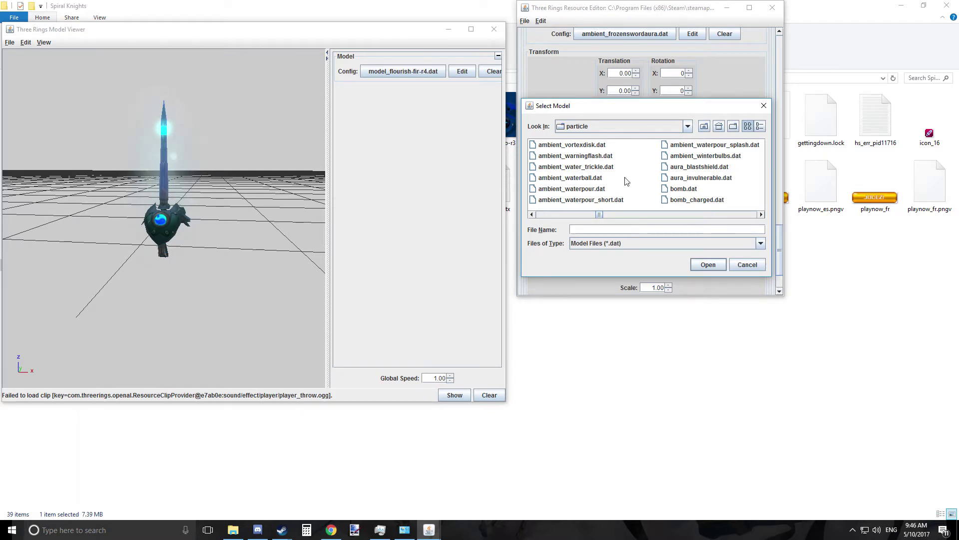
mouse_move(601, 216)
mouse_down()
mouse_move(587, 216)
mouse_move(600, 216)
mouse_up()
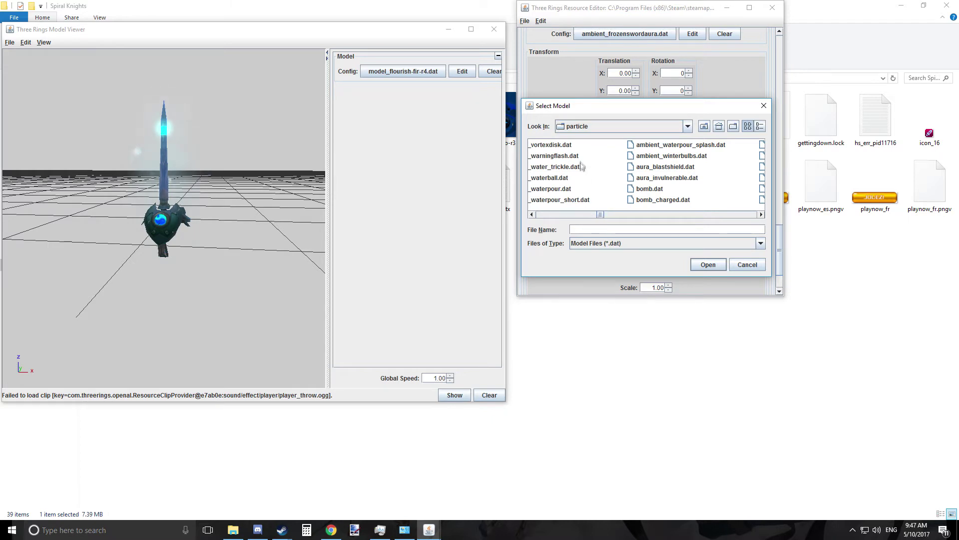
double_click(547, 145)
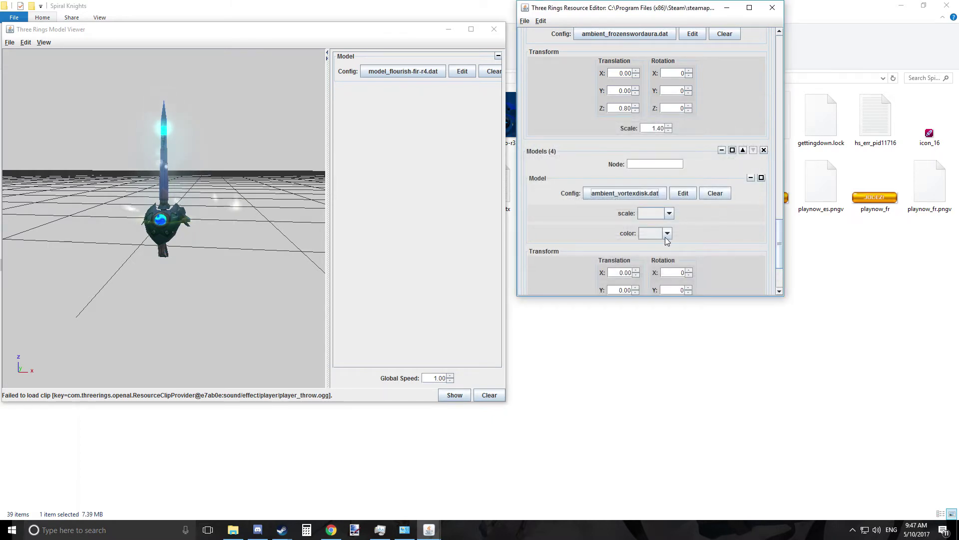
Try the vortex disk with purple color and medium scale, and view it from above in the model viewer.
click(665, 234)
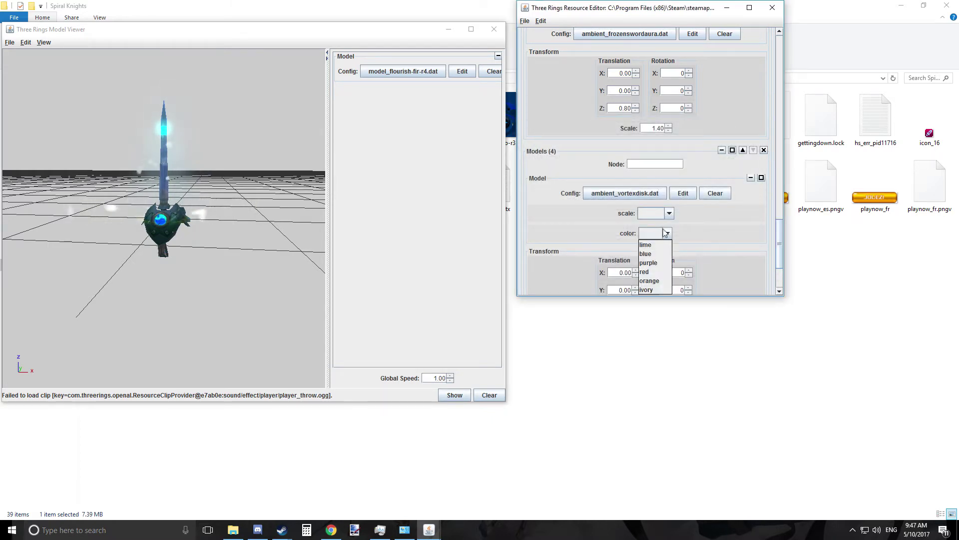
click(650, 262)
scroll(699, 201, down, 3)
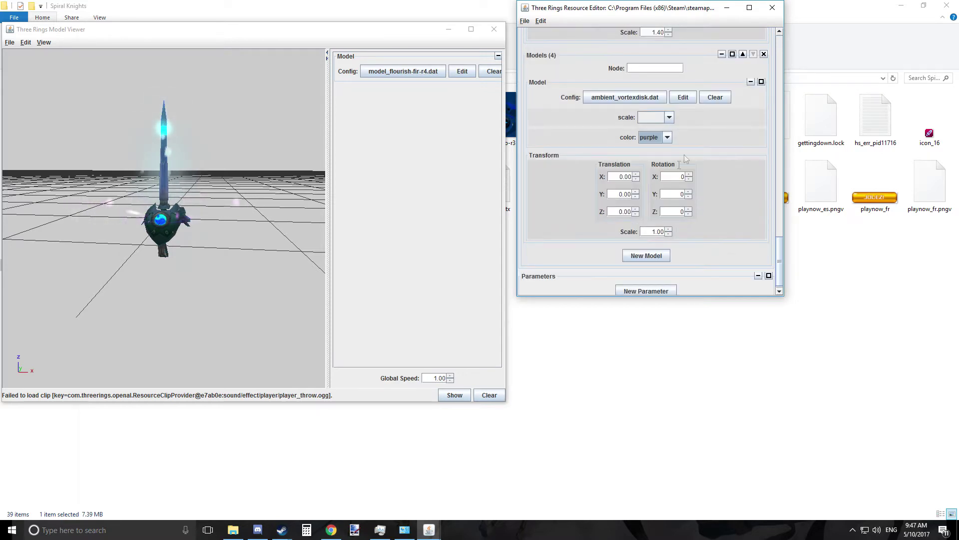
click(669, 117)
click(654, 138)
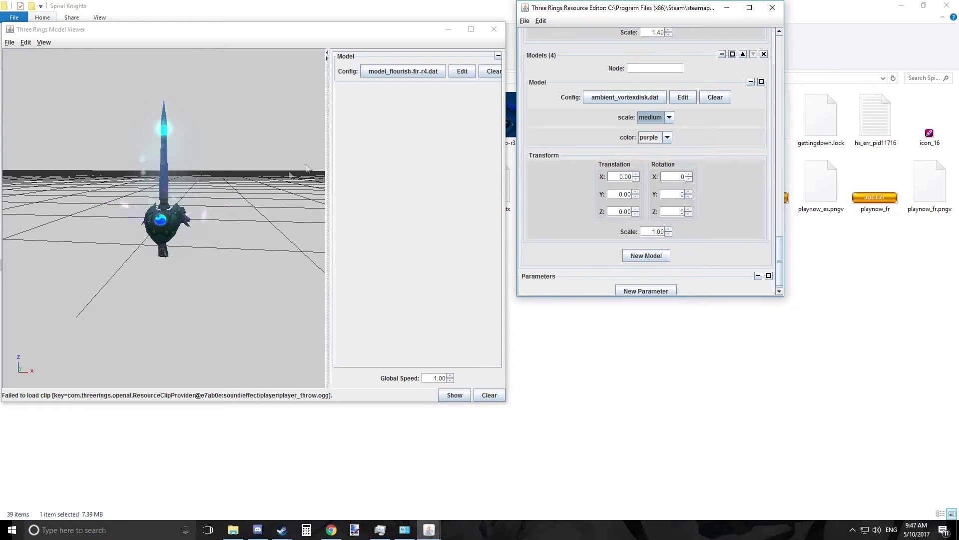
drag(290, 175, 309, 195)
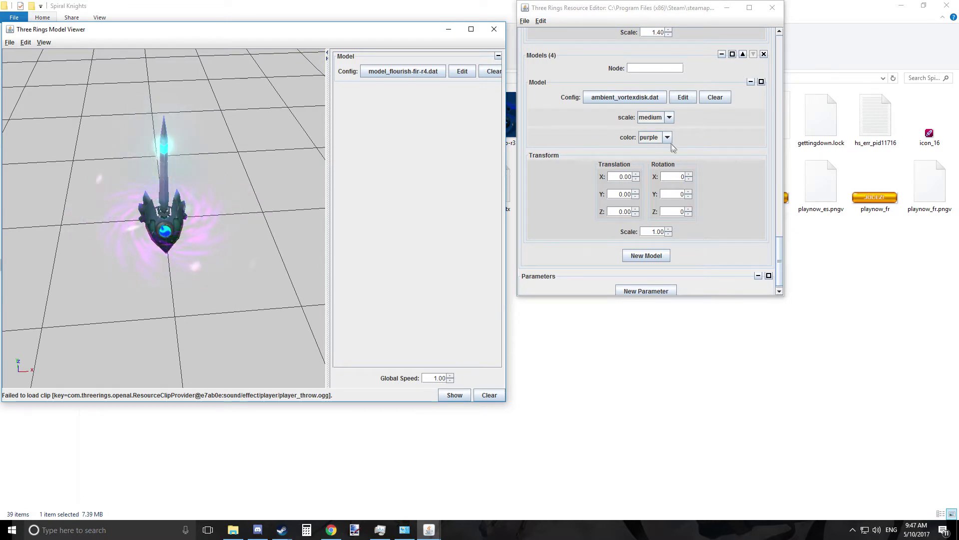
Set the vortex disk's scale option to large and reduce its transform scale to 0.55.
click(670, 117)
click(655, 146)
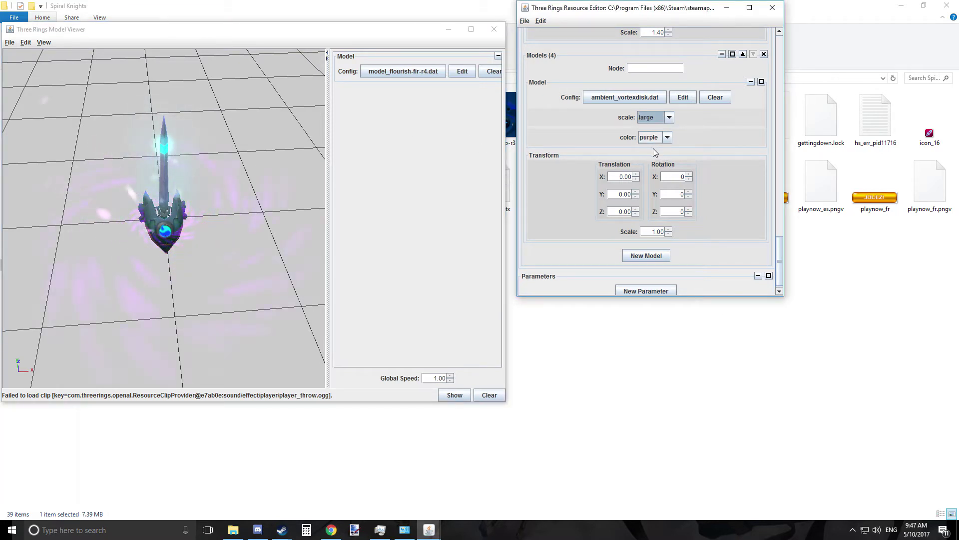
click(668, 234)
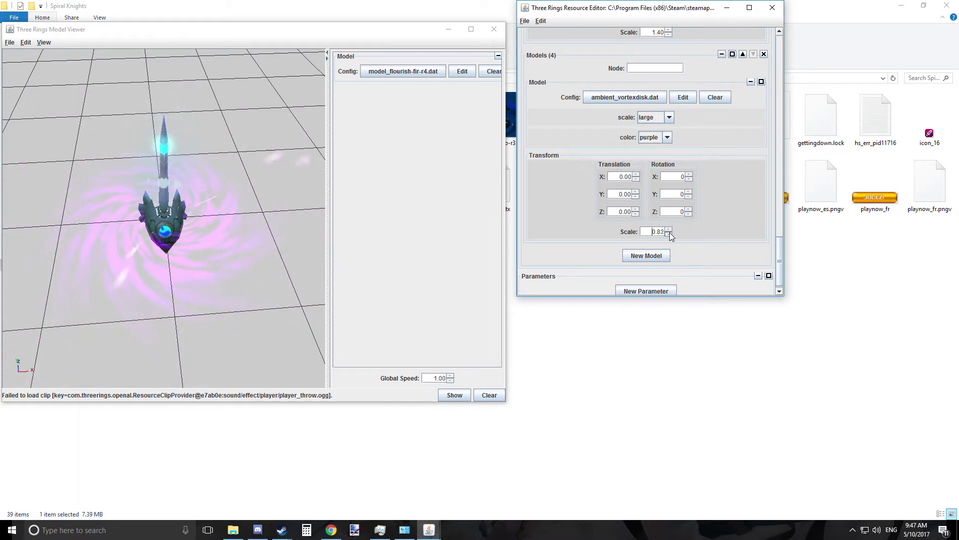
click(669, 234)
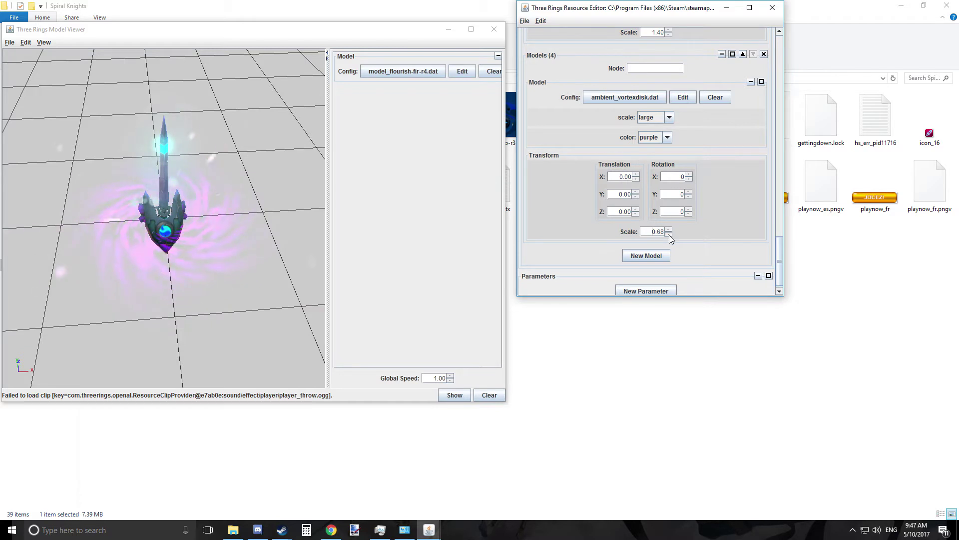
click(669, 234)
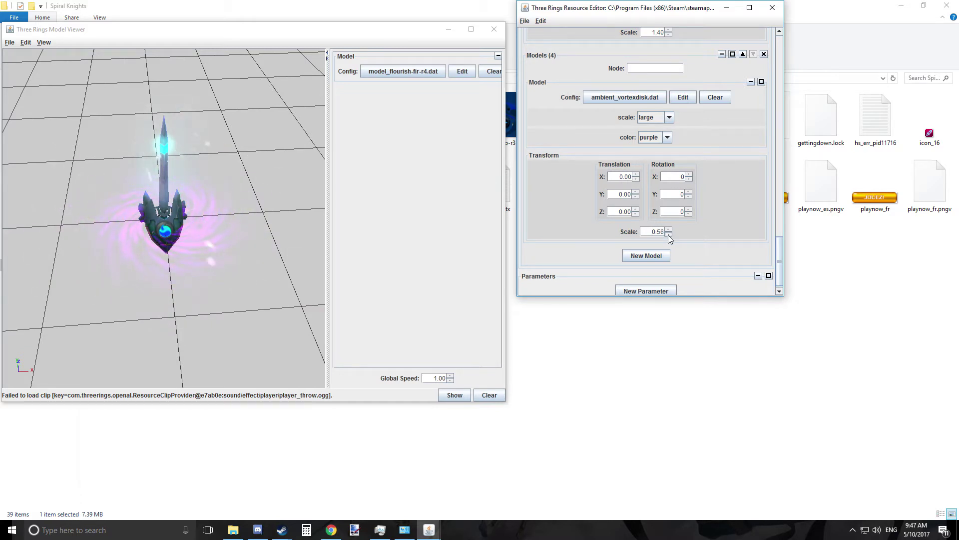
click(669, 234)
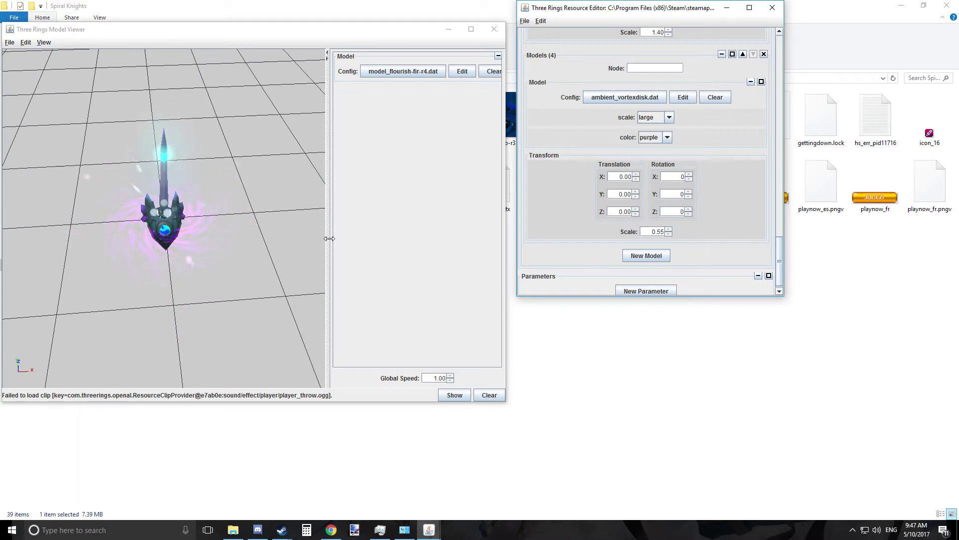
Change the vortex disk's color to blue, check it around the sword, and save the config.
click(654, 137)
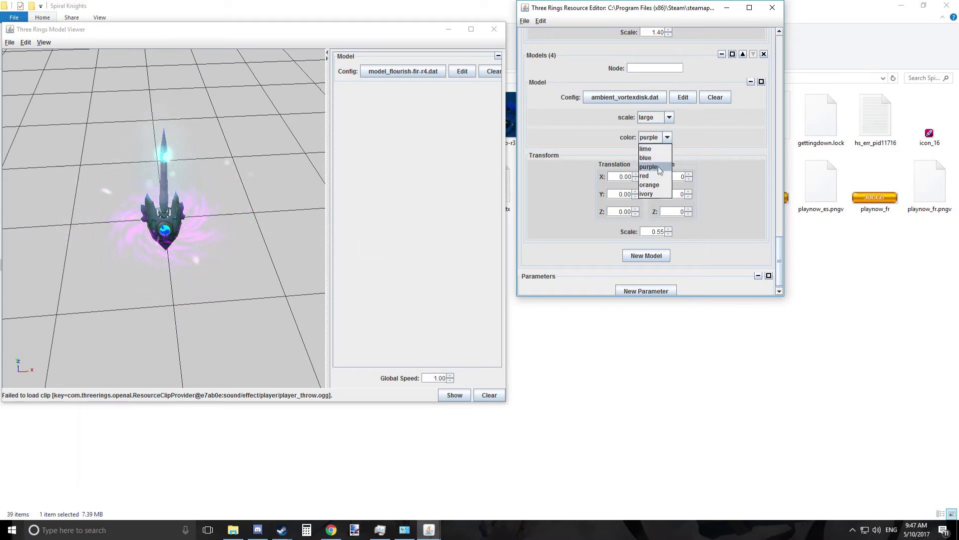
click(646, 157)
scroll(245, 238, up, 2)
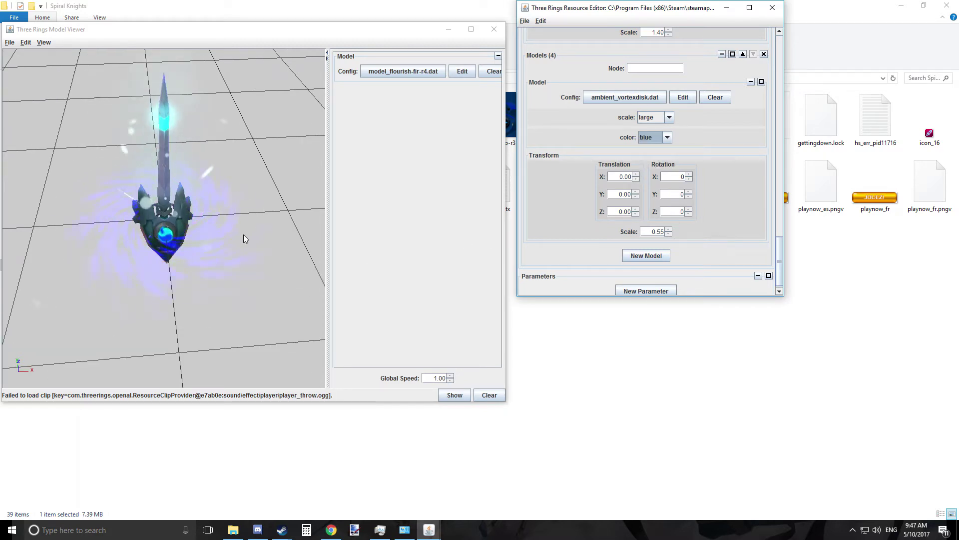
drag(245, 239, 259, 48)
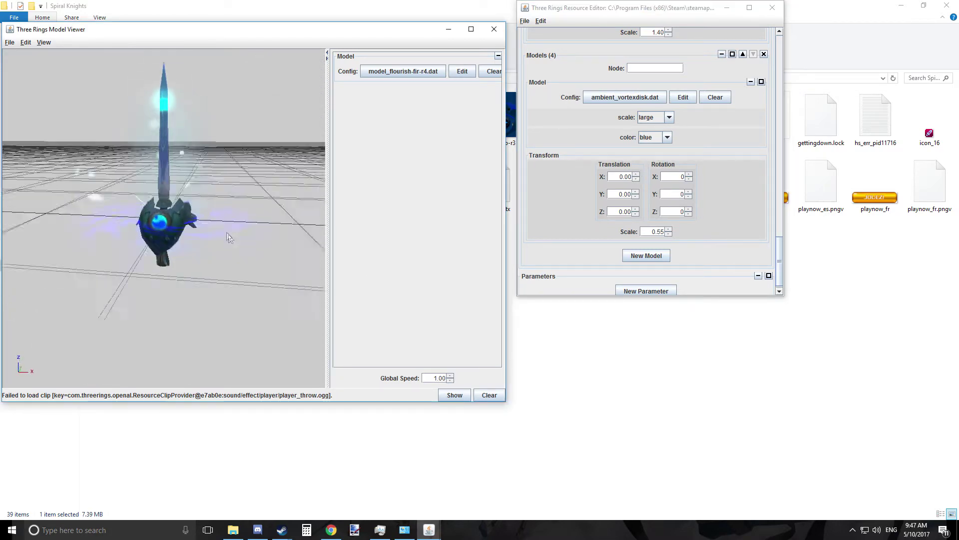
drag(227, 237, 255, 285)
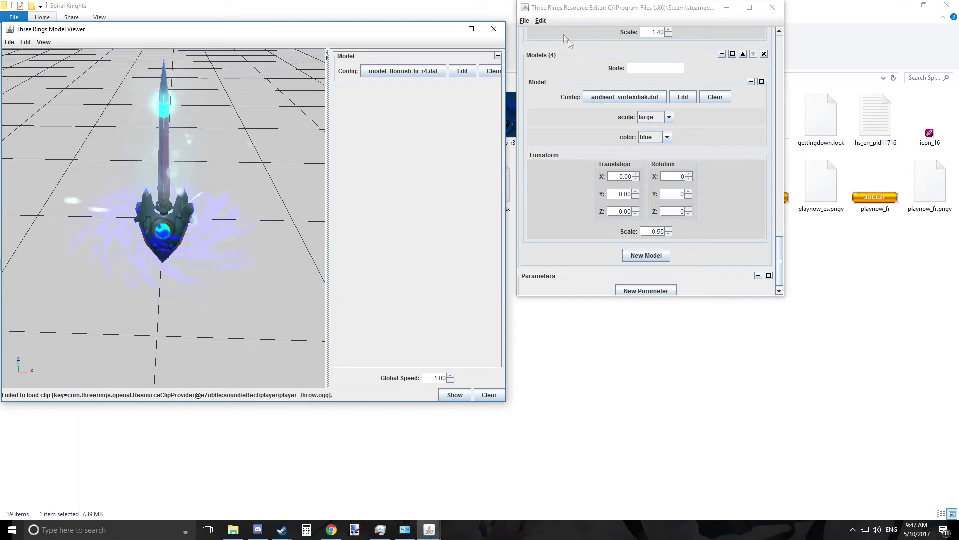
click(524, 20)
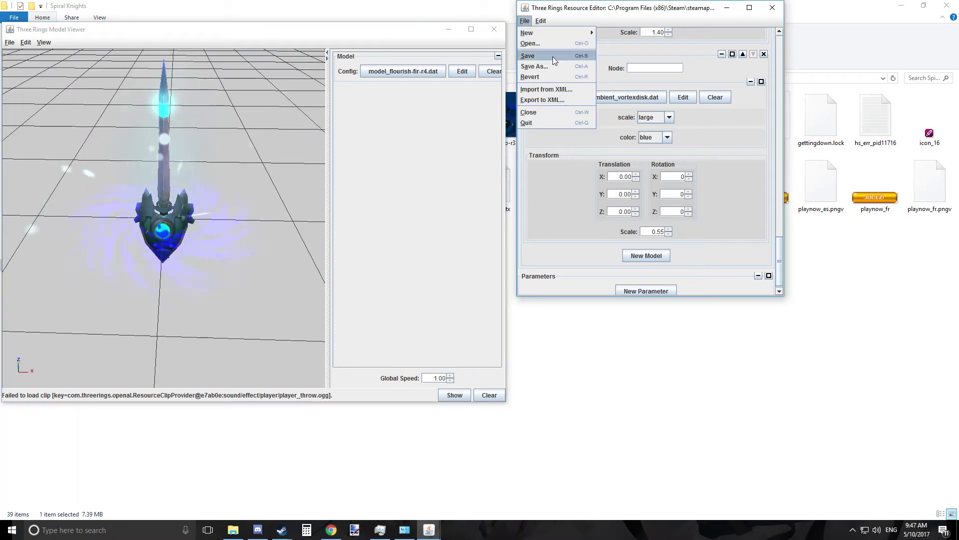
click(553, 56)
Add another model entry after the vortex disk, load ambient_shadowsparks.dat into it, and inspect the effect on the sword.
scroll(638, 263, down, 1)
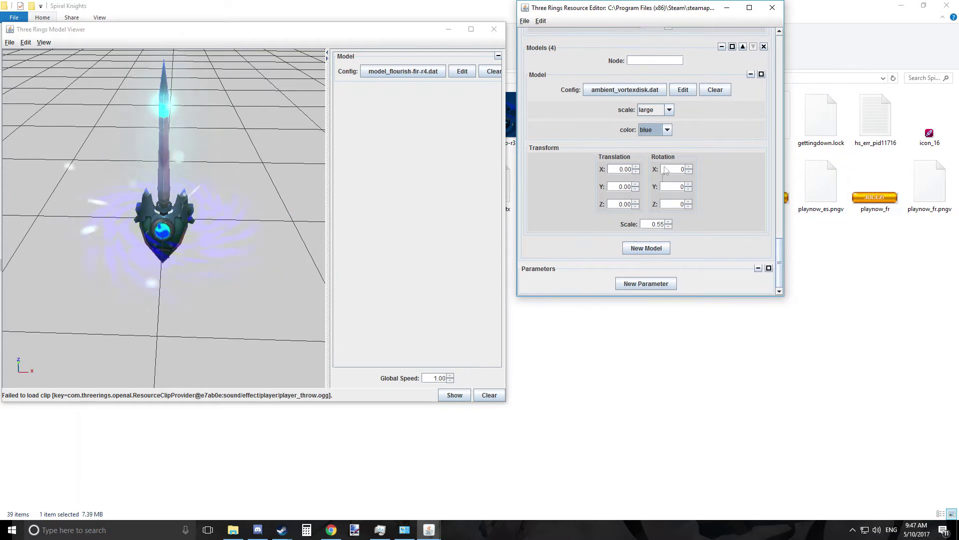
click(637, 247)
click(609, 134)
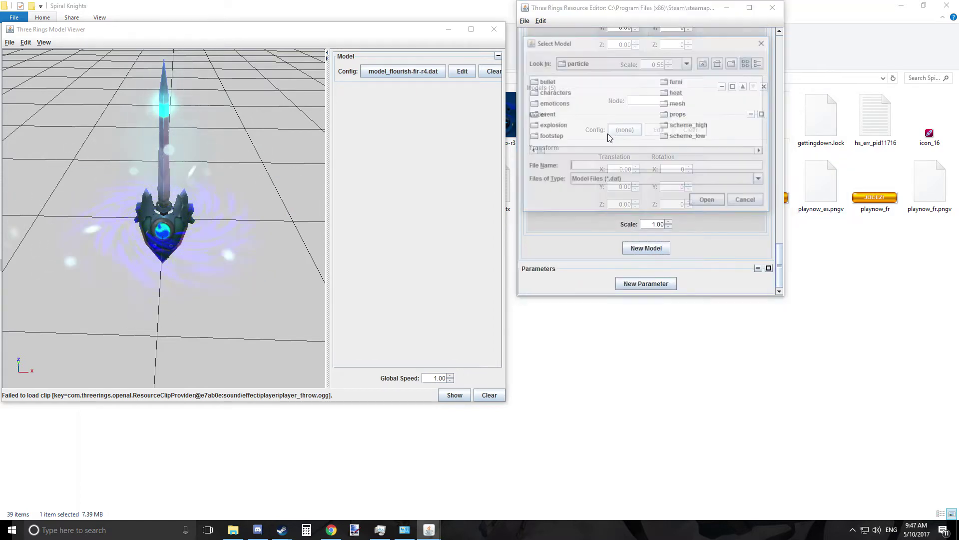
scroll(650, 125, down, 3)
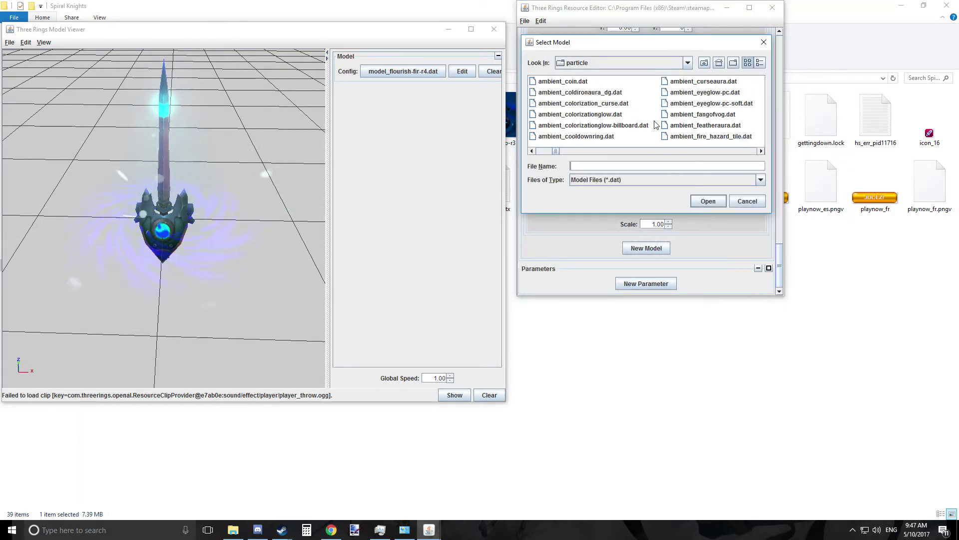
scroll(656, 125, down, 6)
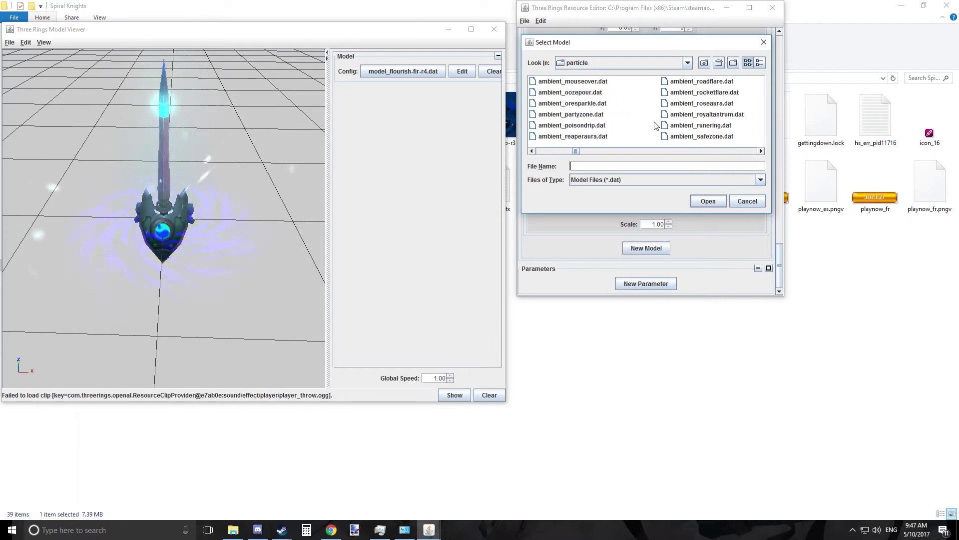
scroll(656, 124, down, 2)
double_click(699, 125)
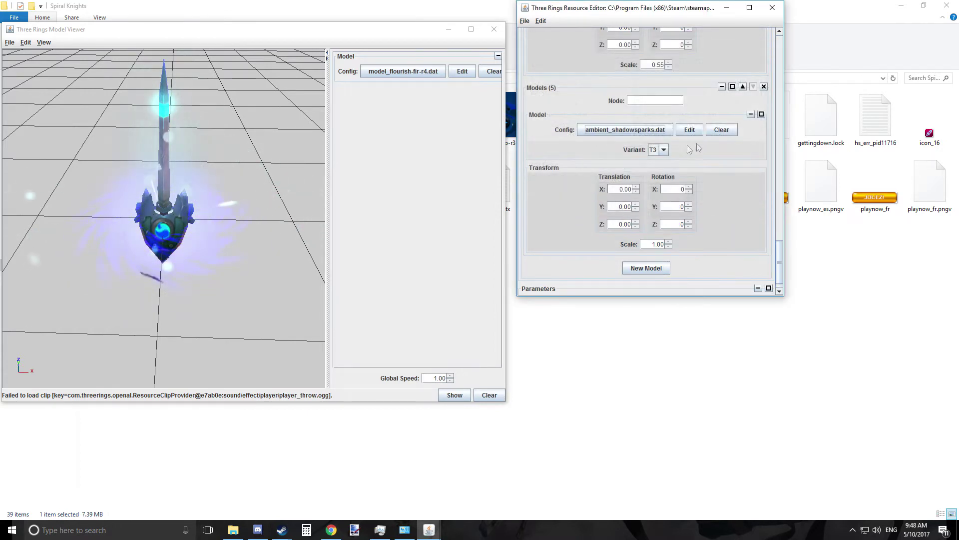
scroll(261, 200, down, 4)
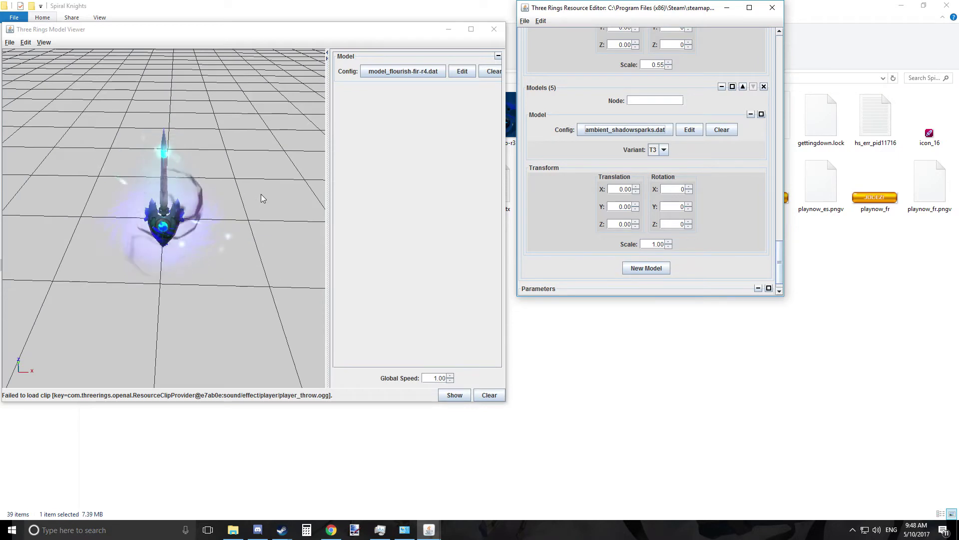
scroll(261, 194, up, 3)
middle_drag(247, 200, 300, 219)
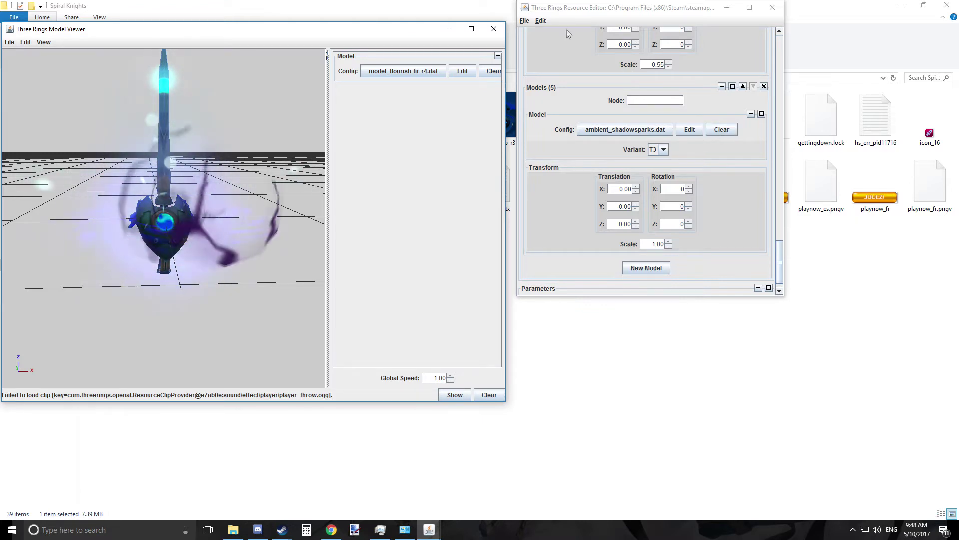
Clear the ambient_shadowsparks.dat config from the last model entry, then save and close the sword's config.
click(721, 129)
click(524, 20)
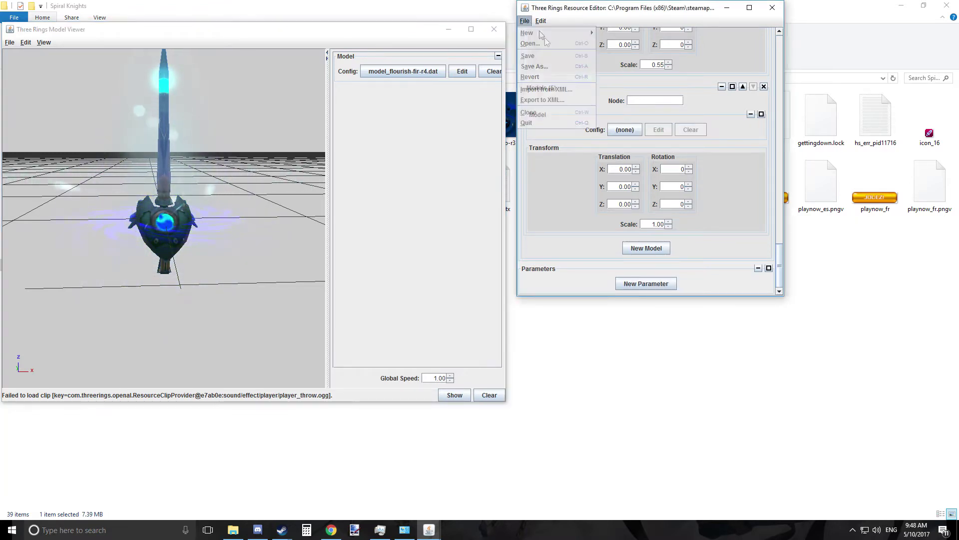
click(531, 56)
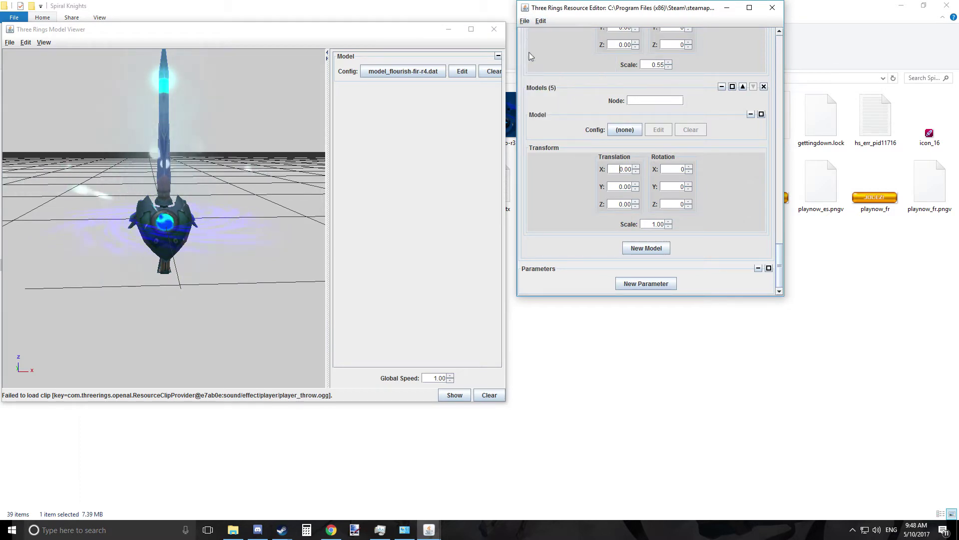
click(772, 8)
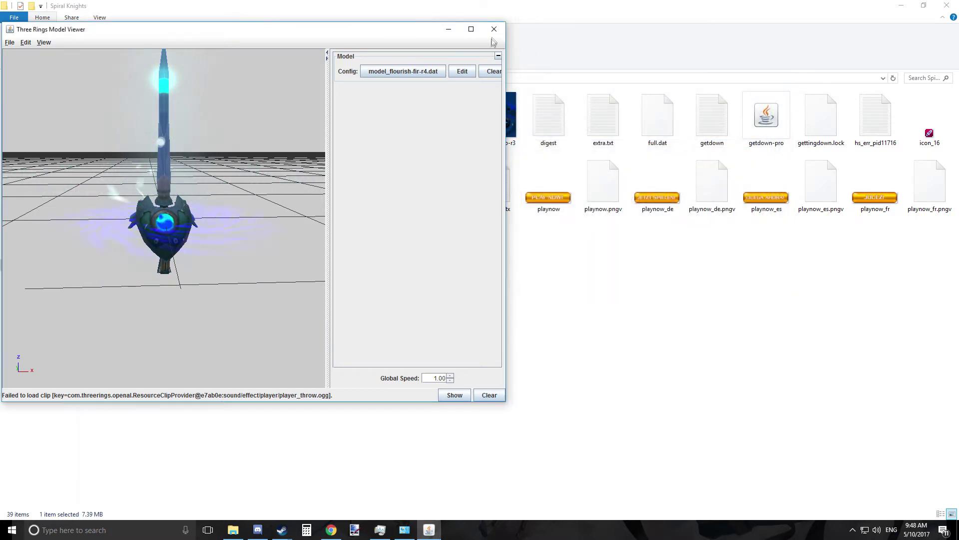
Close the model viewer and open the particle folder under Spiral Knights\rsrc on the Seagate 1TB (G:) drive in a new File Explorer window.
click(494, 29)
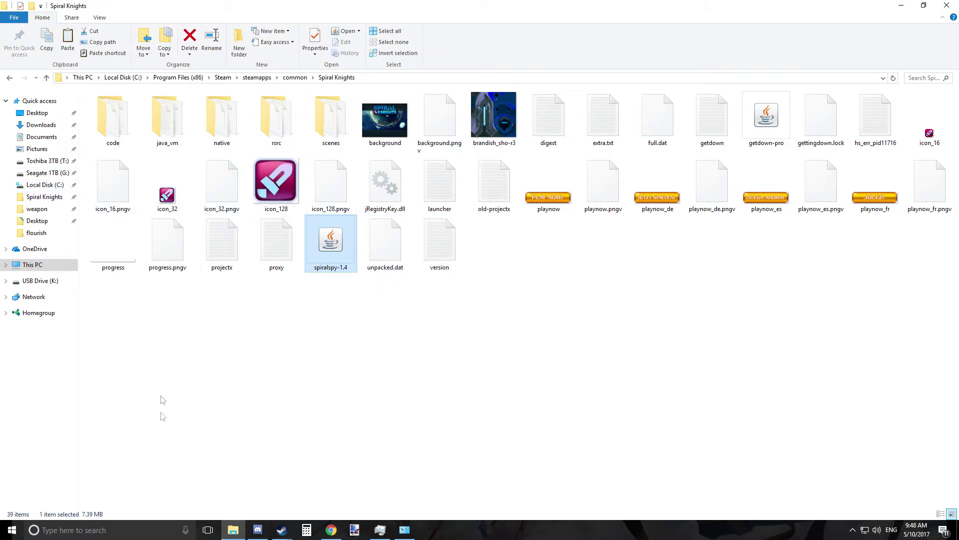
click(240, 529)
drag(243, 512, 232, 490)
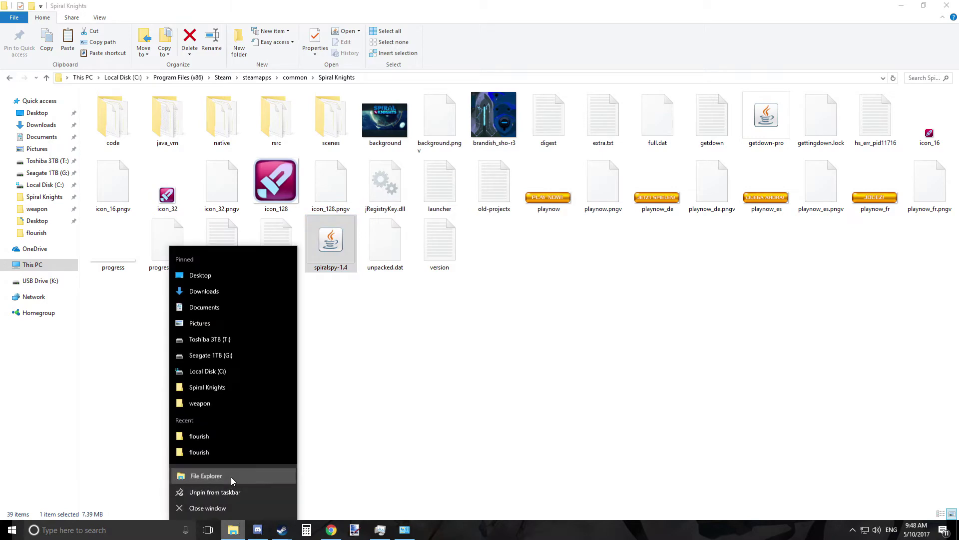
click(231, 475)
click(47, 172)
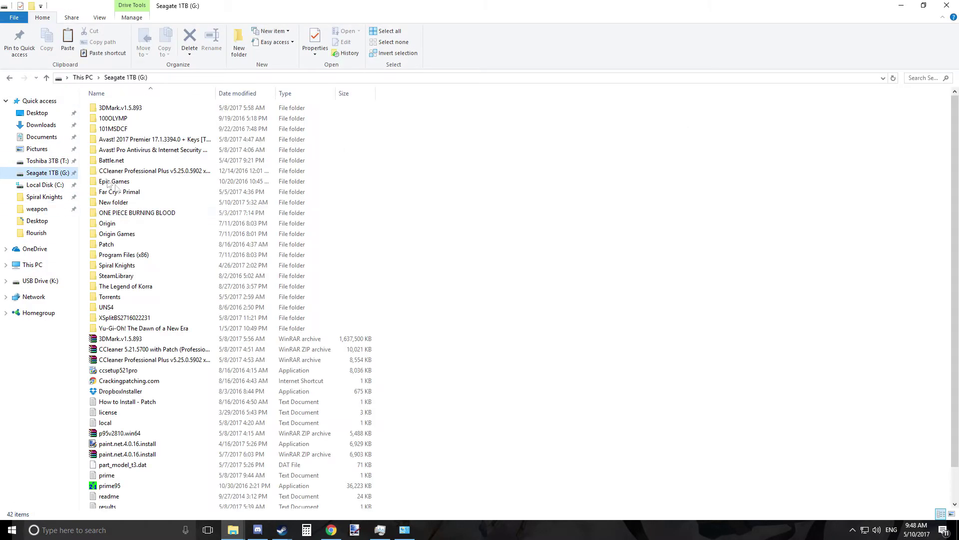
double_click(123, 261)
double_click(277, 115)
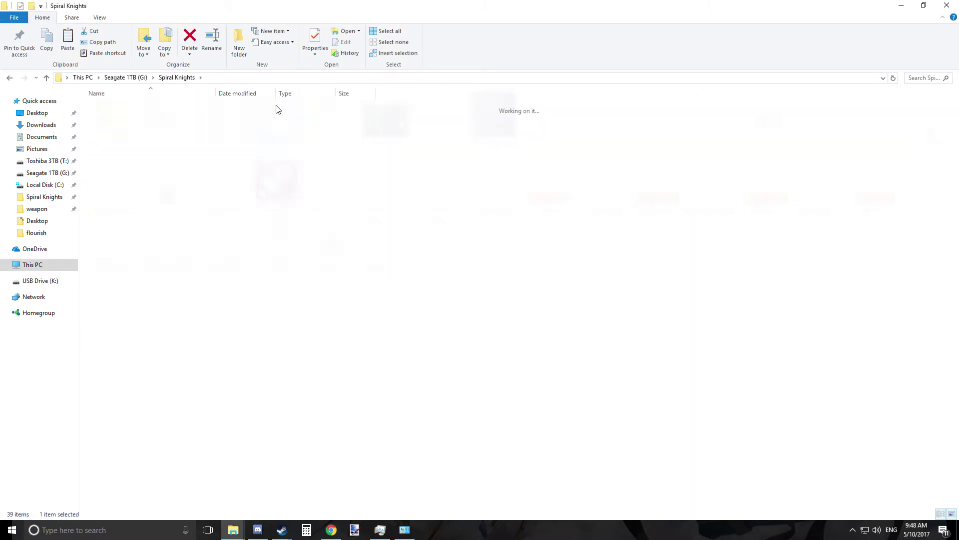
double_click(134, 163)
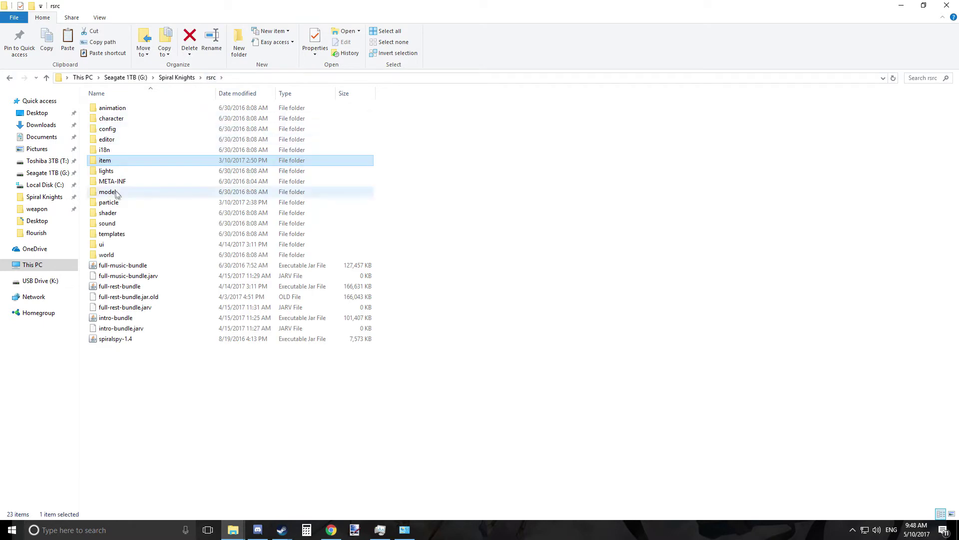
double_click(129, 207)
Copy ambient_shadowsparks.dat from the G: drive's particle folder.
scroll(222, 190, down, 4)
scroll(223, 191, down, 11)
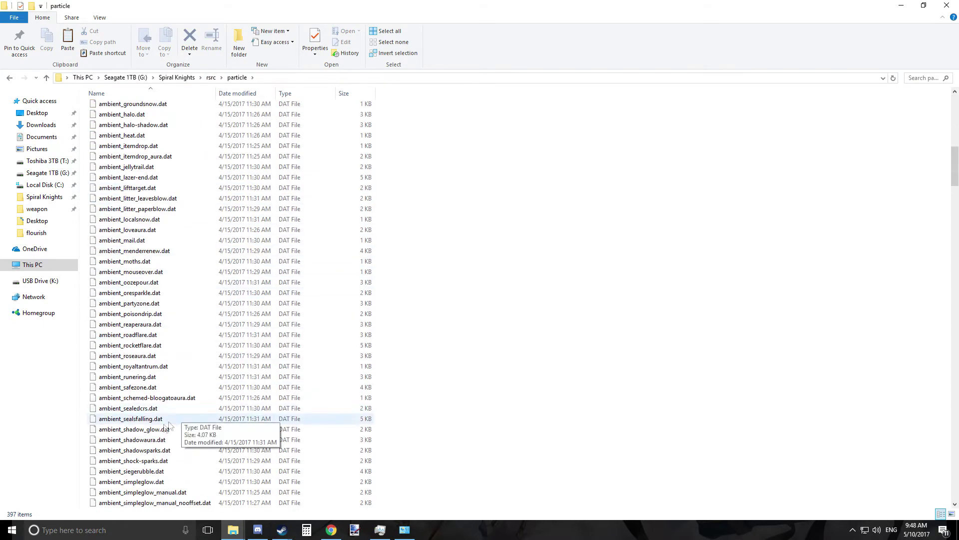
scroll(182, 445, down, 1)
click(181, 451)
right_click(216, 452)
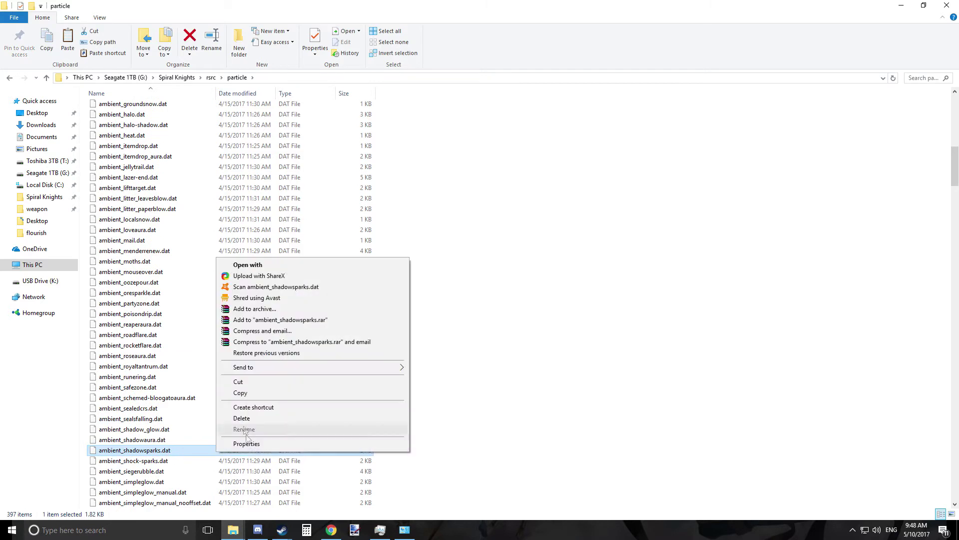
click(246, 395)
Paste ambient_shadowsparks.dat into the Steam Spiral Knights rsrc\particle folder, replacing the existing file.
mouse_move(239, 529)
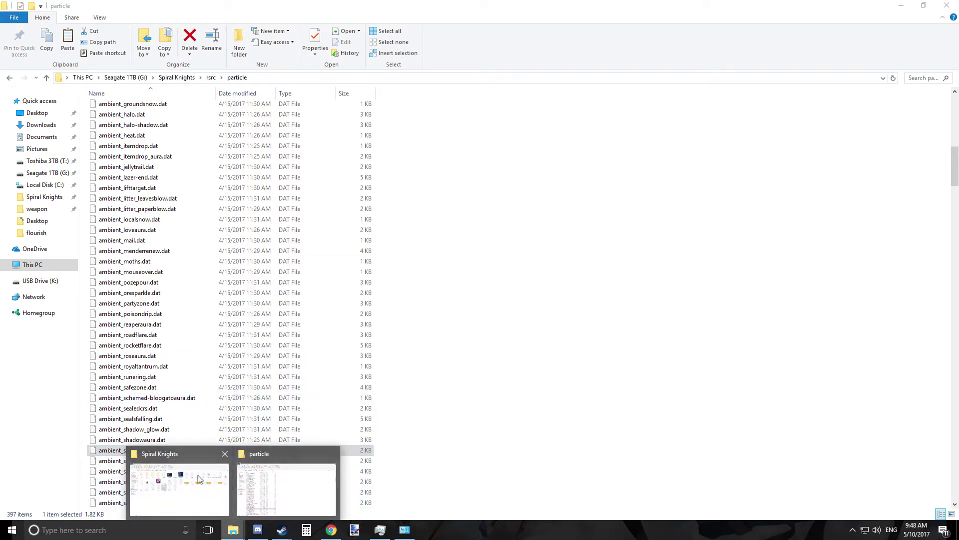
click(180, 487)
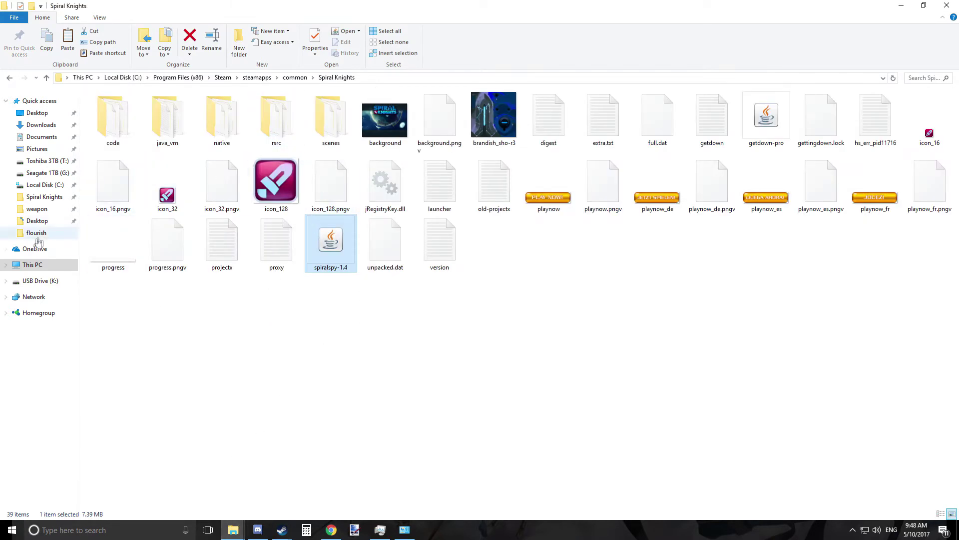
double_click(277, 117)
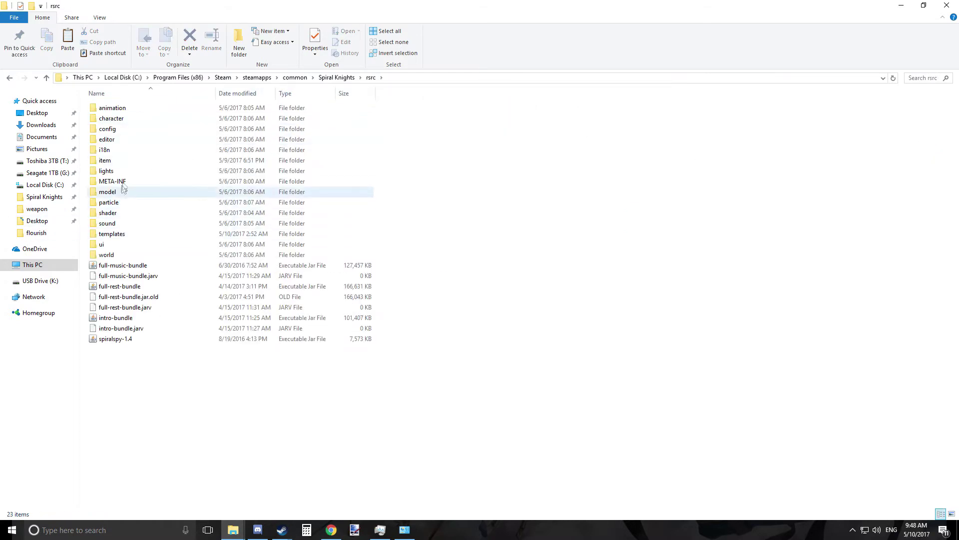
double_click(122, 161)
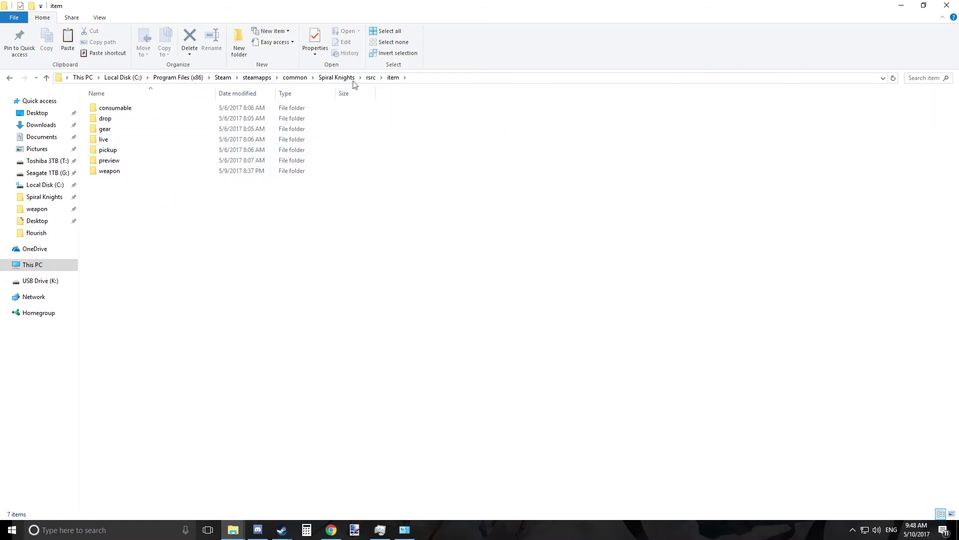
click(372, 78)
double_click(124, 208)
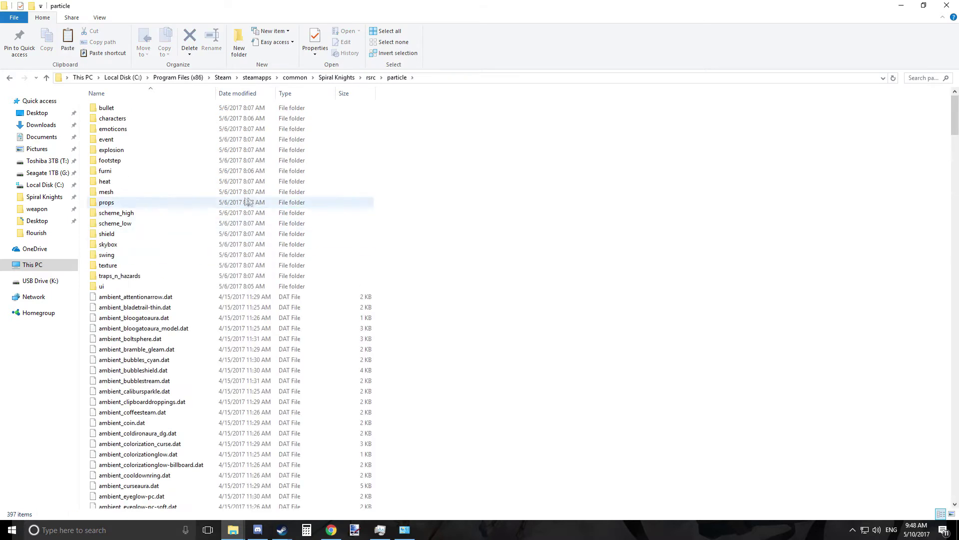
right_click(703, 344)
click(727, 413)
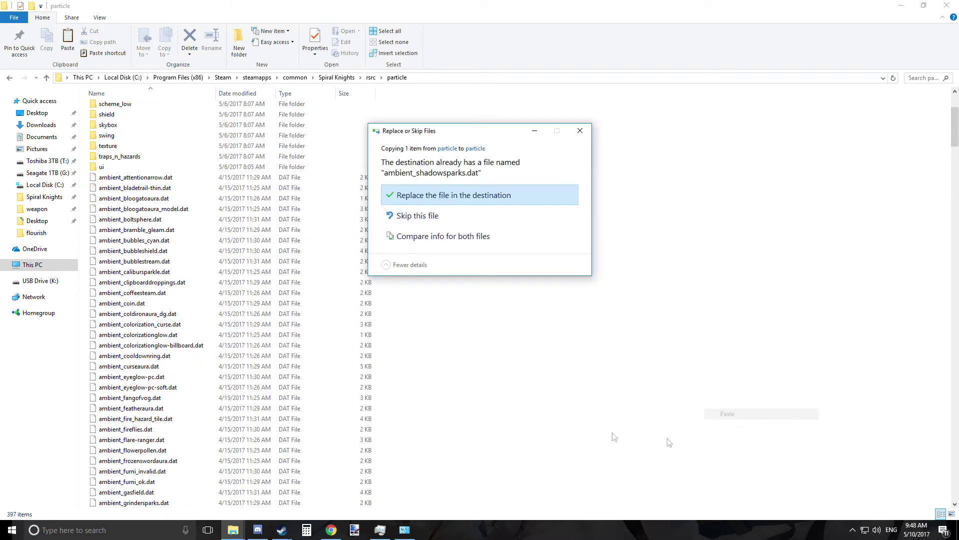
click(463, 196)
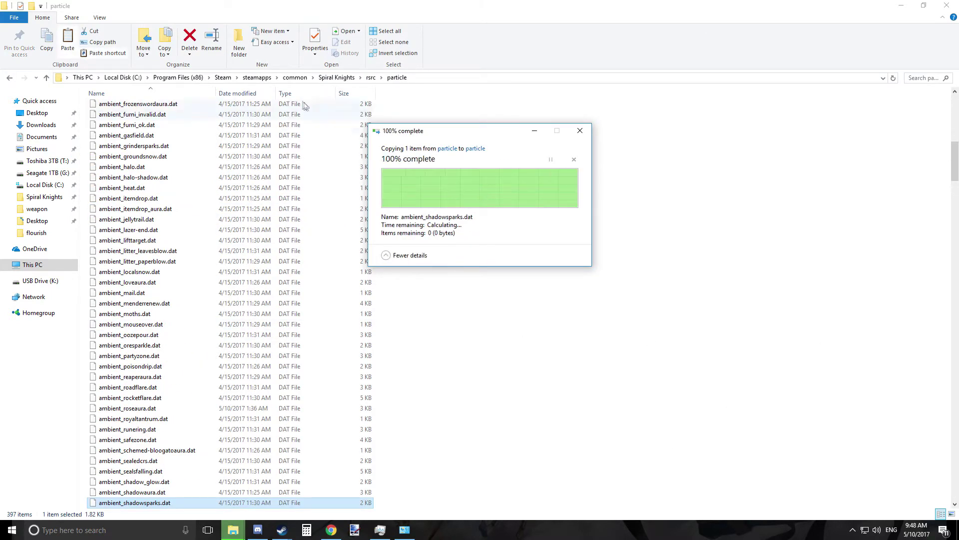
Return to the Steam Spiral Knights folder, relaunch the model viewer, and load model_flourish-fir-r4.dat from the sword's flourish folder.
click(336, 78)
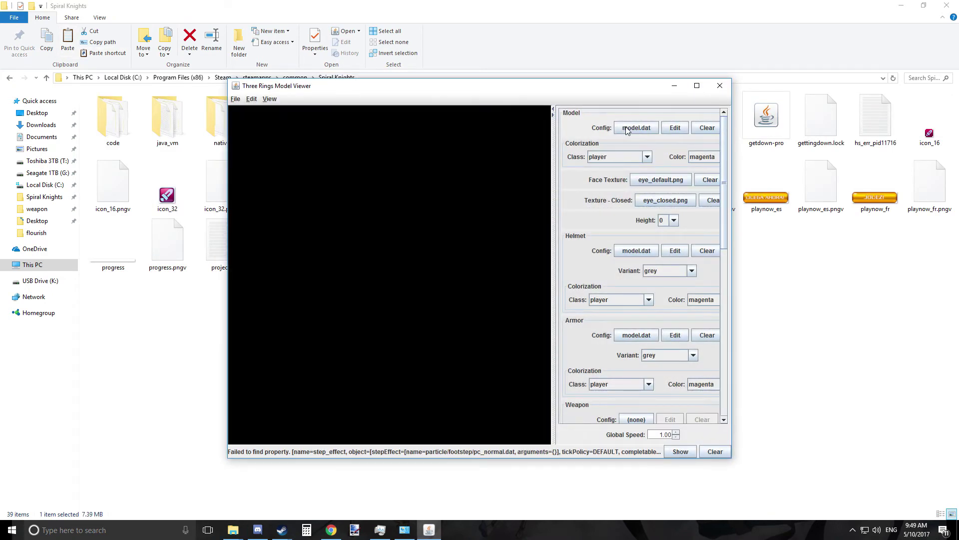
click(627, 129)
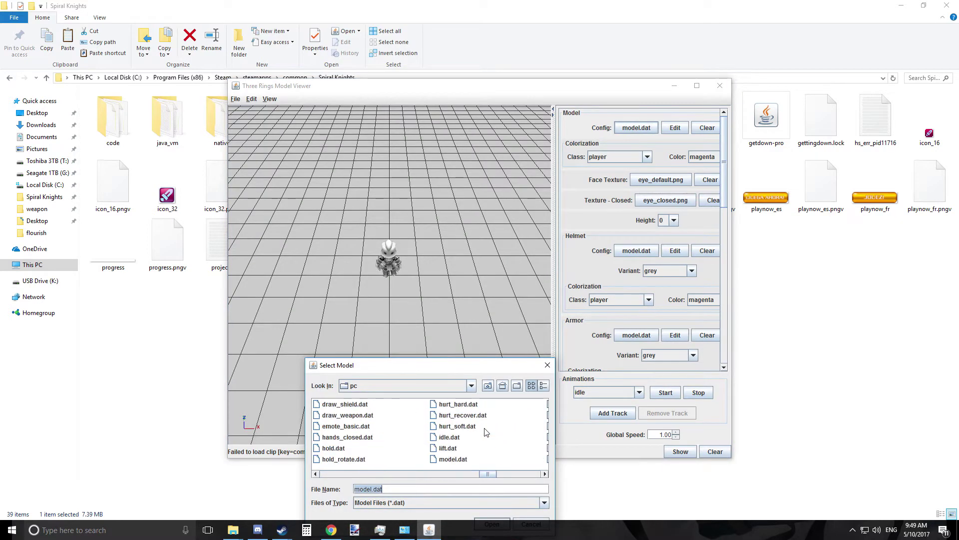
click(488, 385)
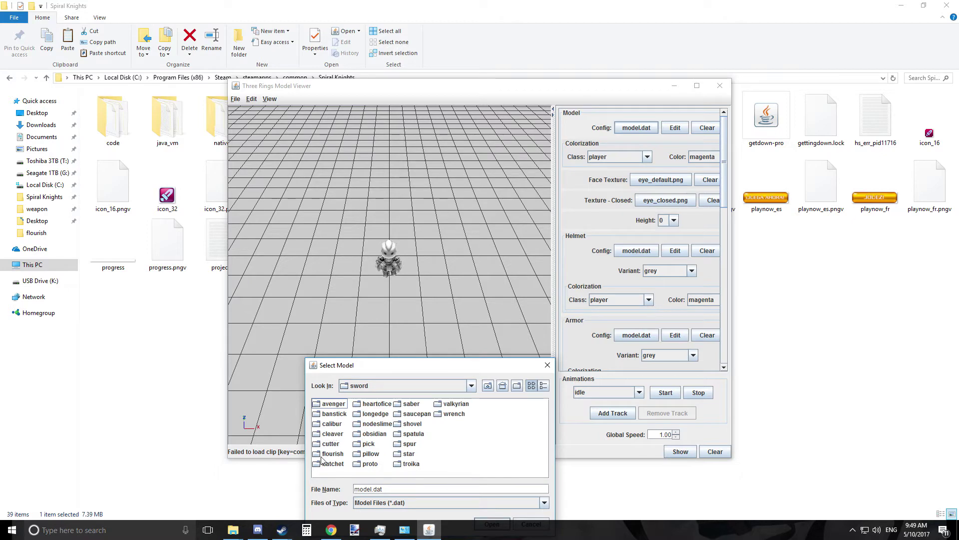
double_click(327, 455)
double_click(356, 438)
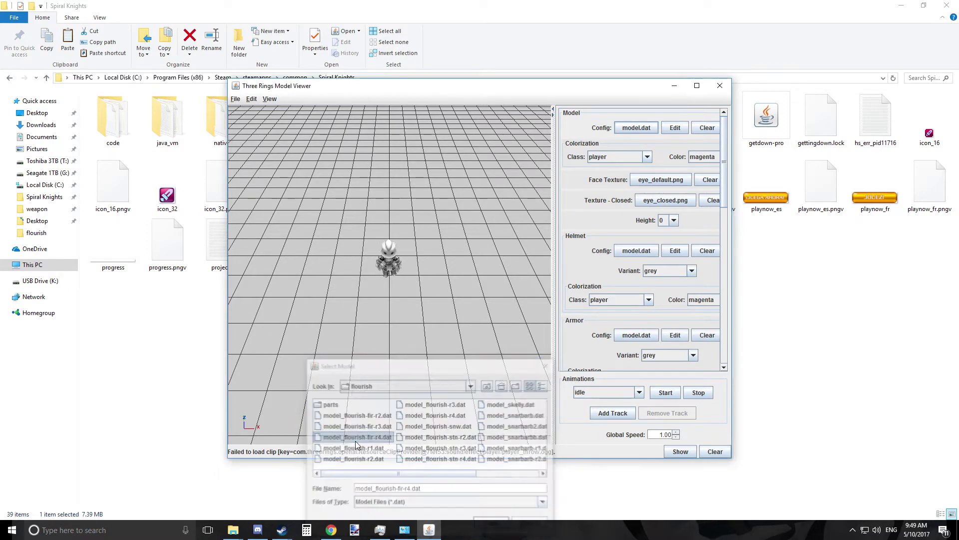
drag(441, 359, 417, 269)
Open the sword's config for editing, add a sixth model entry, and load ambient_shadowsparks.dat from the particle folder into it.
click(688, 129)
scroll(698, 232, down, 10)
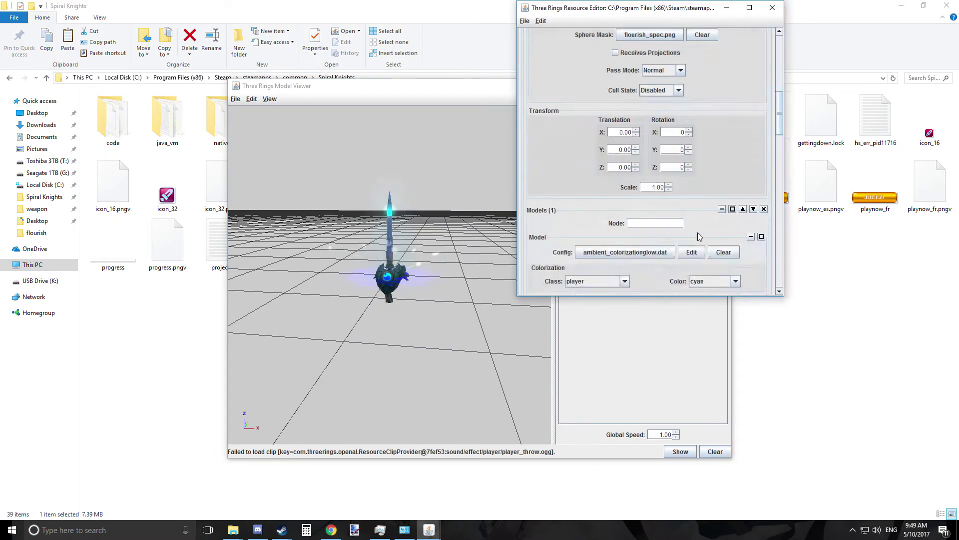
scroll(696, 228, down, 5)
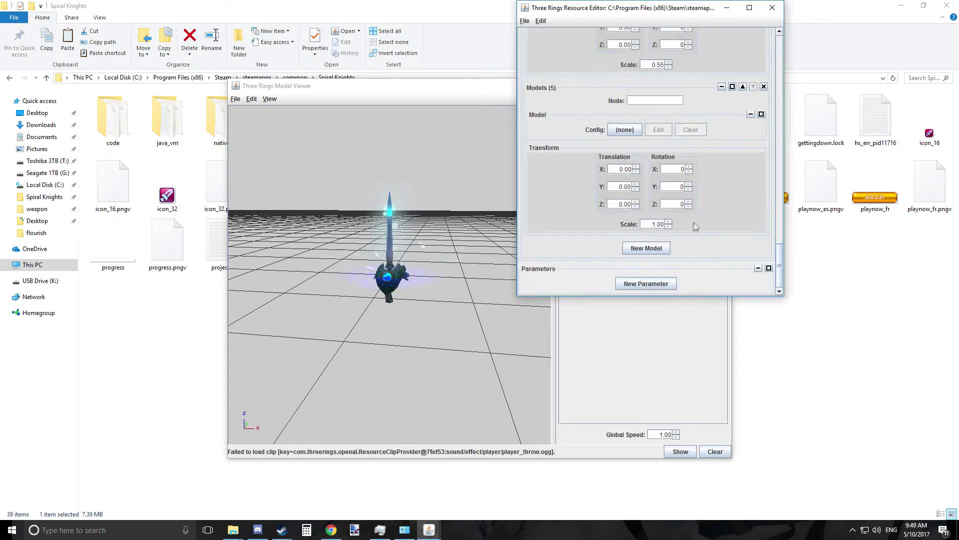
click(650, 251)
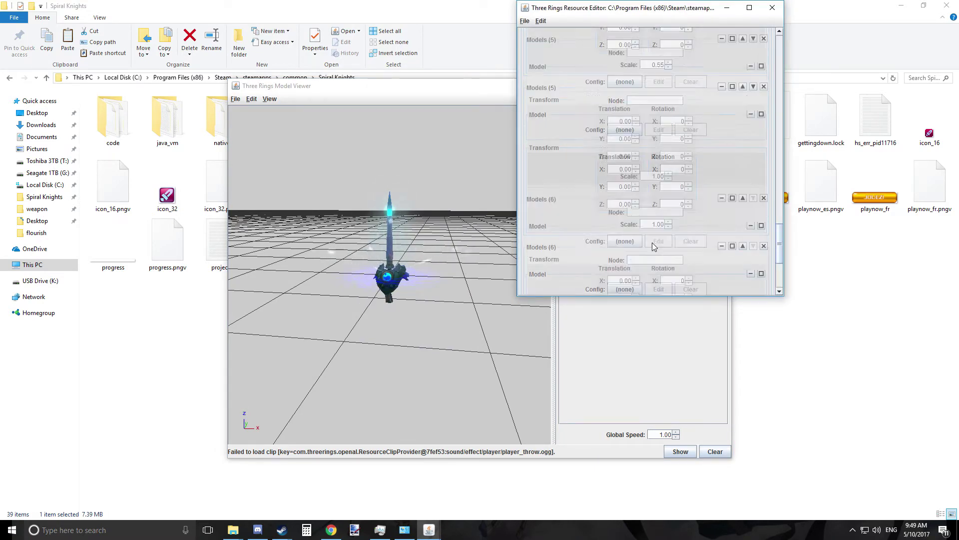
click(639, 132)
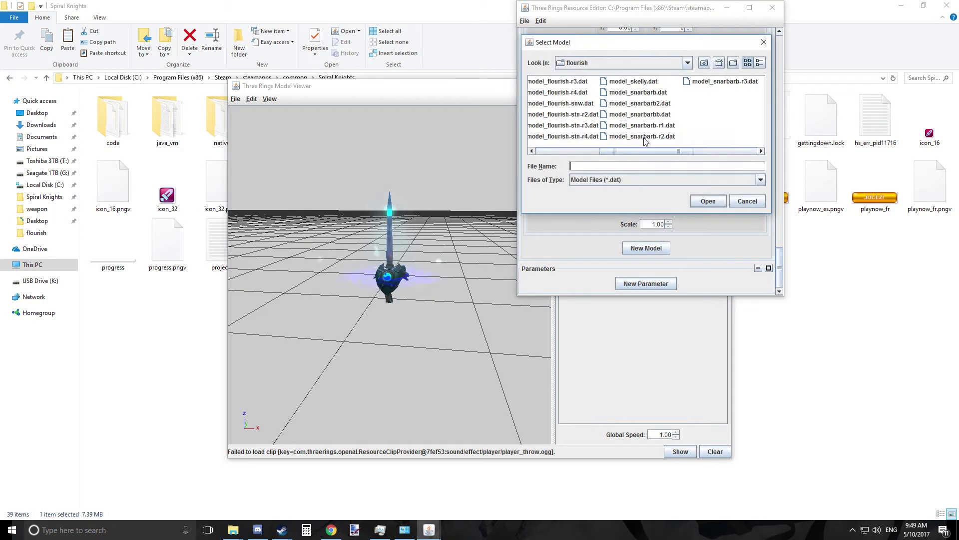
click(704, 63)
click(704, 63)
click(704, 64)
click(704, 63)
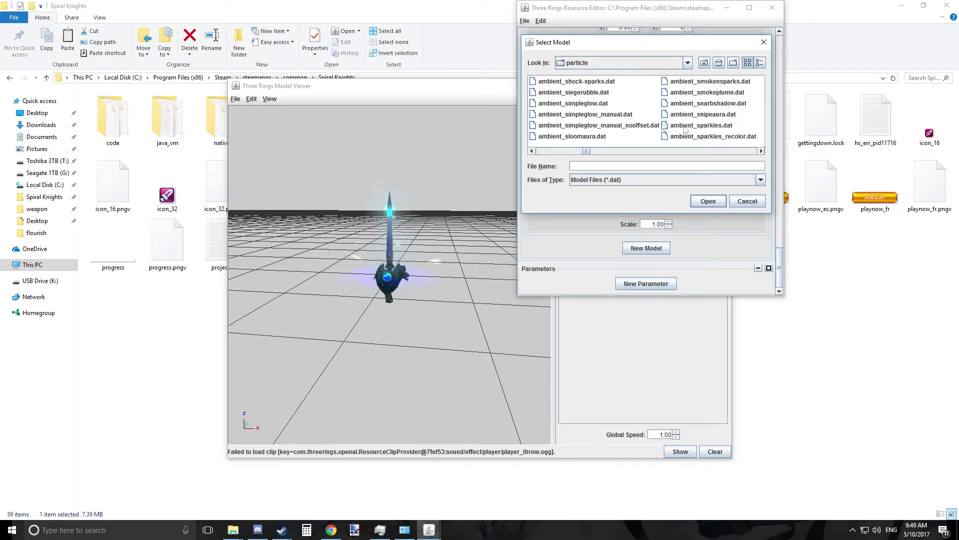
double_click(595, 136)
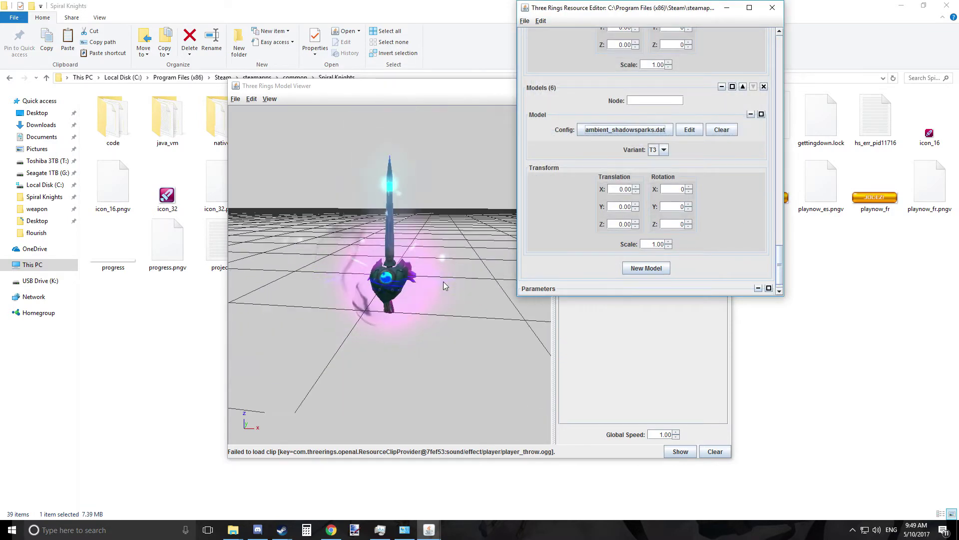
Inspect the shadow sparks around the sword up close, and arrange the model viewer and resource editor side by side.
drag(445, 279, 555, 315)
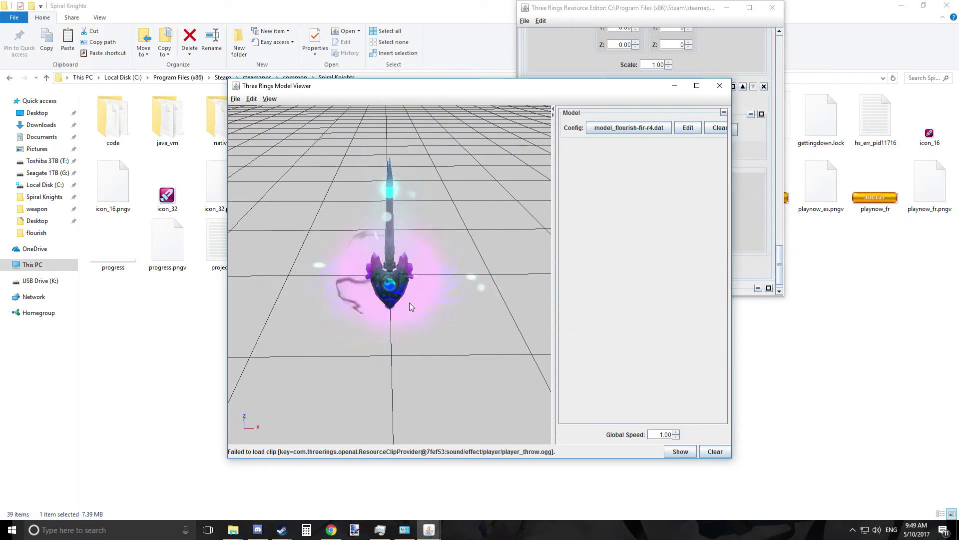
scroll(409, 302, up, 3)
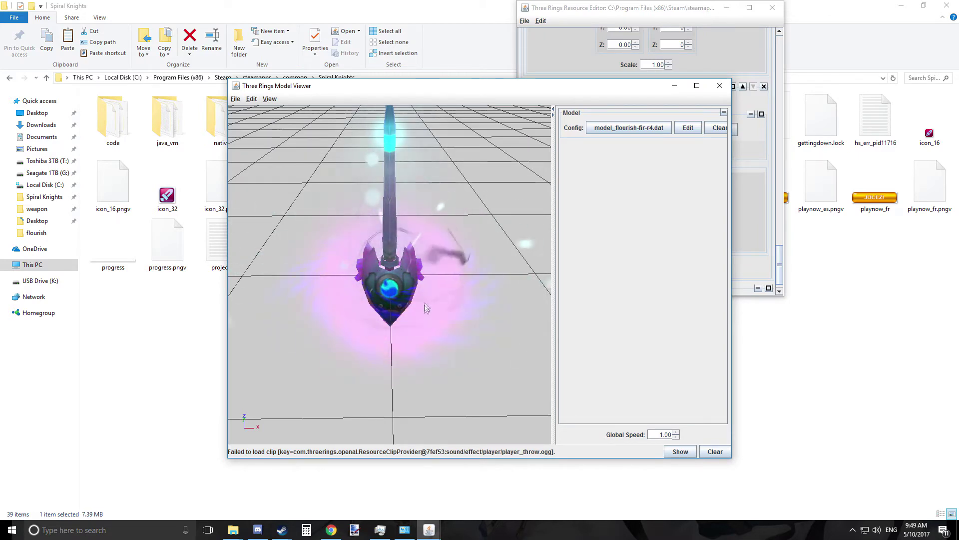
drag(623, 85, 0, 133)
click(549, 136)
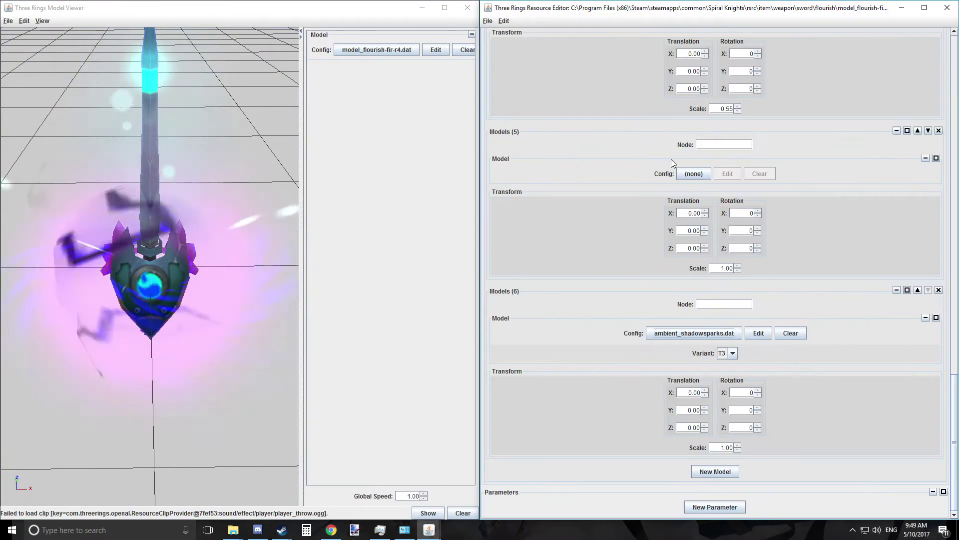
Look over the ambient_shadowsparks.dat config, minimize its editor, and compare variants T1 and T3 on the sword, keeping T3.
click(759, 333)
scroll(778, 280, down, 2)
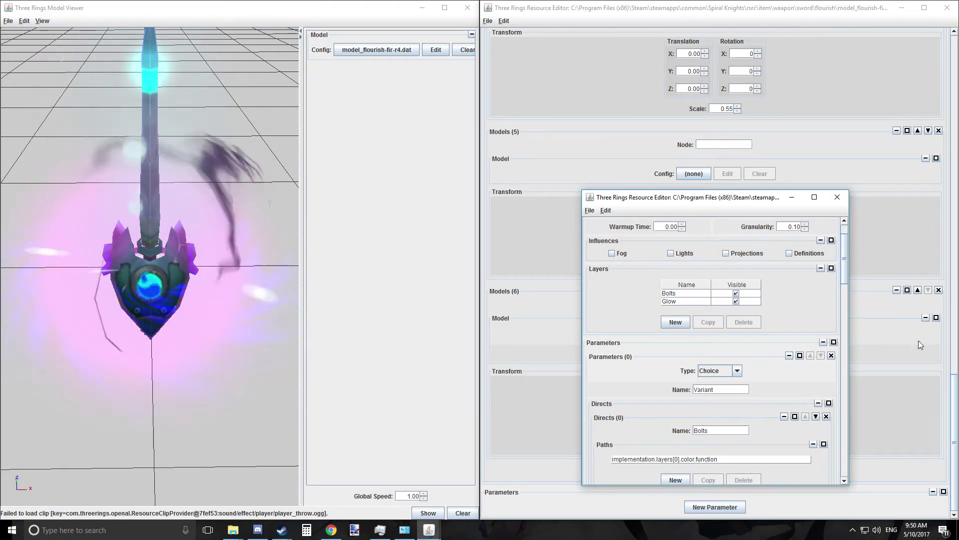
click(791, 198)
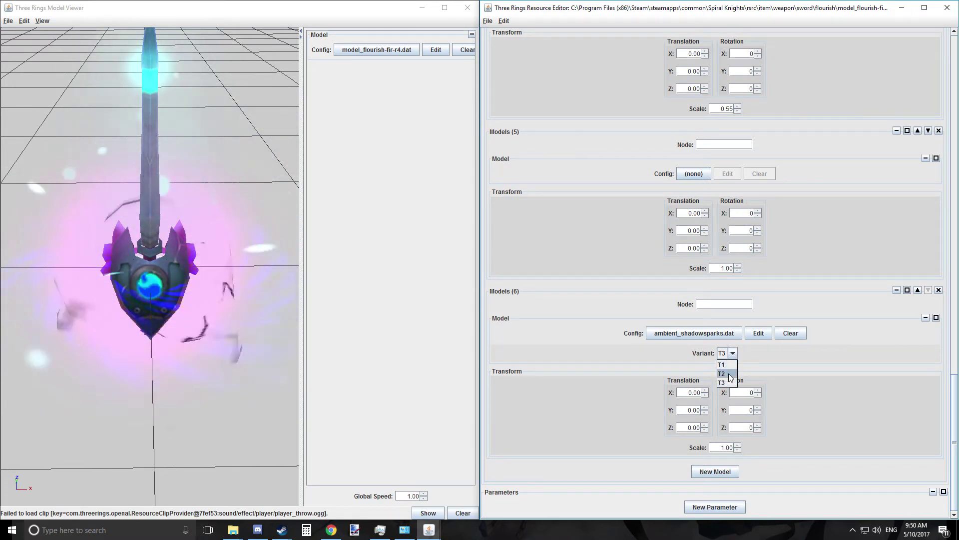
click(732, 353)
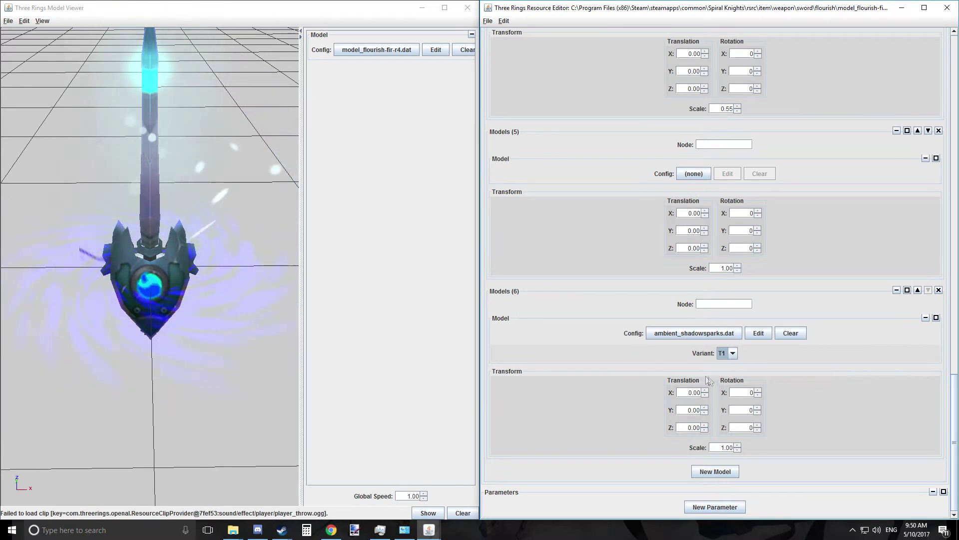
click(721, 382)
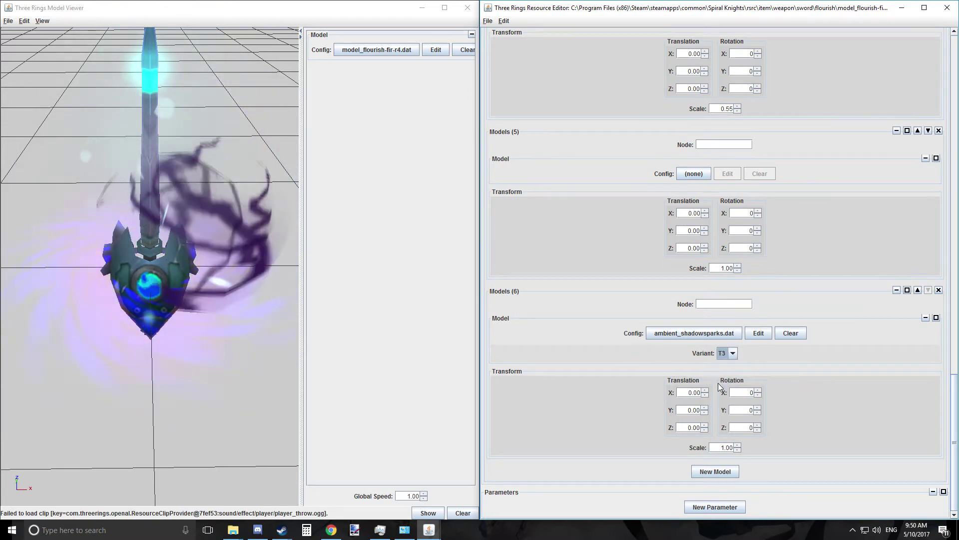
Close the leftover particle editor windows and reopen the ambient_shadowsparks.dat config for editing.
click(760, 333)
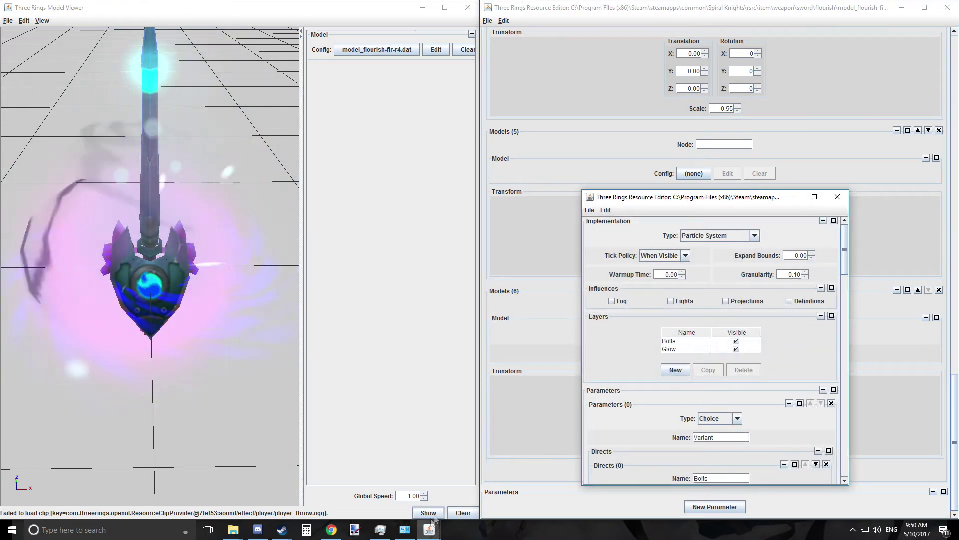
mouse_move(422, 534)
click(509, 472)
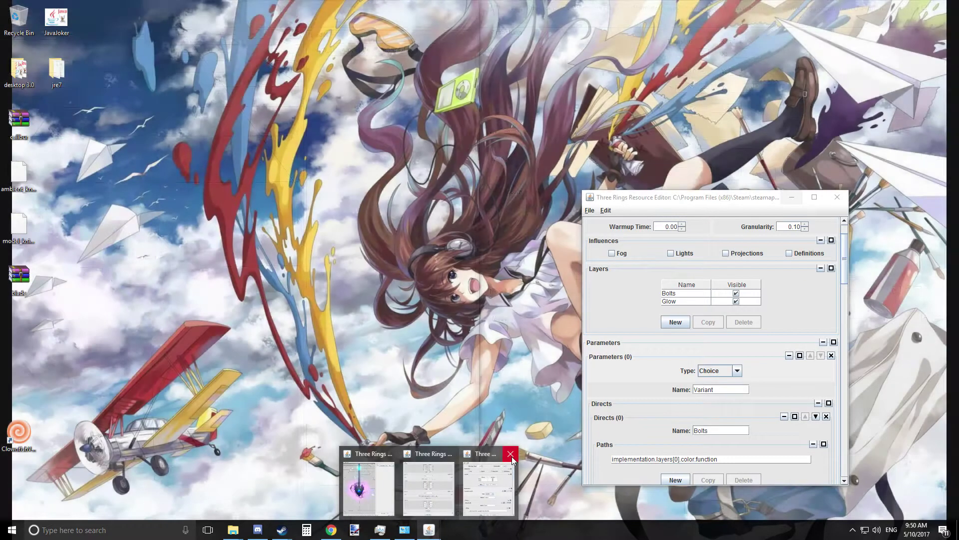
click(495, 487)
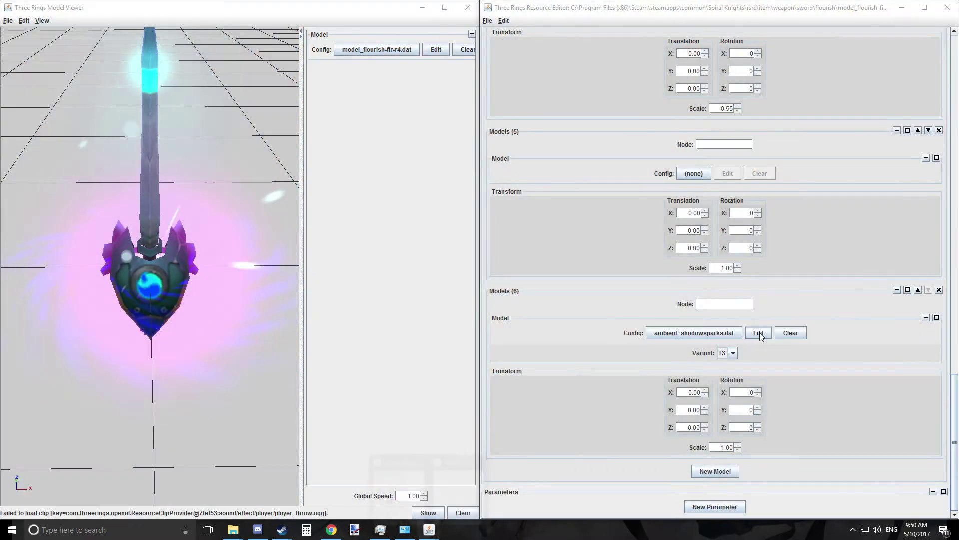
scroll(730, 266, down, 3)
scroll(729, 300, up, 3)
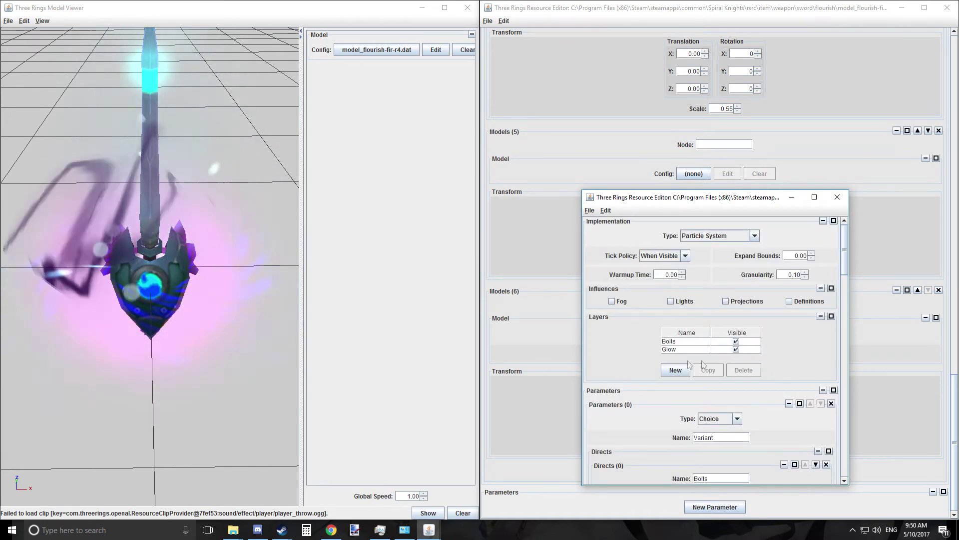
Hide the Glow layer to check the sword without it, show it again, and select the Bolts layer.
click(736, 349)
drag(217, 280, 222, 261)
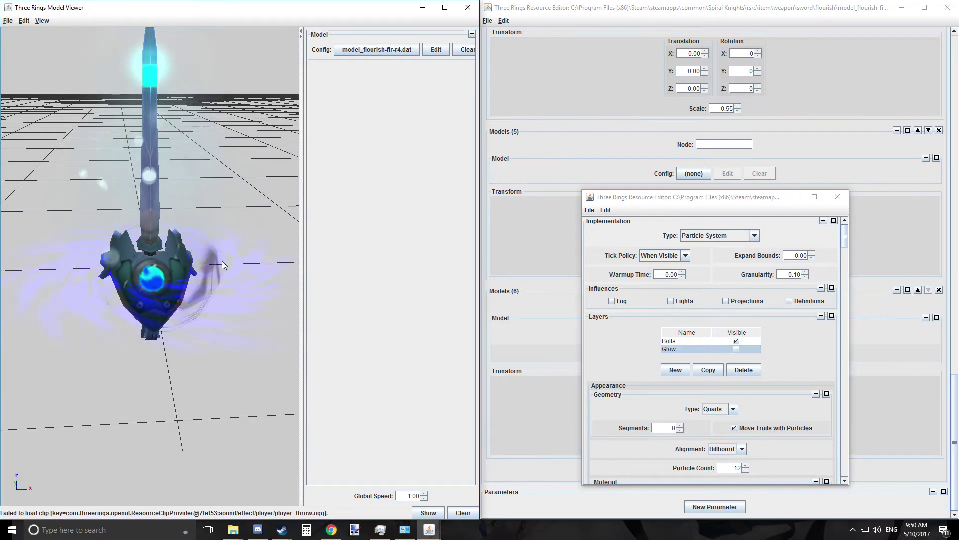
click(736, 349)
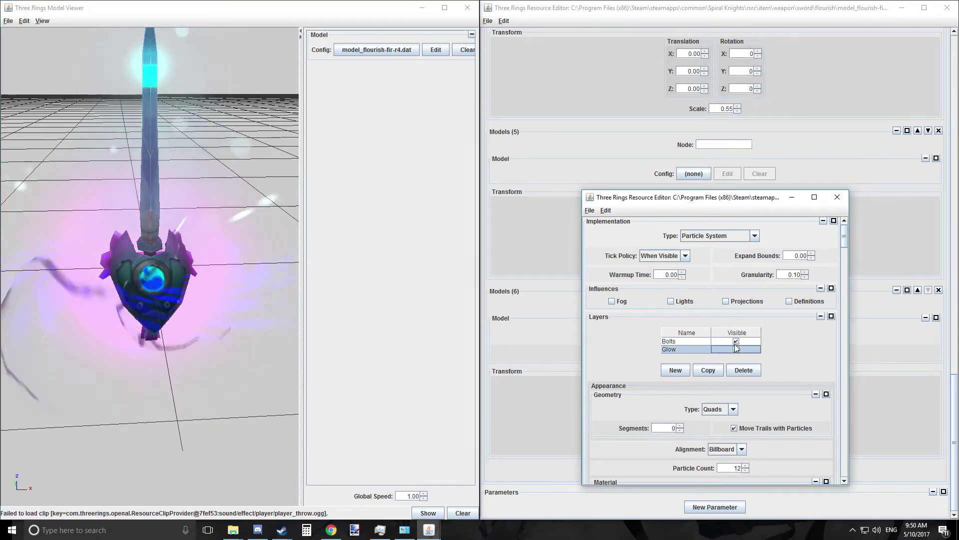
click(736, 343)
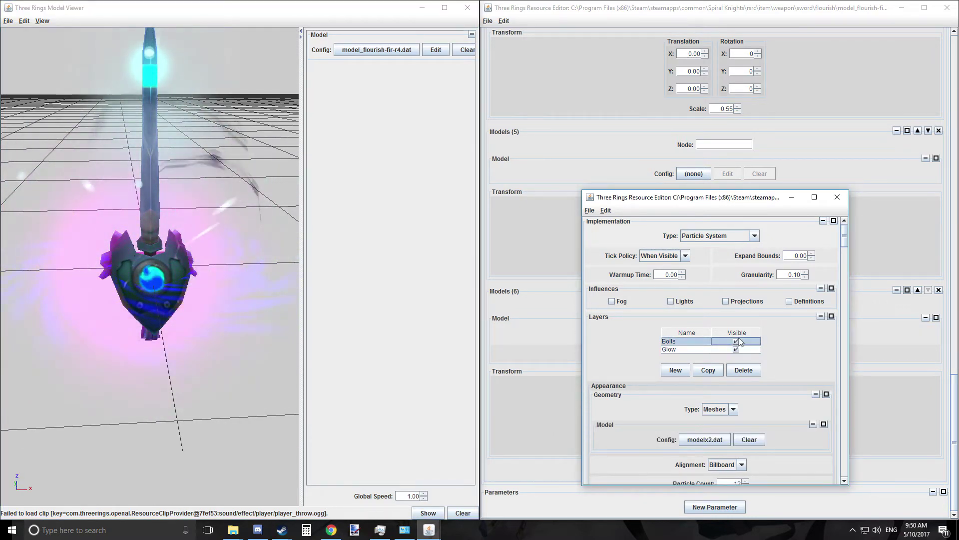
Examine the Bolts layer's settings and the T1, T2 and T3 variant color options, including the T3 Bolts start color.
scroll(742, 310, down, 5)
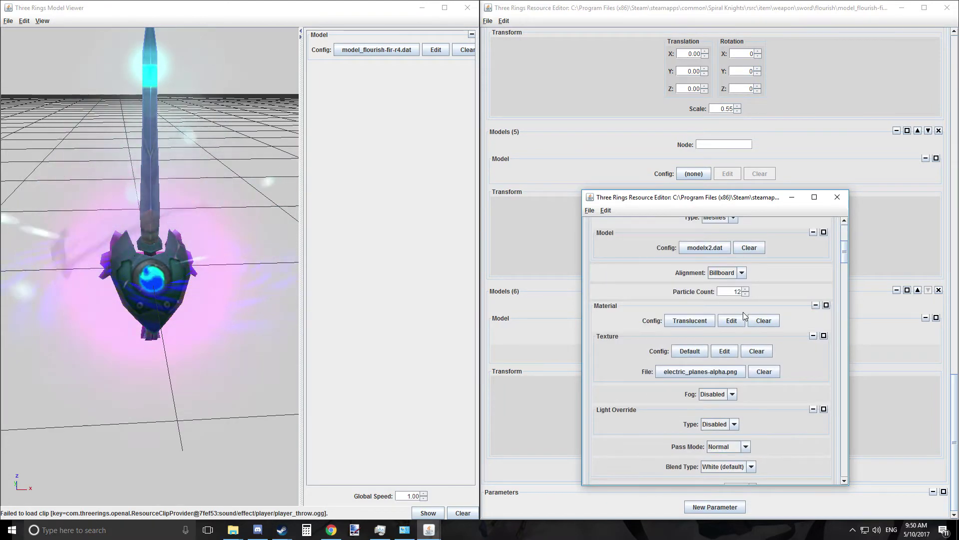
scroll(666, 337, down, 6)
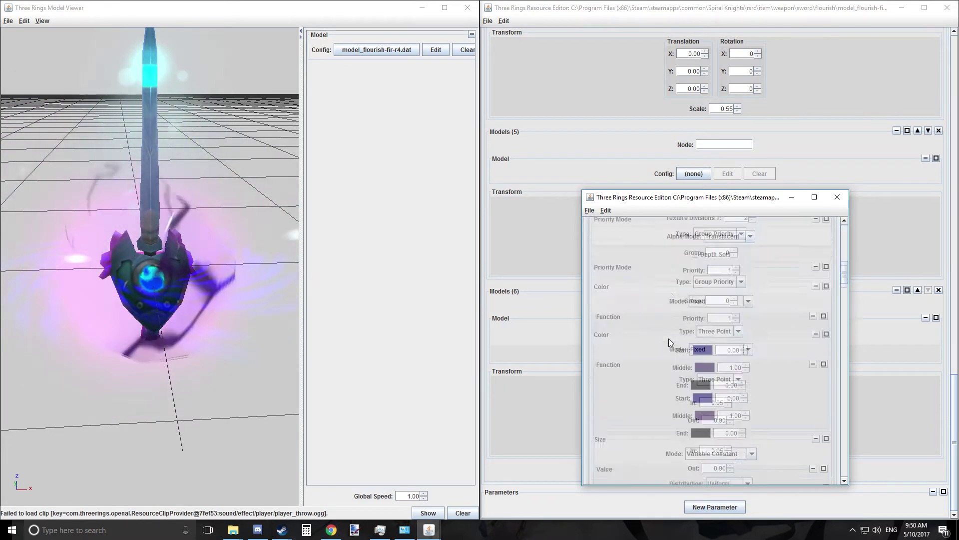
scroll(668, 337, down, 2)
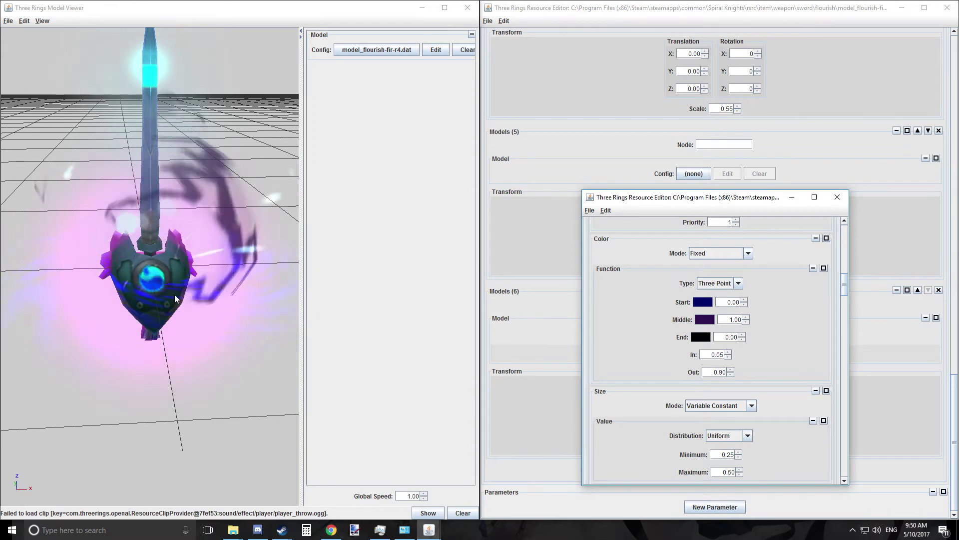
scroll(767, 340, down, 3)
scroll(767, 342, down, 5)
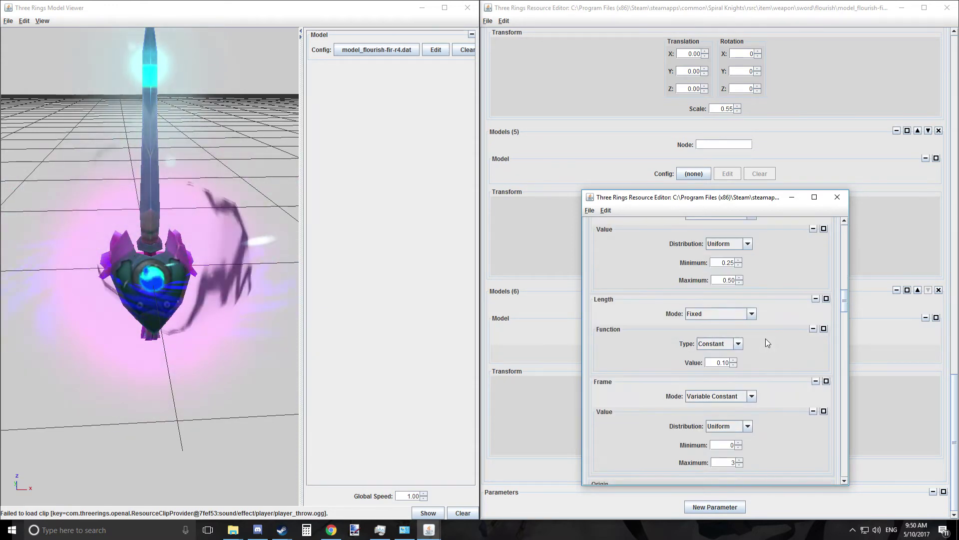
scroll(768, 342, up, 6)
scroll(768, 342, up, 1)
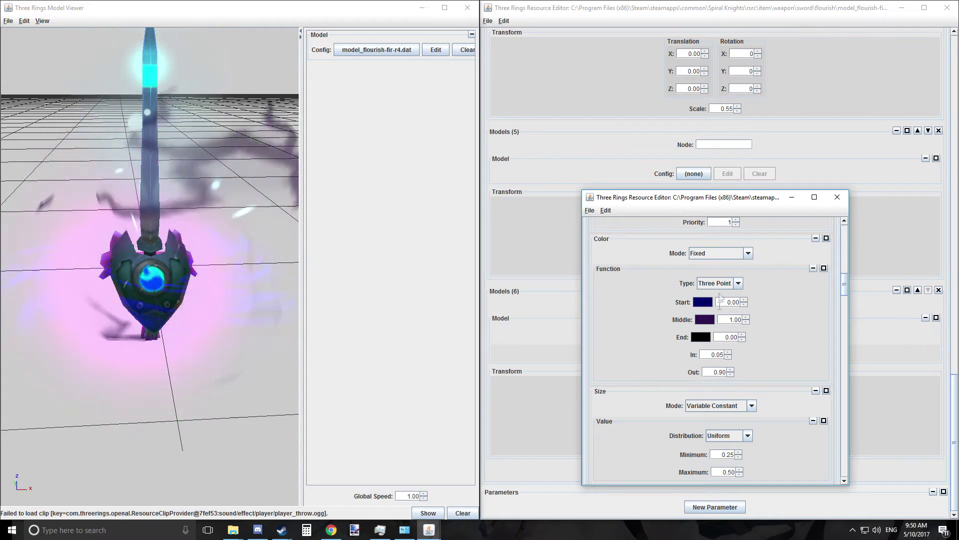
scroll(725, 298, down, 10)
scroll(727, 300, down, 10)
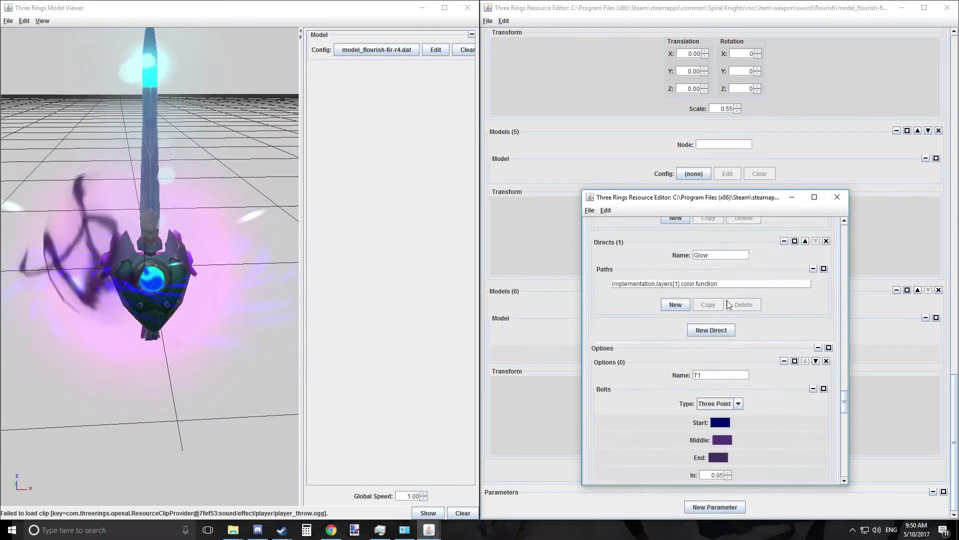
scroll(736, 336, up, 2)
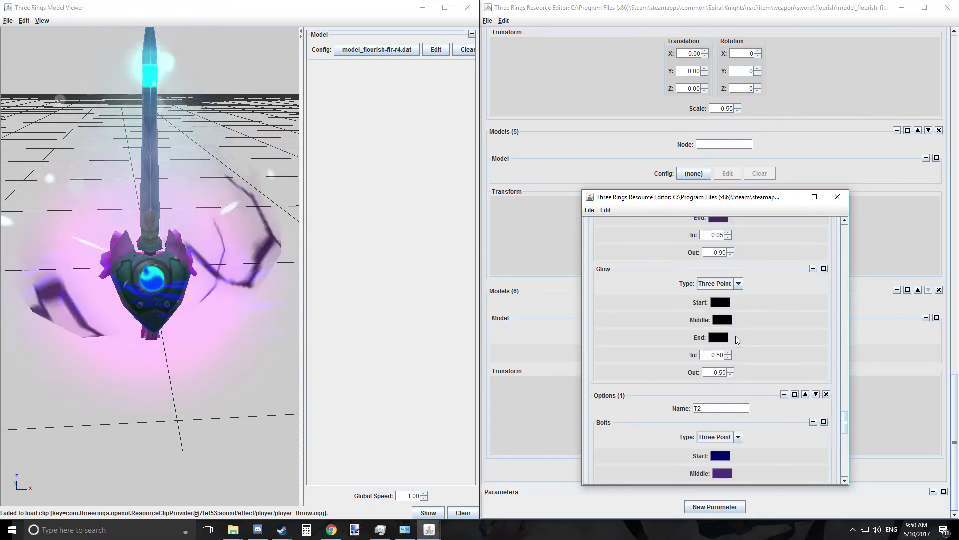
scroll(730, 350, down, 2)
scroll(720, 355, down, 10)
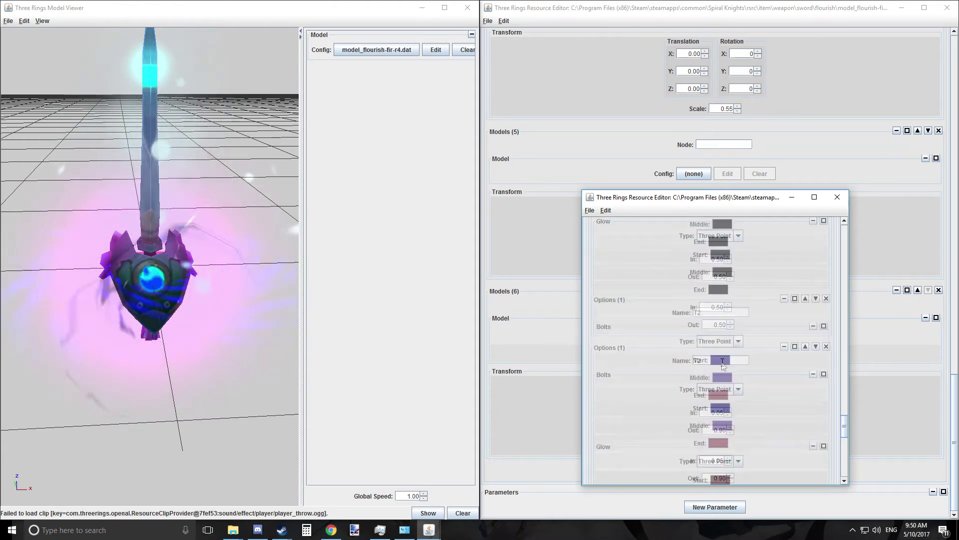
scroll(729, 354, down, 3)
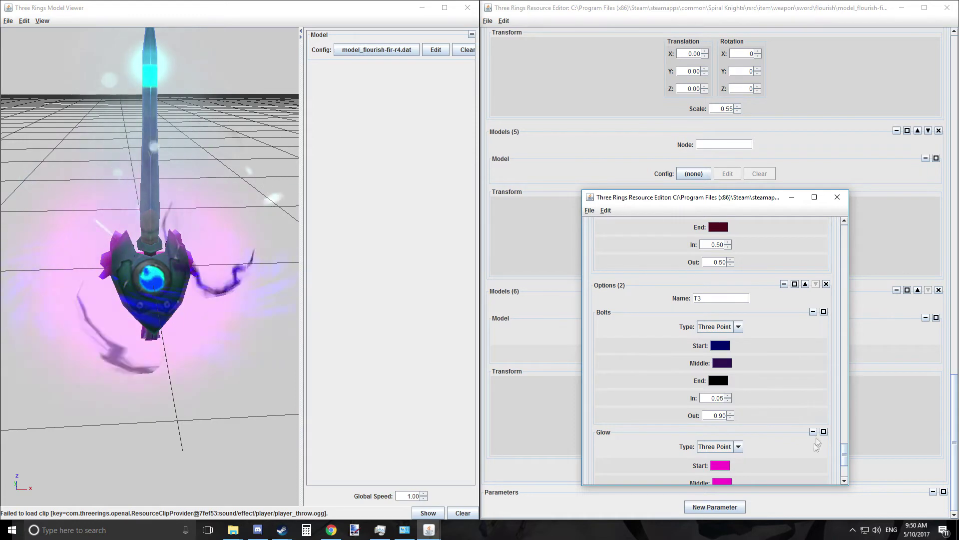
click(712, 349)
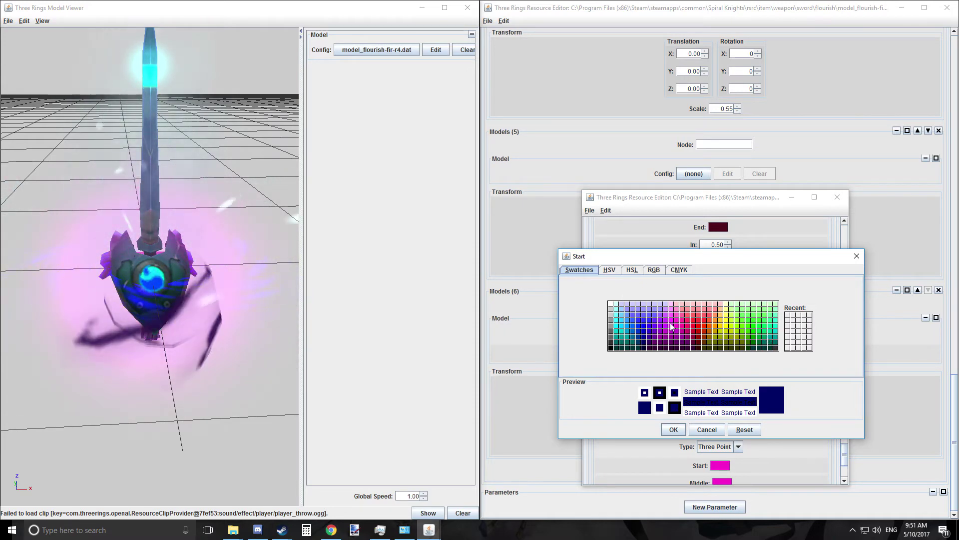
click(707, 429)
Set the start color of the T3 variant's Glow to purple.
scroll(743, 354, down, 3)
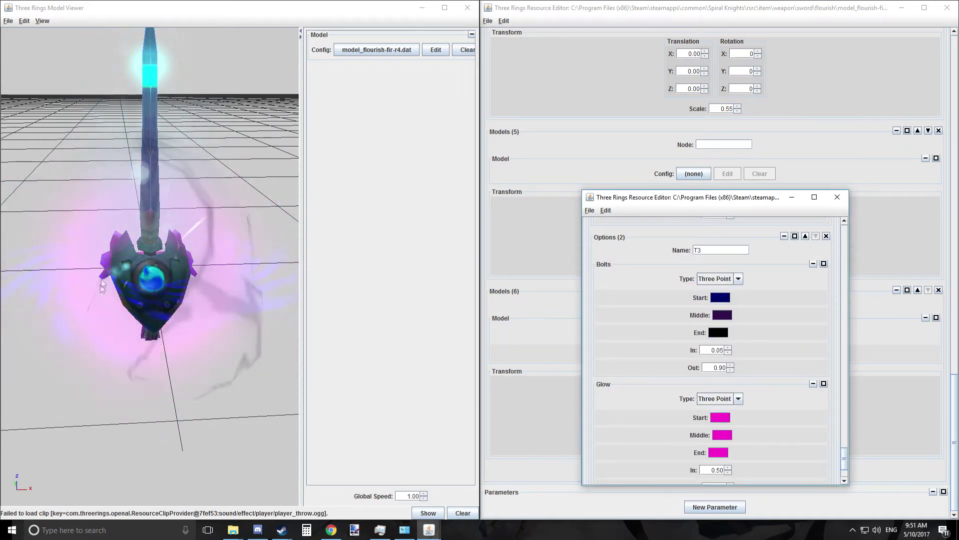
scroll(773, 390, down, 2)
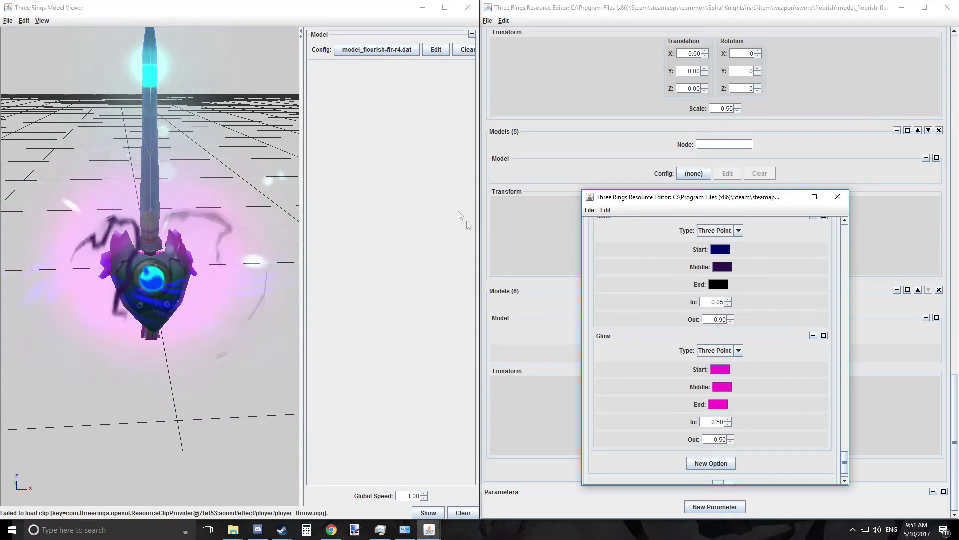
click(720, 370)
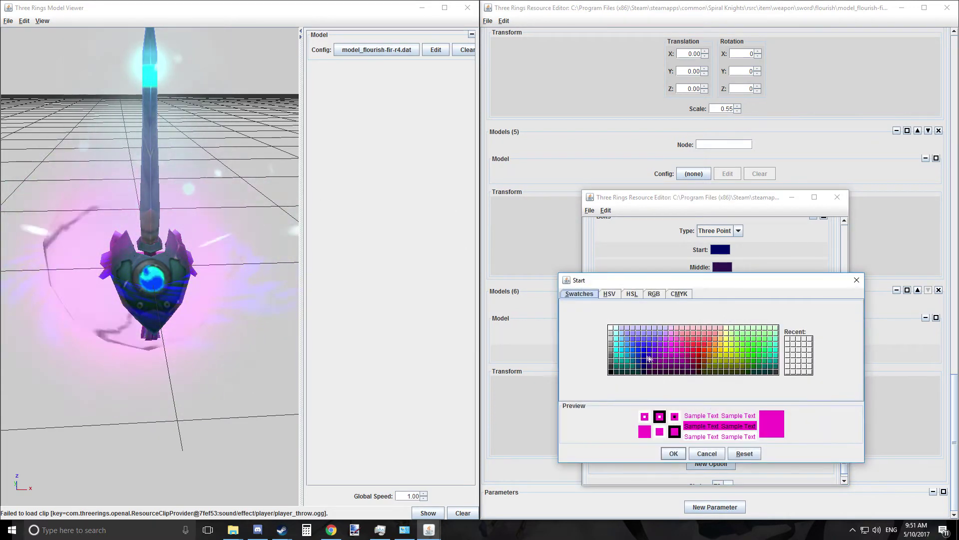
click(655, 349)
click(660, 349)
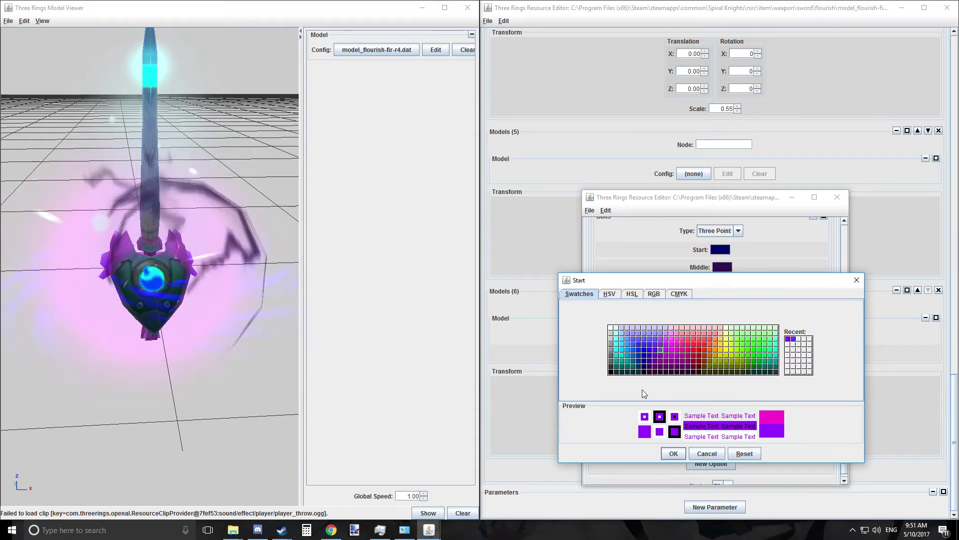
click(674, 454)
Set the T3 variant's Glow middle color to bright blue and its end color to blue-violet.
click(720, 387)
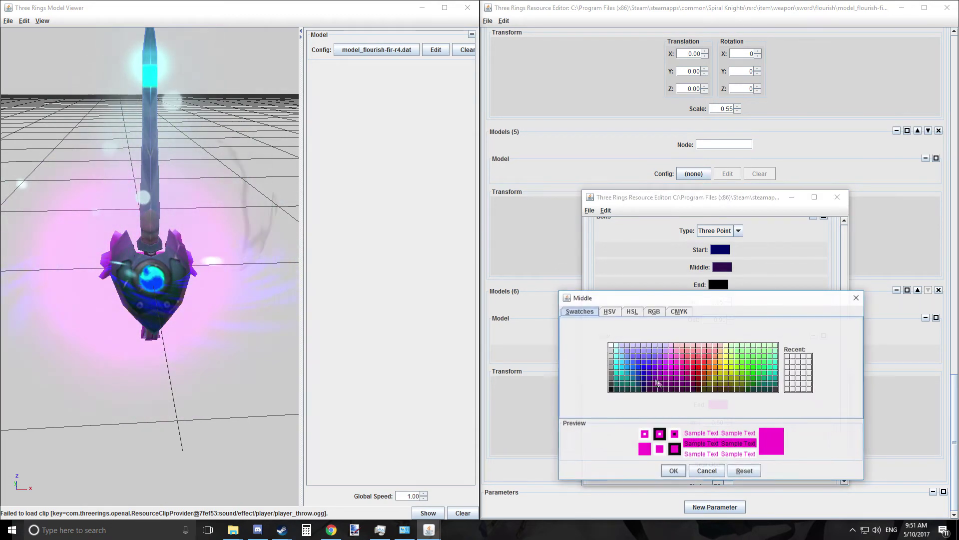
click(638, 370)
click(673, 471)
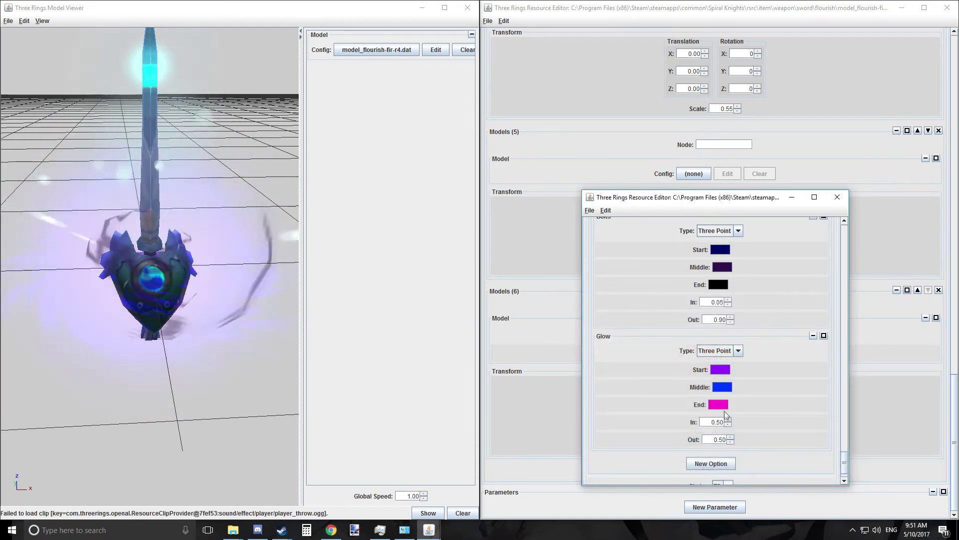
click(718, 408)
click(655, 384)
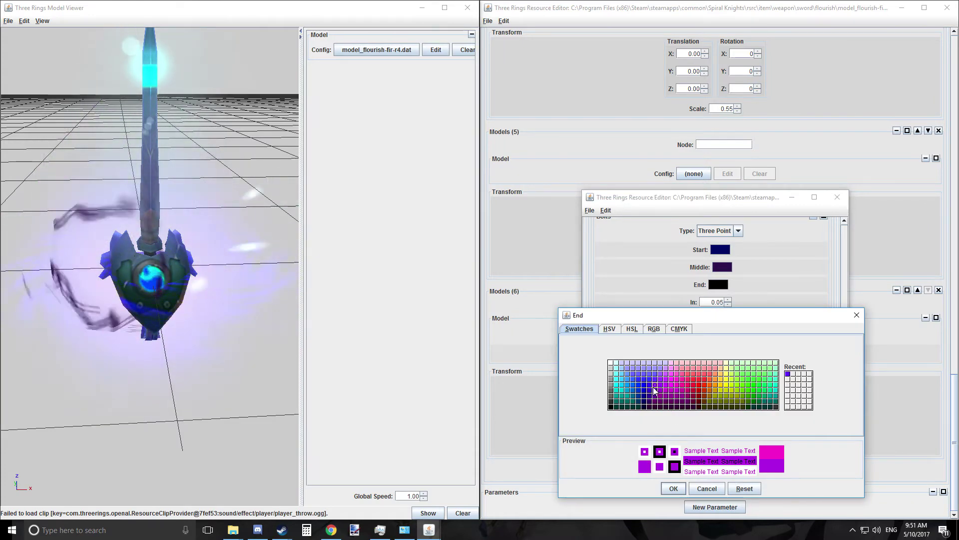
click(674, 489)
Save the recolored particle system file and close its editor window.
scroll(70, 242, down, 3)
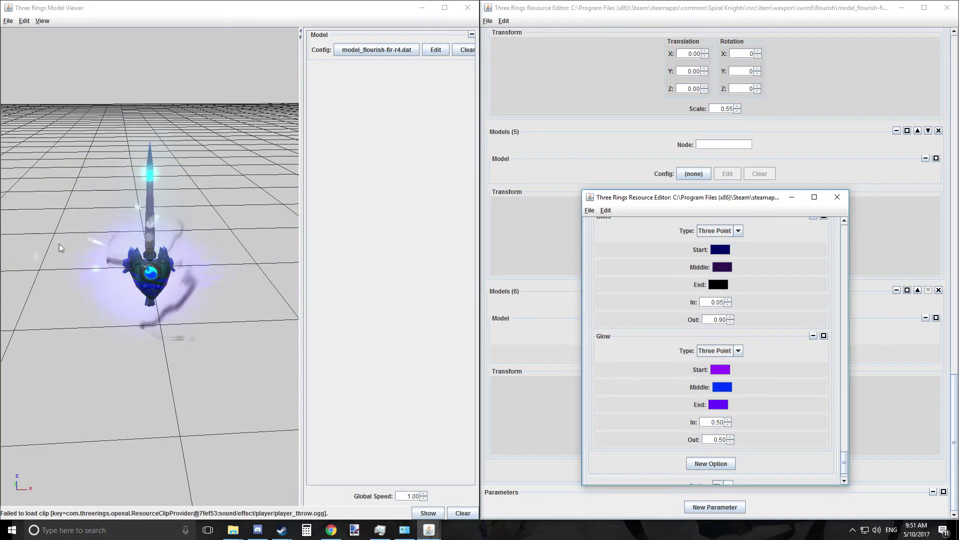
scroll(59, 245, up, 5)
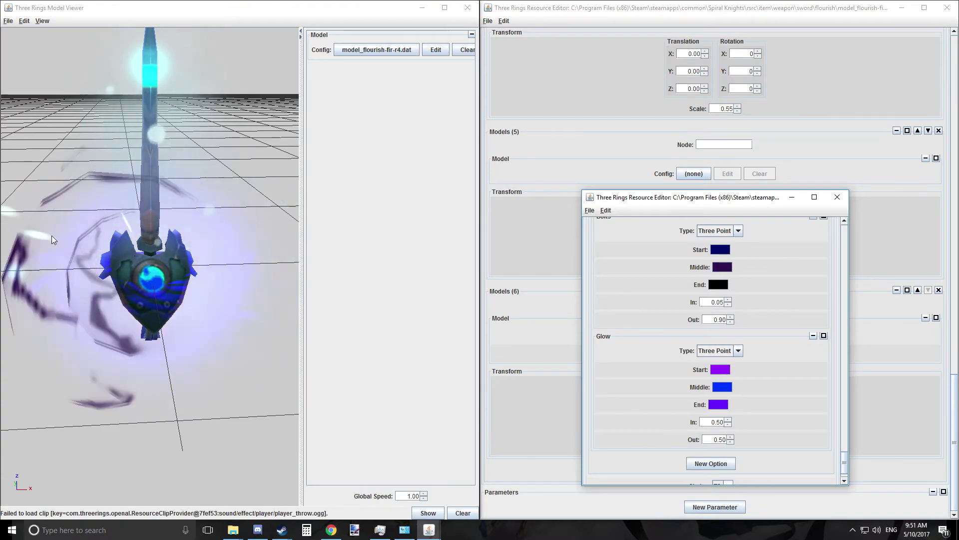
drag(55, 243, 218, 355)
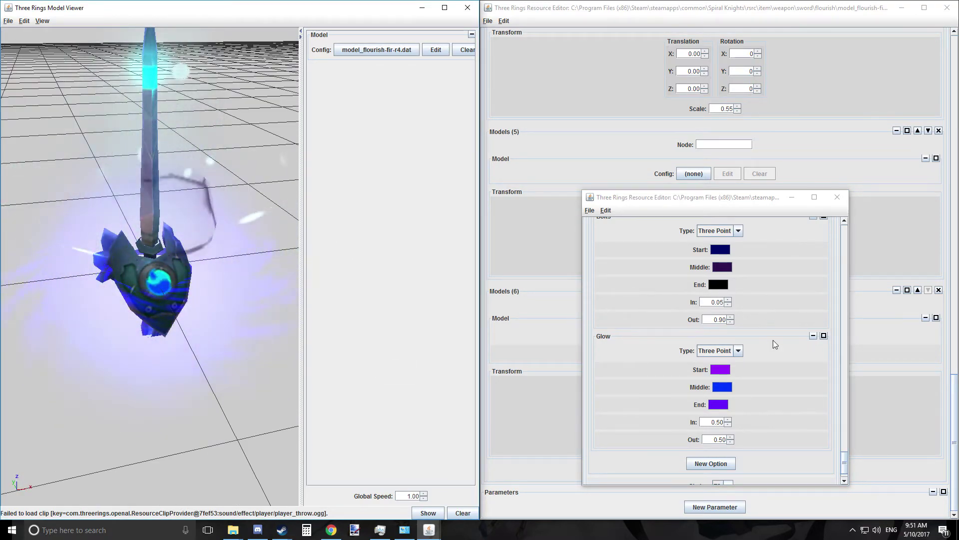
scroll(773, 339, down, 3)
scroll(757, 343, up, 5)
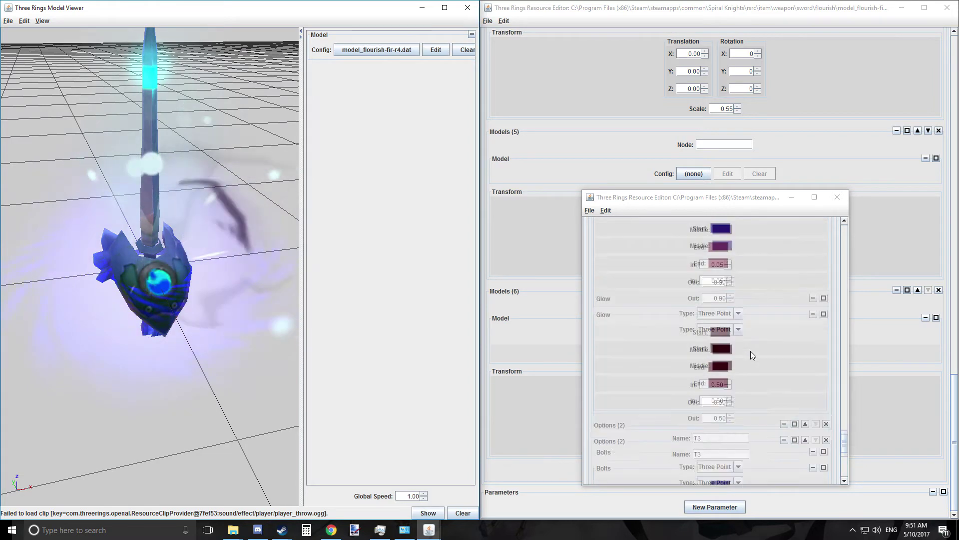
click(589, 211)
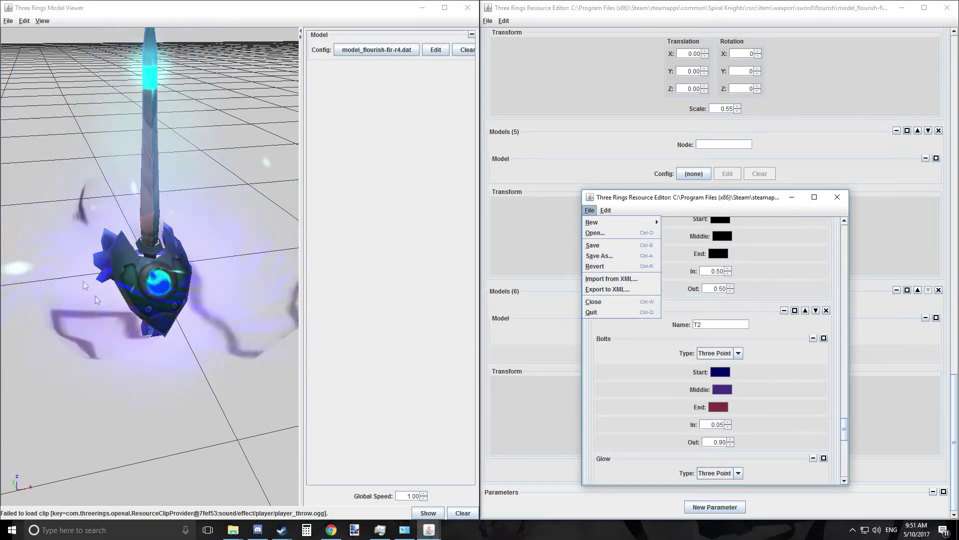
click(603, 244)
scroll(600, 246, down, 10)
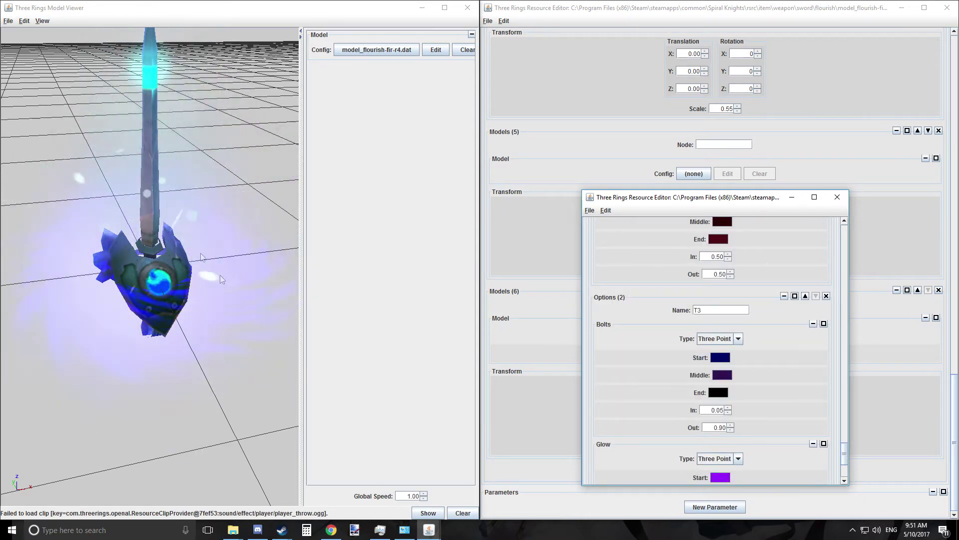
click(830, 196)
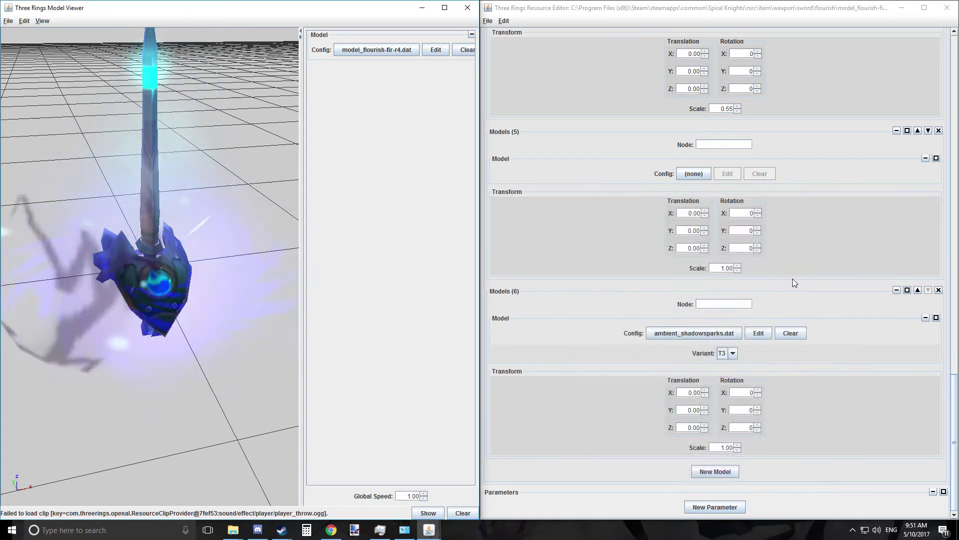
Set the scale of the ambient_shadowsparks.dat model in Models (6) to 0.50.
click(738, 449)
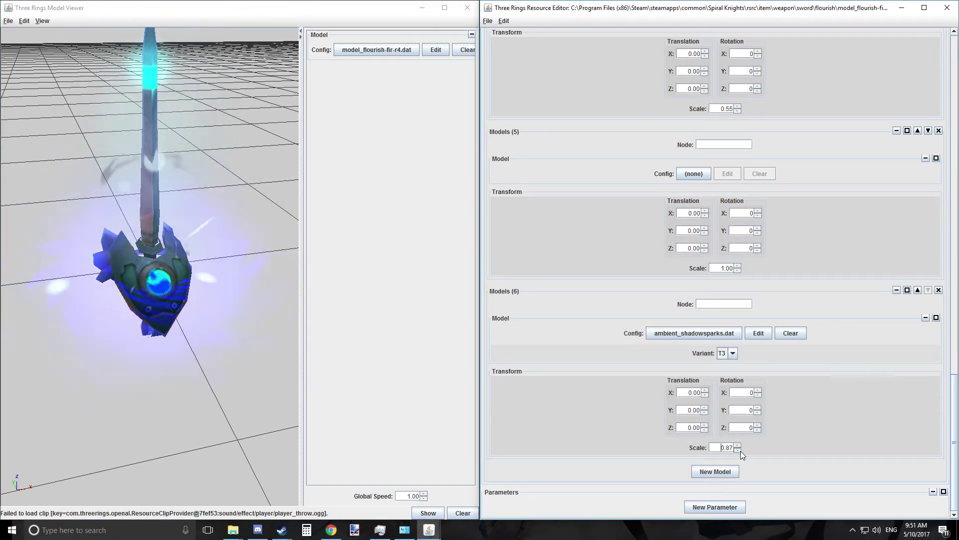
drag(740, 451, 740, 451)
drag(260, 275, 181, 281)
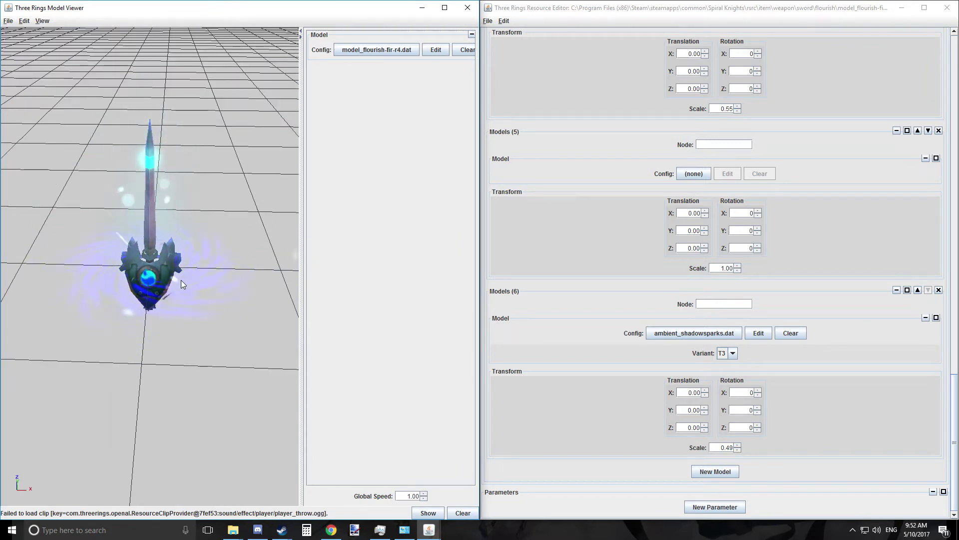
scroll(181, 280, up, 3)
scroll(181, 280, down, 3)
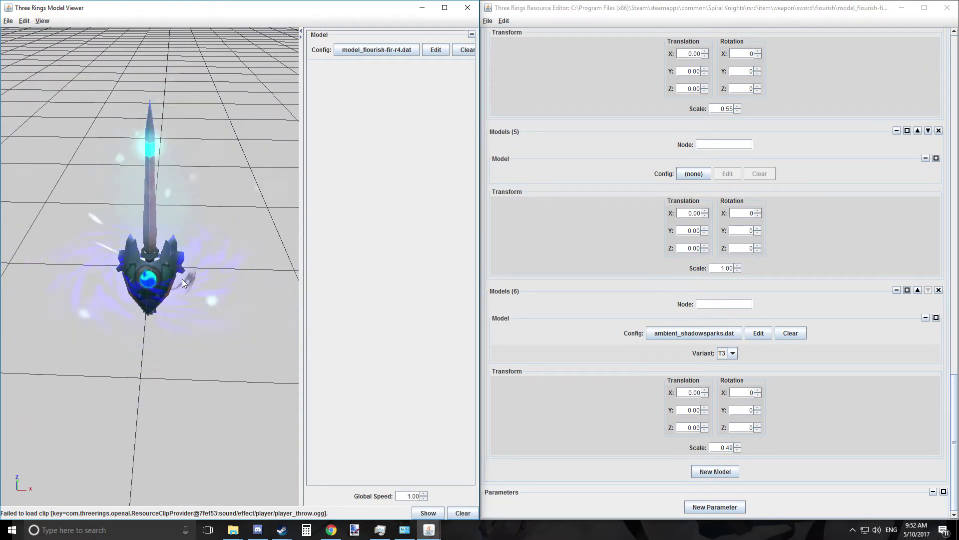
click(738, 445)
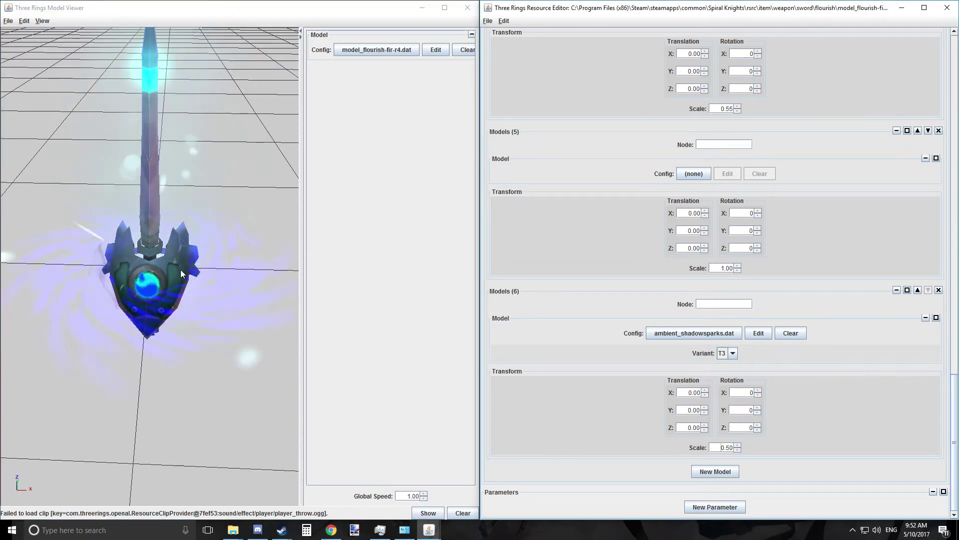
Inspect the sword's glow and scaled-down shadow sparks from several angles and distances in the model preview.
drag(181, 269, 70, 362)
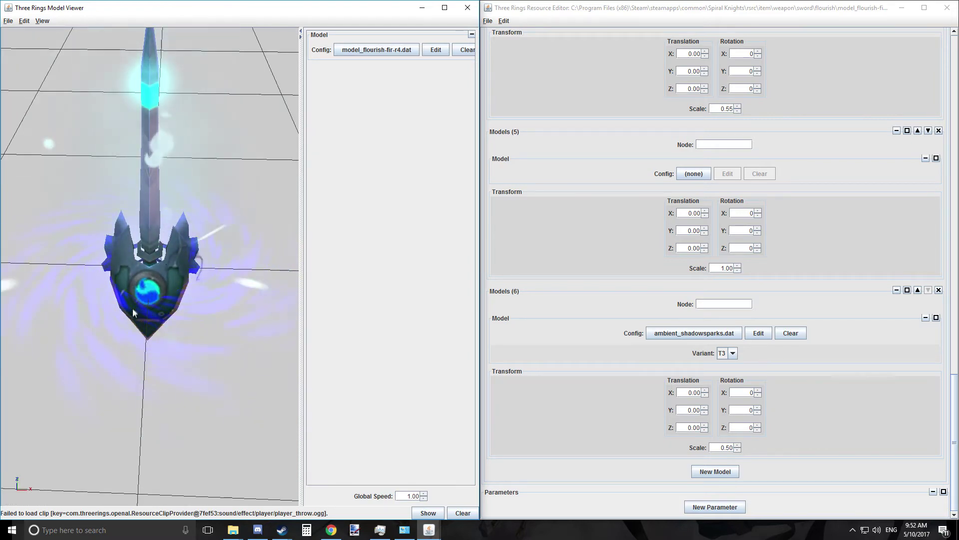
drag(188, 345, 141, 218)
scroll(166, 195, down, 4)
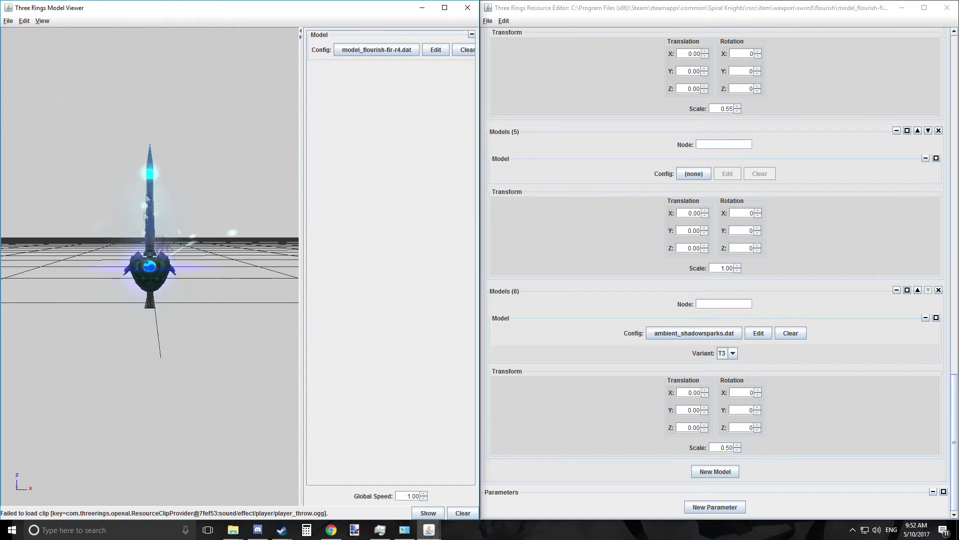
scroll(140, 218, down, 4)
scroll(142, 221, up, 4)
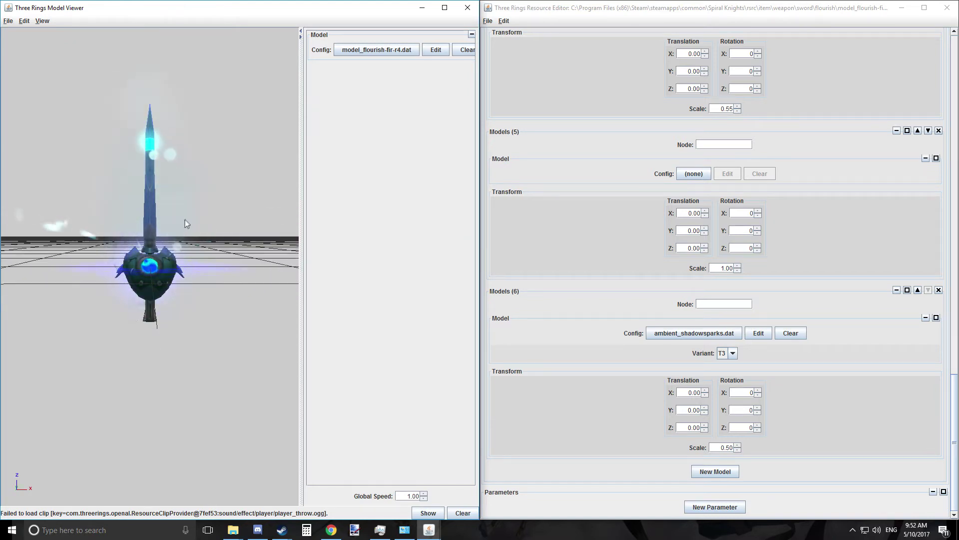
scroll(187, 219, down, 4)
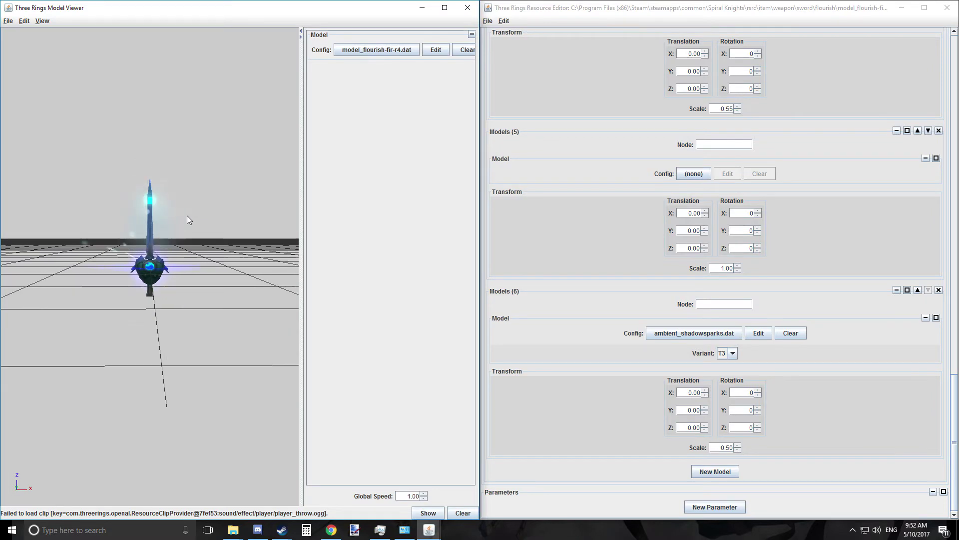
drag(187, 216, 208, 229)
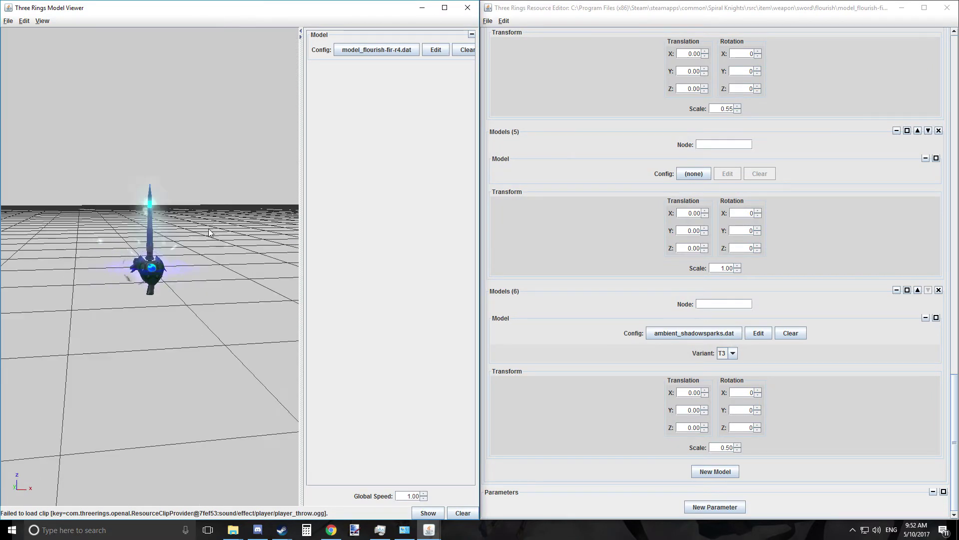
scroll(208, 229, up, 4)
scroll(208, 229, down, 2)
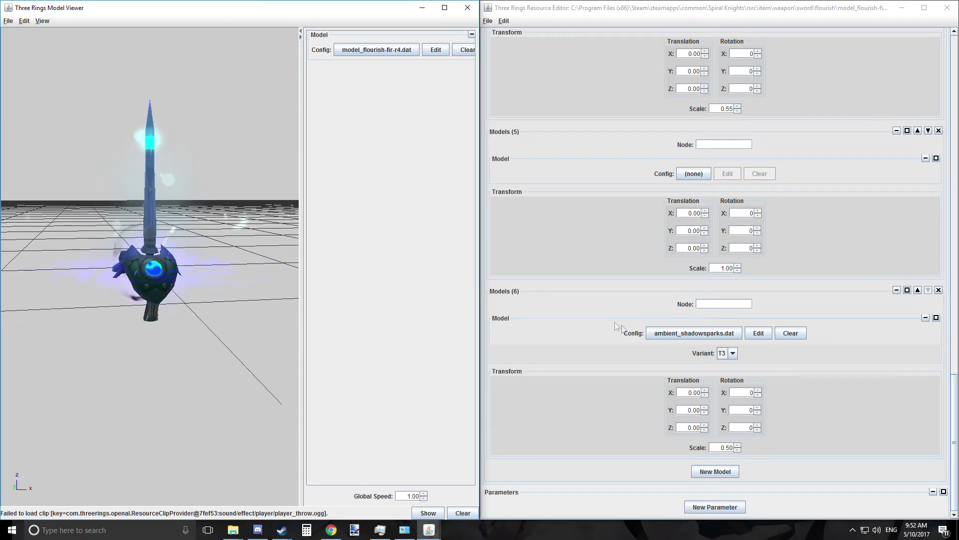
Open the attached ambient_shadowsparks.dat effect for editing and examine its T3 variant's Bolts and Glow color settings.
click(757, 333)
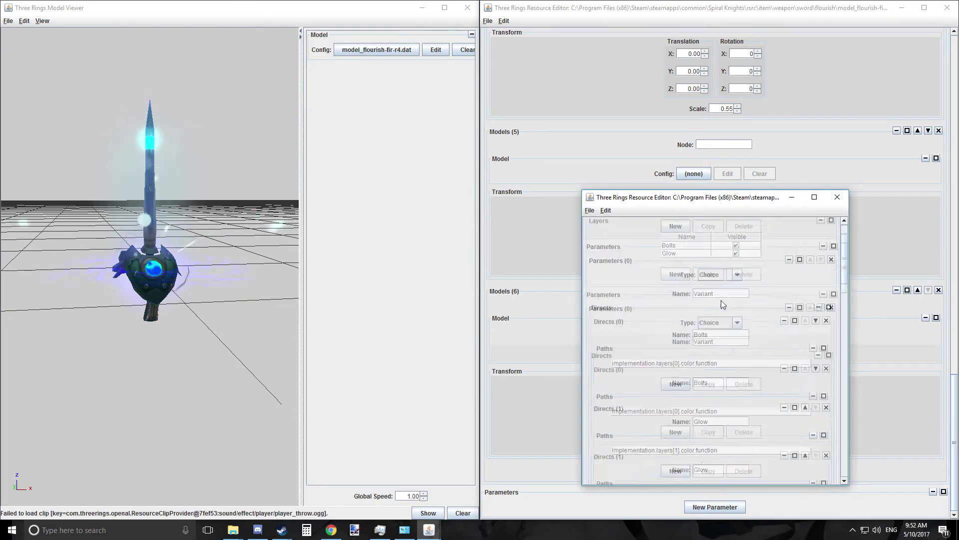
scroll(721, 301, down, 5)
scroll(698, 316, down, 8)
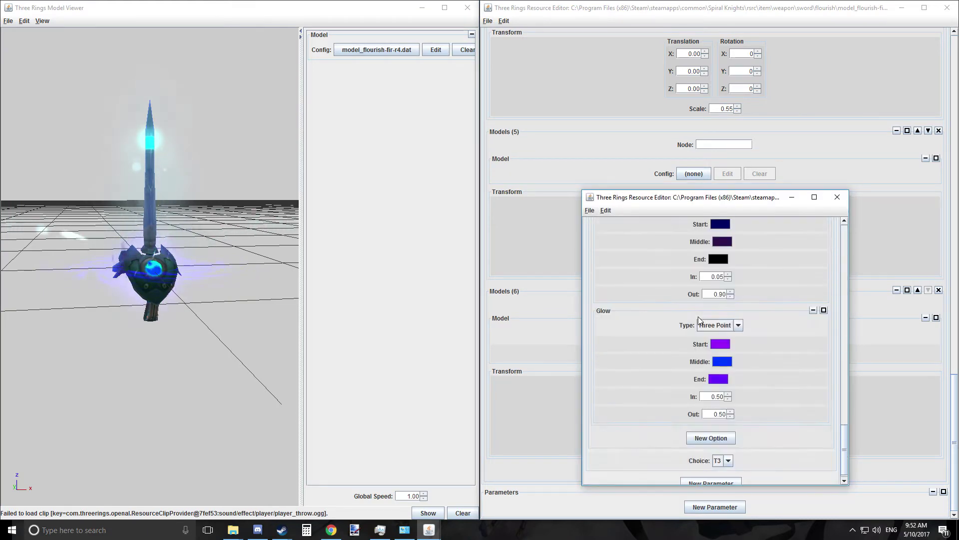
scroll(699, 322, up, 5)
scroll(699, 322, down, 3)
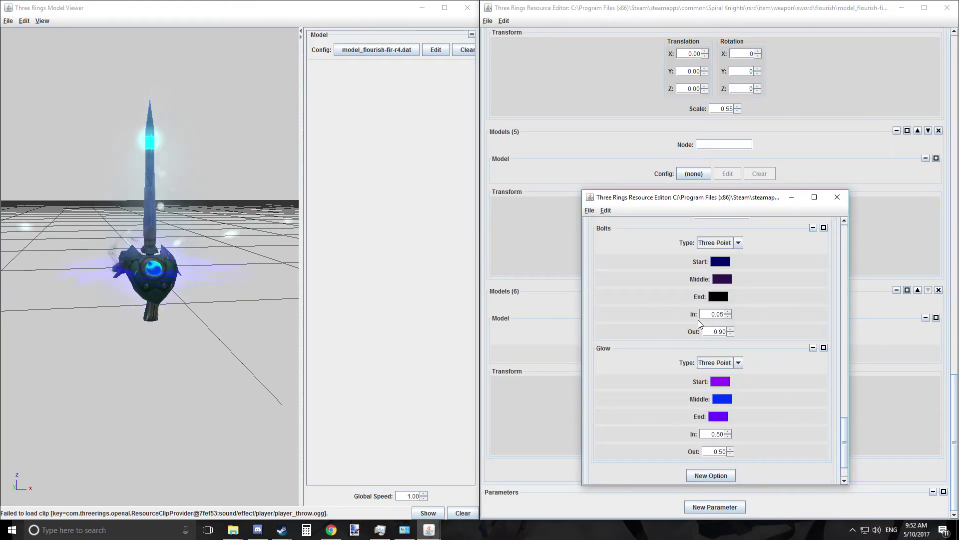
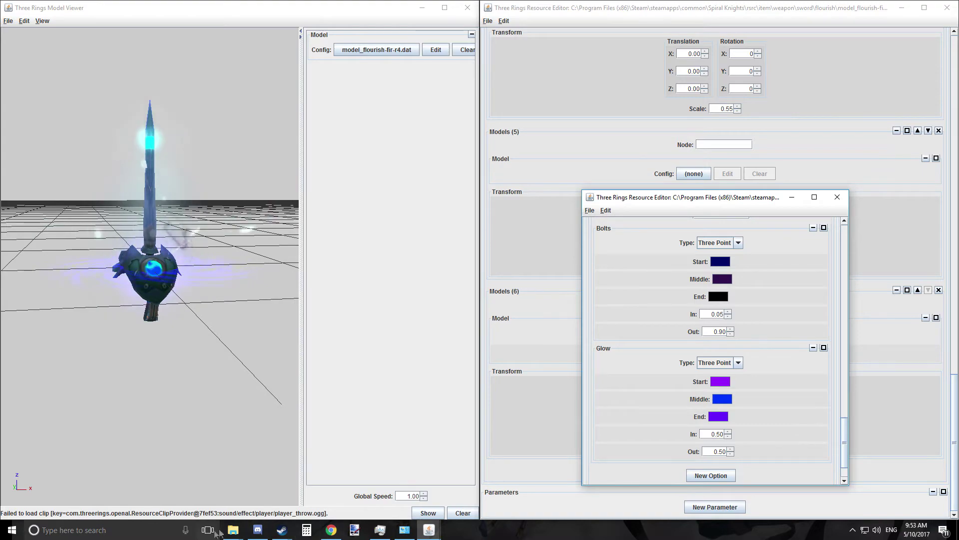
Check ambient_shadowsparks.dat in the particle folder in File Explorer and return to the Model Viewer and sword Resource Editor windows.
mouse_move(233, 530)
click(287, 487)
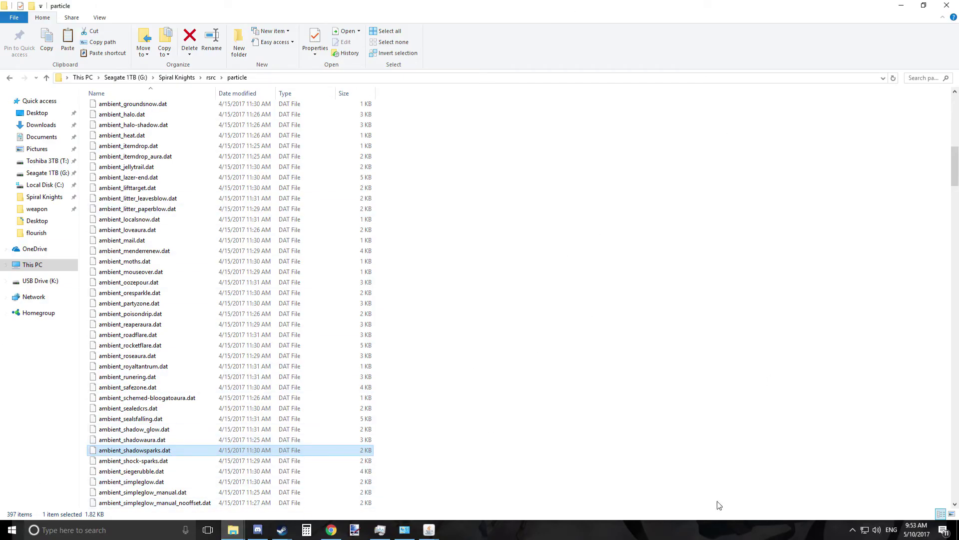
mouse_move(428, 530)
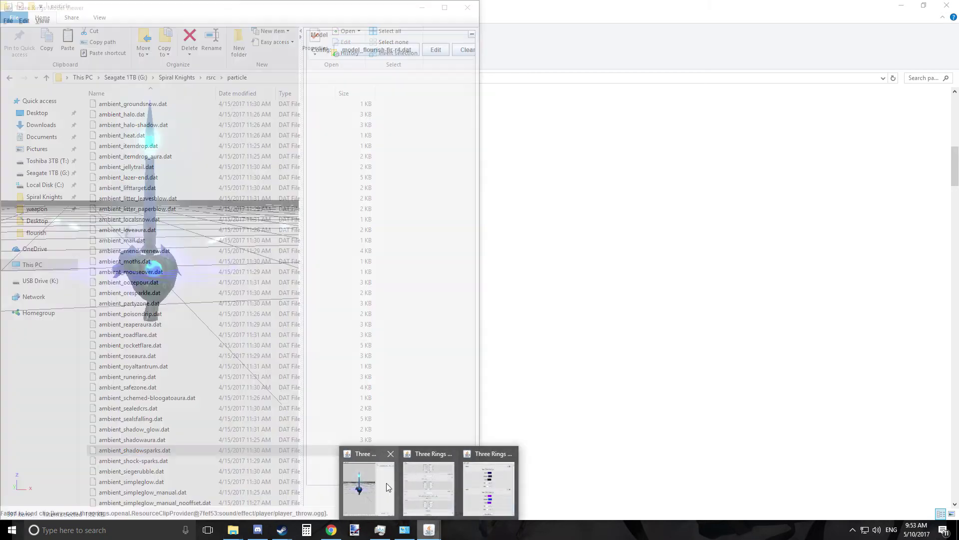
click(386, 483)
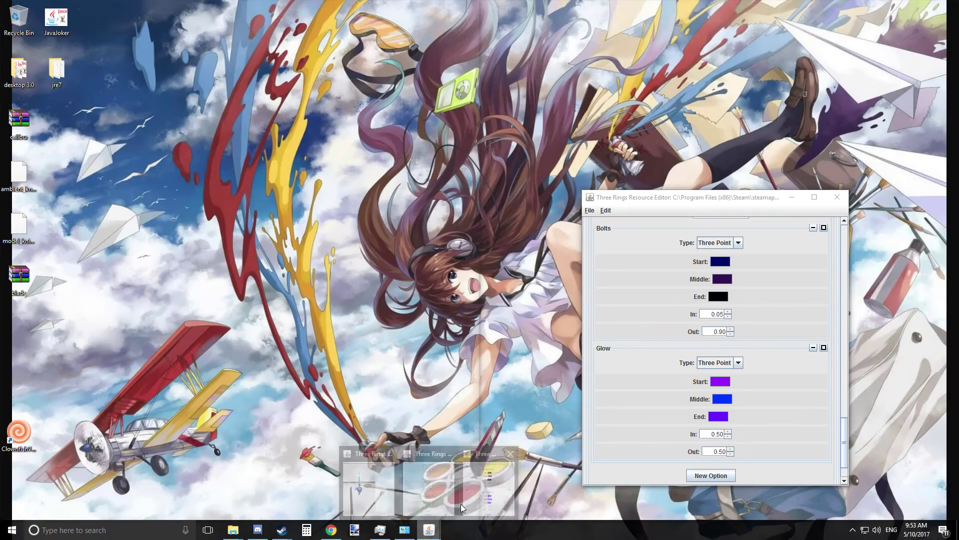
click(508, 481)
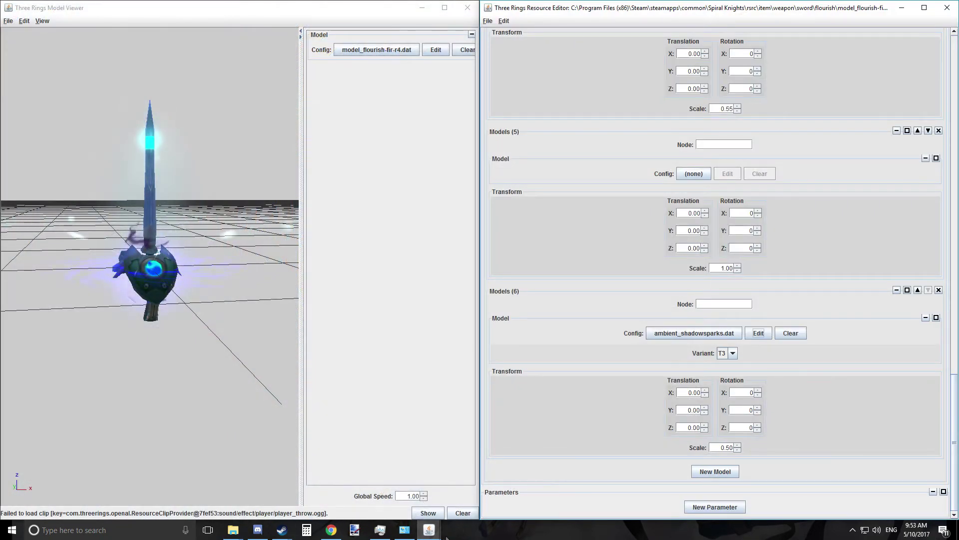
mouse_move(429, 530)
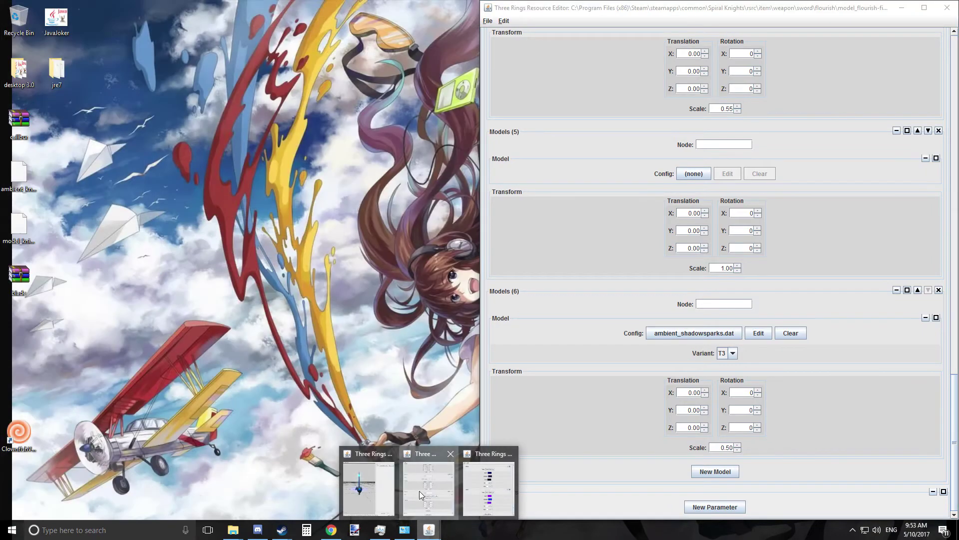
click(419, 491)
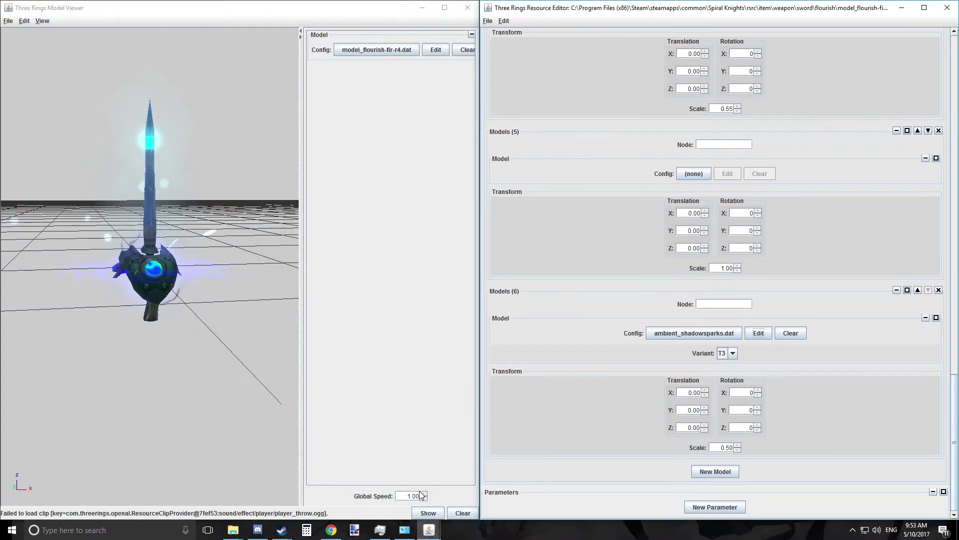
Inspect the sword and its attached particle effects in the model preview from several angles and distances.
scroll(184, 346, up, 2)
scroll(133, 298, down, 5)
drag(195, 238, 176, 246)
scroll(168, 304, up, 5)
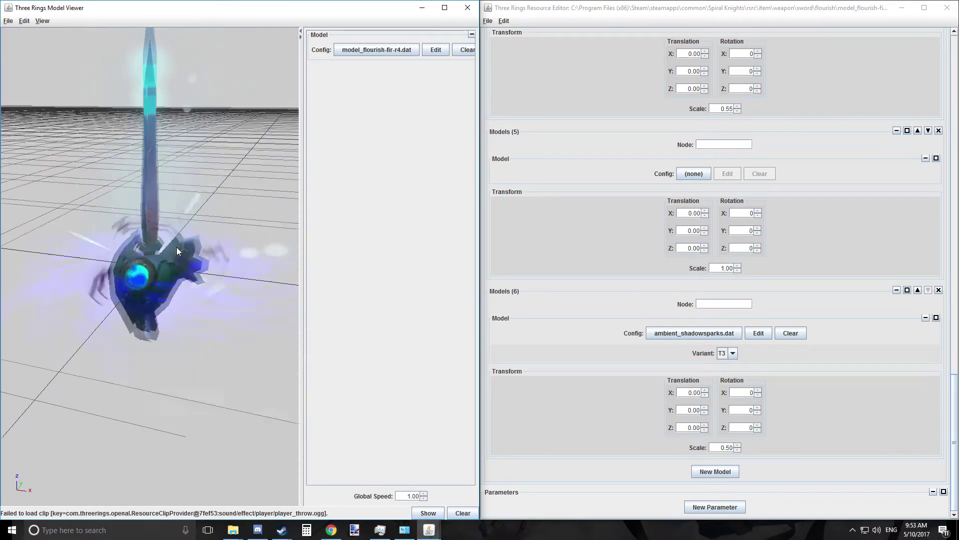
scroll(176, 245, down, 4)
scroll(172, 248, up, 2)
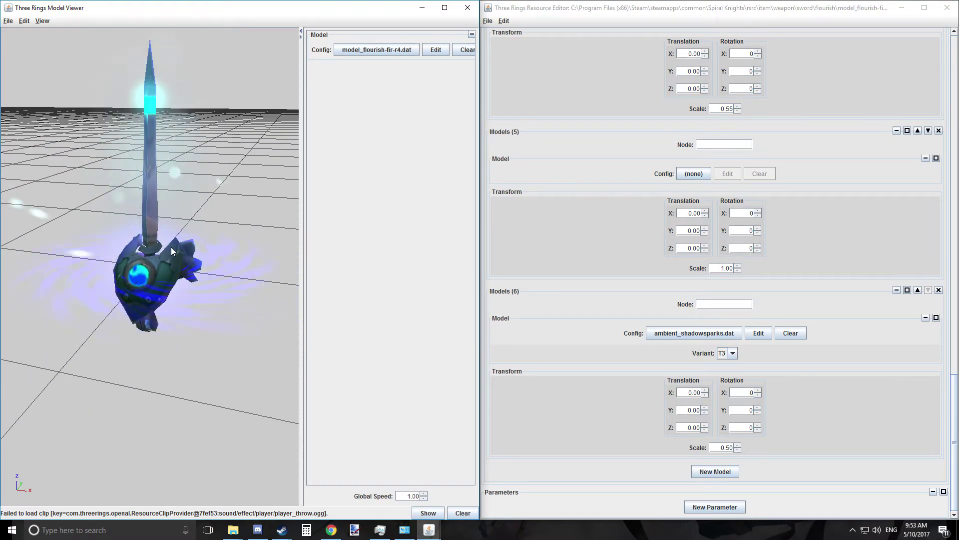
drag(172, 243, 407, 279)
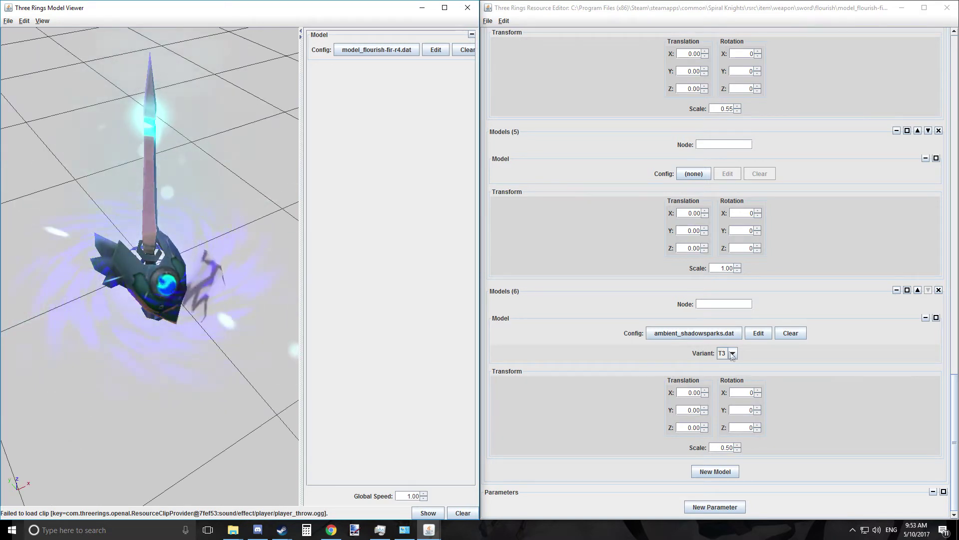
Add a new model slot after Models (6) and save the sword model file.
click(706, 471)
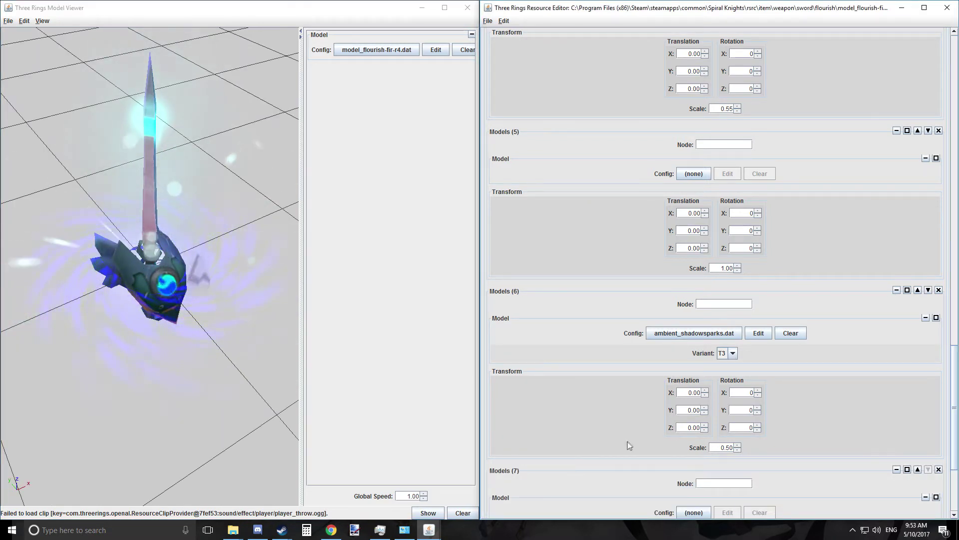
click(489, 21)
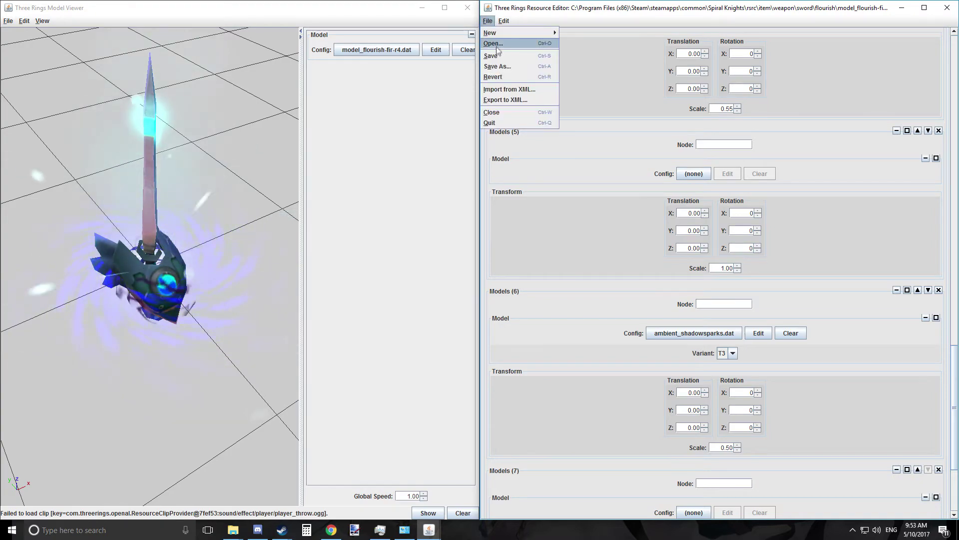
click(500, 56)
scroll(814, 174, down, 4)
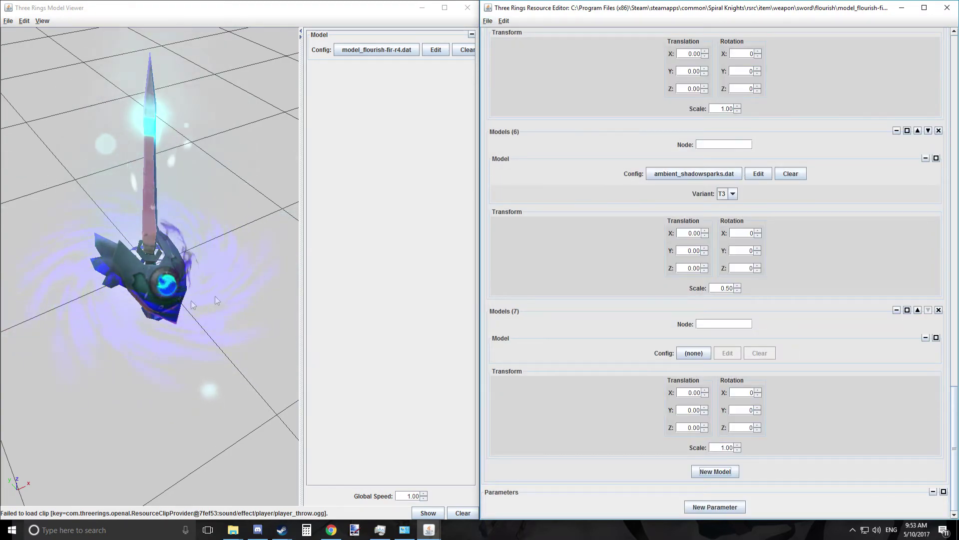
Assign ambient_poisondrip.dat from the particle folder to Models (7) and preview it on the sword.
drag(215, 296, 197, 193)
click(690, 352)
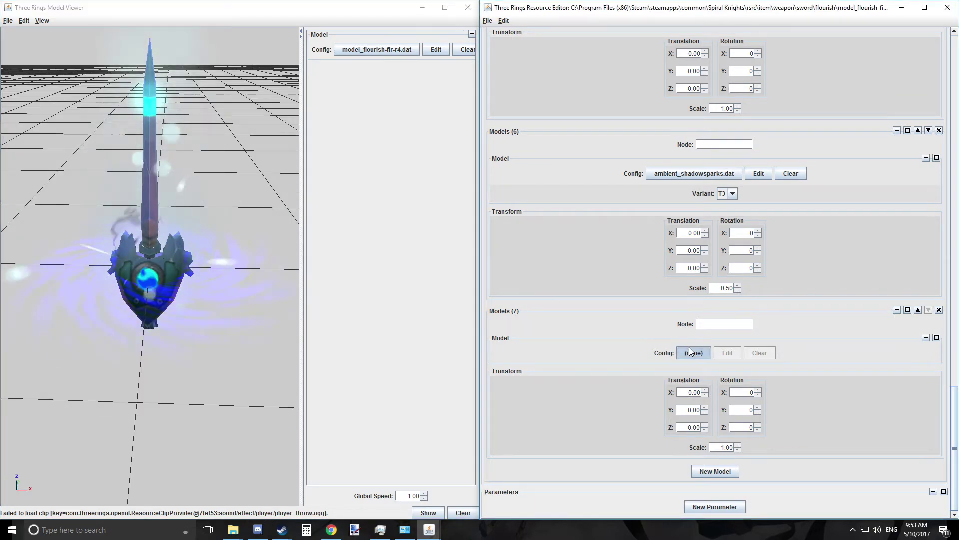
scroll(686, 362, down, 3)
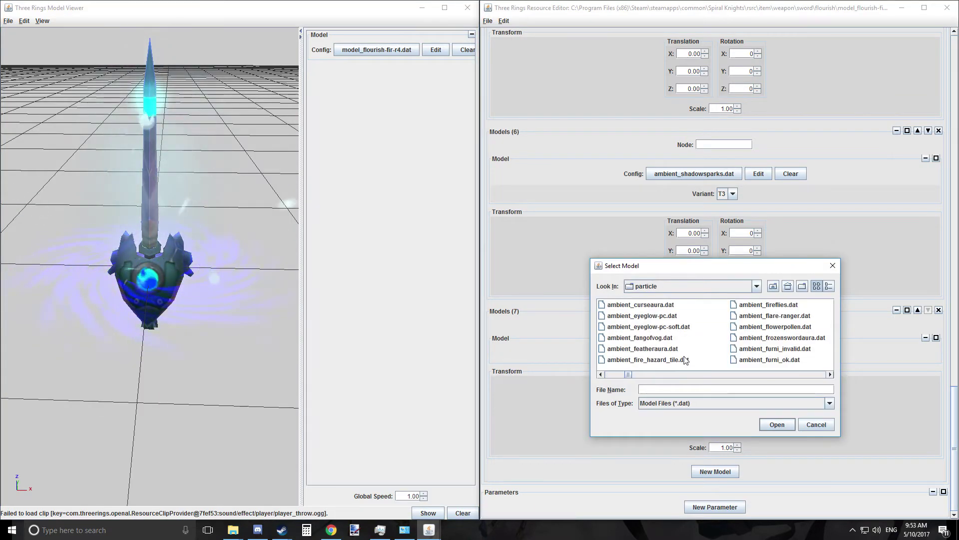
scroll(686, 361, down, 5)
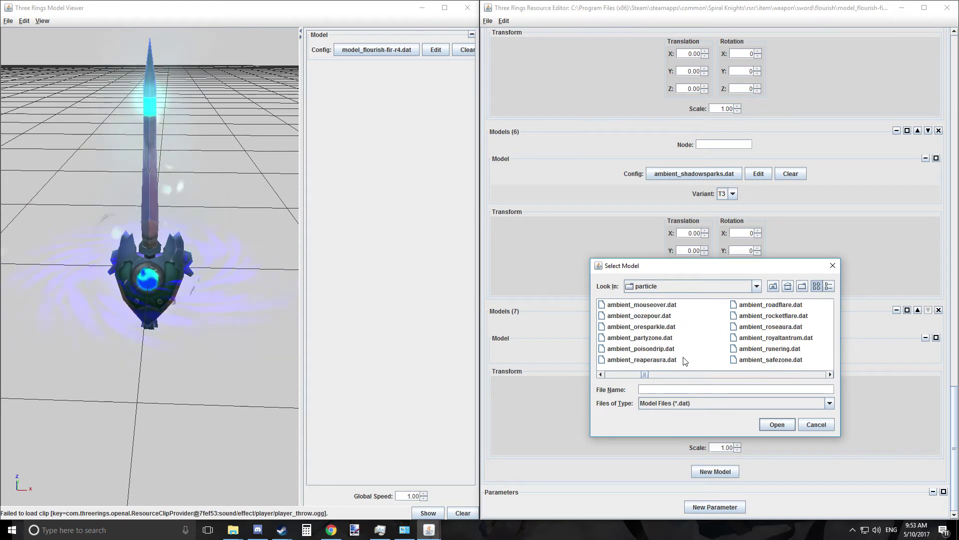
double_click(647, 348)
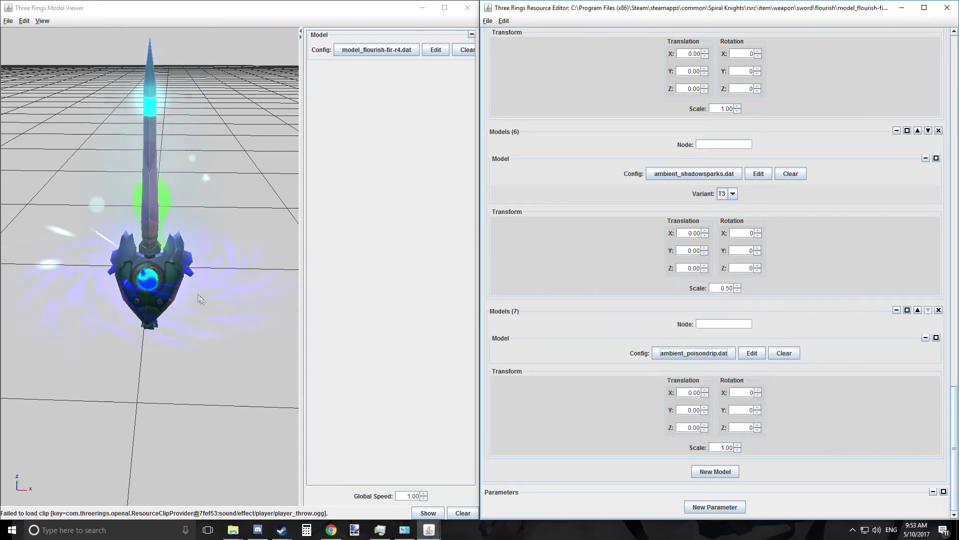
drag(120, 230, 134, 142)
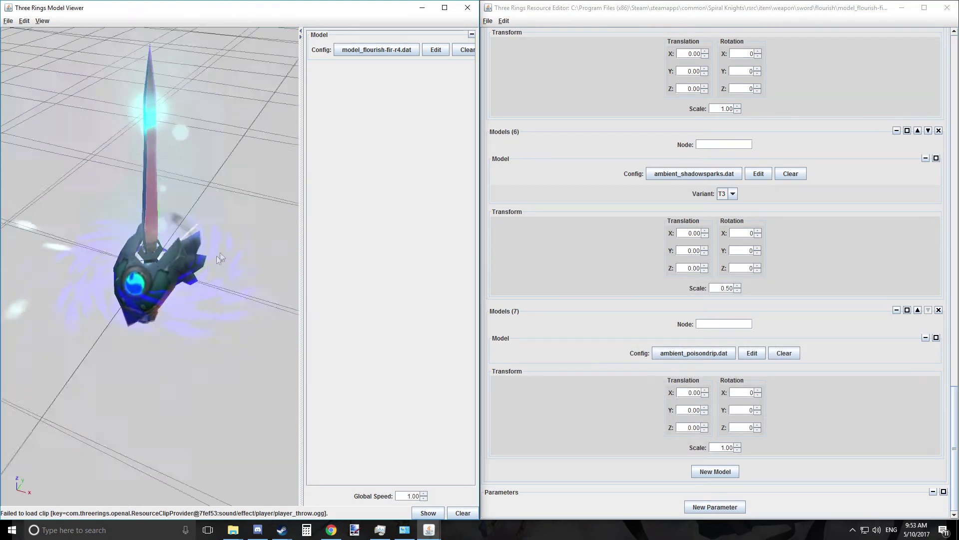
Replace the Models (7) effect with ambient_smokeplume.dat from the particle folder.
click(715, 353)
scroll(758, 344, down, 4)
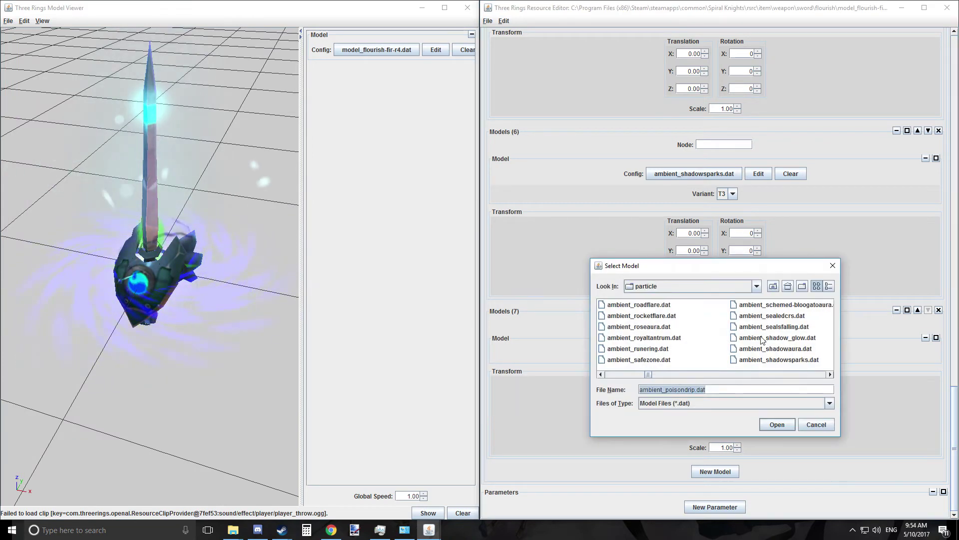
scroll(758, 344, down, 2)
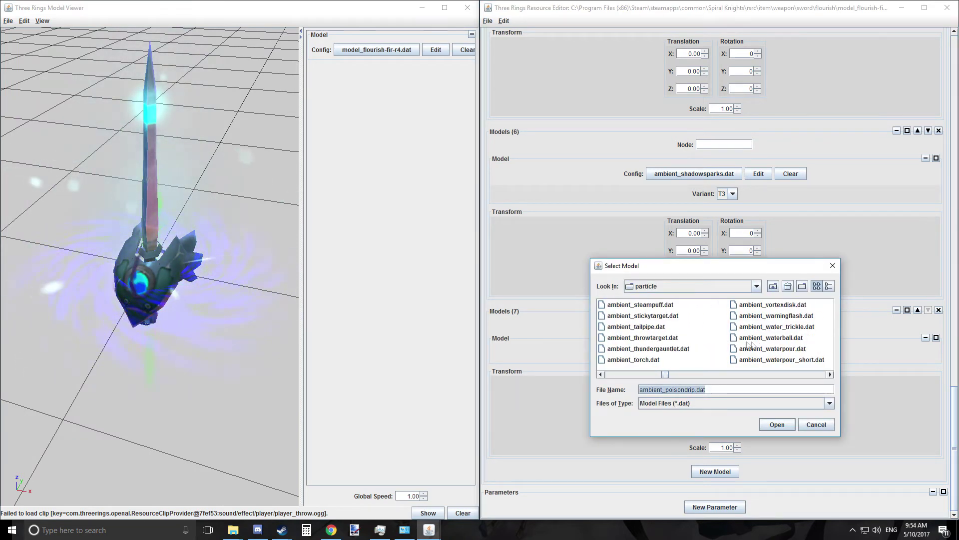
scroll(713, 330, up, 1)
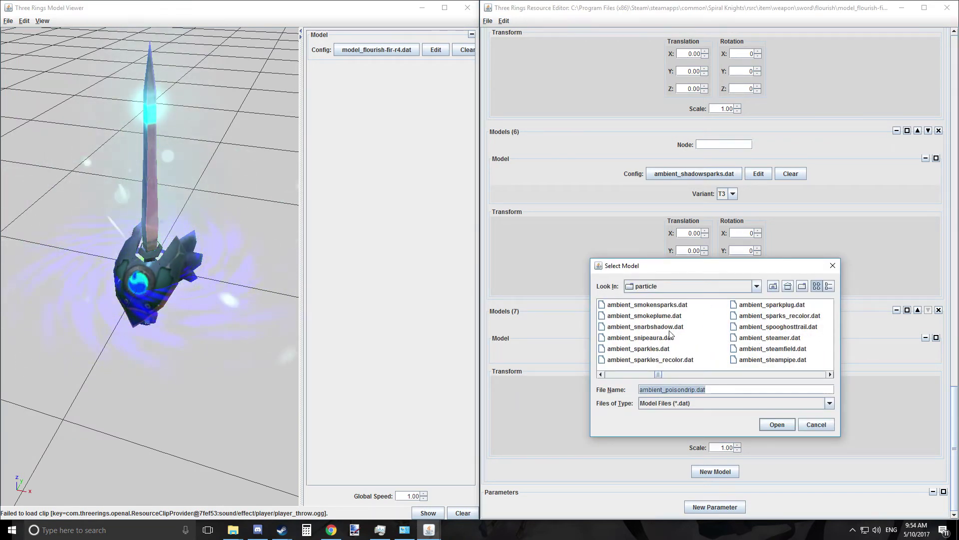
double_click(671, 316)
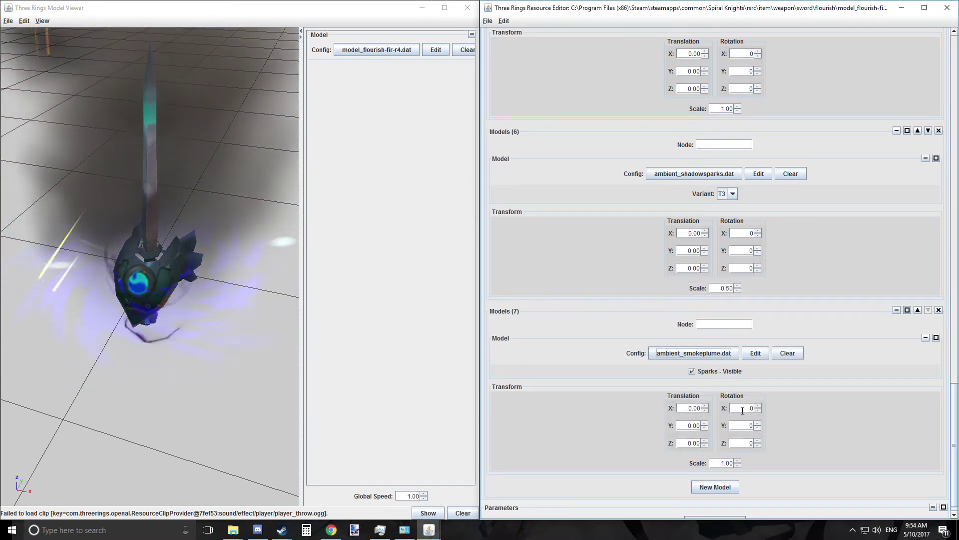
Reduce the scale of Models (7) to 0.04 and check the smoke plume's size in the preview.
scroll(742, 410, down, 1)
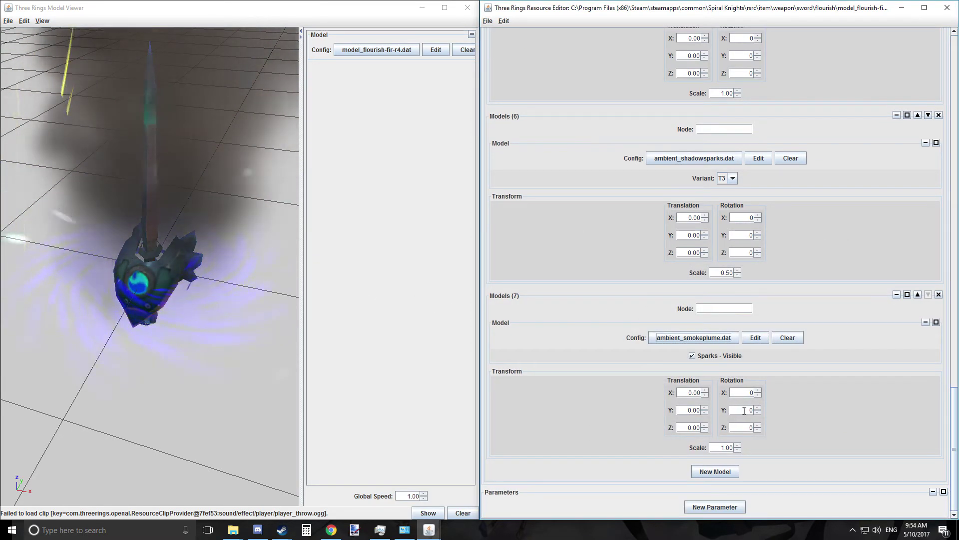
click(737, 450)
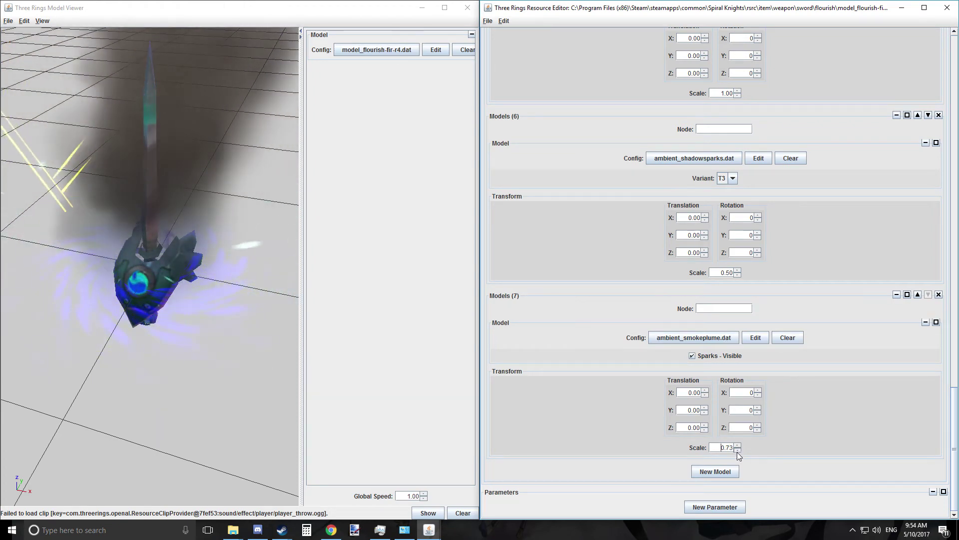
drag(738, 450, 738, 450)
drag(200, 280, 356, 288)
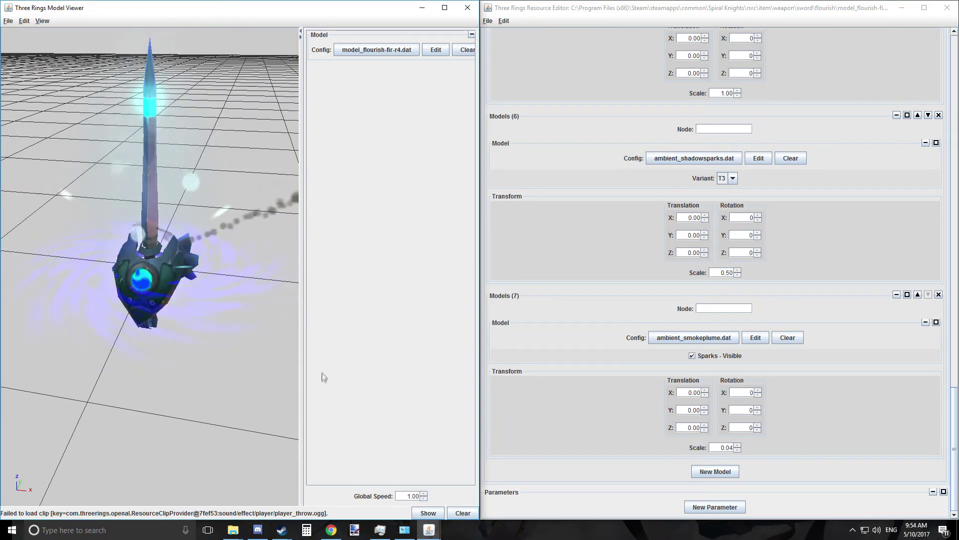
Replace the smoke plume in Models (7) with ambient_smokensparks.dat.
drag(167, 332, 426, 371)
click(694, 338)
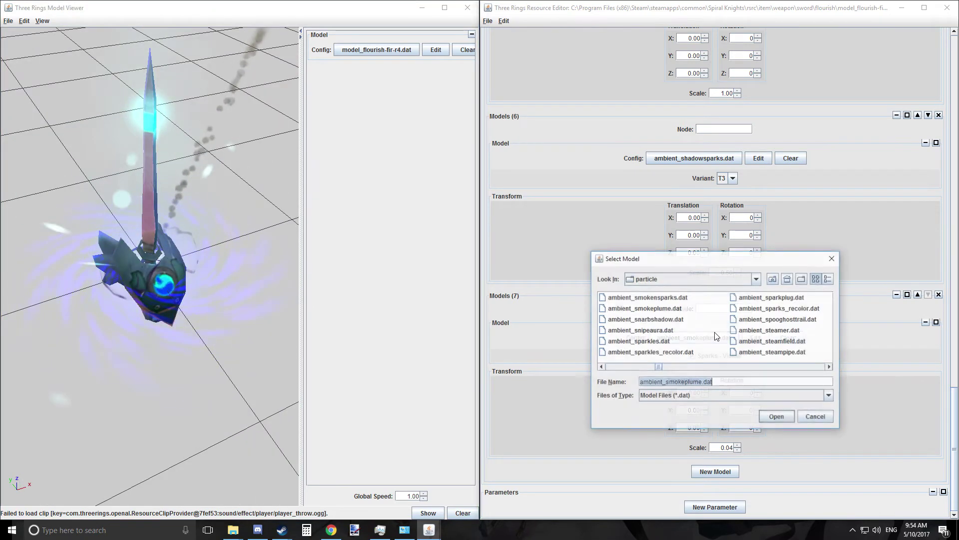
double_click(669, 297)
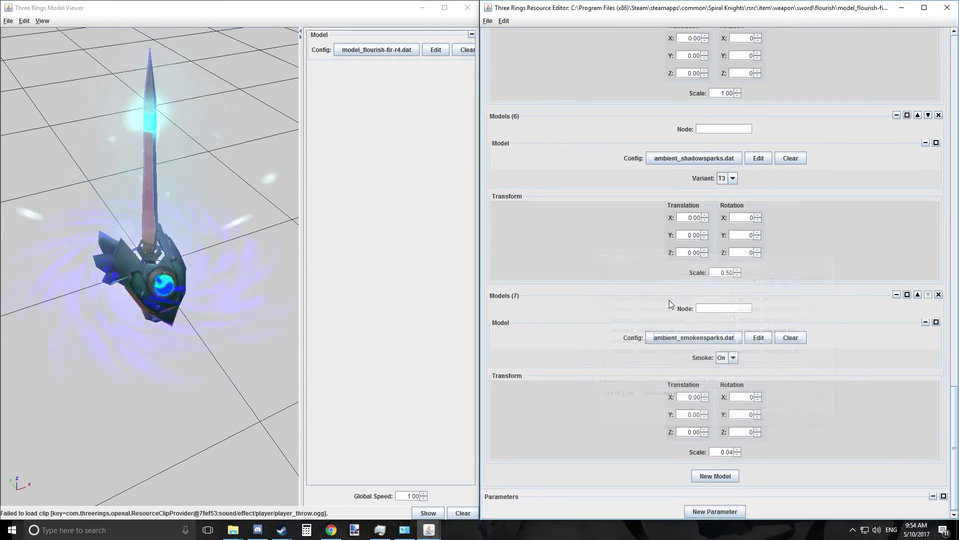
Replace the Models (7) effect with ambient_fireflies.dat from the particle folder and check it on the sword.
click(719, 340)
scroll(717, 343, up, 1)
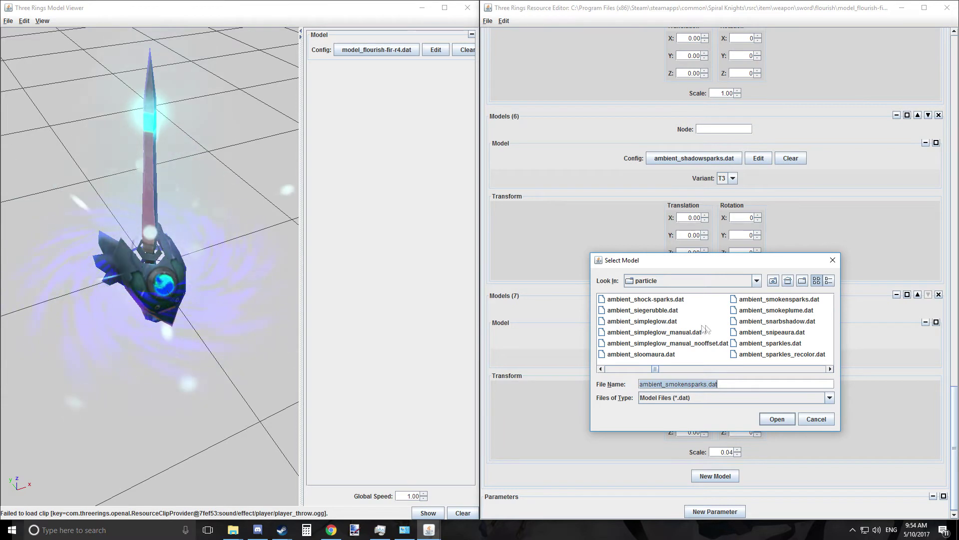
scroll(683, 326, up, 2)
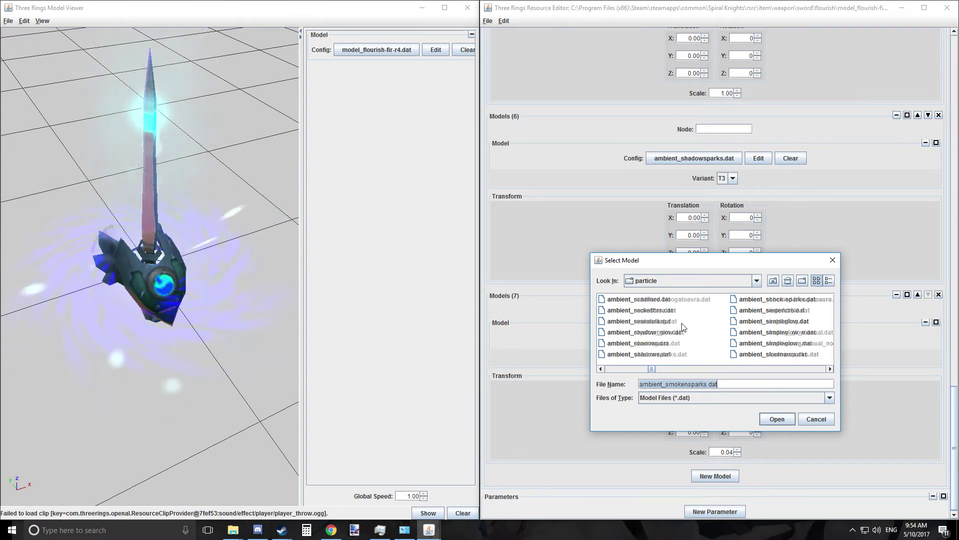
scroll(683, 325, up, 2)
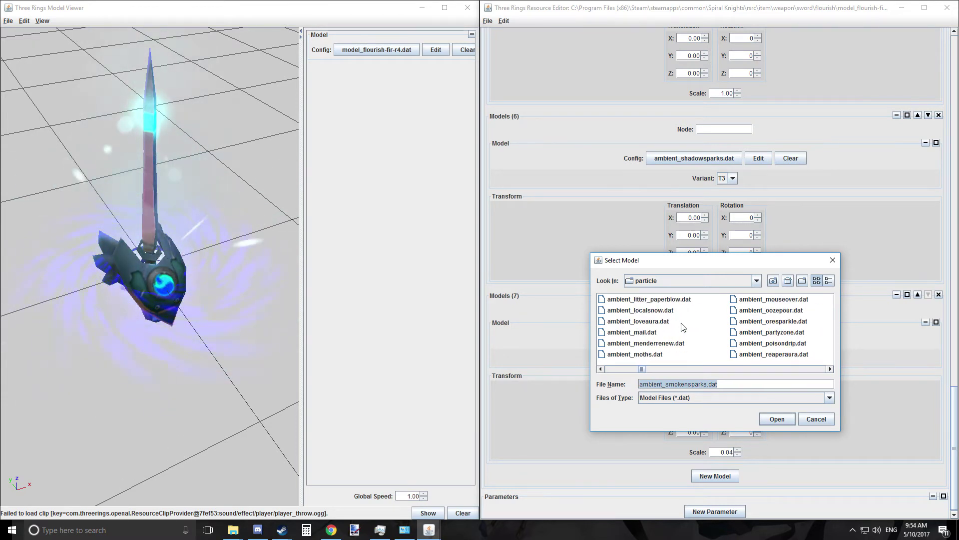
scroll(683, 326, up, 2)
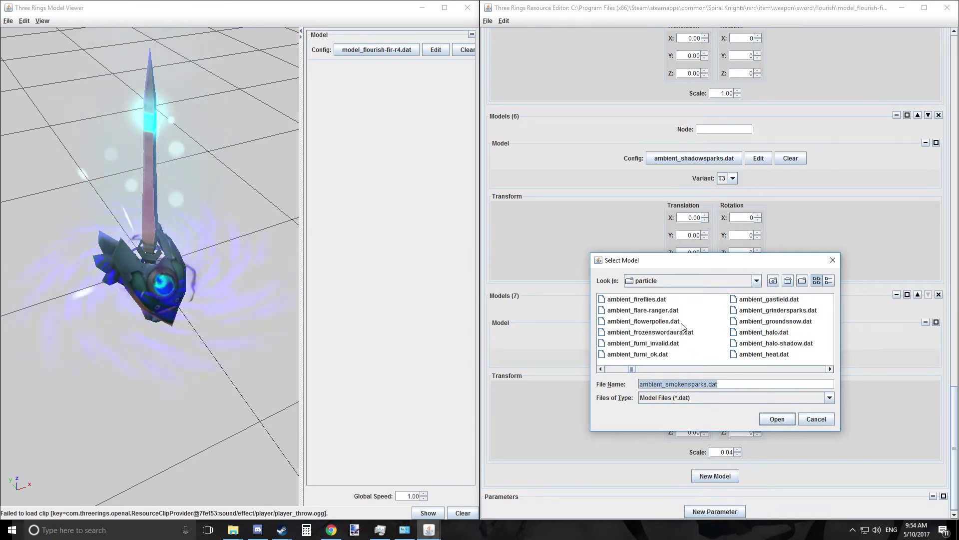
scroll(683, 326, up, 2)
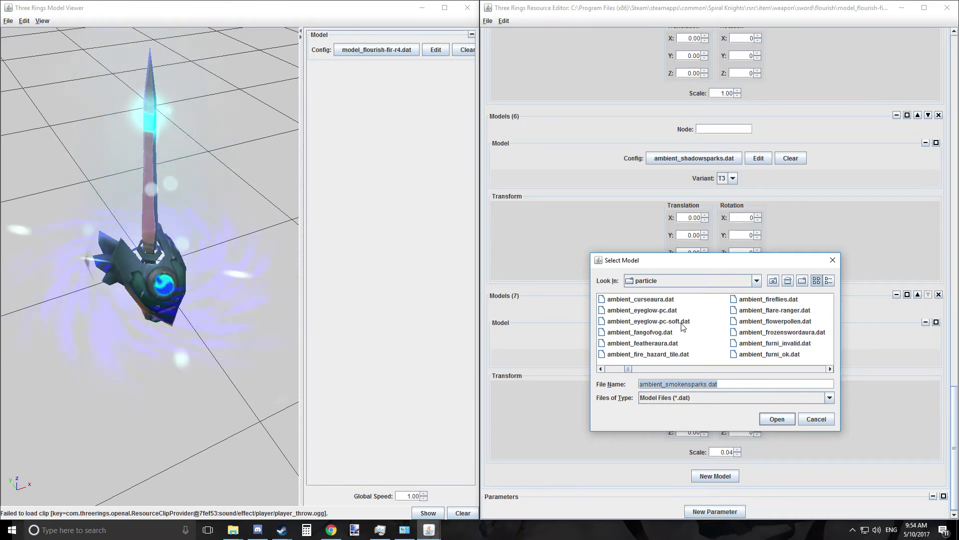
double_click(754, 299)
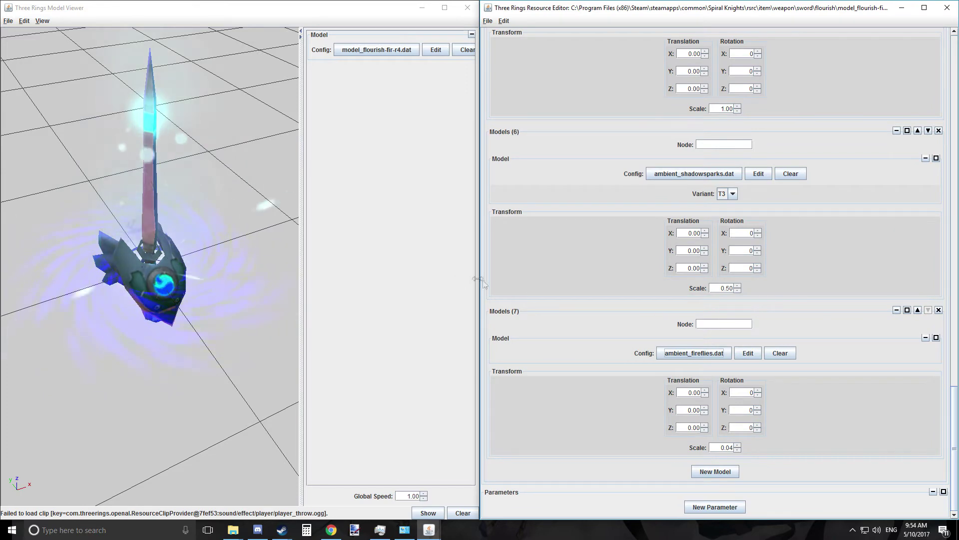
drag(204, 248, 228, 299)
Replace the fireflies effect in Models (7) with ambient_gasfield.dat from the particle folder.
click(694, 353)
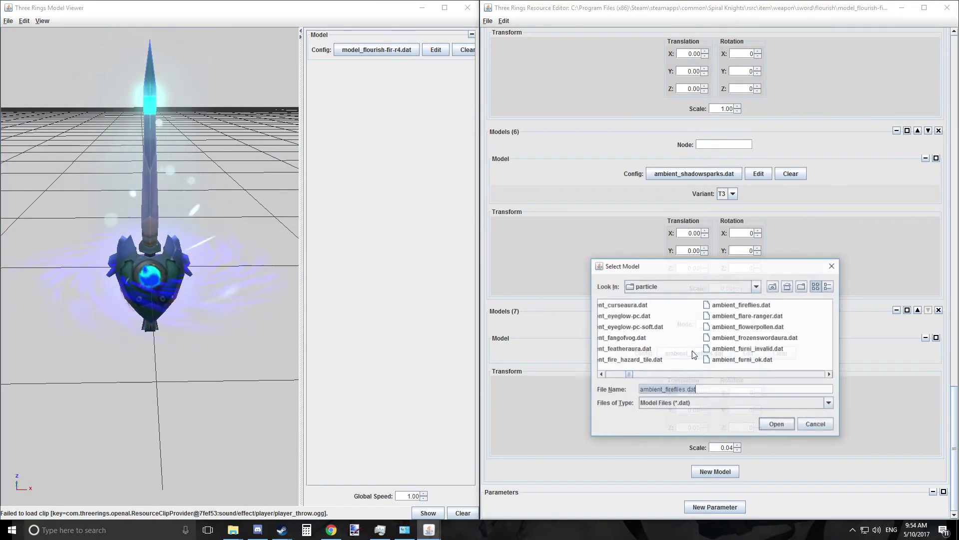
scroll(706, 340, down, 3)
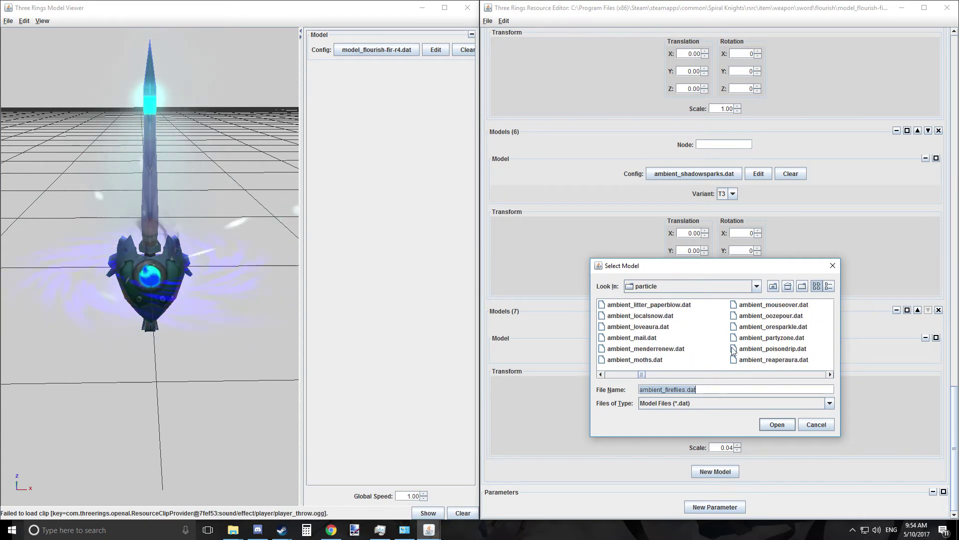
scroll(666, 329, down, 3)
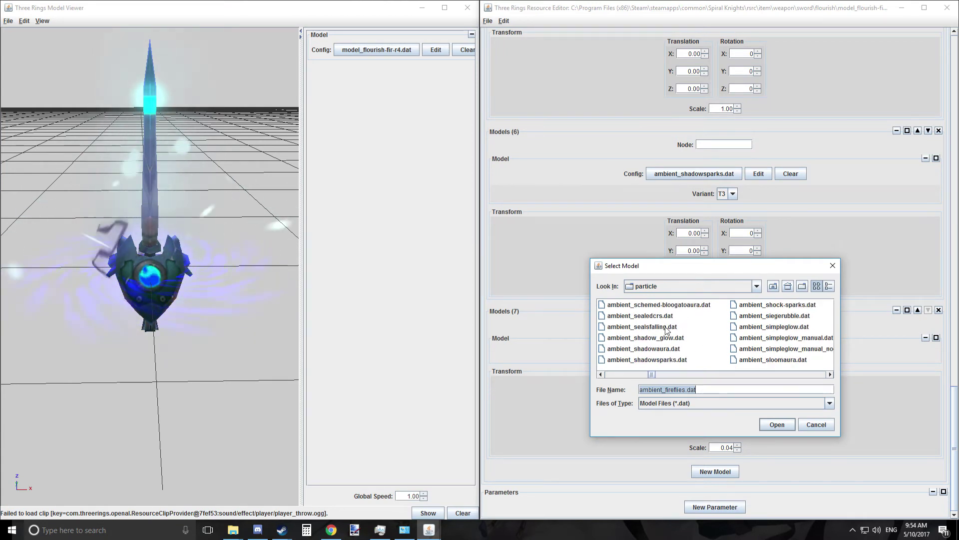
scroll(667, 330, down, 4)
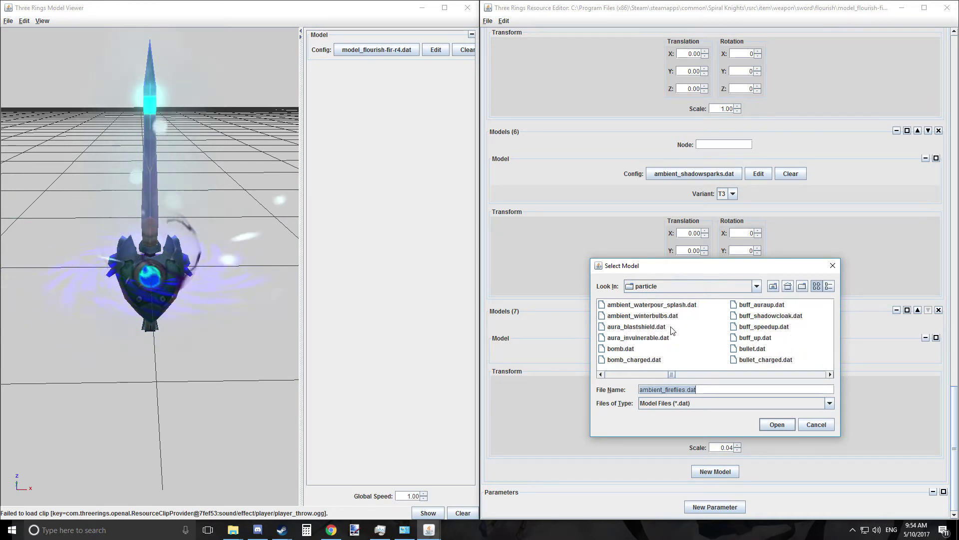
scroll(672, 330, up, 4)
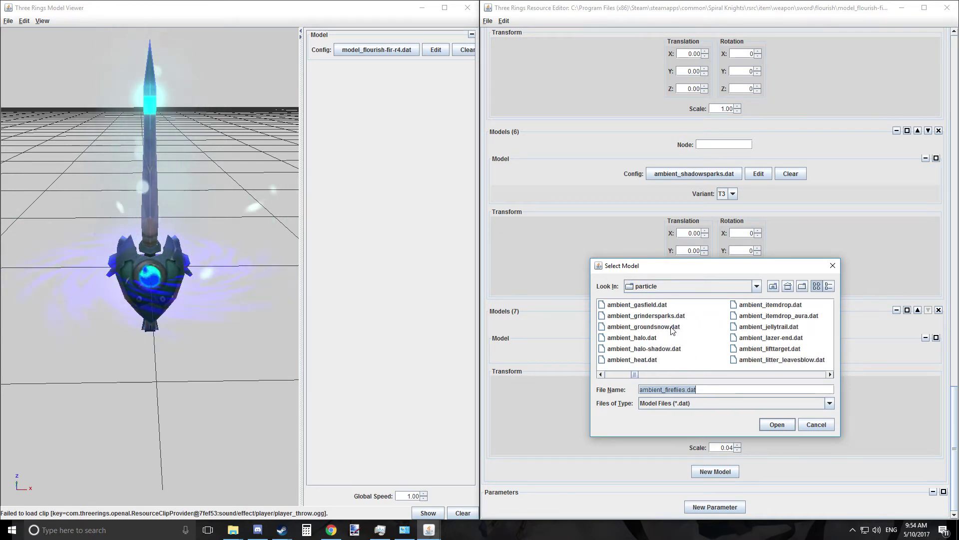
double_click(637, 304)
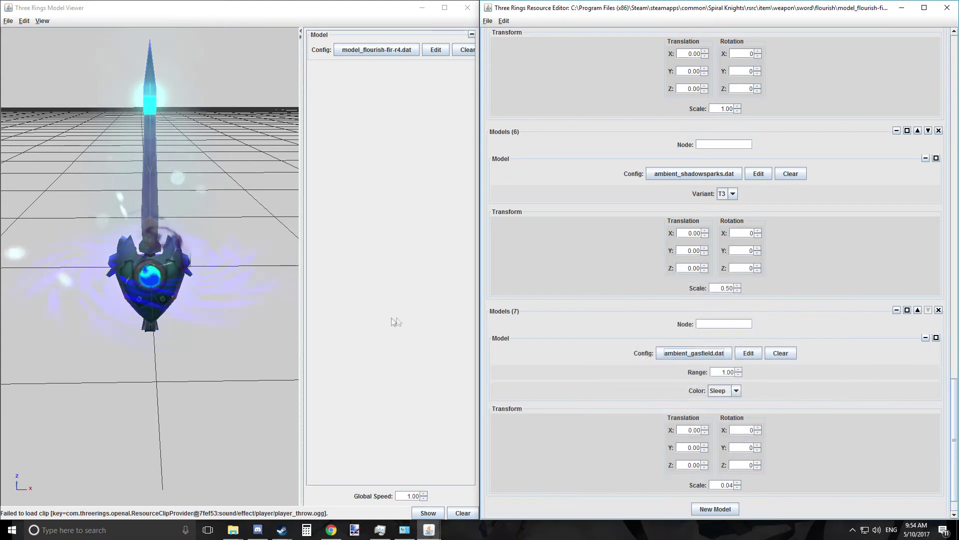
Set the gas field color in Models (7) to Poison and check the sword preview from farther away.
scroll(619, 371, down, 1)
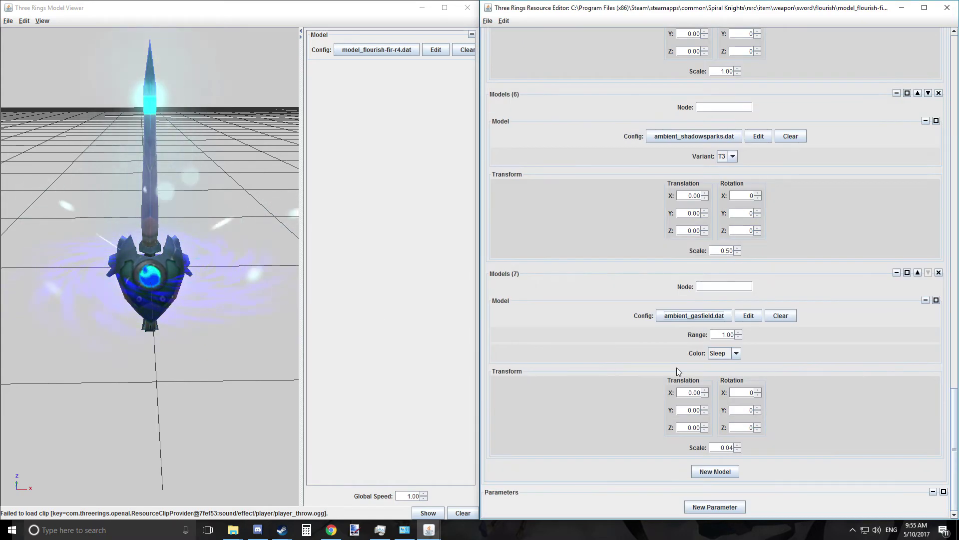
click(727, 353)
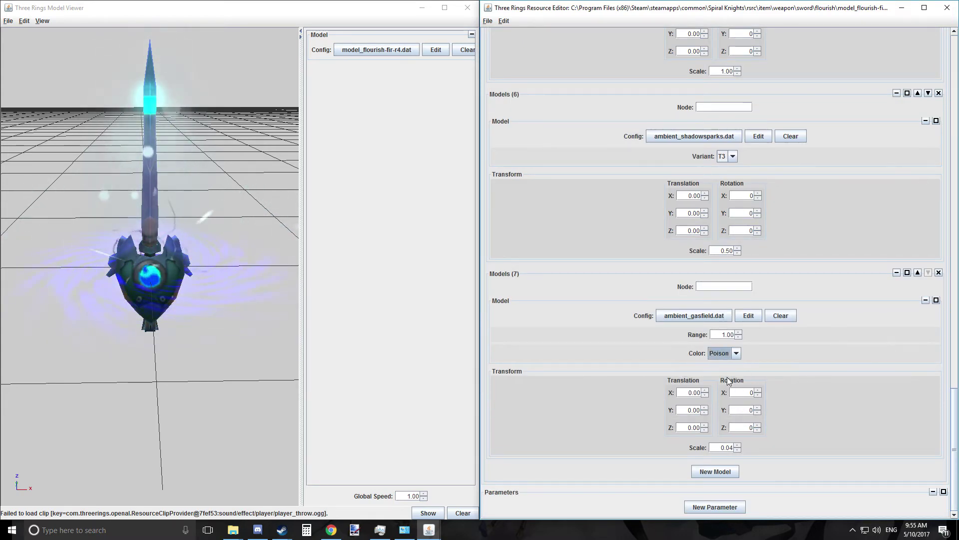
scroll(263, 299, down, 5)
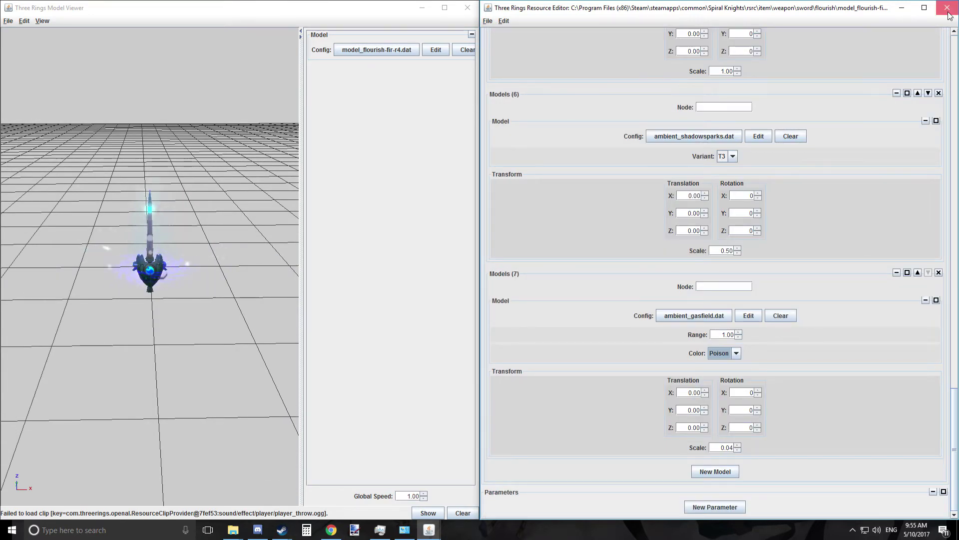
Close the resource editor and reselect model_flourish-fir-r4.dat in the model viewer.
click(948, 12)
click(387, 49)
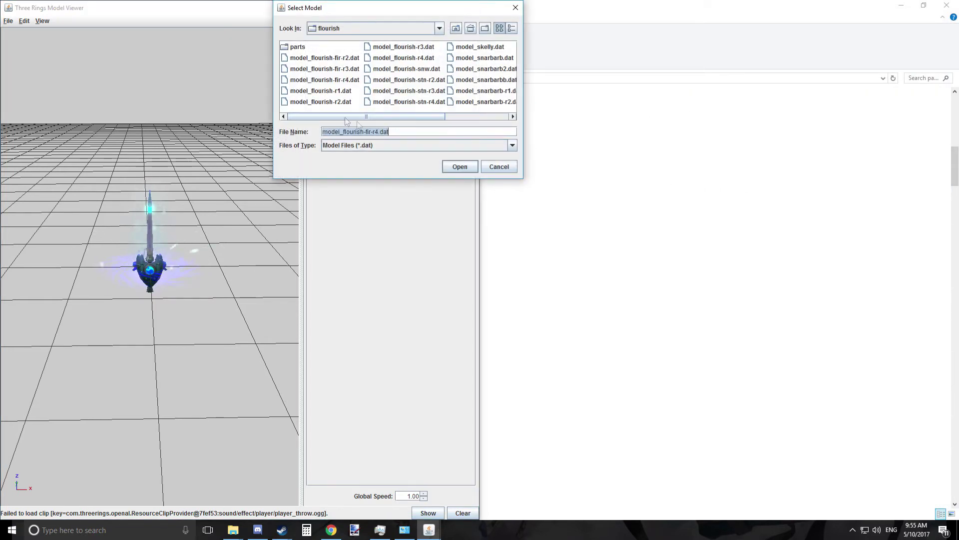
double_click(316, 82)
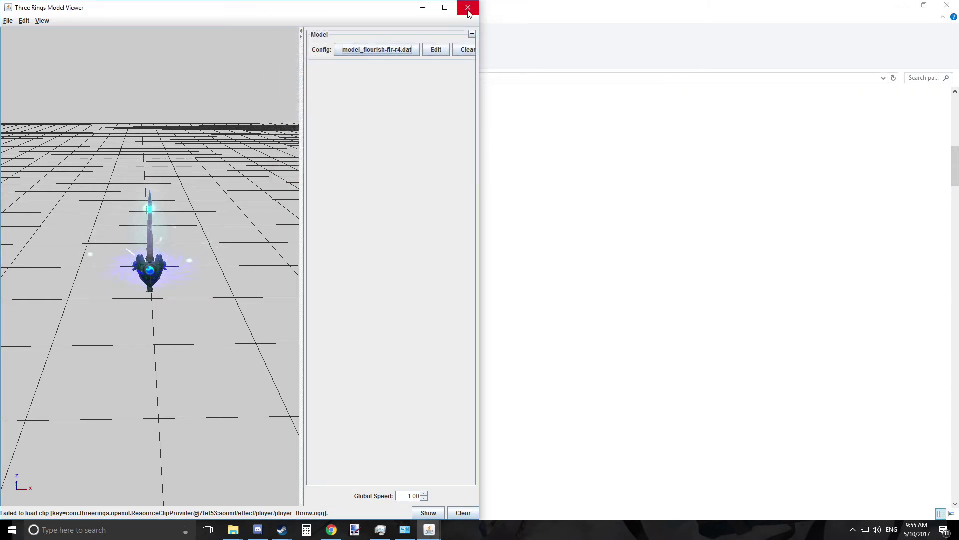
Close the model viewer and relaunch spiralspy-1.4 from the Spiral Knights folder under steamapps on drive C.
click(469, 6)
click(176, 77)
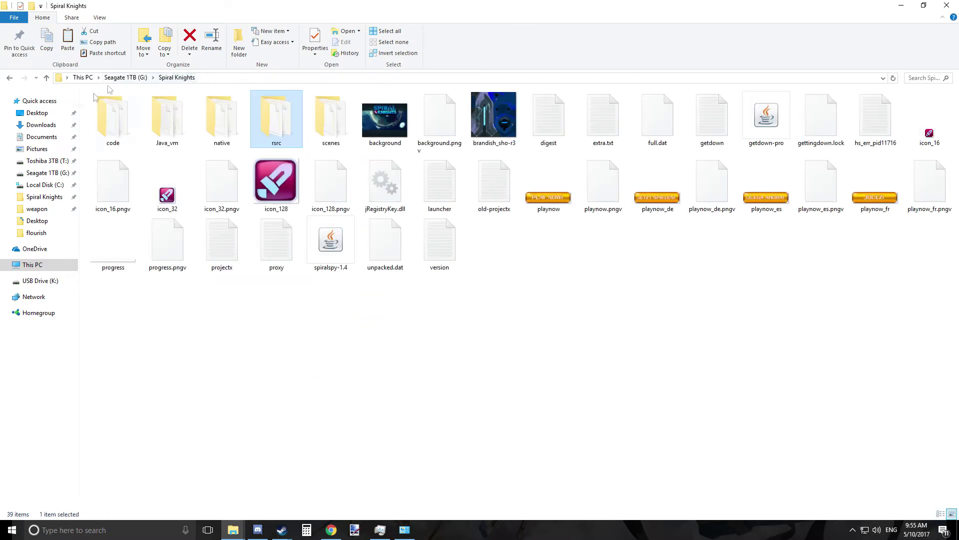
click(55, 162)
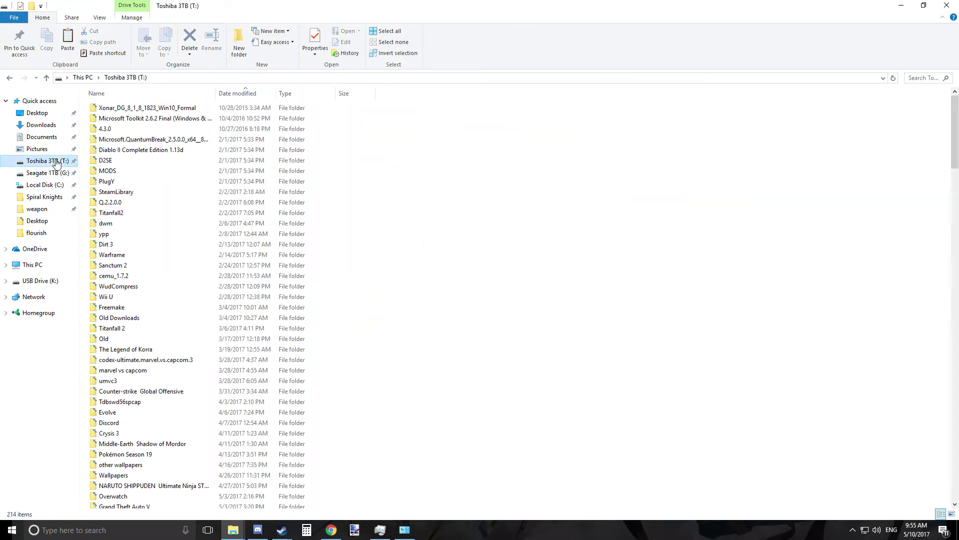
click(41, 185)
click(44, 196)
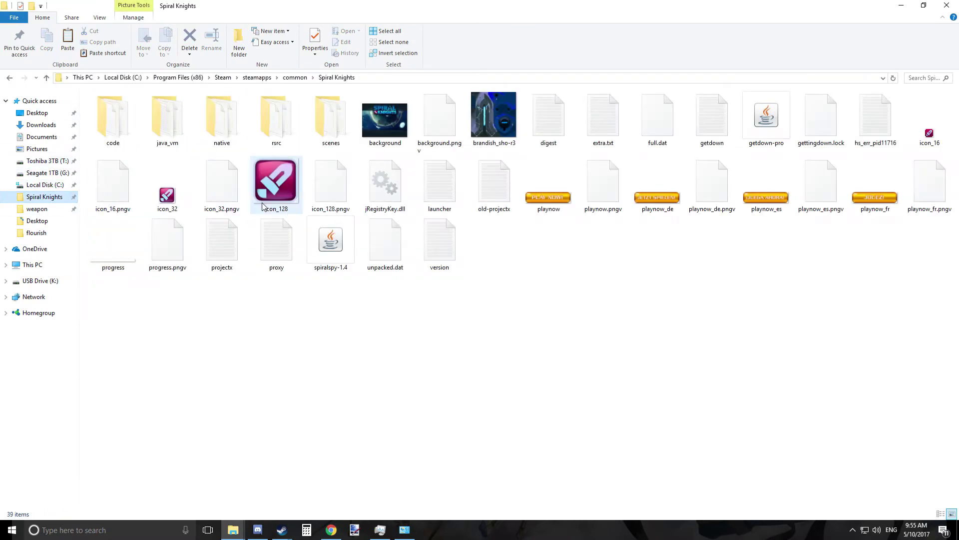
click(322, 254)
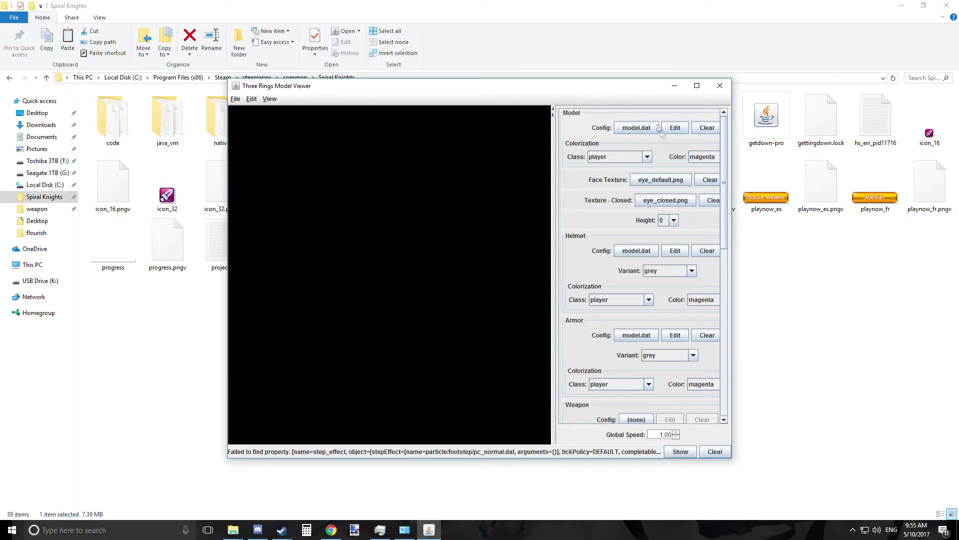
Load model_flourish-fir-r4.dat from the item/weapon/sword/flourish folder into the model viewer.
click(642, 128)
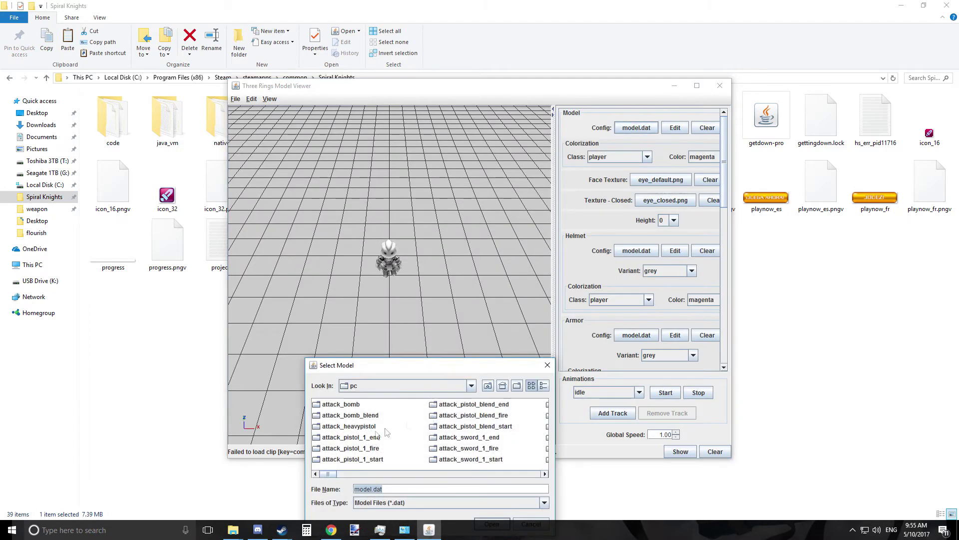
click(488, 386)
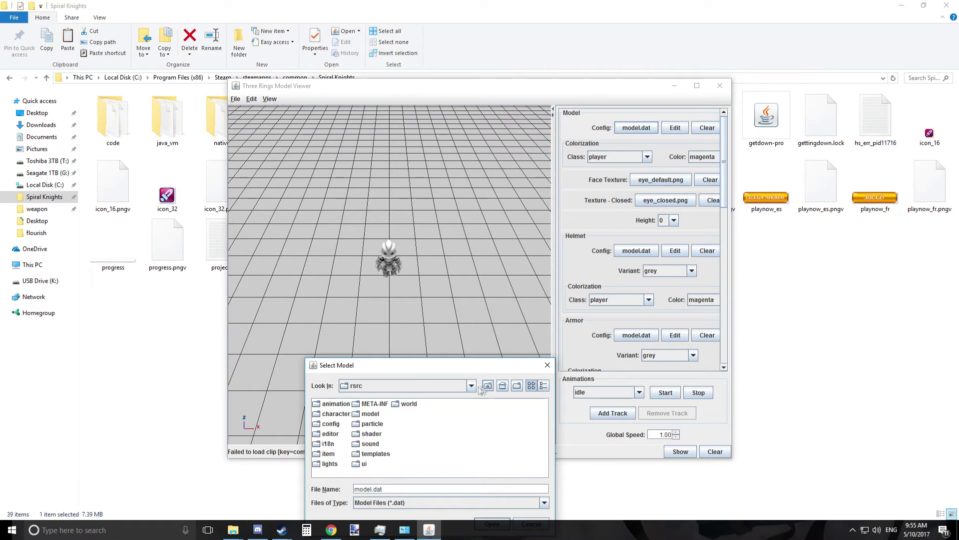
double_click(322, 454)
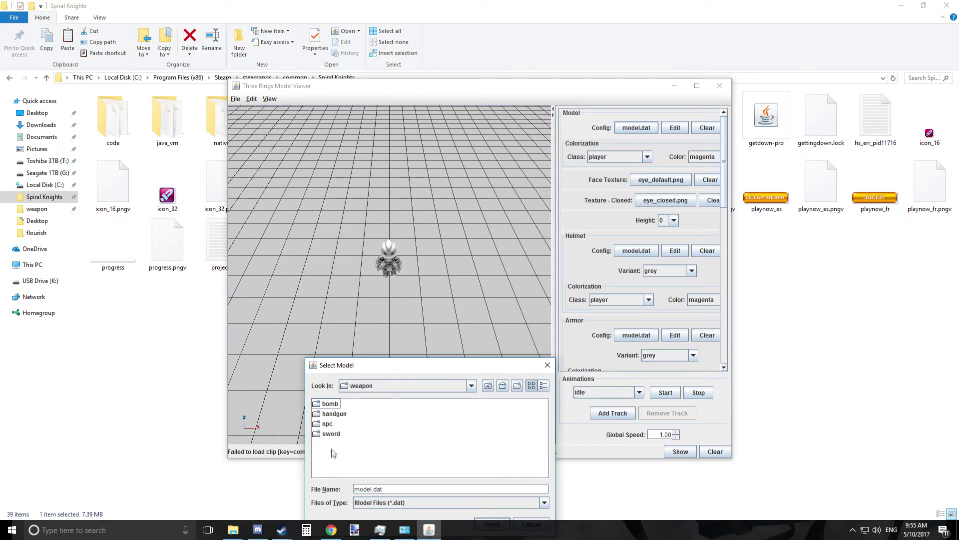
double_click(319, 435)
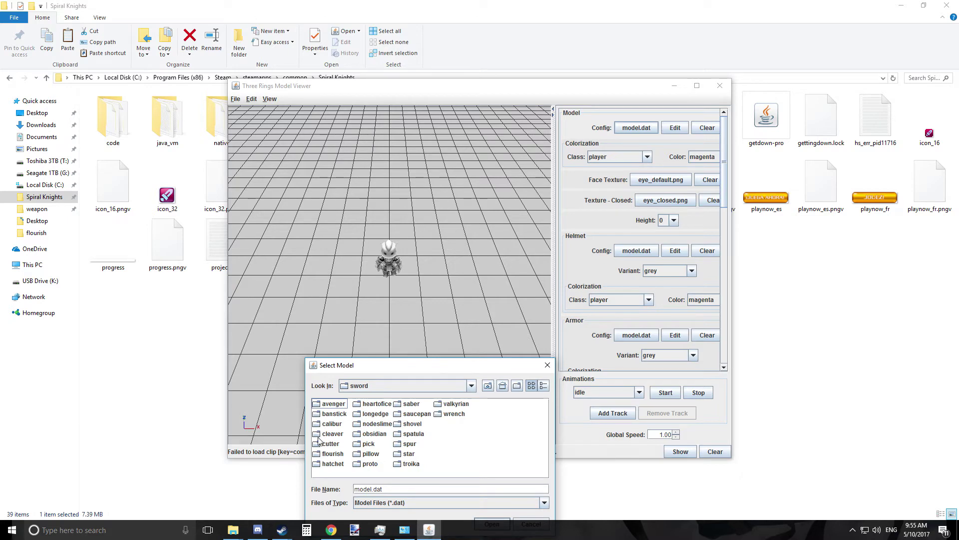
double_click(330, 454)
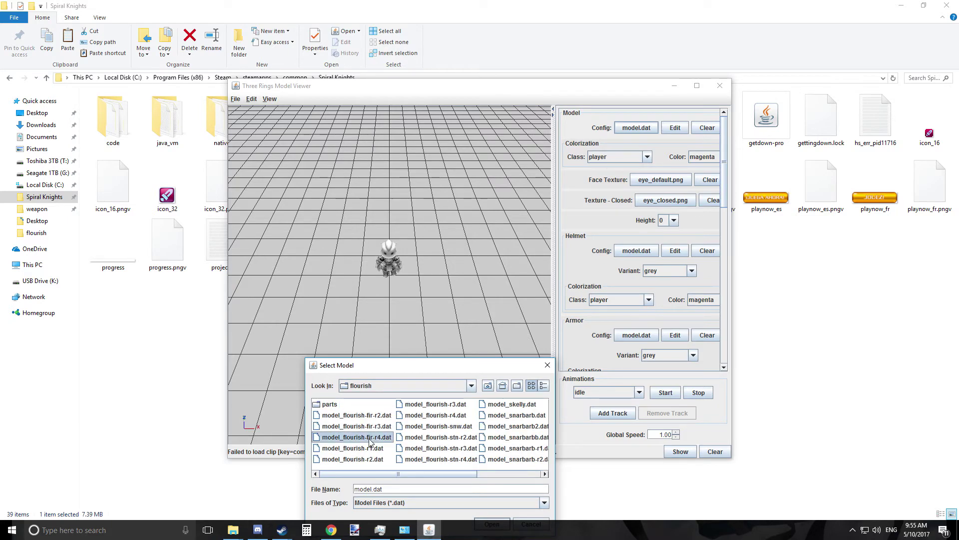
double_click(370, 438)
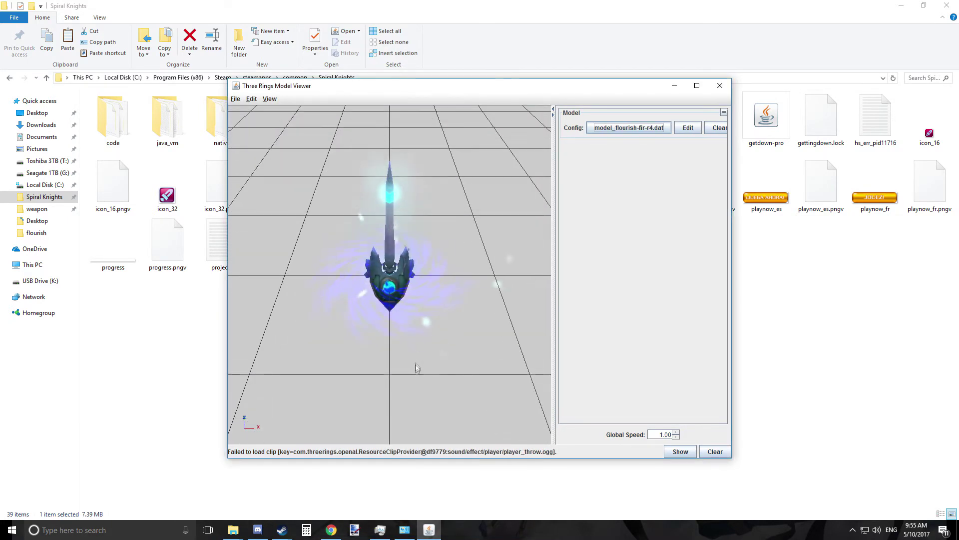
Open the sword model in the resource editor and arrange the viewer and editor side by side.
drag(415, 364, 396, 278)
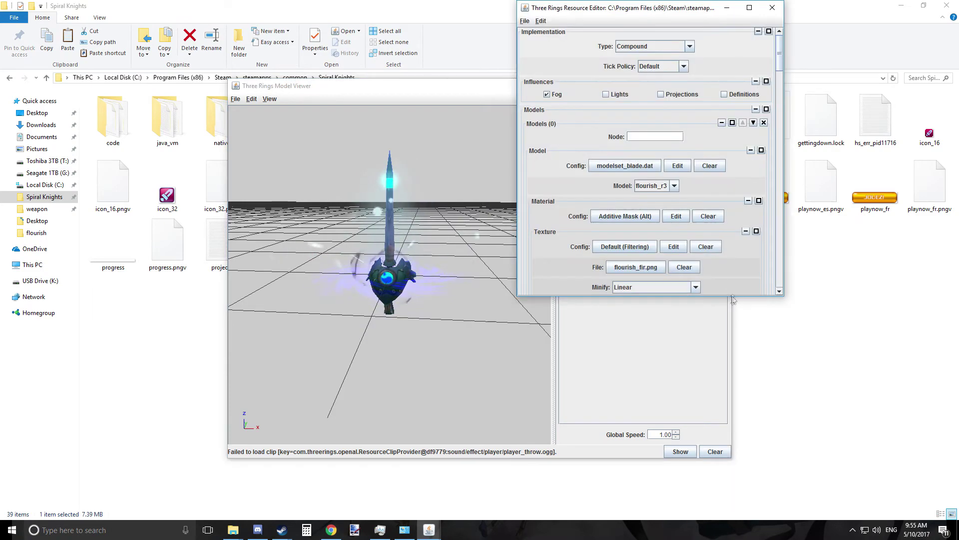
scroll(692, 234, down, 10)
drag(399, 89, 1, 60)
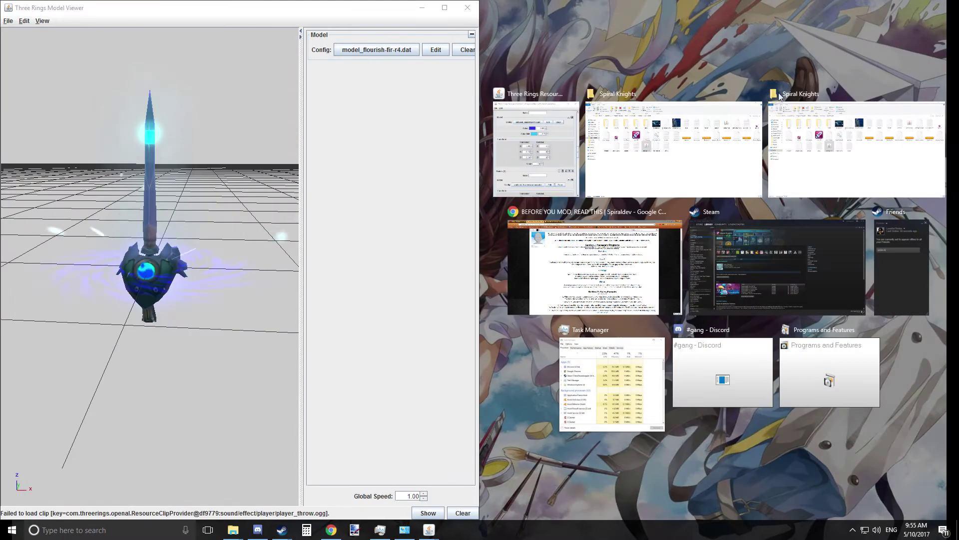
click(794, 234)
Assign ambient_gasfield.dat from the rsrc/particle folder to the empty Models (5) entry.
scroll(796, 235, down, 3)
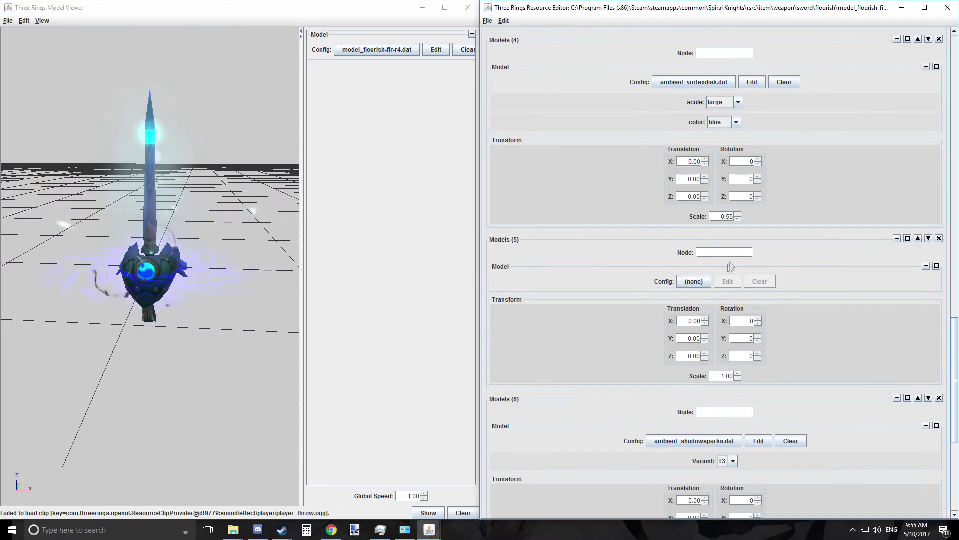
click(707, 282)
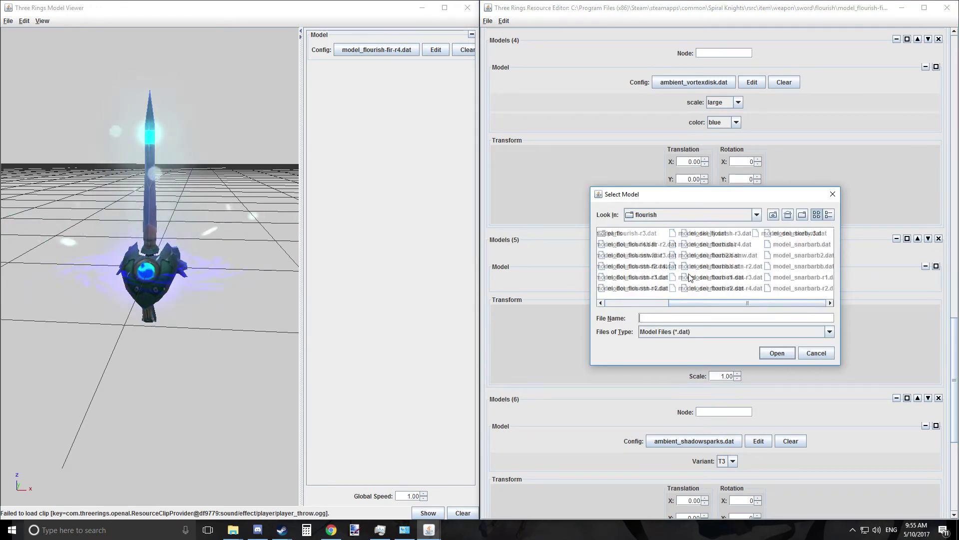
click(778, 216)
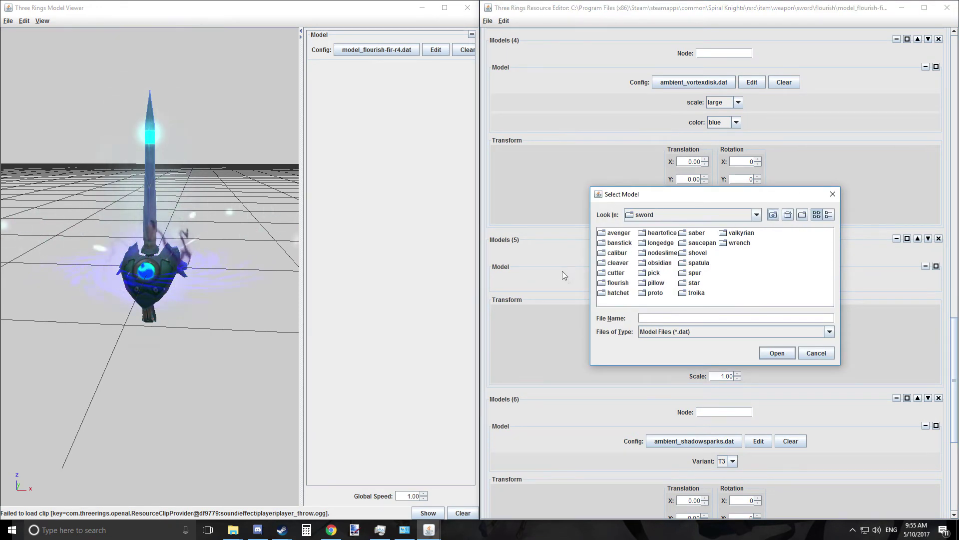
double_click(620, 287)
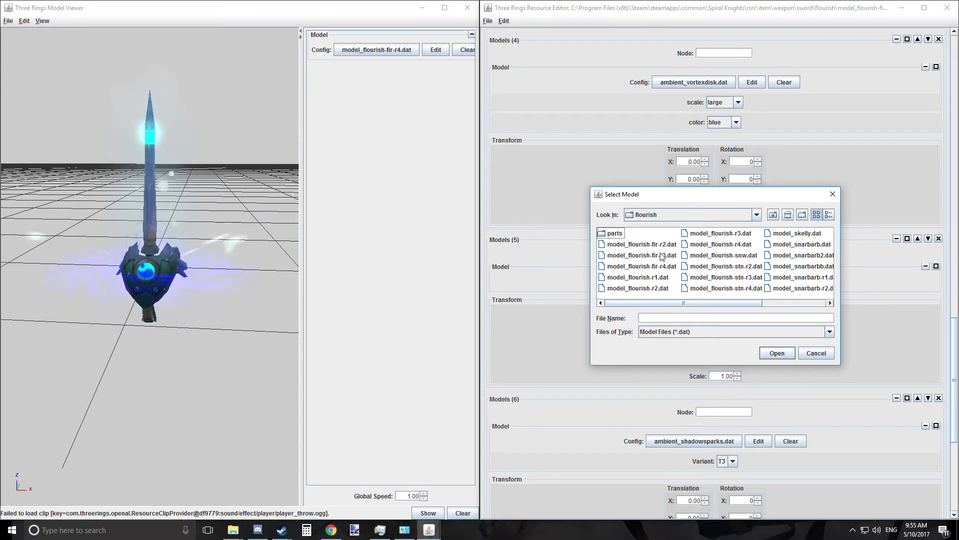
click(776, 216)
click(775, 216)
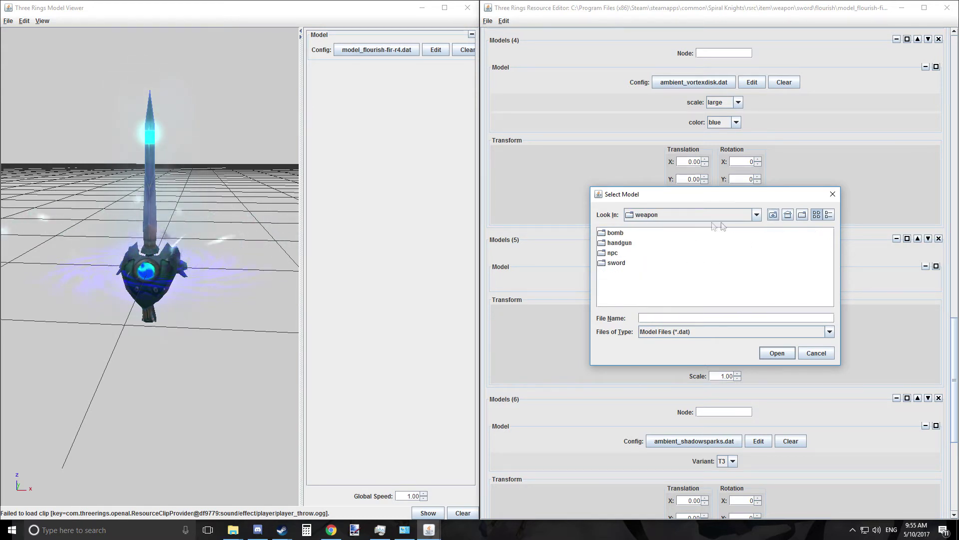
click(773, 216)
click(773, 216)
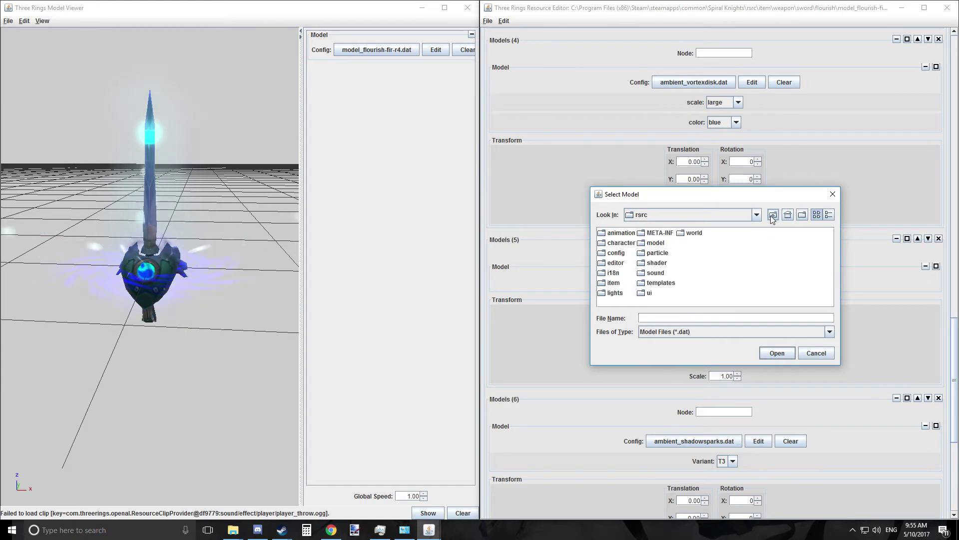
double_click(667, 256)
scroll(699, 255, down, 5)
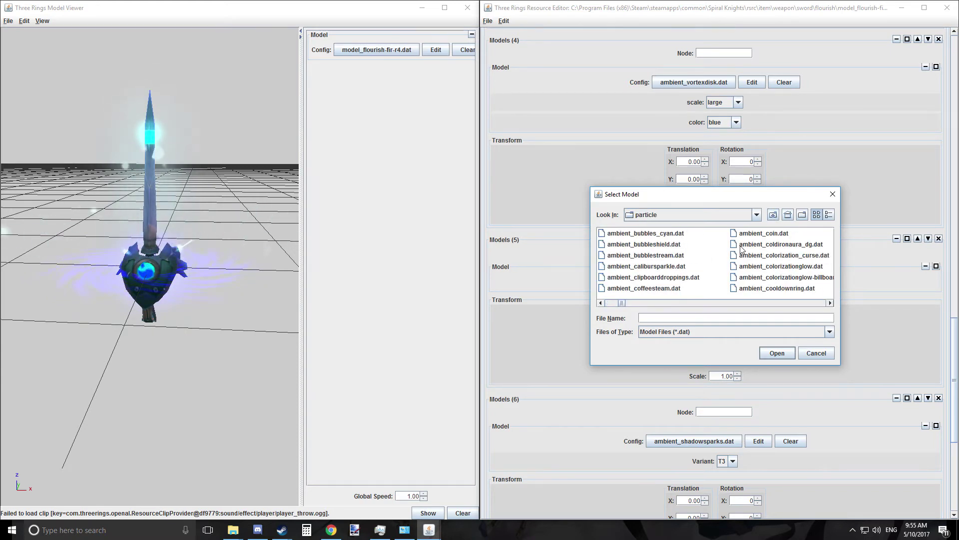
double_click(769, 232)
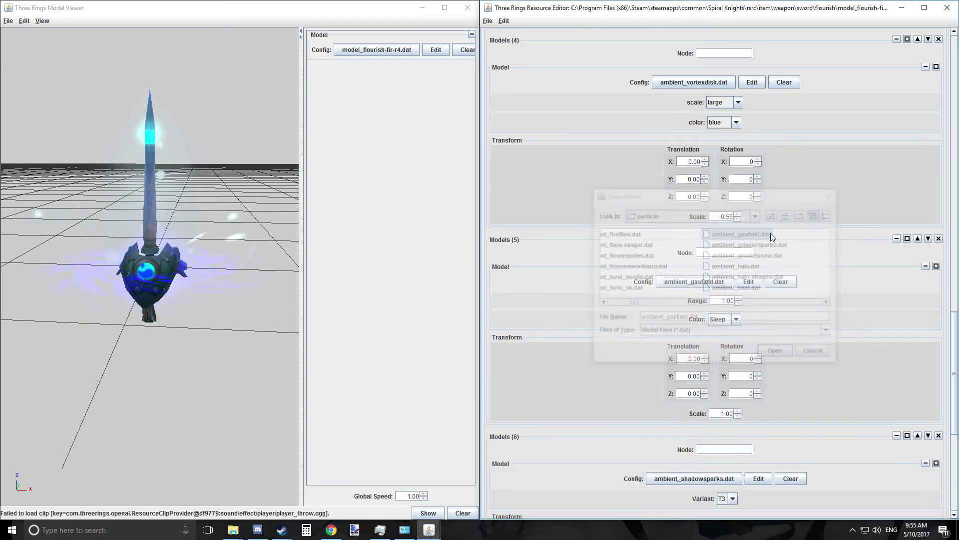
Set the Models (5) gas field's range to 0.74 and its color to Freeze.
drag(159, 233, 190, 225)
scroll(267, 259, down, 5)
scroll(191, 226, up, 5)
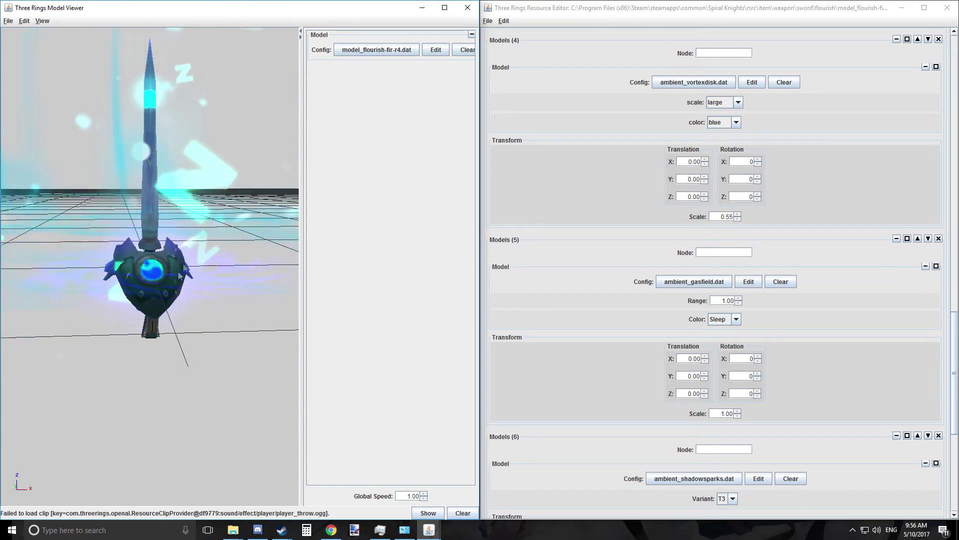
scroll(157, 286, down, 5)
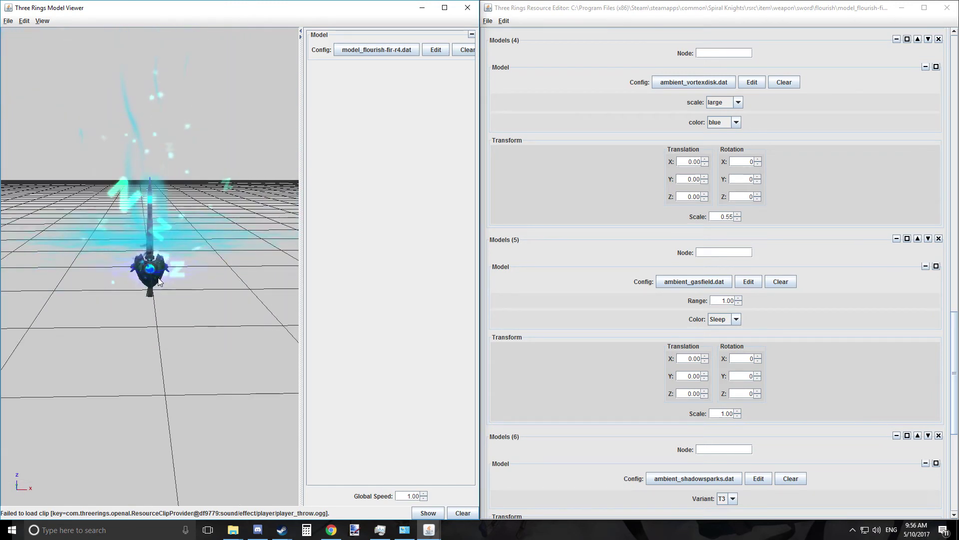
click(741, 304)
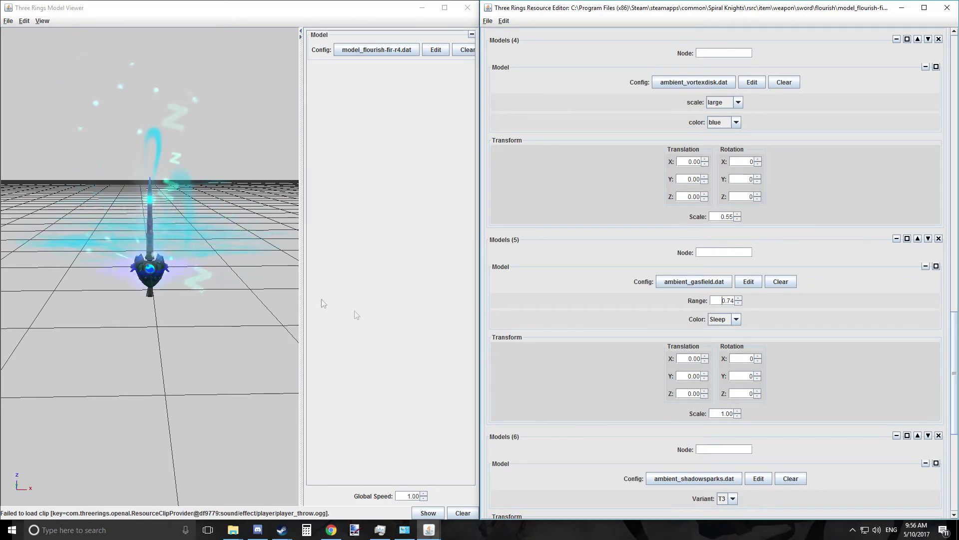
drag(240, 312, 378, 375)
click(736, 319)
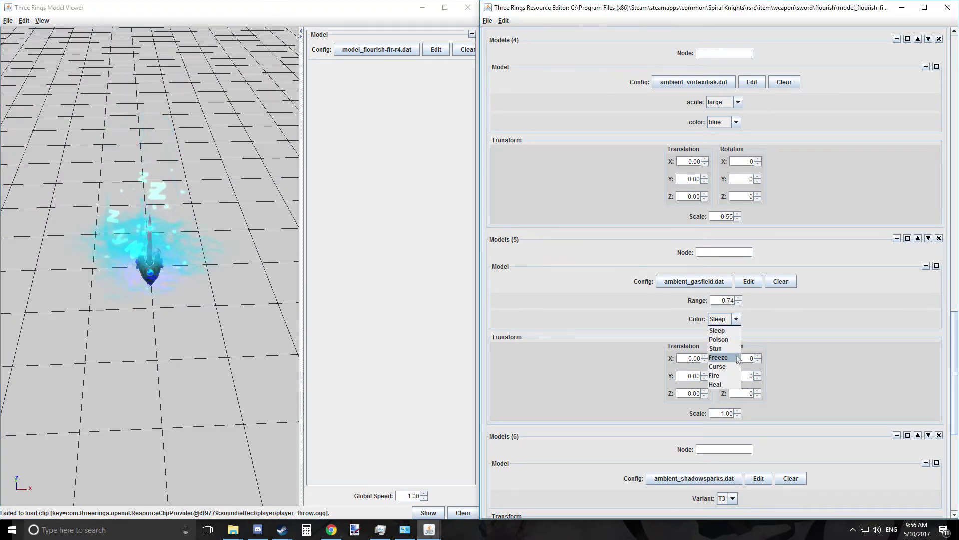
click(719, 357)
drag(260, 215, 220, 280)
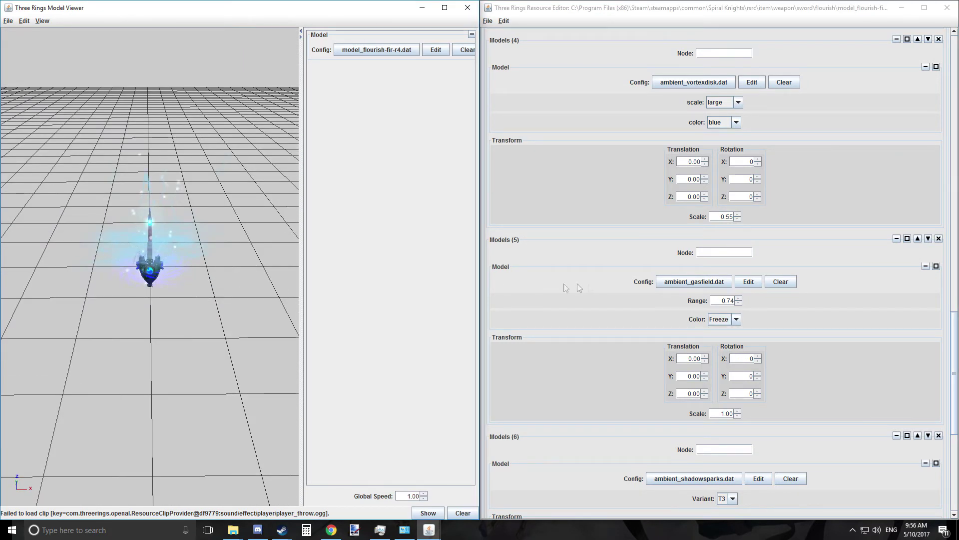
Lower the Models (5) gas field to a Z translation of -0.47 and check its placement around the sword.
click(705, 395)
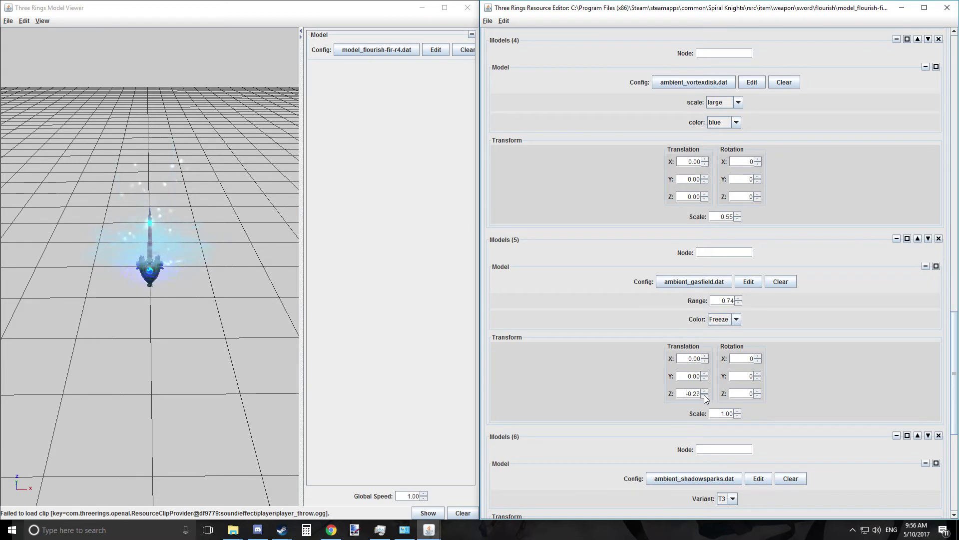
drag(168, 274, 184, 334)
scroll(158, 290, up, 6)
scroll(163, 382, down, 6)
scroll(232, 290, up, 5)
scroll(155, 366, down, 5)
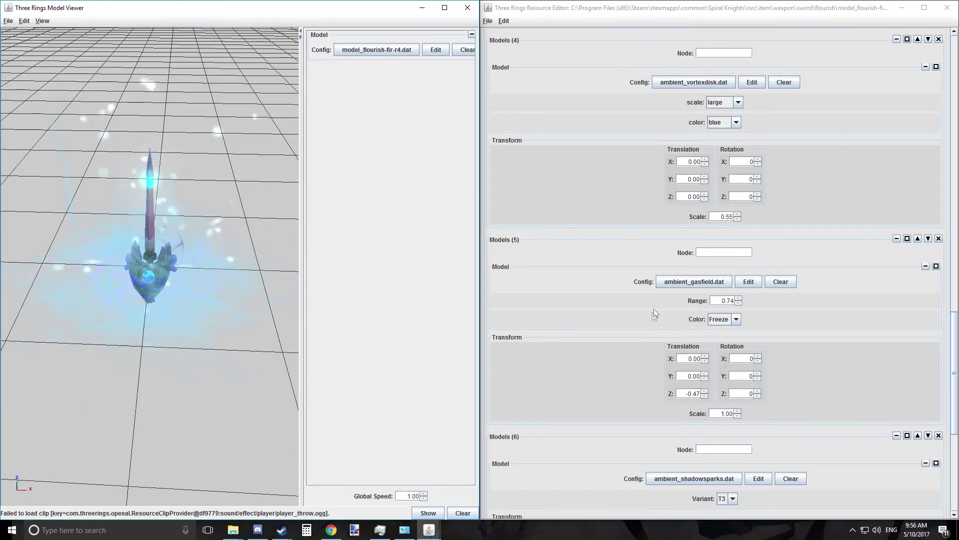
Clear the gas field config from Models (5) and view the sword without it.
click(780, 282)
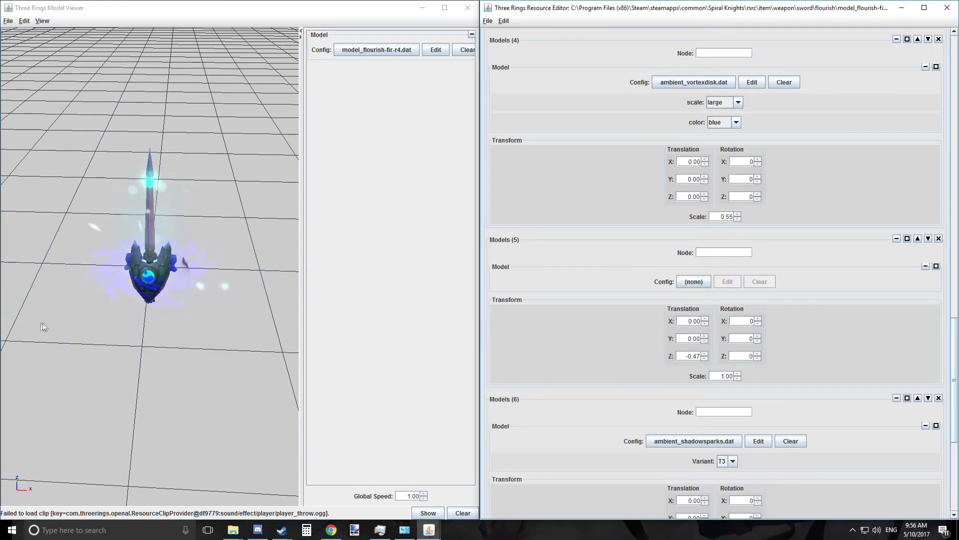
scroll(61, 315, up, 3)
scroll(63, 316, down, 4)
click(98, 335)
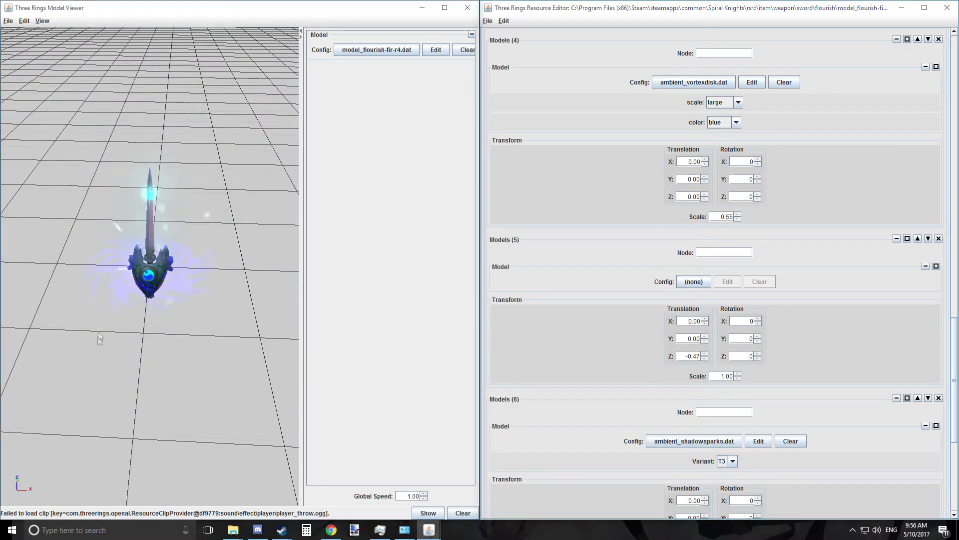
drag(99, 338, 124, 332)
Assign ambient_gasfield.dat from the particle folder to the Models (7) entry.
scroll(771, 356, down, 3)
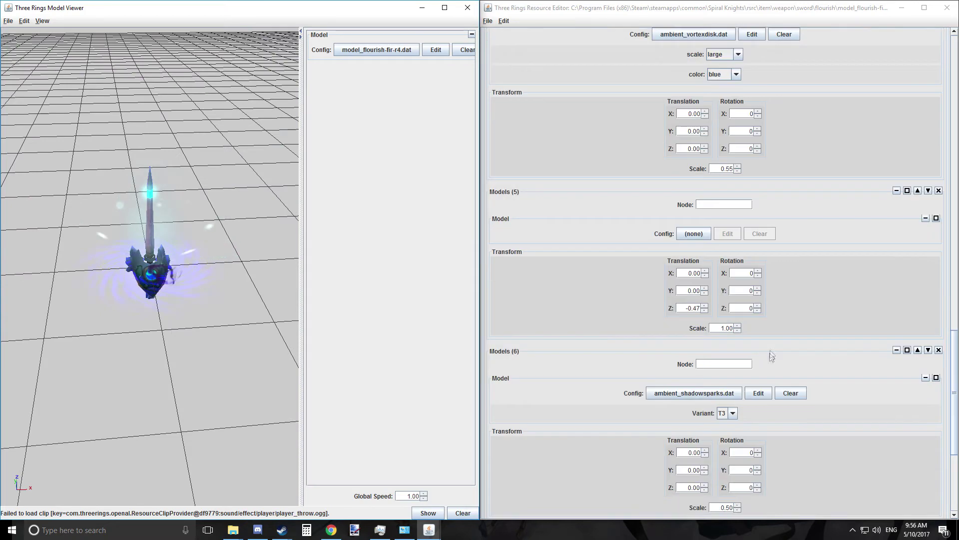
scroll(772, 355, down, 10)
click(702, 356)
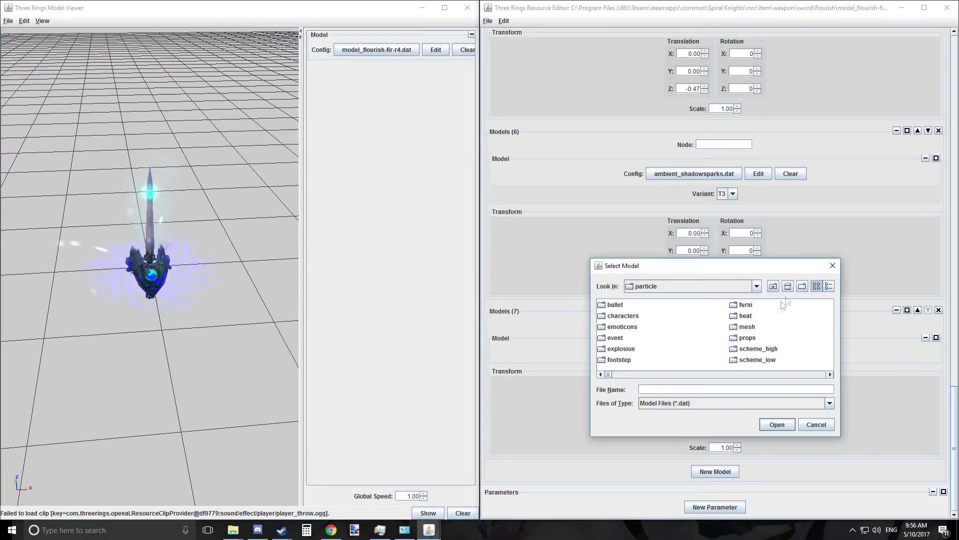
scroll(769, 320, down, 8)
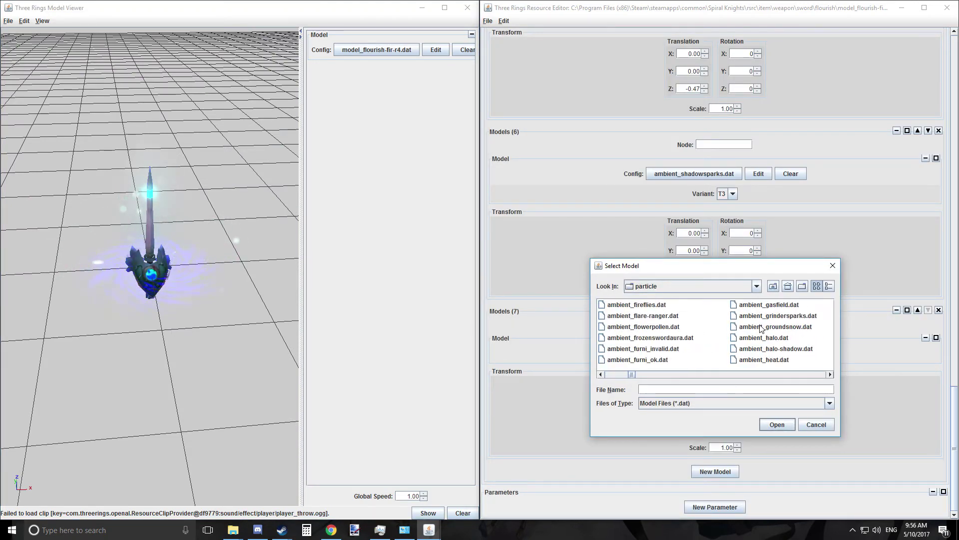
double_click(759, 306)
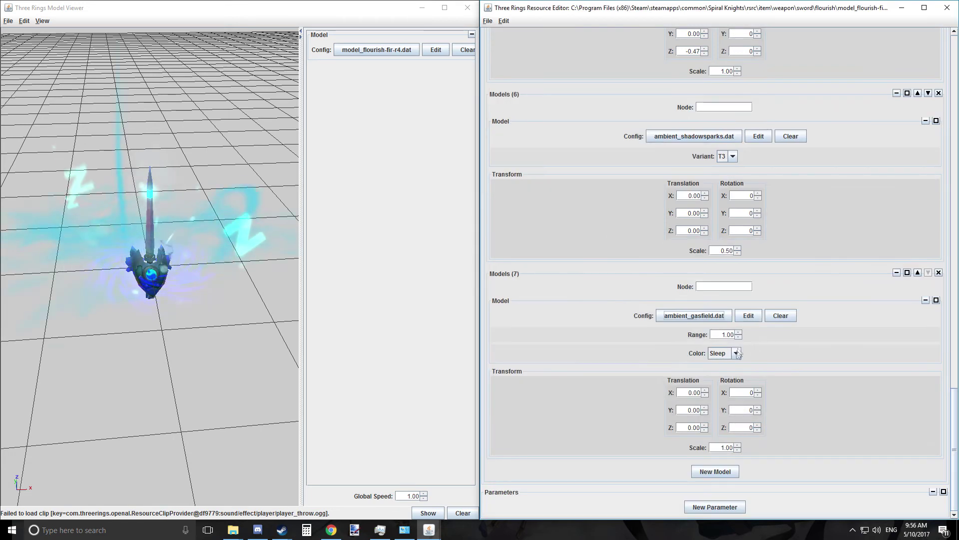
Set the Models (7) gas field's color to Freeze and its range to 0.61.
click(737, 353)
click(730, 393)
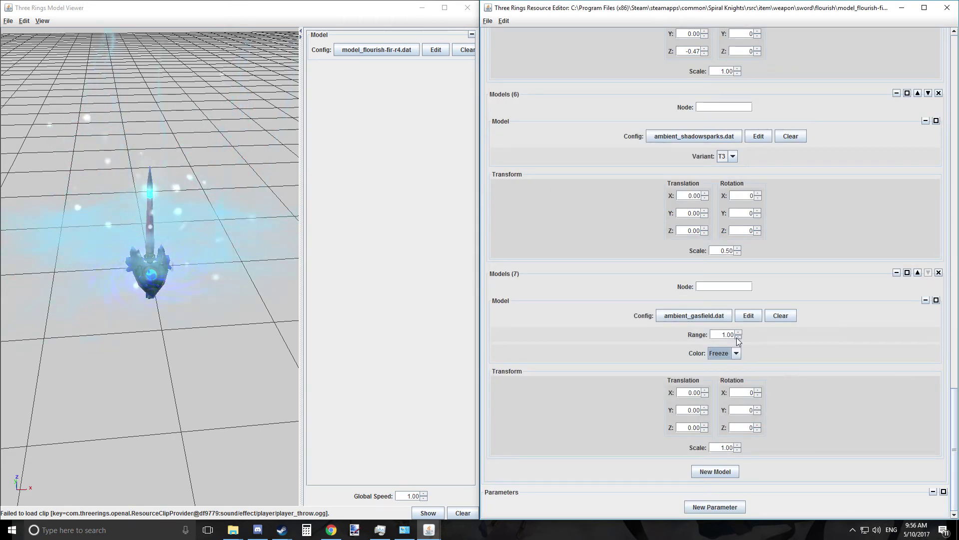
click(738, 337)
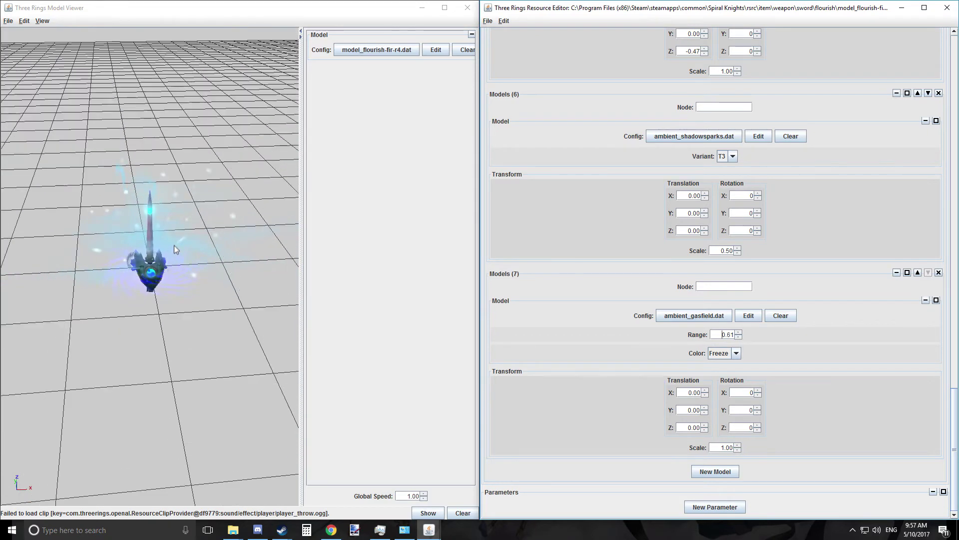
Set the Models (7) gas field's Z translation to -0.77 and inspect the effect from several angles.
click(704, 430)
click(705, 430)
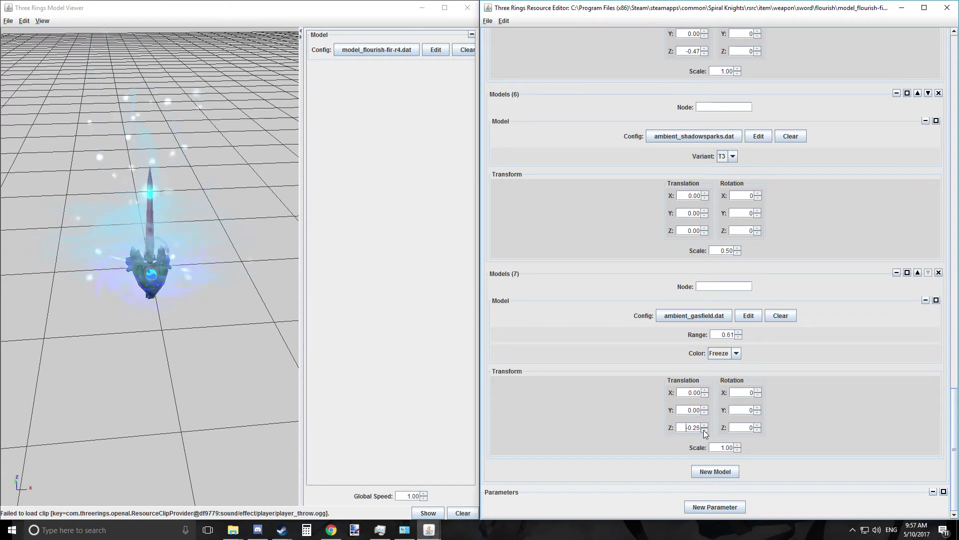
click(704, 430)
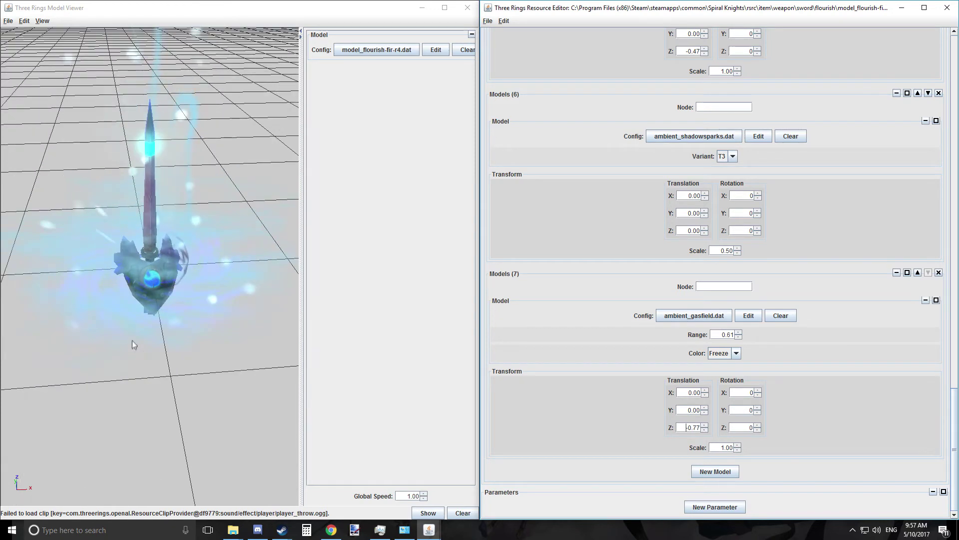
drag(131, 340, 166, 427)
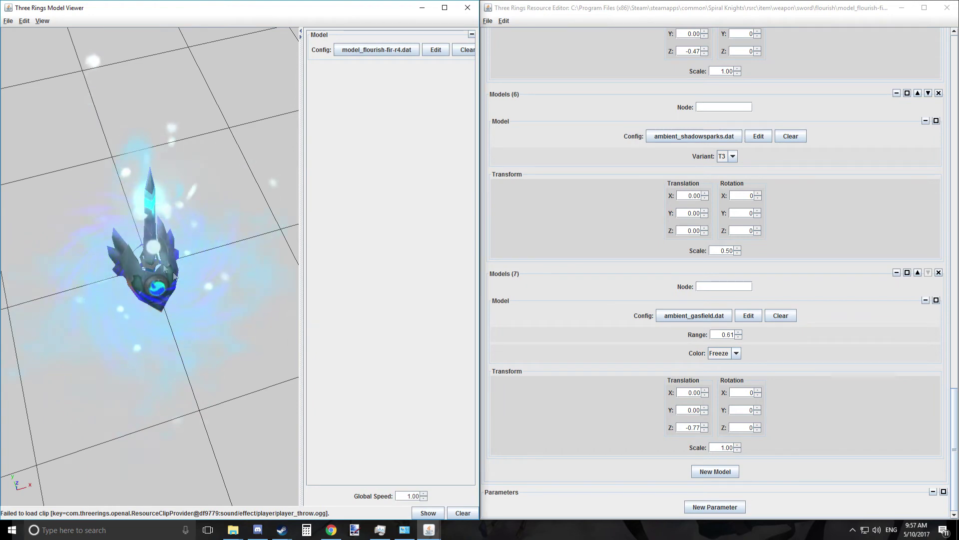
drag(116, 306, 140, 109)
drag(171, 226, 154, 394)
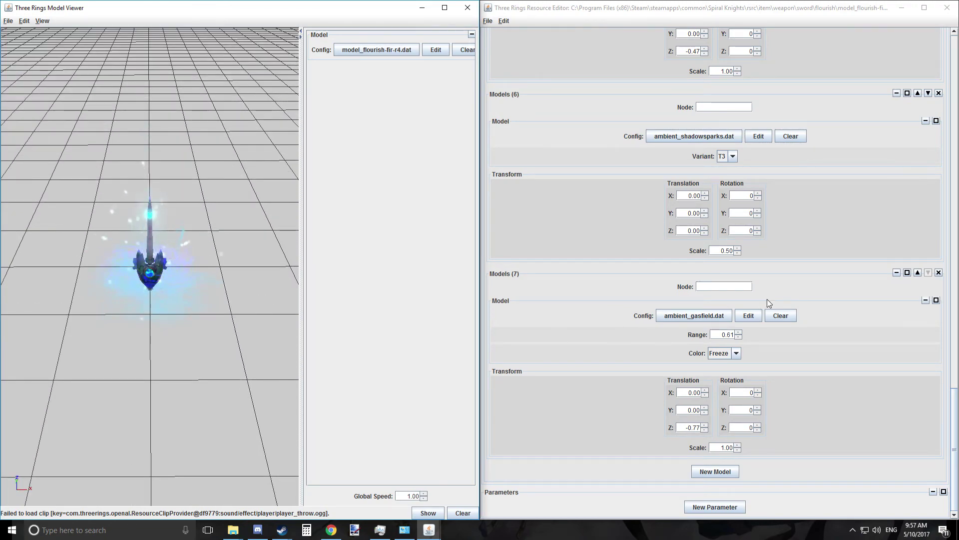
Assign ambient_shock-sparks.dat from the particle folder to the empty Models (5) entry.
scroll(768, 300, up, 5)
scroll(768, 303, up, 9)
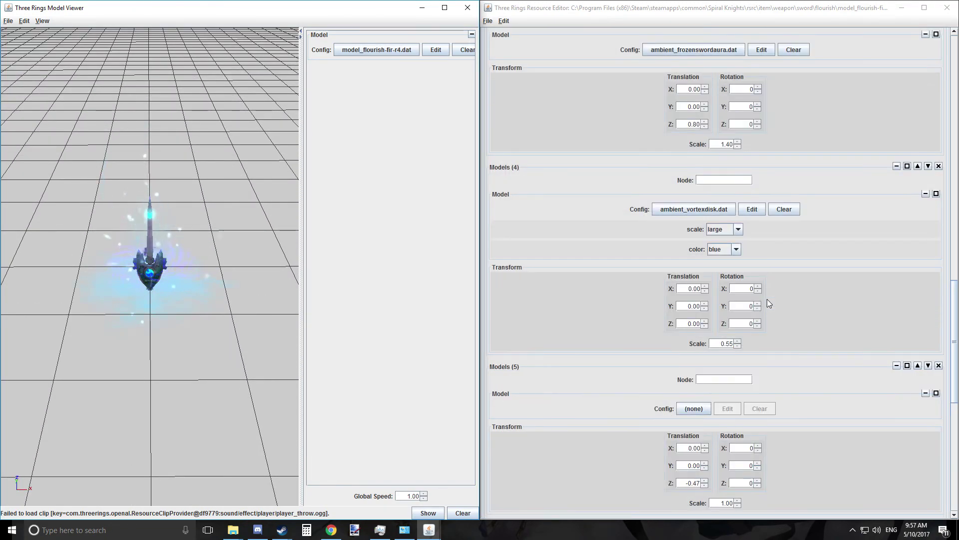
scroll(766, 299, up, 4)
scroll(767, 299, down, 6)
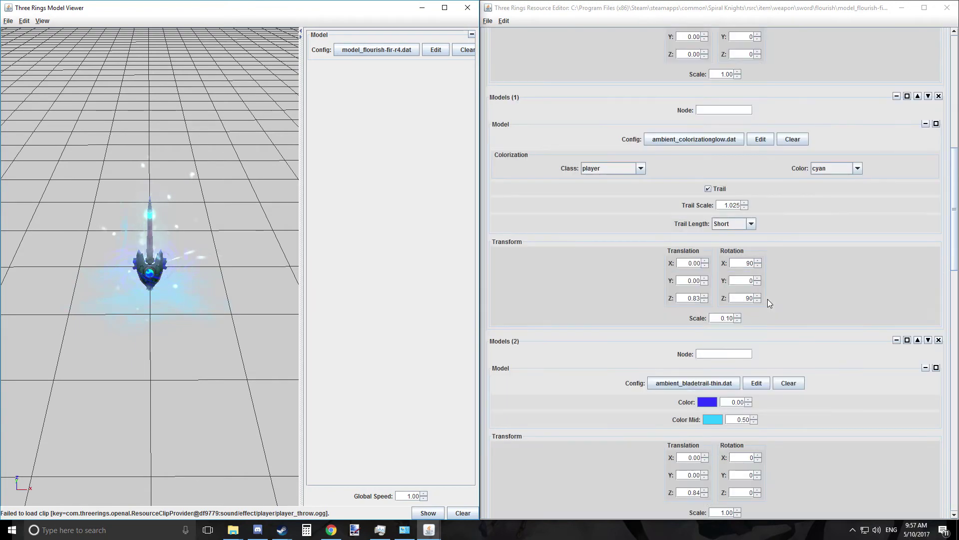
scroll(768, 302, down, 10)
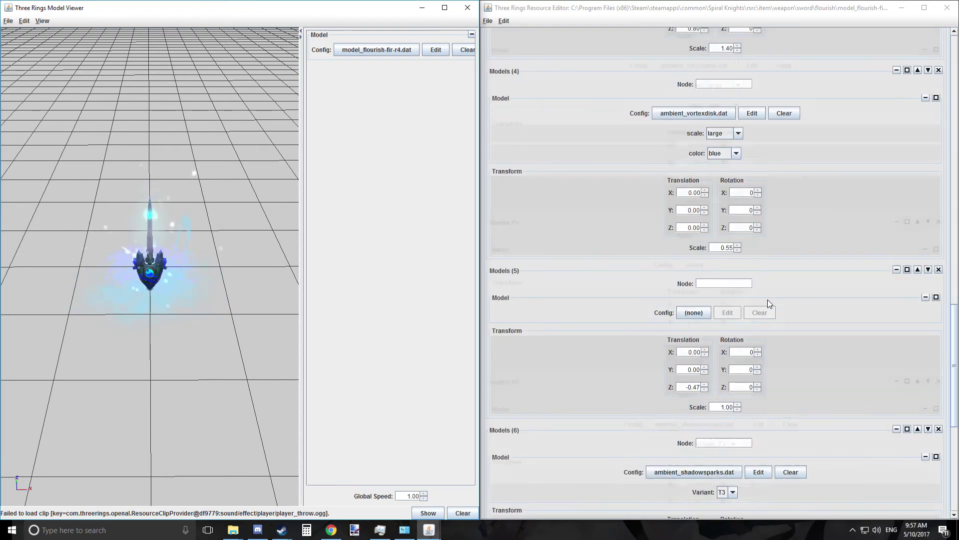
scroll(768, 300, down, 2)
scroll(768, 300, up, 5)
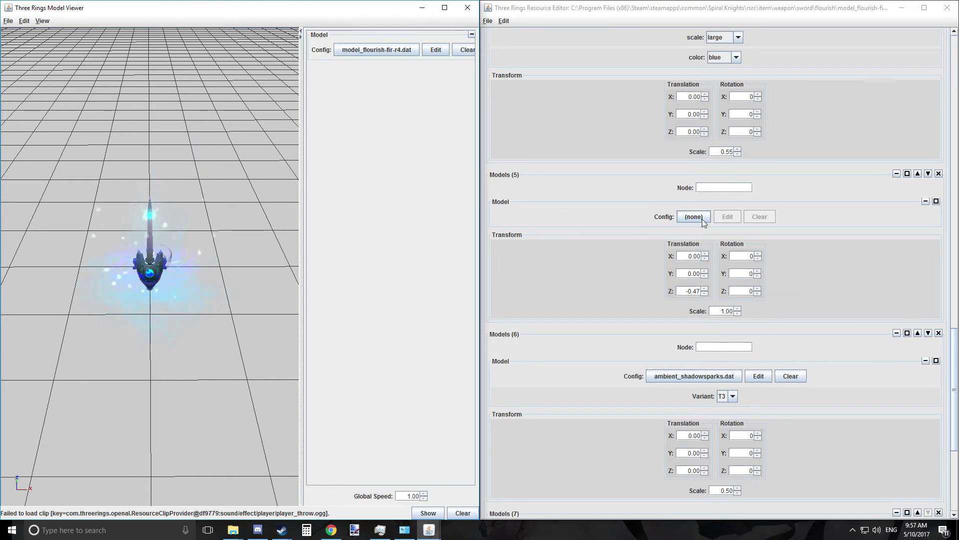
click(702, 220)
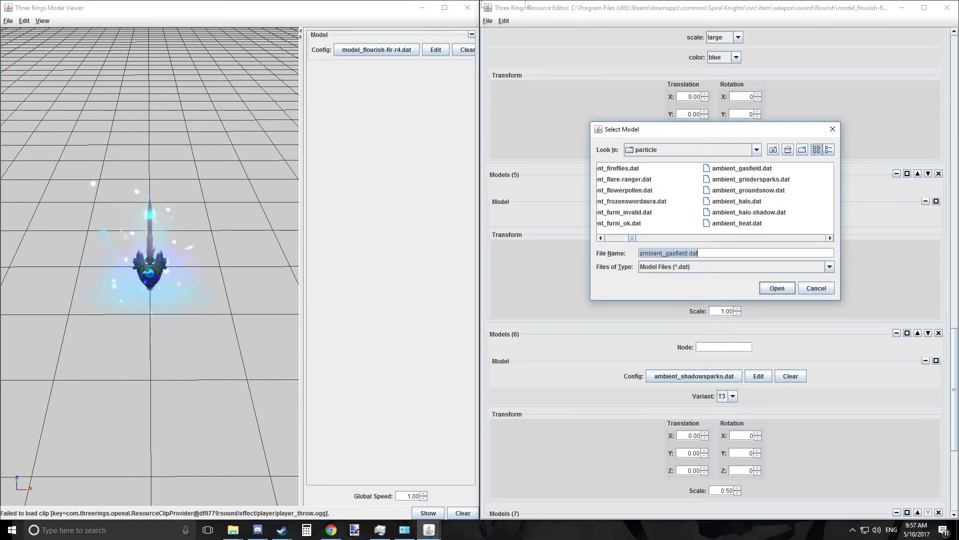
scroll(707, 172, down, 2)
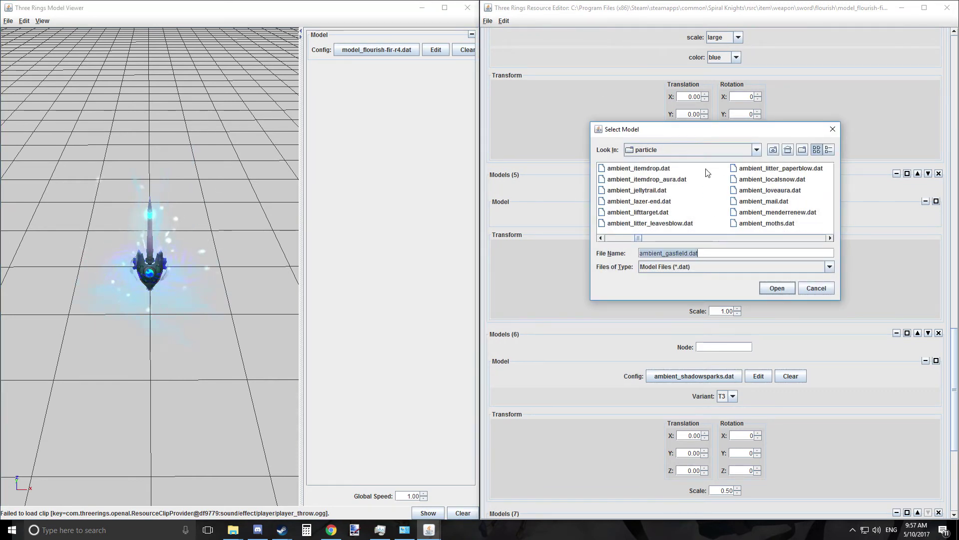
scroll(707, 172, down, 6)
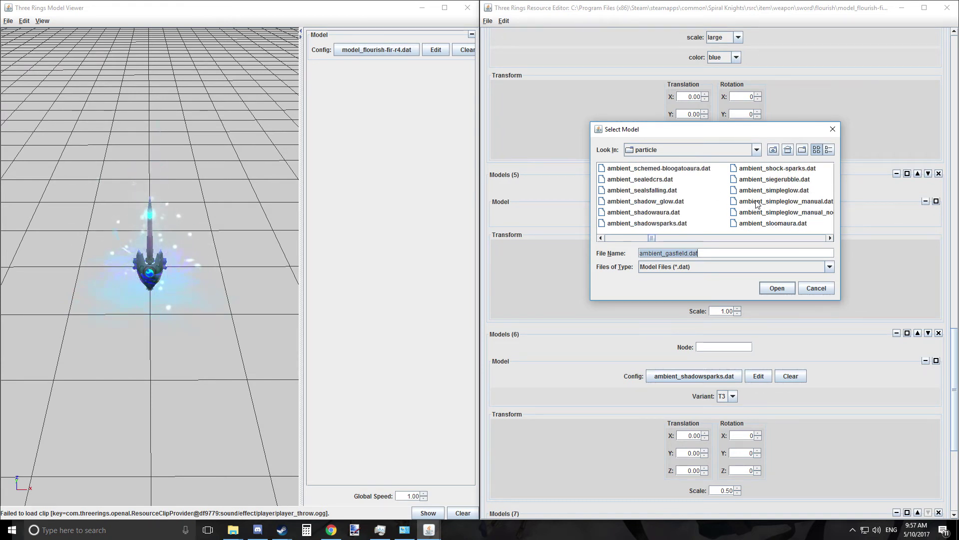
double_click(772, 169)
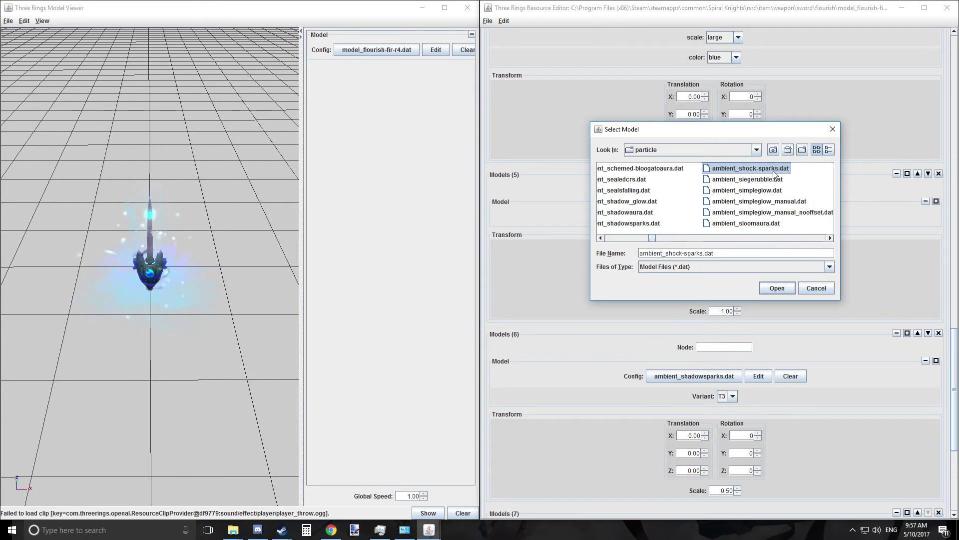
Replace the Models (5) shock sparks with ambient_sparkles_recolor.dat from the particle folder.
scroll(155, 277, down, 5)
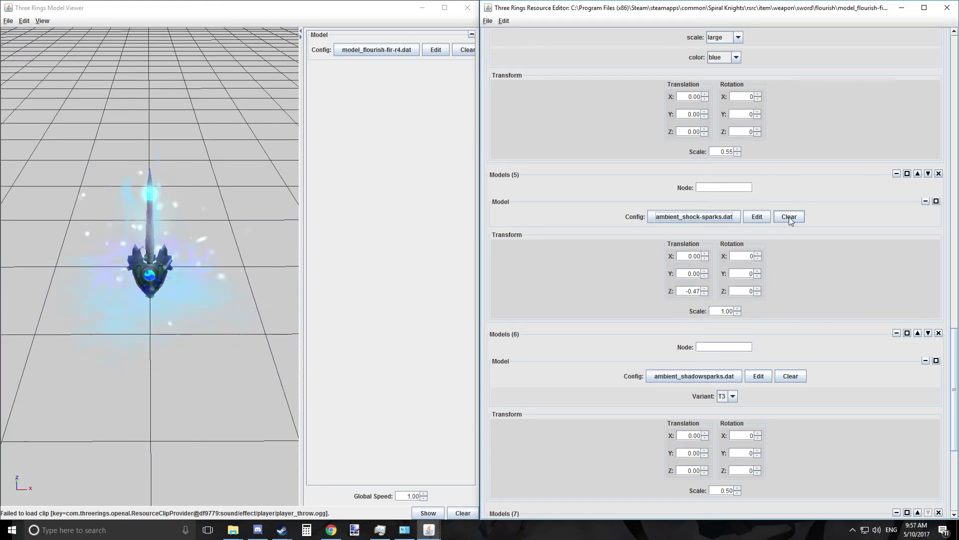
click(789, 217)
click(709, 219)
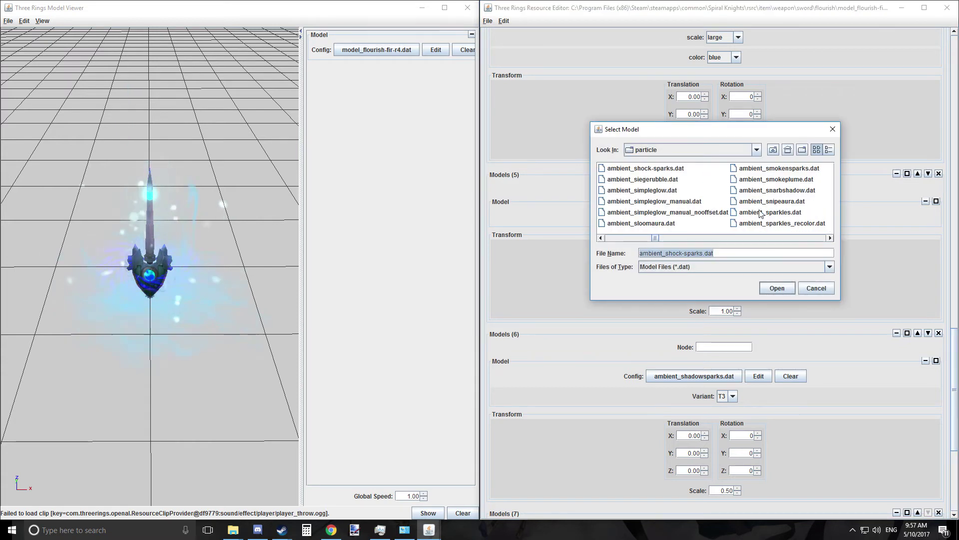
scroll(735, 219, down, 1)
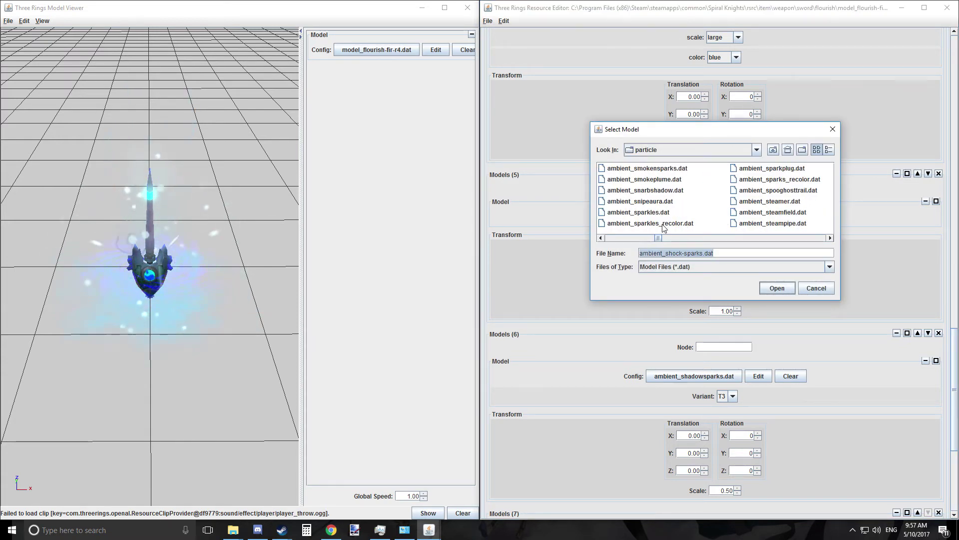
click(654, 224)
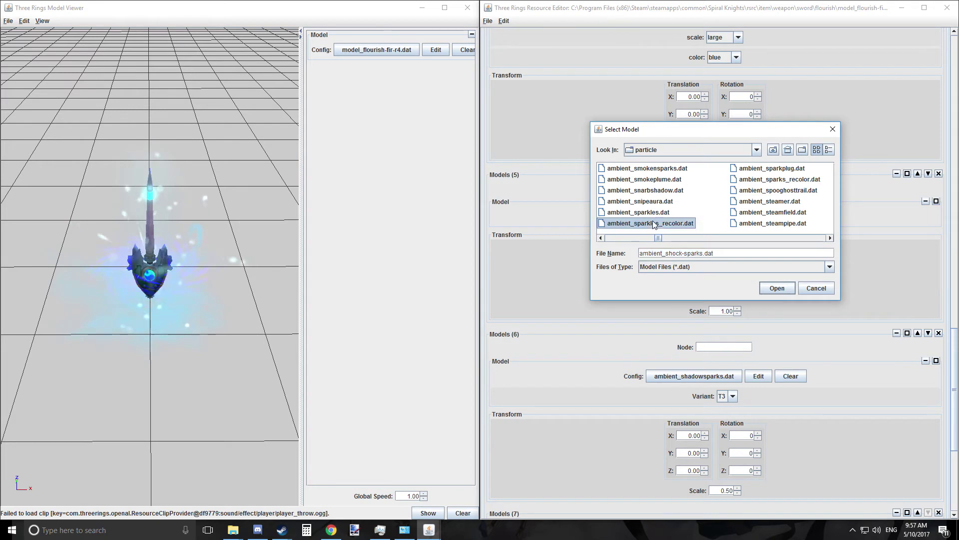
click(609, 225)
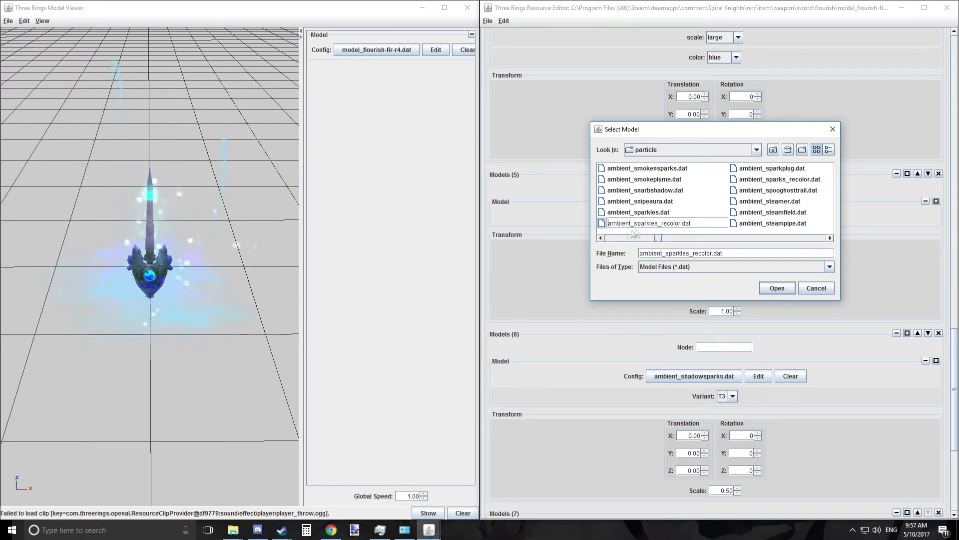
scroll(692, 200, up, 6)
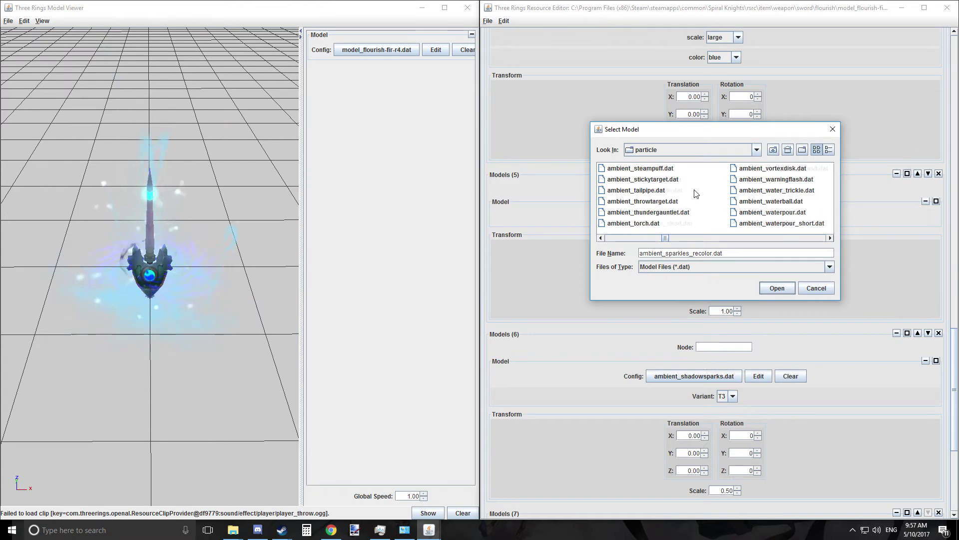
scroll(694, 195, down, 6)
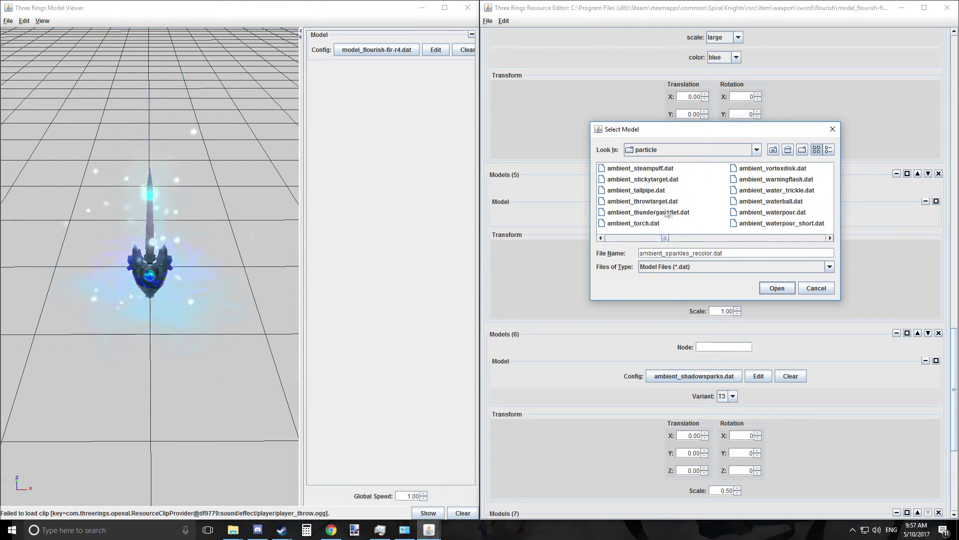
double_click(605, 223)
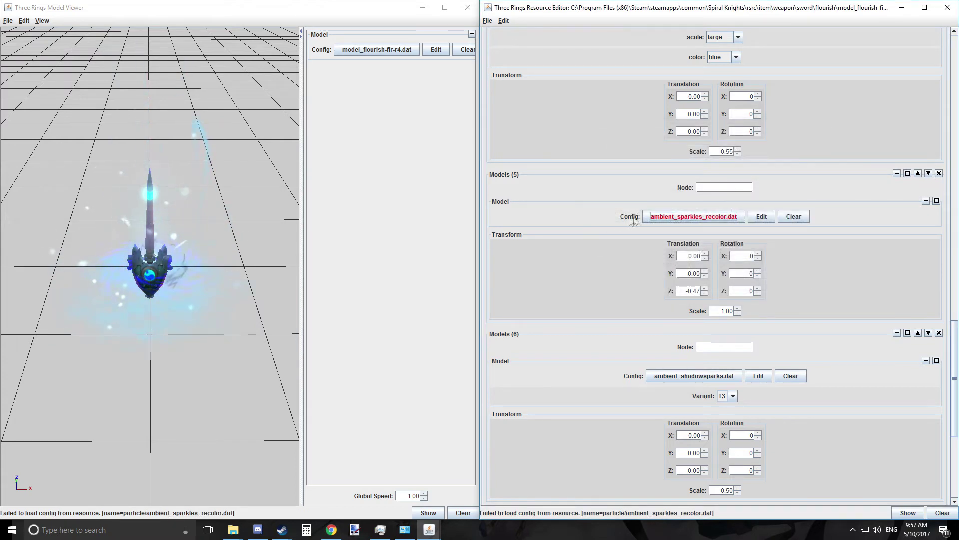
Assign ambient_shadowaura.dat to the Models (5) entry in place of the recolorable sparkles.
click(650, 217)
scroll(650, 217, up, 2)
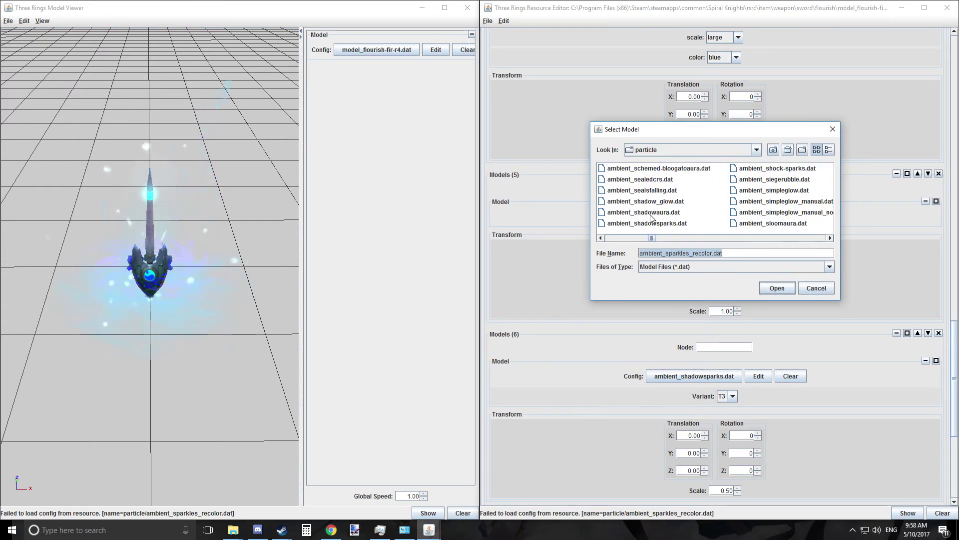
double_click(668, 214)
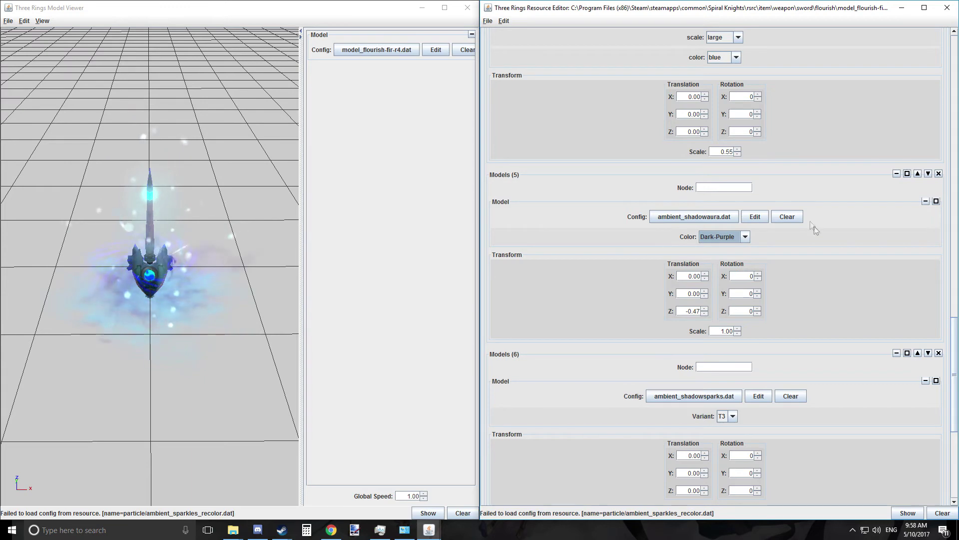
Clear the shadow aura from Models (5) and browse the particle folder's ambient effects without choosing a replacement.
click(787, 217)
click(707, 215)
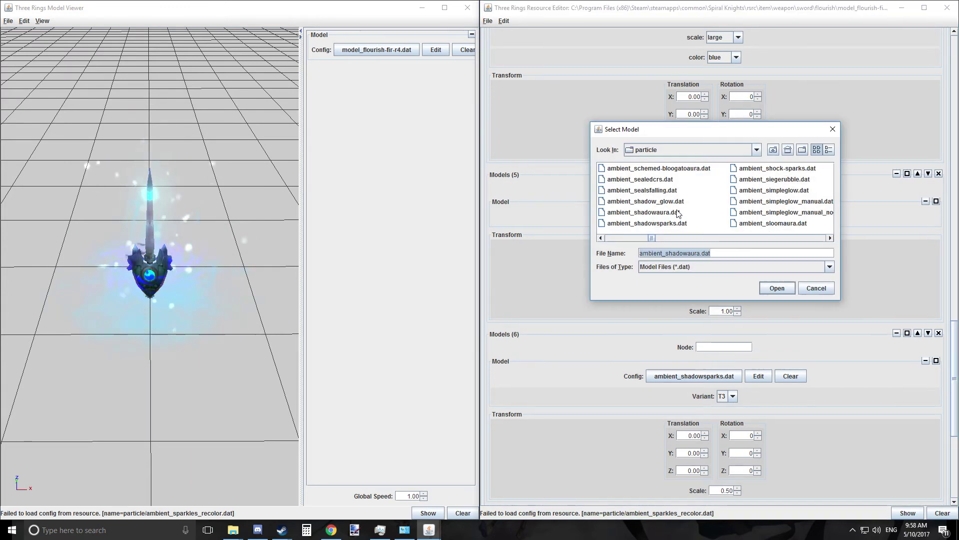
scroll(678, 214, up, 2)
scroll(672, 210, down, 2)
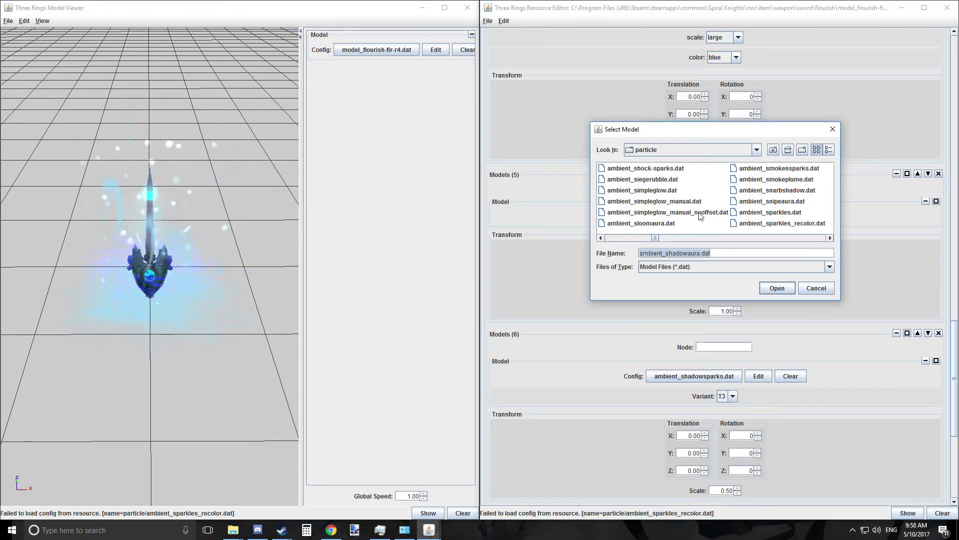
scroll(700, 216, up, 2)
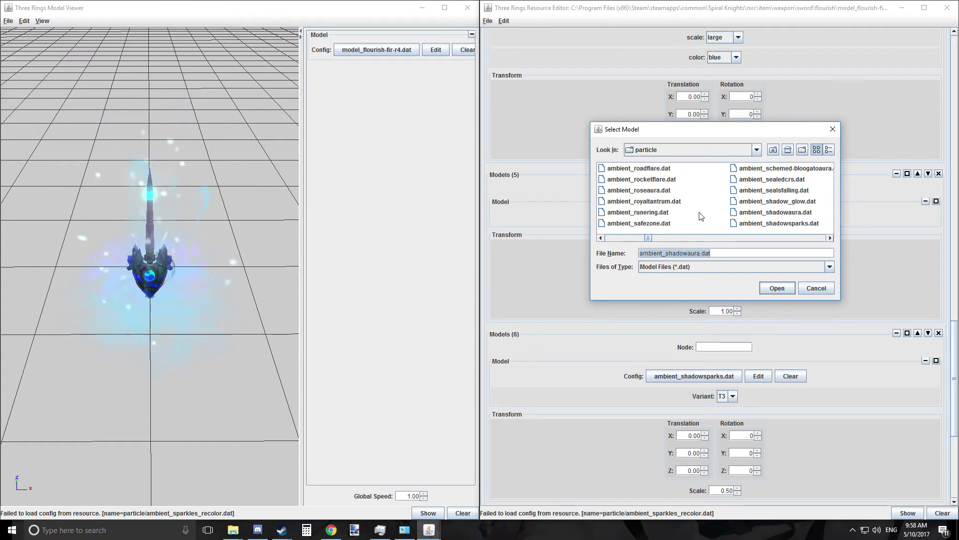
scroll(701, 216, up, 1)
scroll(701, 216, up, 3)
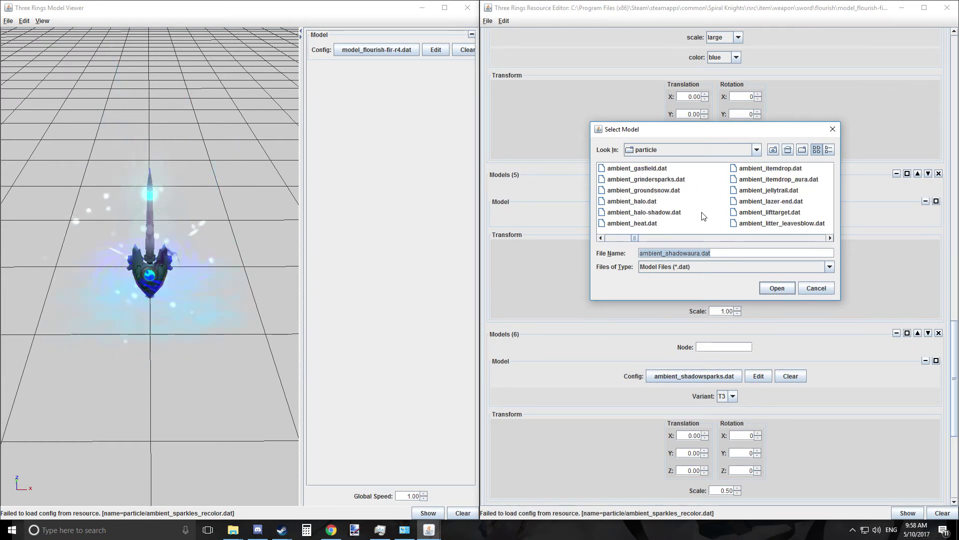
scroll(706, 213, up, 1)
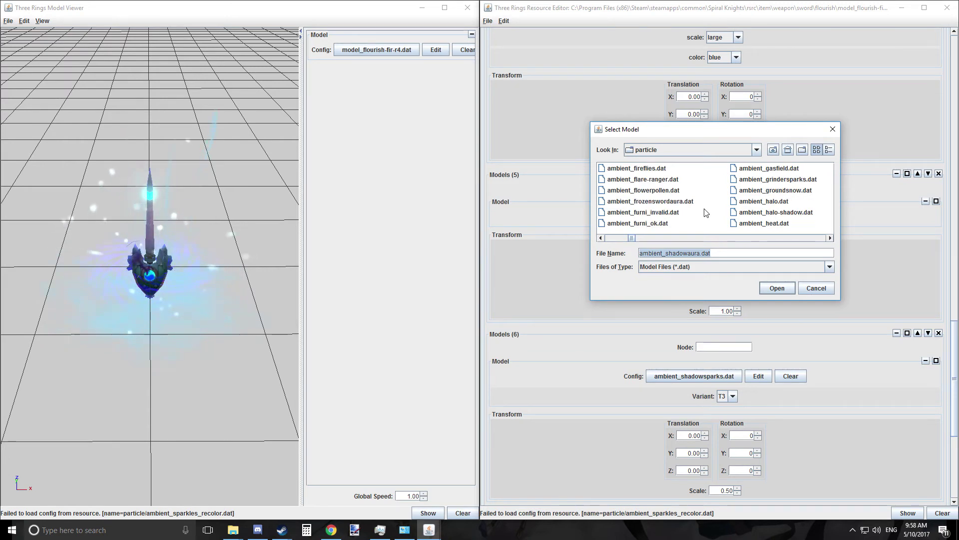
scroll(706, 213, up, 1)
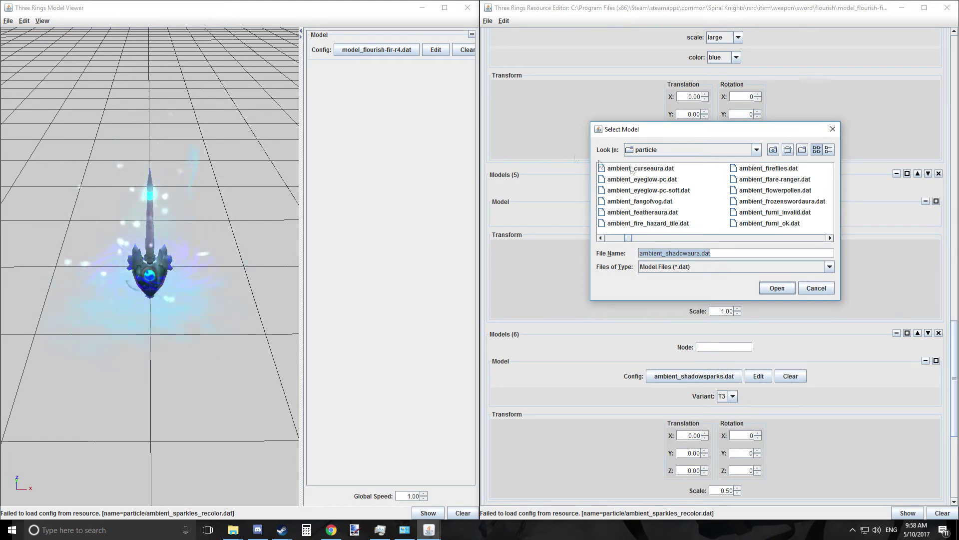
scroll(694, 184, up, 2)
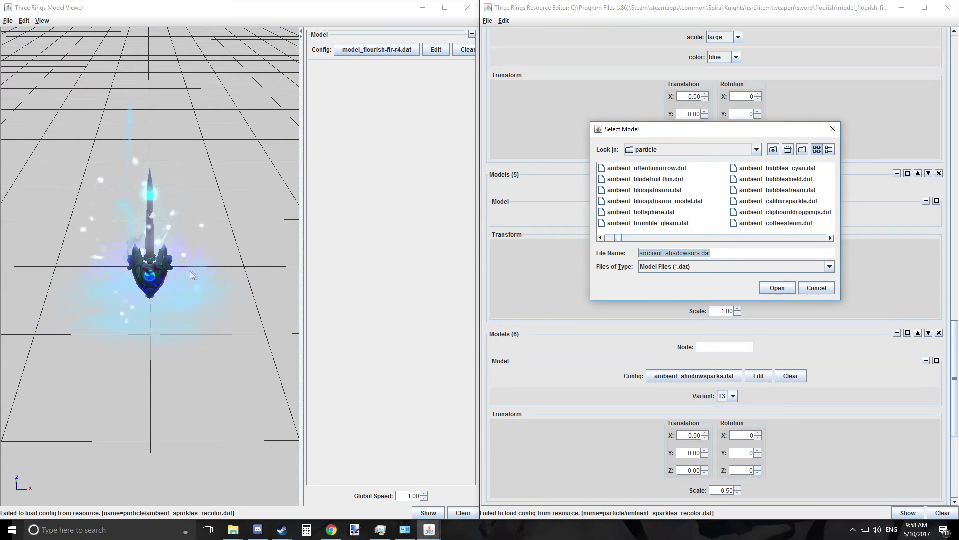
click(816, 287)
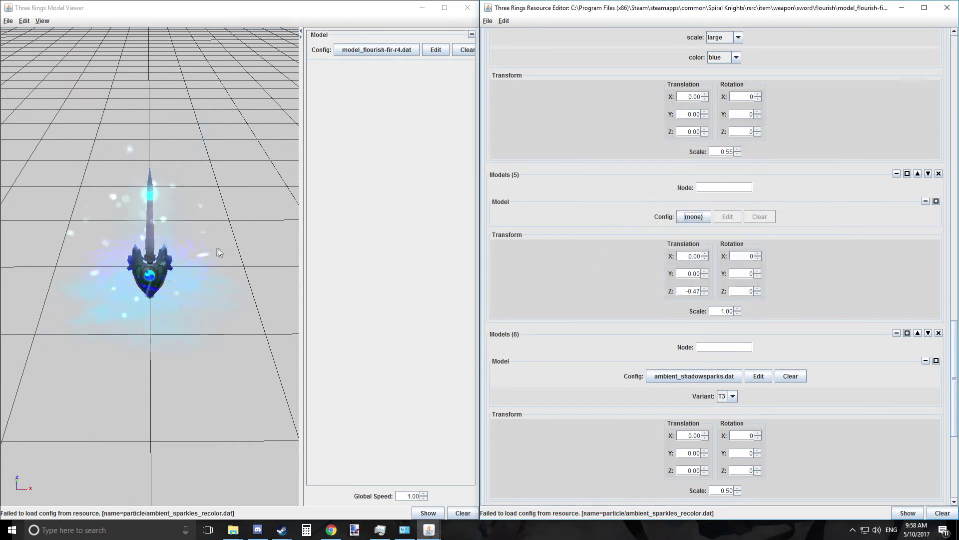
Check the sword from a lower angle and save the edited model file.
drag(382, 235, 227, 190)
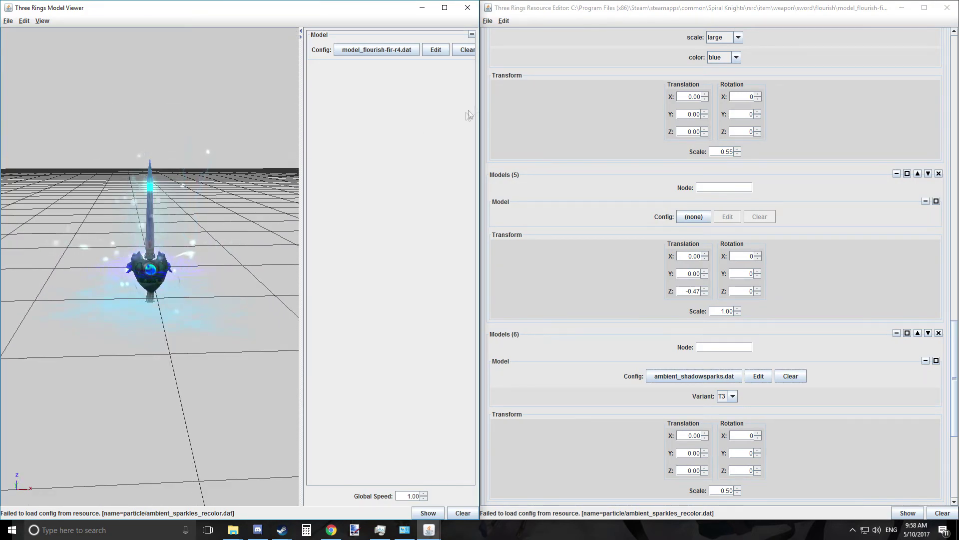
click(541, 51)
click(487, 21)
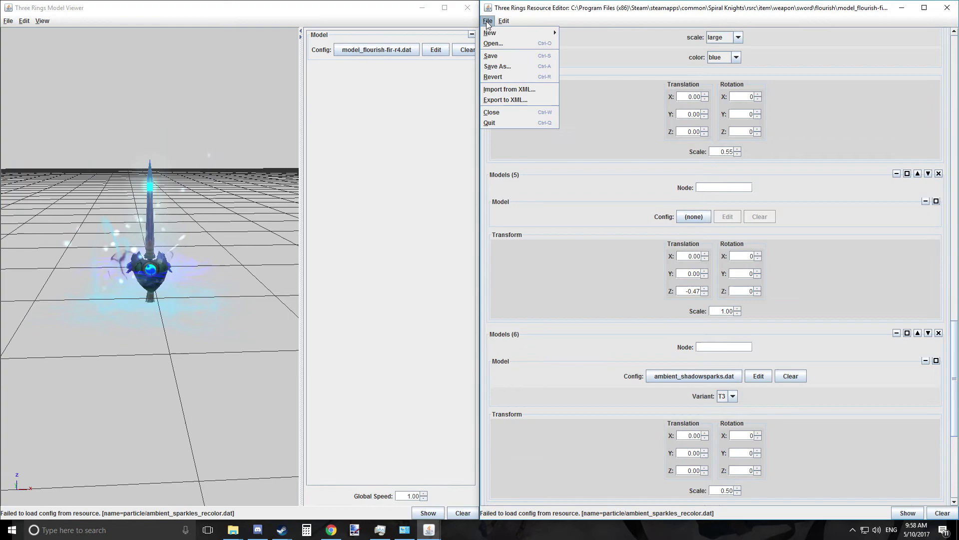
click(516, 59)
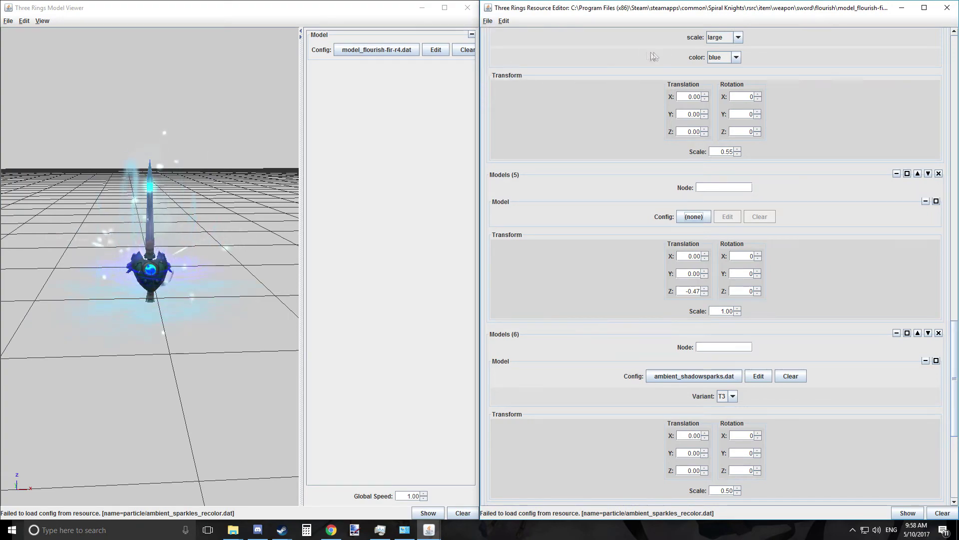
Inspect the finished sword and its particle effects up close and from several angles.
scroll(191, 238, up, 4)
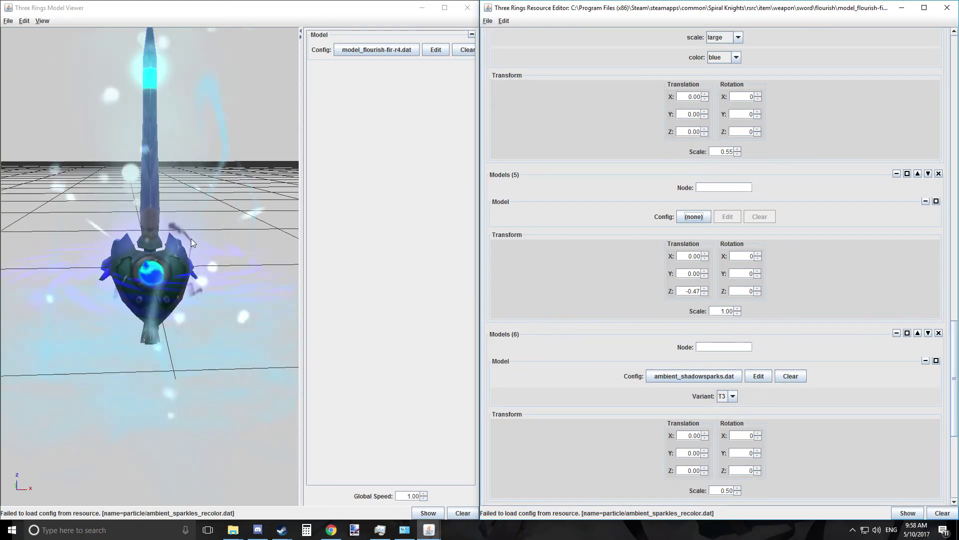
scroll(190, 242, down, 4)
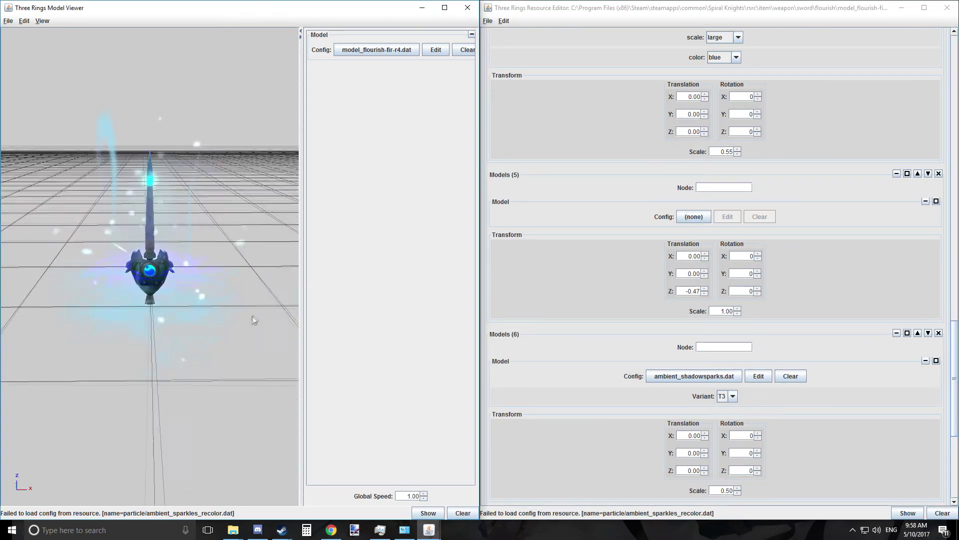
drag(190, 300, 218, 408)
scroll(217, 394, up, 3)
drag(217, 372, 122, 295)
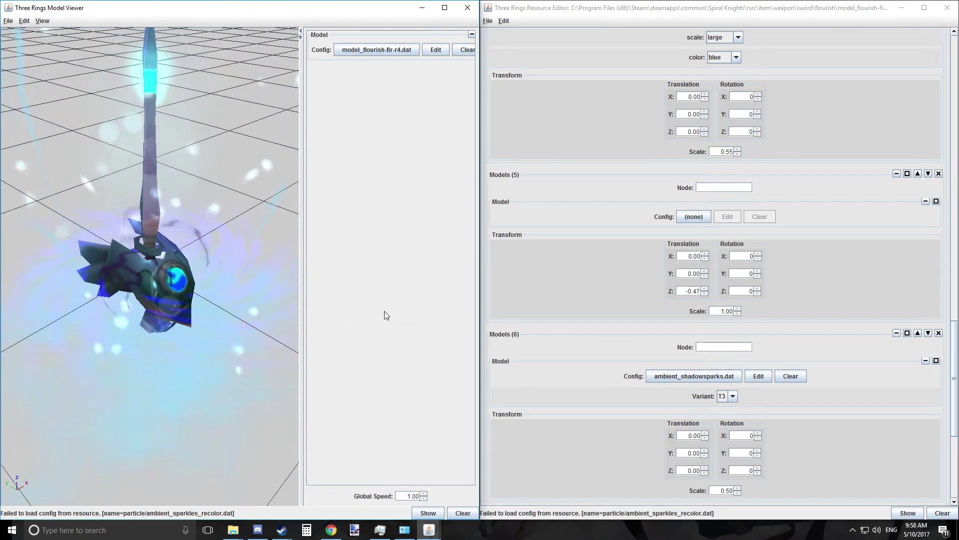
scroll(178, 246, down, 3)
drag(129, 334, 271, 324)
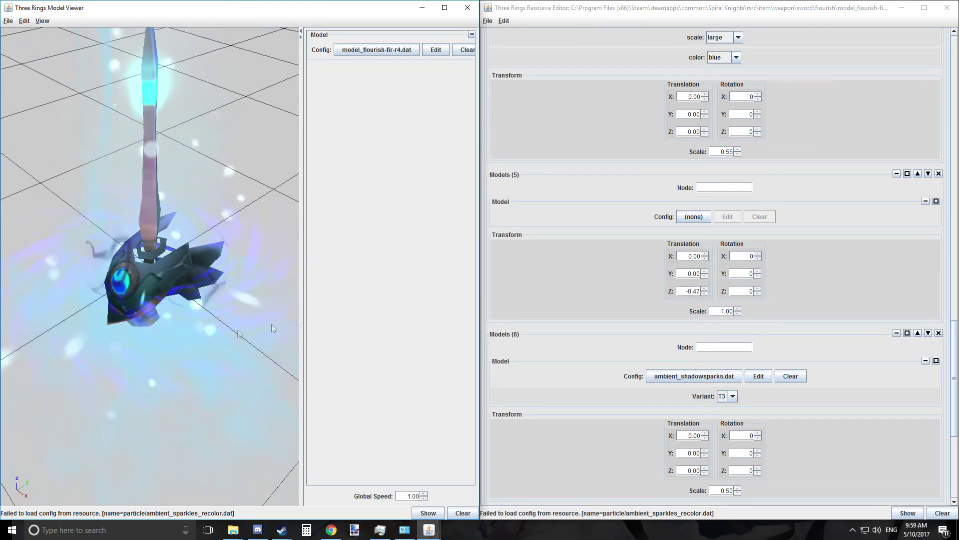
Close the model viewer and open the rsrc/item/weapon/sword/flourish folder inside the Spiral Knights directory.
click(468, 7)
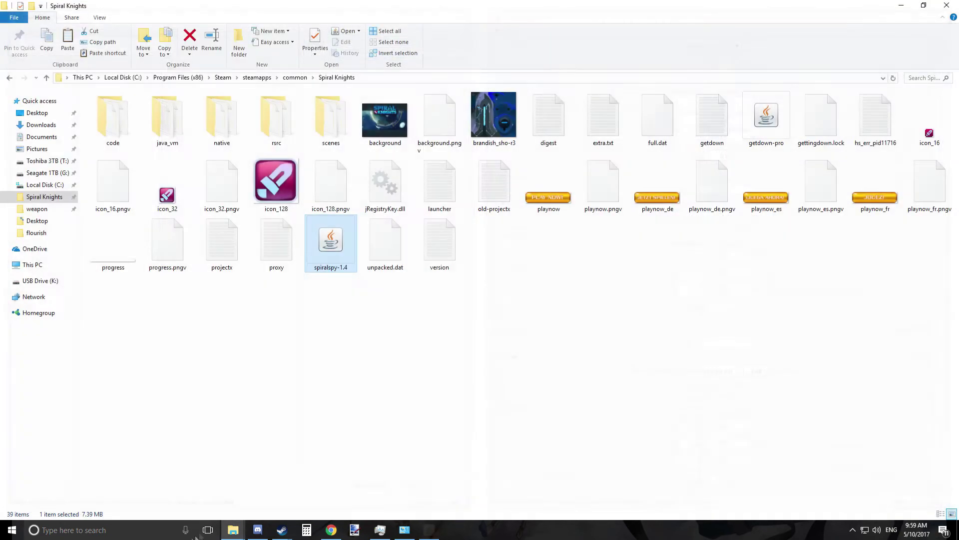
double_click(273, 120)
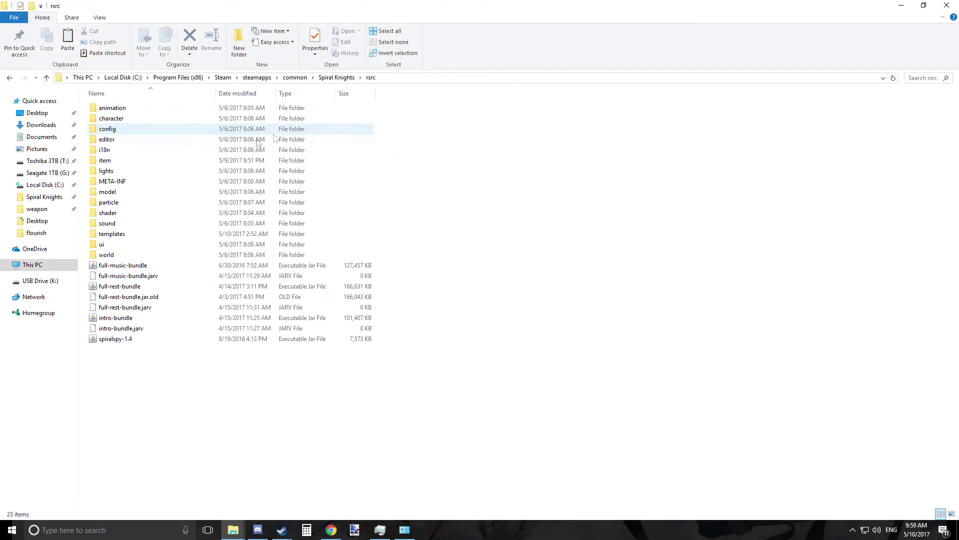
double_click(156, 161)
double_click(152, 173)
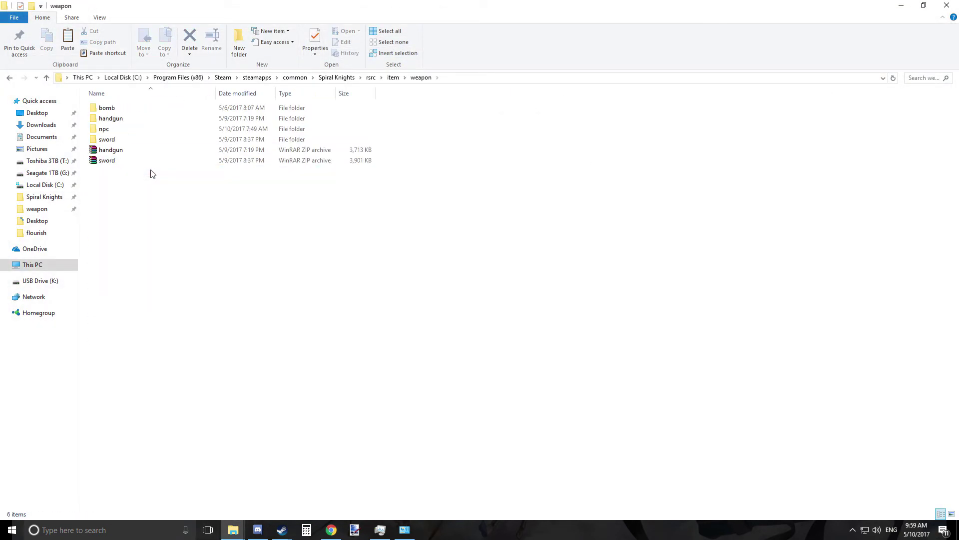
double_click(148, 139)
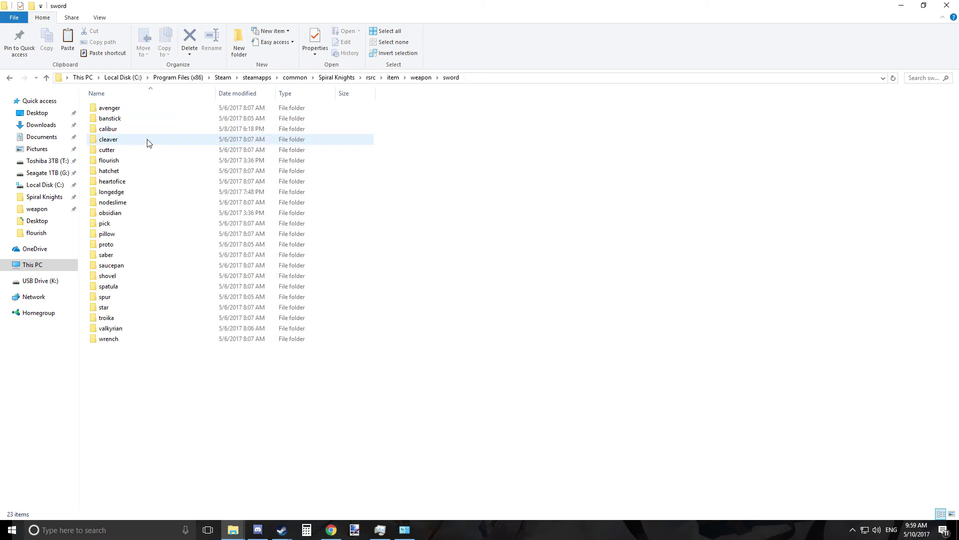
double_click(128, 162)
Preview the flourish_fir texture and open it in paint.net.
double_click(170, 108)
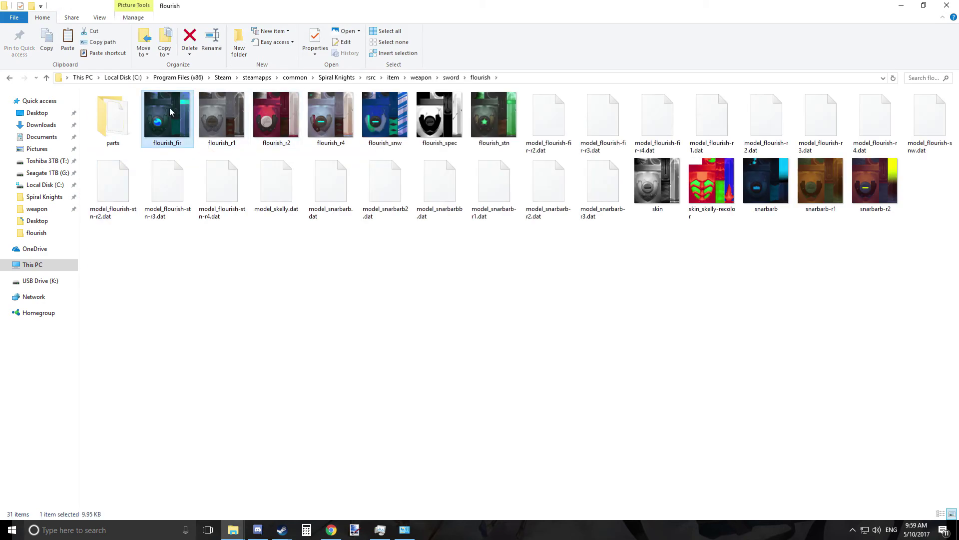
click(948, 8)
right_click(166, 107)
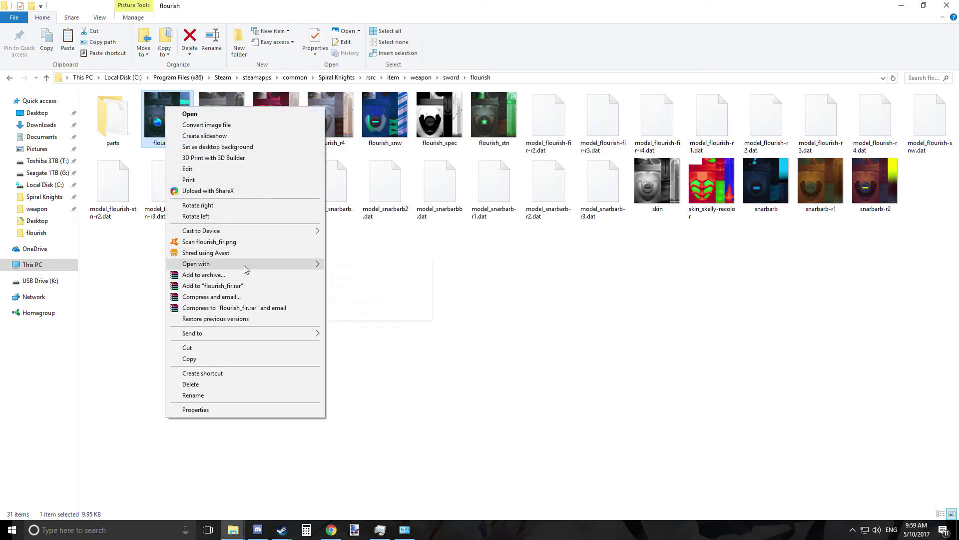
mouse_move(243, 264)
click(360, 274)
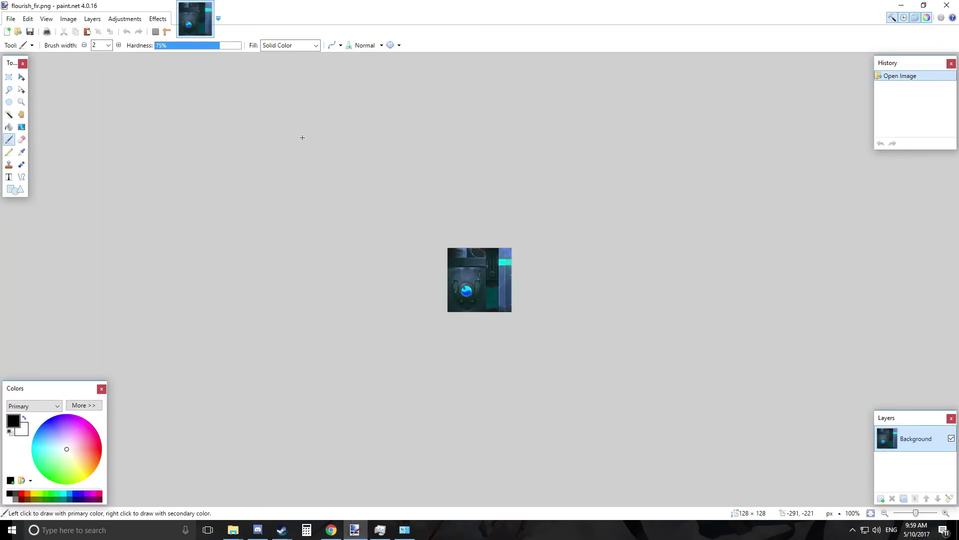
Select the entire flourish_fir texture and apply a Hue / Saturation adjustment with hue set to 4.
ctrl+scroll(355, 122, up, 3)
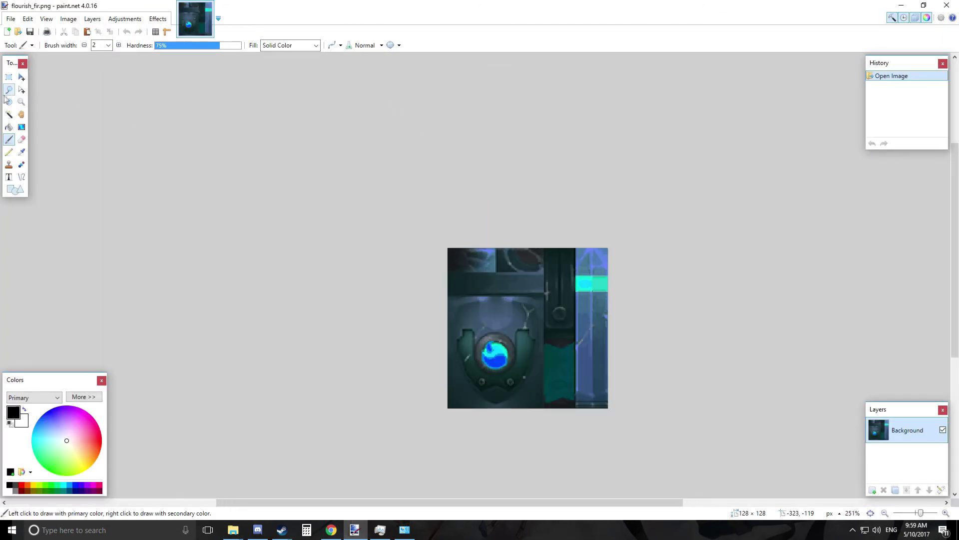
click(15, 76)
drag(437, 233, 613, 412)
click(125, 19)
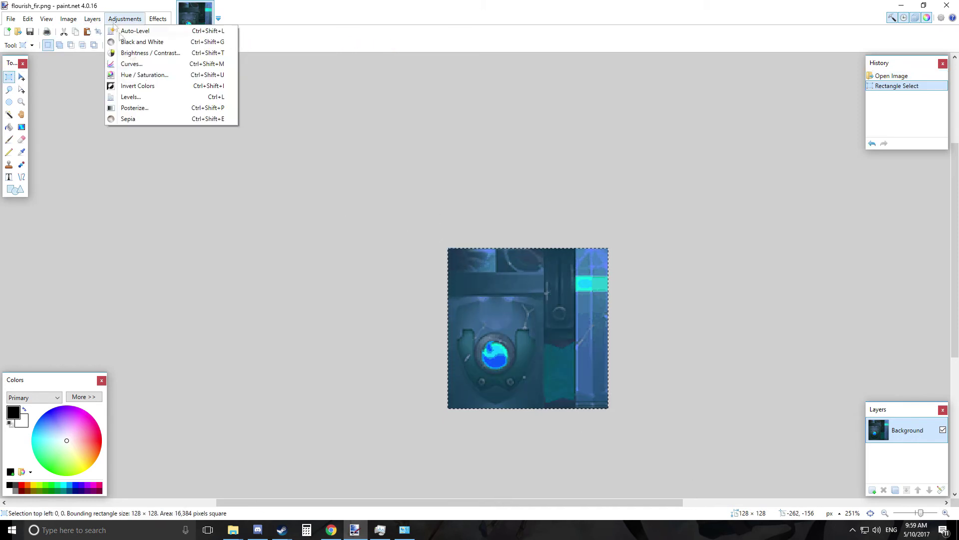
click(141, 74)
drag(448, 220, 368, 131)
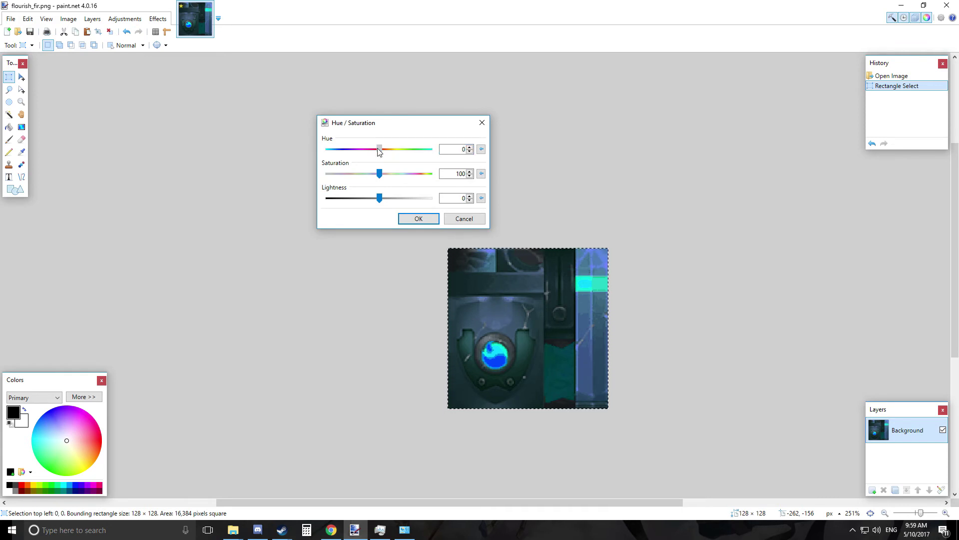
drag(380, 151, 376, 152)
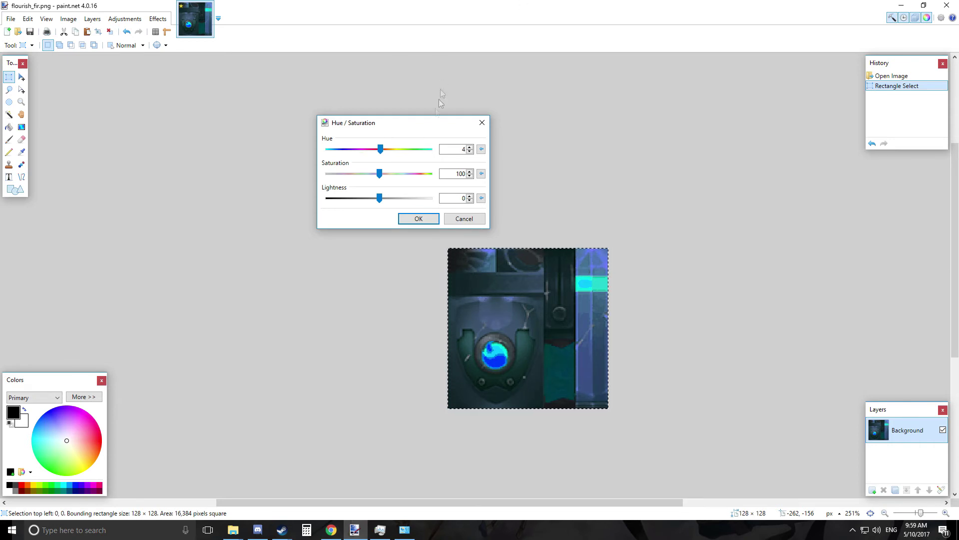
click(417, 219)
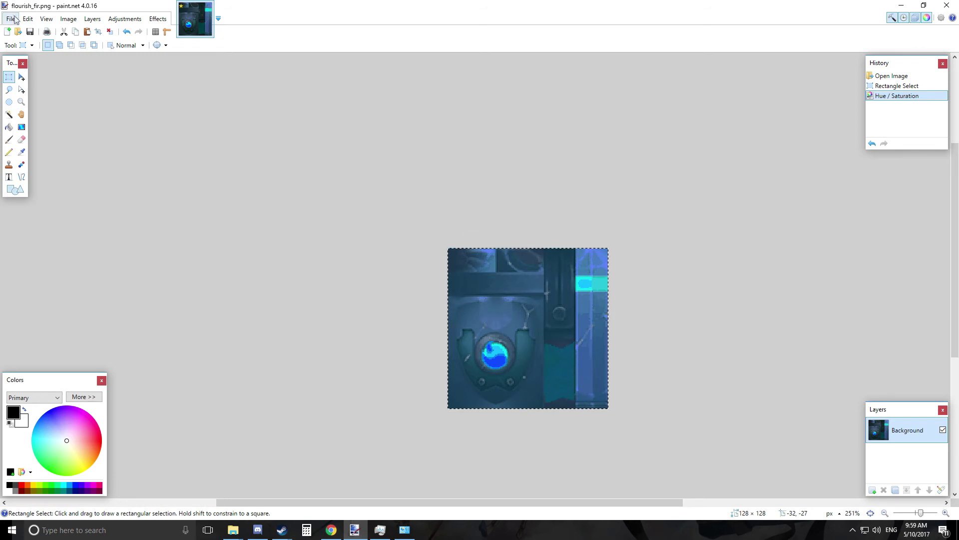
Save the recolored flourish_fir texture with the bit depth left on Auto-detect.
click(15, 19)
click(47, 88)
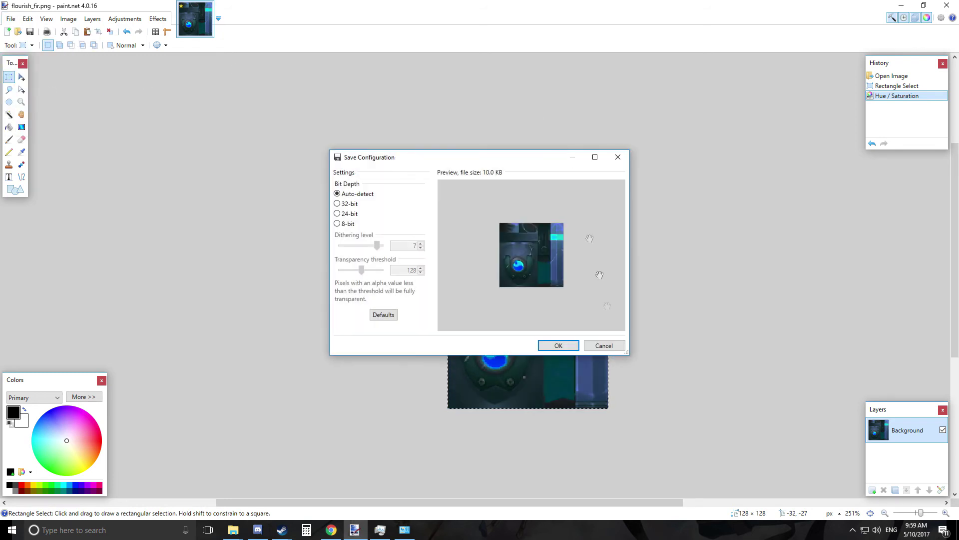
click(558, 346)
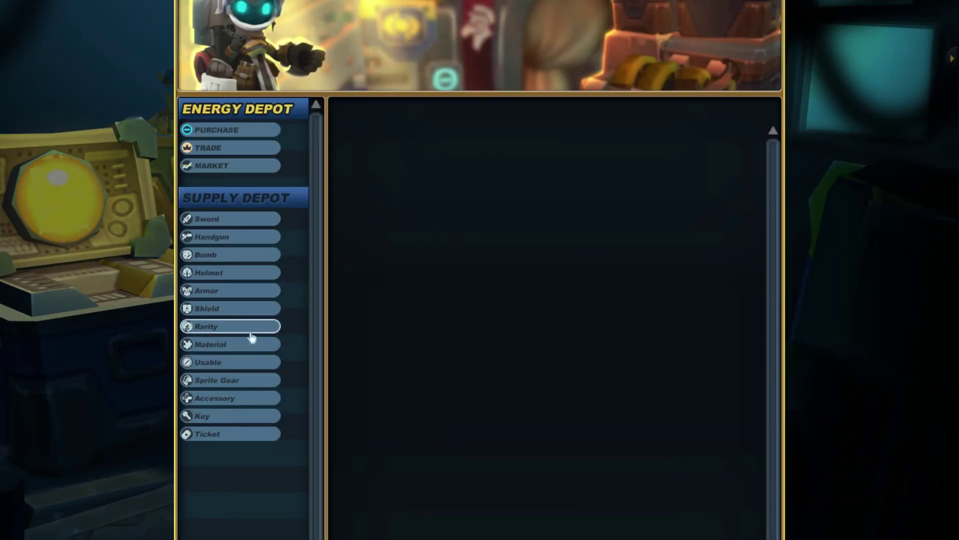
Switch to Spiral Knights, look through the Supply Depot's shield and sword listings, and leave the depot.
click(269, 310)
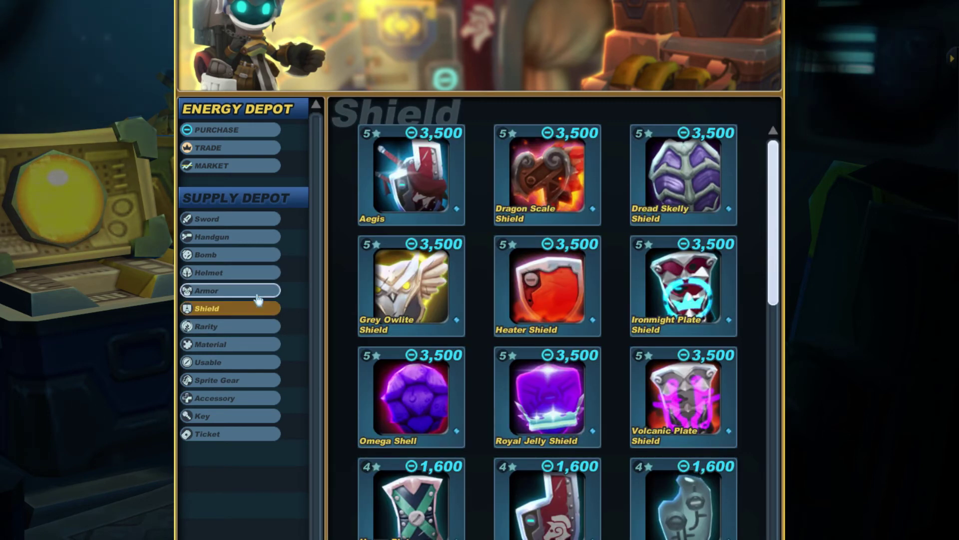
click(241, 221)
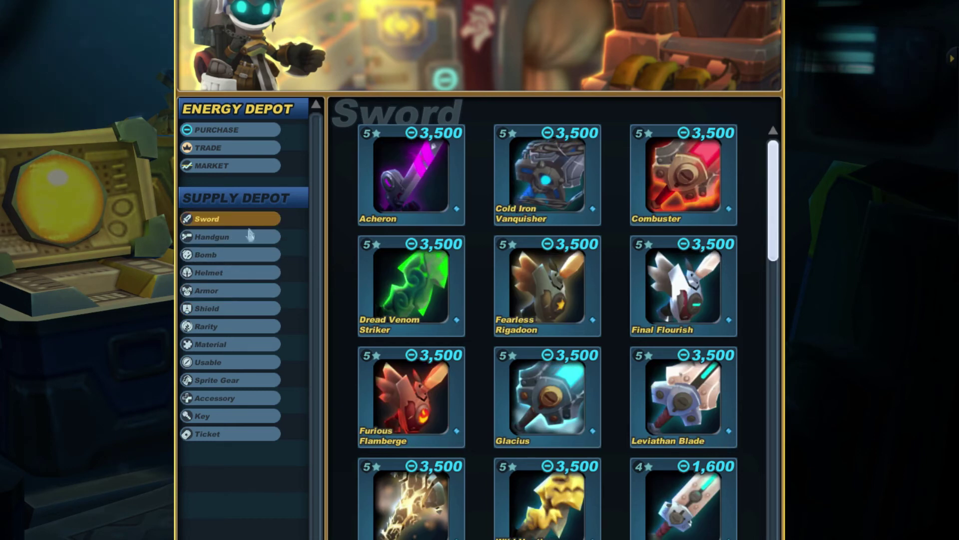
mouse_move(400, 439)
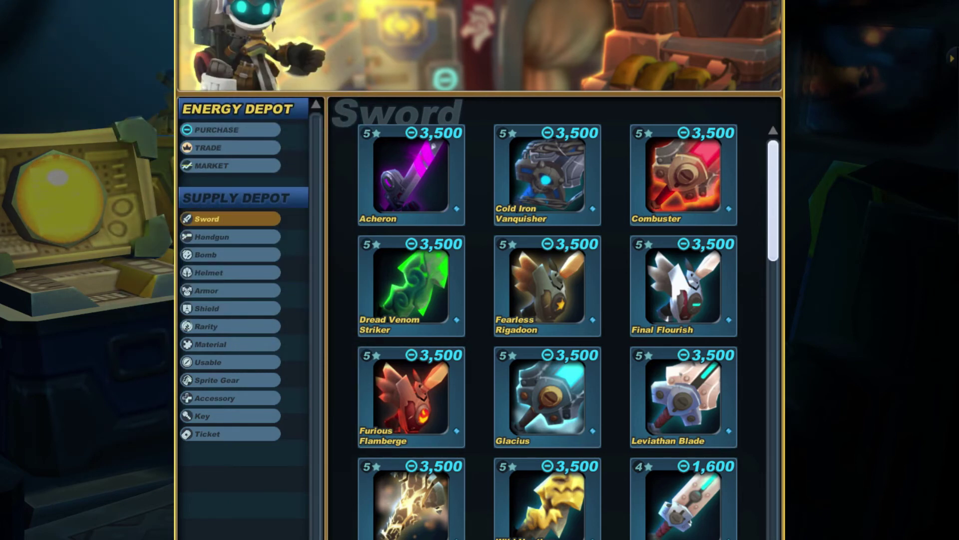
key(Escape)
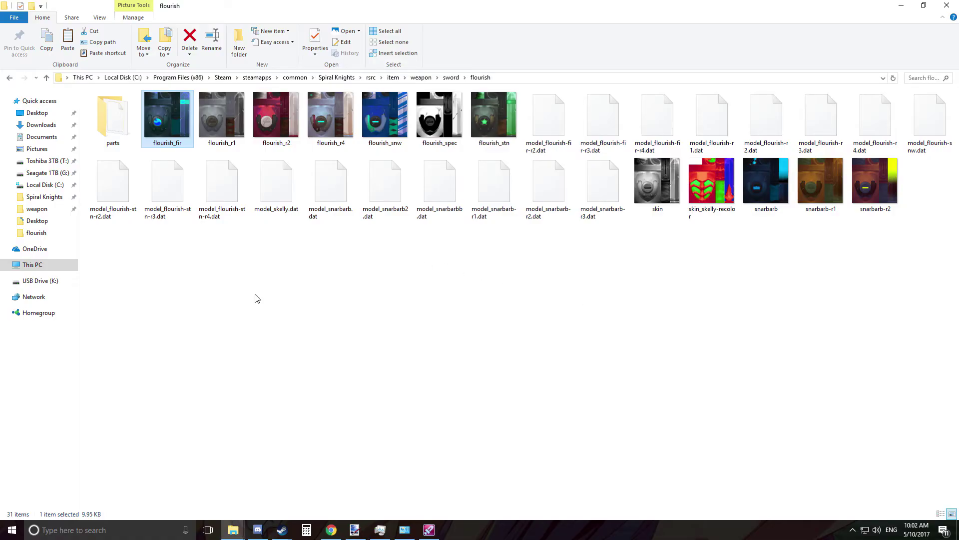
Launch spiralspy-1.4 from the Spiral Knights folder and load model_flourish-fir-r4.dat from the weapon/sword/flourish folder into the model viewer.
click(335, 78)
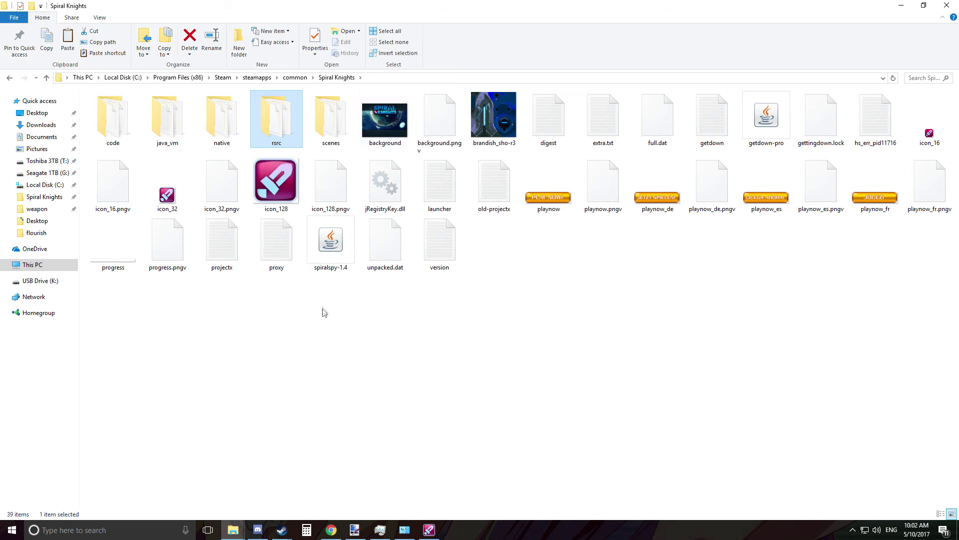
double_click(352, 226)
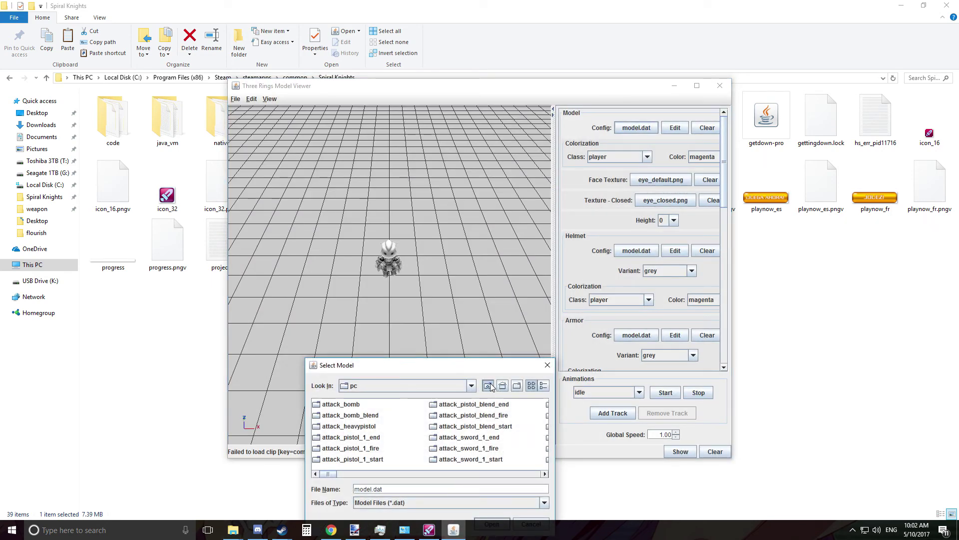
double_click(489, 386)
double_click(318, 455)
double_click(320, 464)
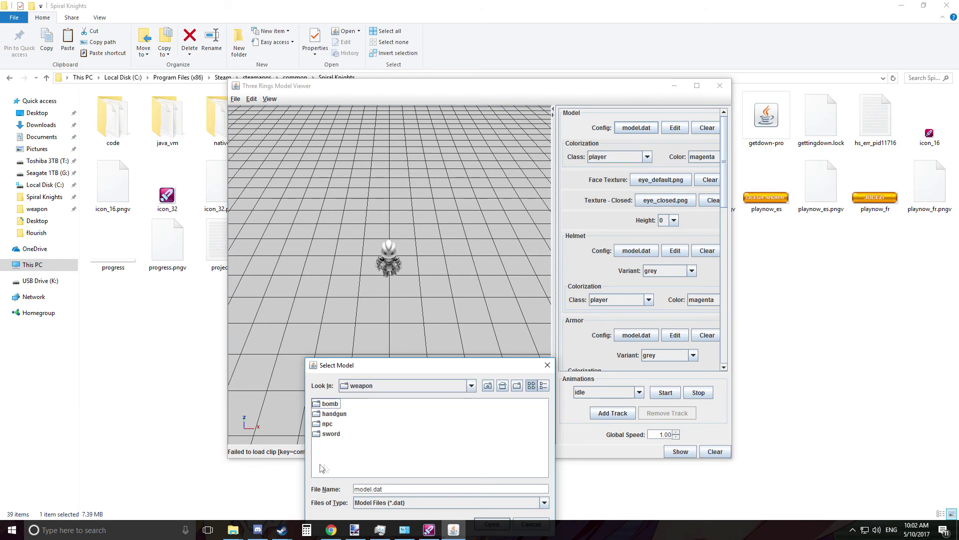
double_click(318, 435)
double_click(318, 455)
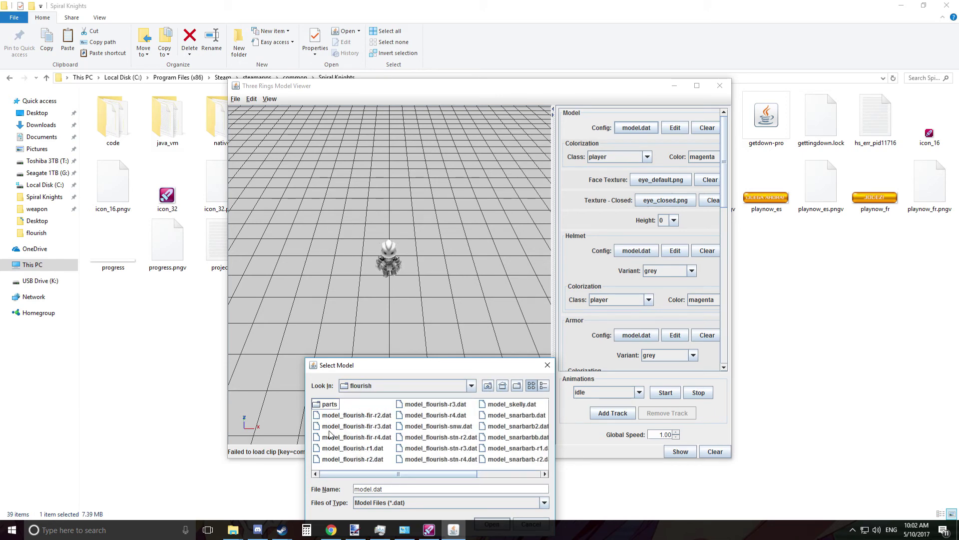
double_click(322, 438)
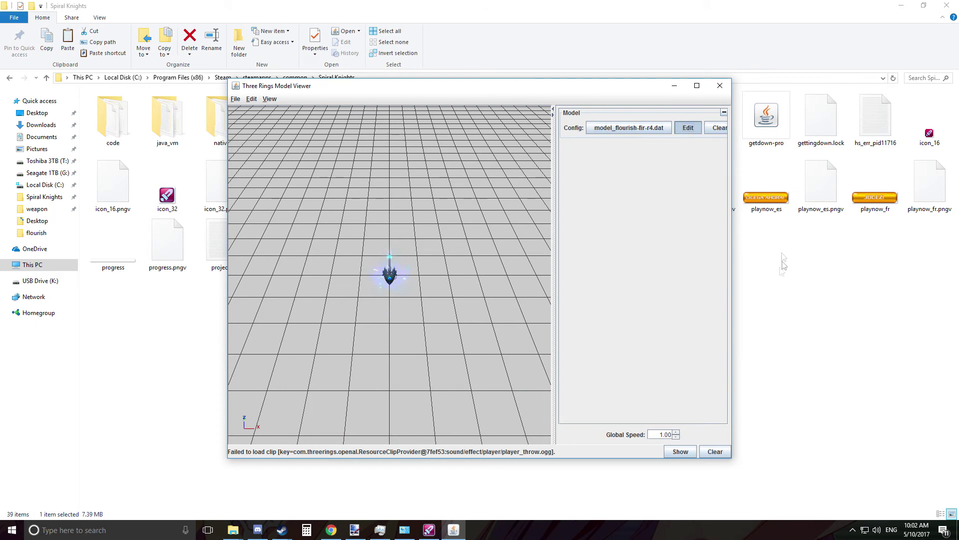
Clear the ambient_gasfield.dat config from the seventh attached model, save the sword file, and close the resource editor.
scroll(702, 164, down, 15)
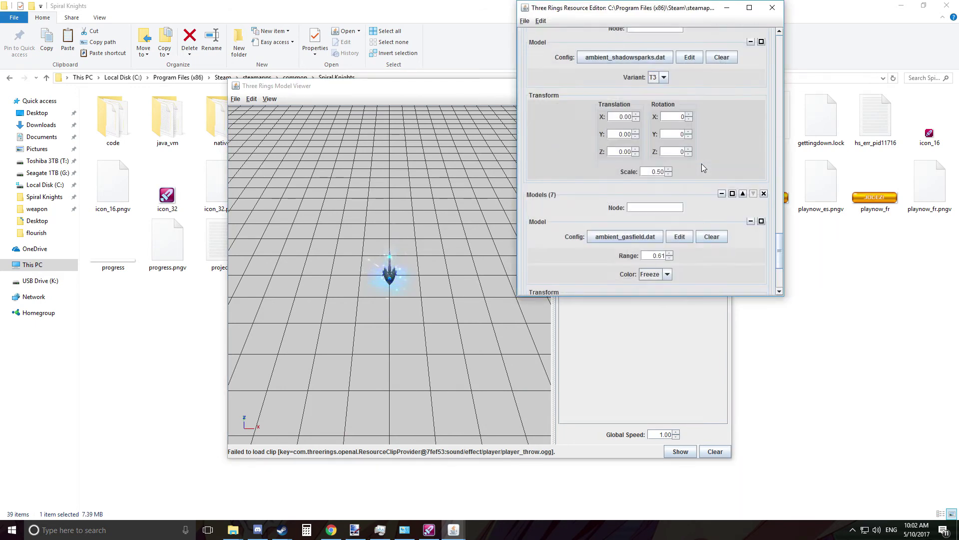
scroll(701, 163, down, 5)
click(712, 90)
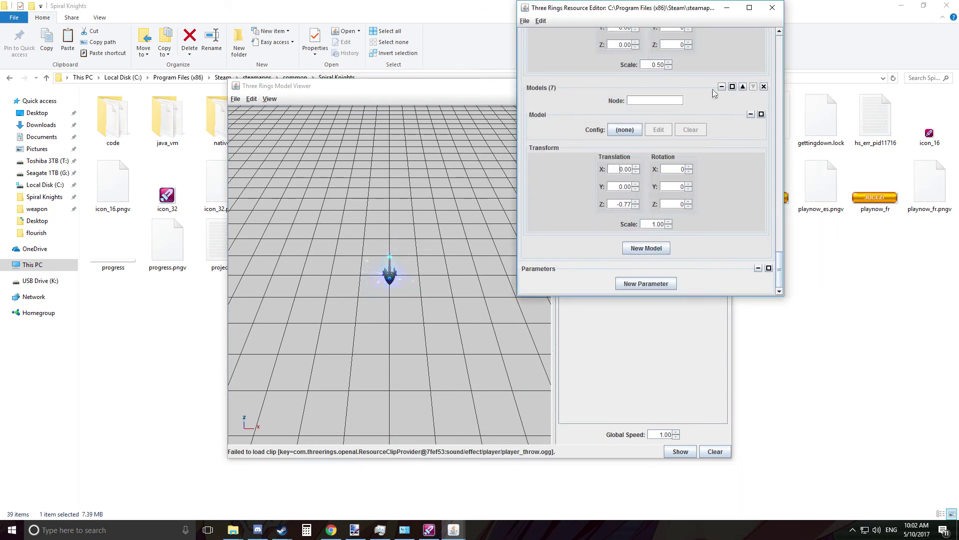
click(525, 21)
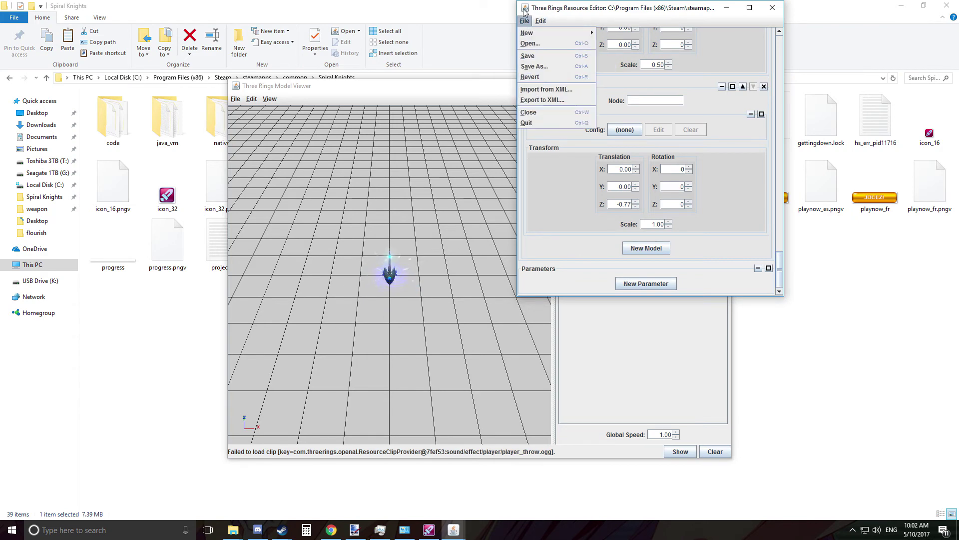
click(531, 56)
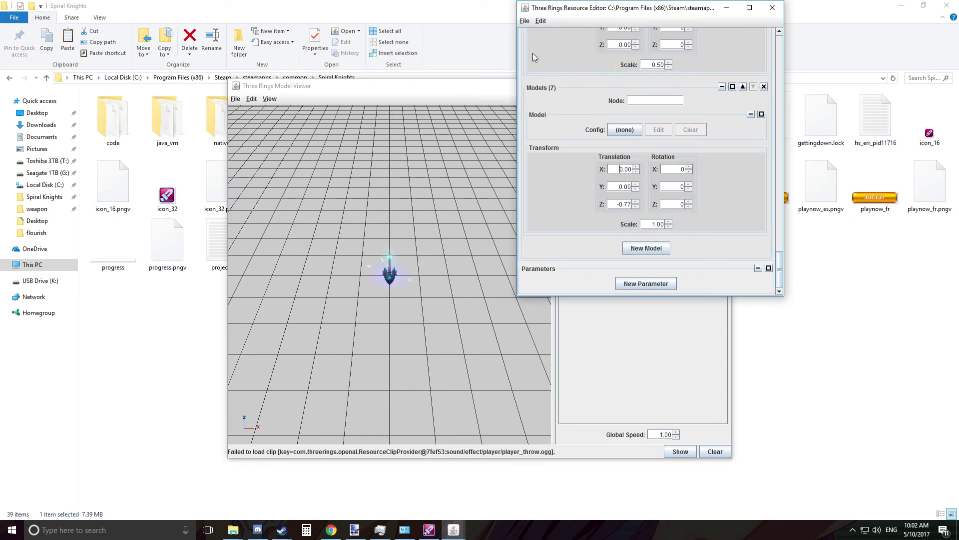
click(772, 7)
Reopen the sword model for editing and set the scale of its attached ambient_vortexdisk.dat effect to 0.55.
drag(310, 318, 356, 300)
scroll(356, 258, up, 5)
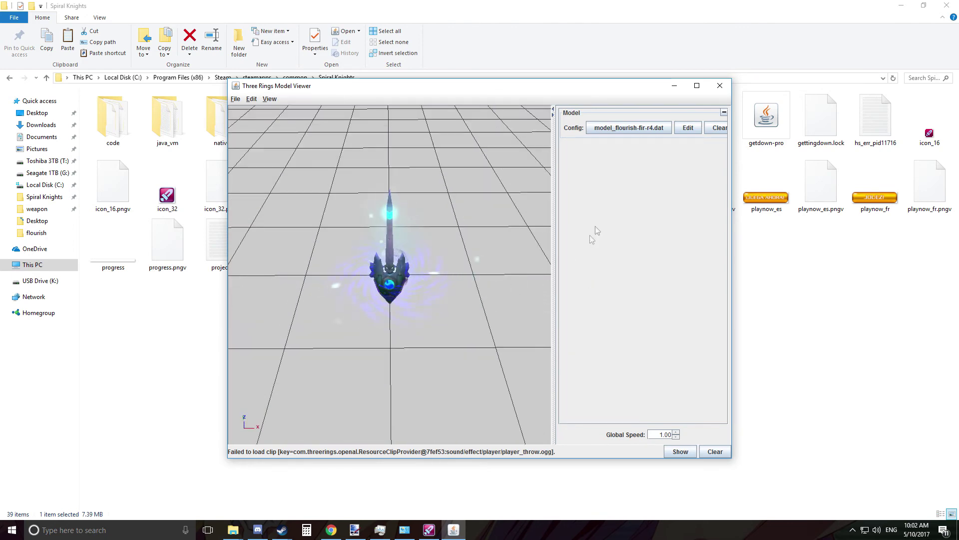
click(688, 128)
scroll(703, 230, down, 10)
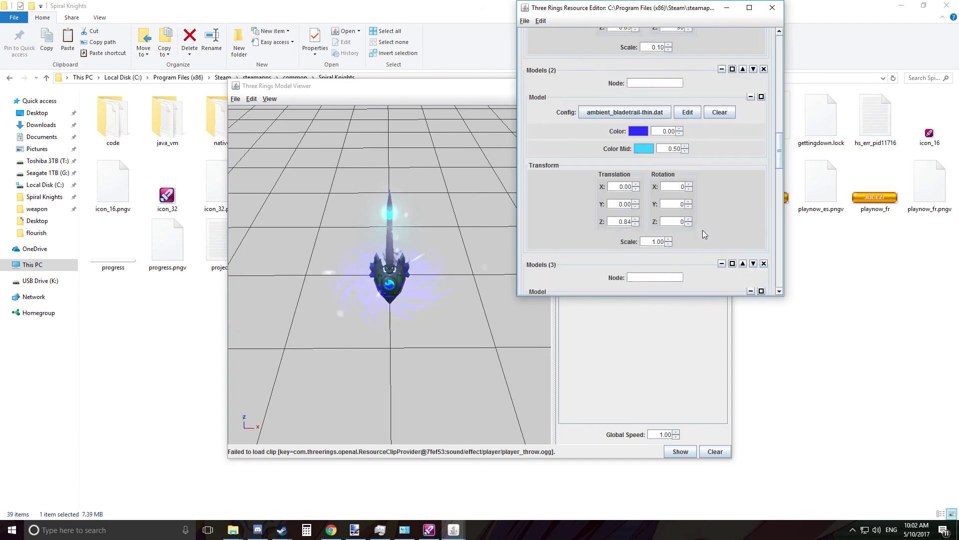
scroll(703, 230, down, 10)
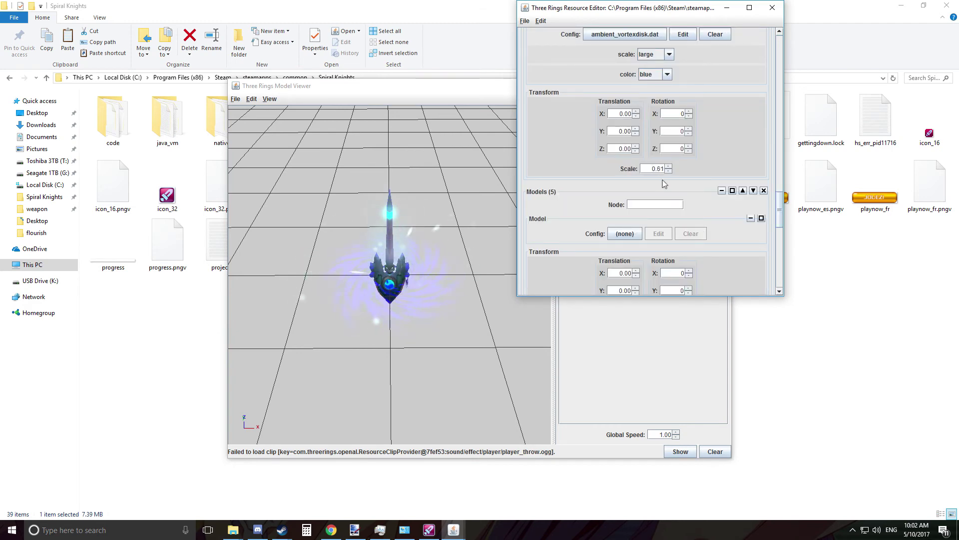
click(669, 172)
scroll(465, 266, up, 2)
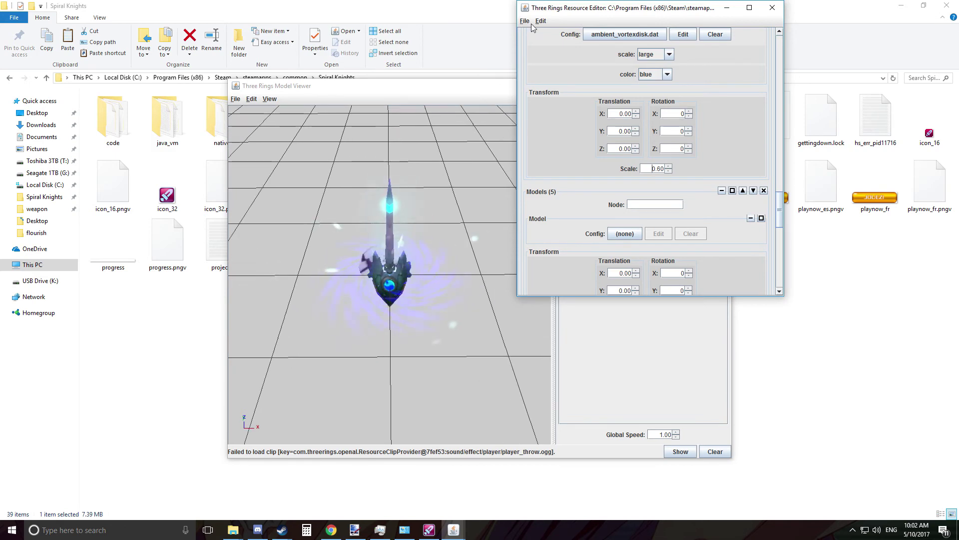
scroll(428, 213, up, 3)
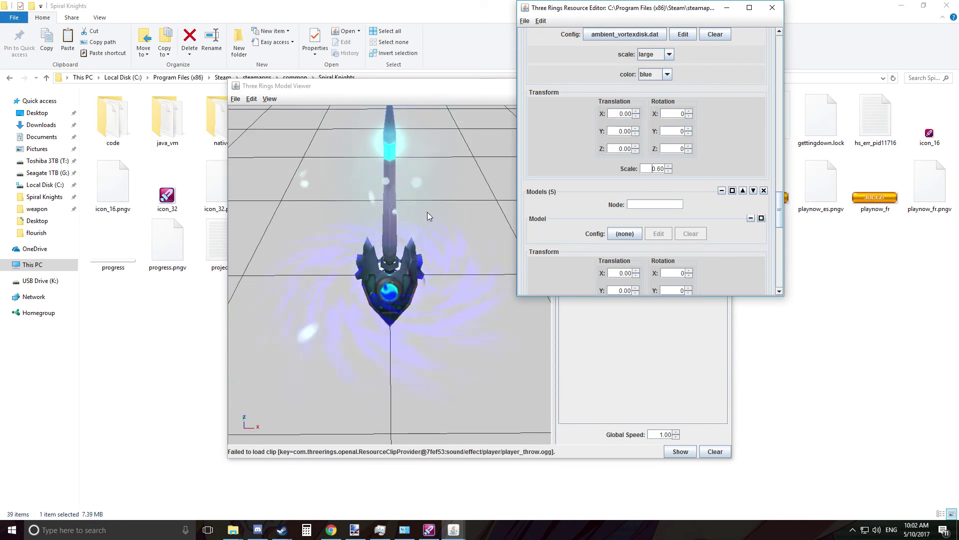
click(669, 172)
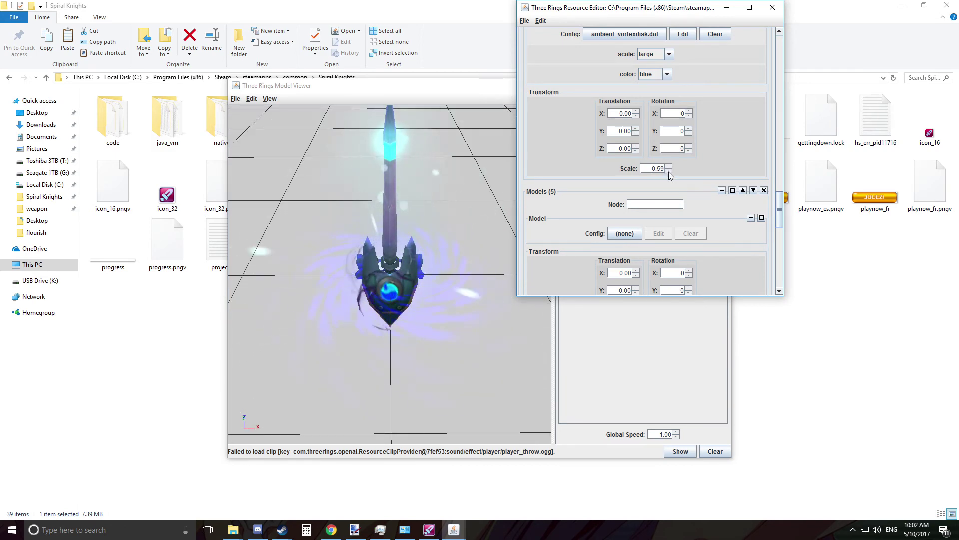
click(669, 171)
click(669, 171)
click(668, 171)
click(669, 172)
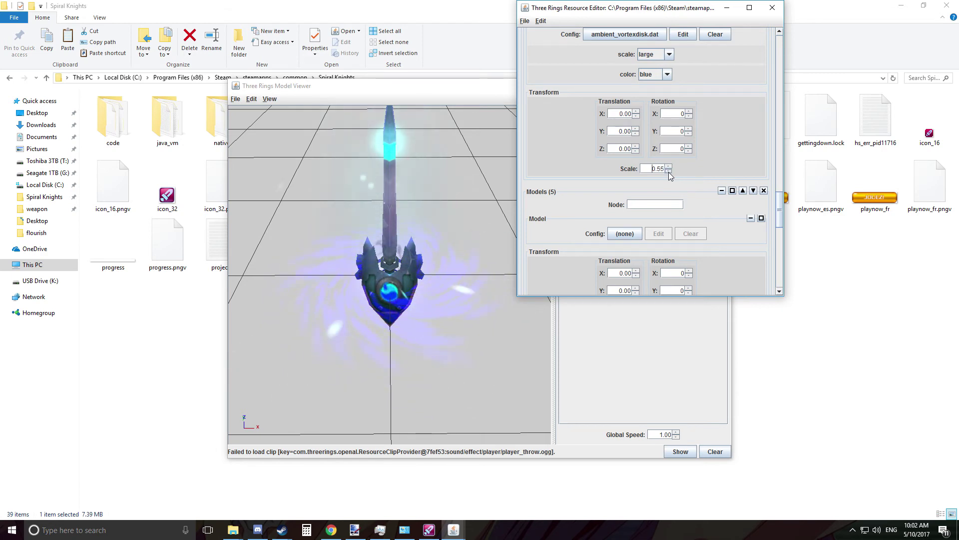
Save the edited sword model and close both the resource editor and the model viewer.
click(525, 21)
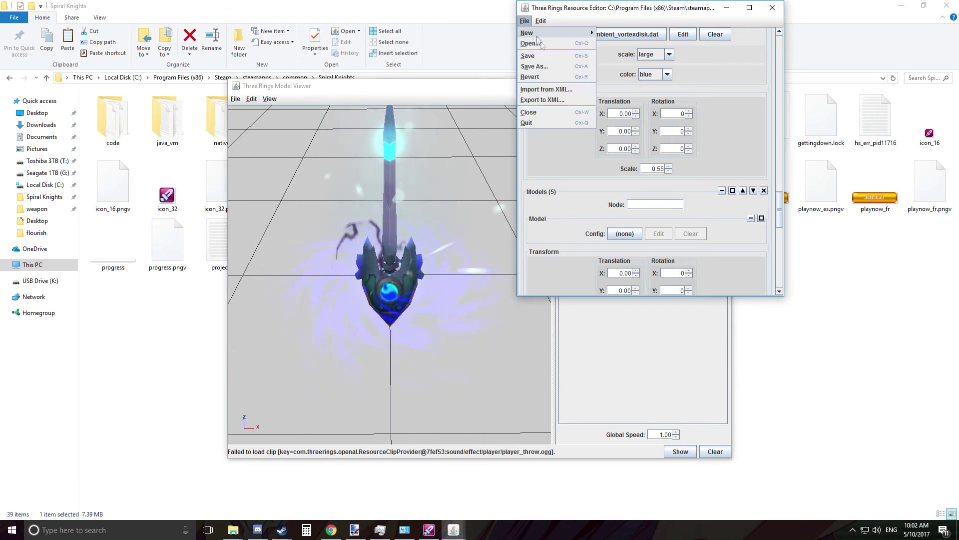
click(543, 55)
click(773, 8)
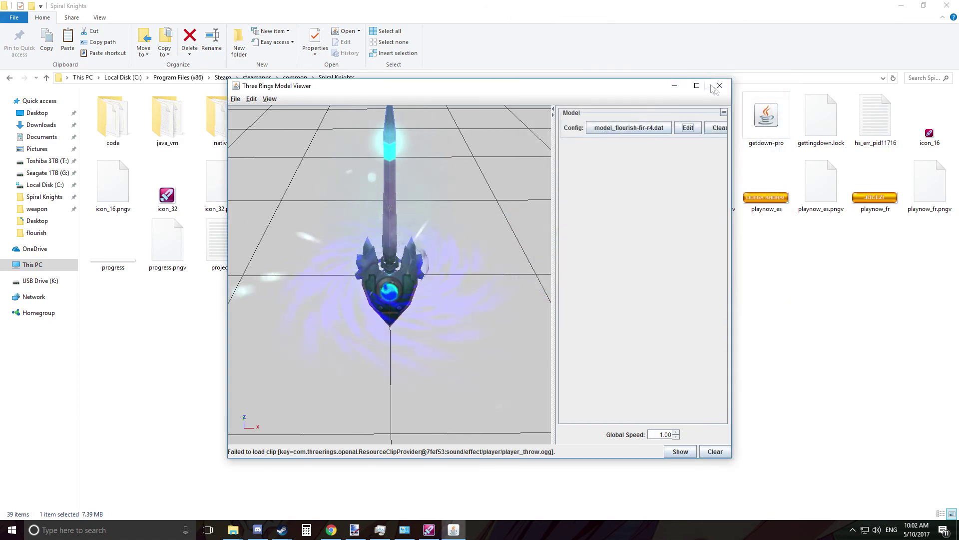
click(719, 86)
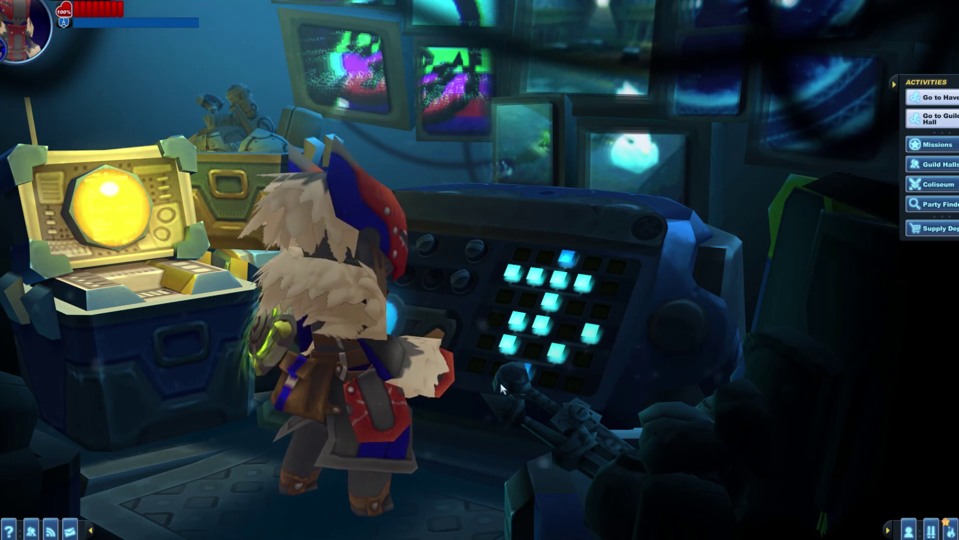
In Spiral Knights, go to the Guild Hall, view the Supply Depot's sword listing, and close the depot and the game options.
click(951, 131)
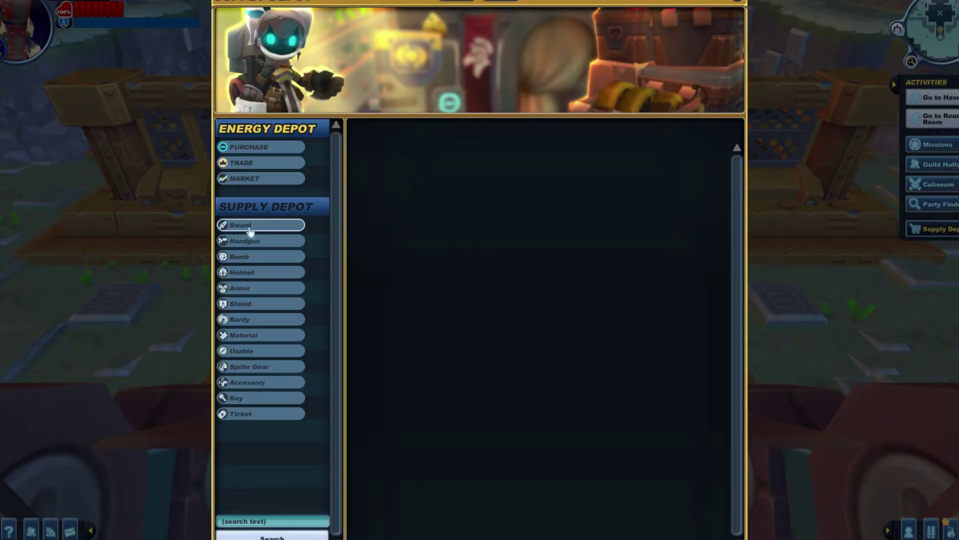
click(288, 226)
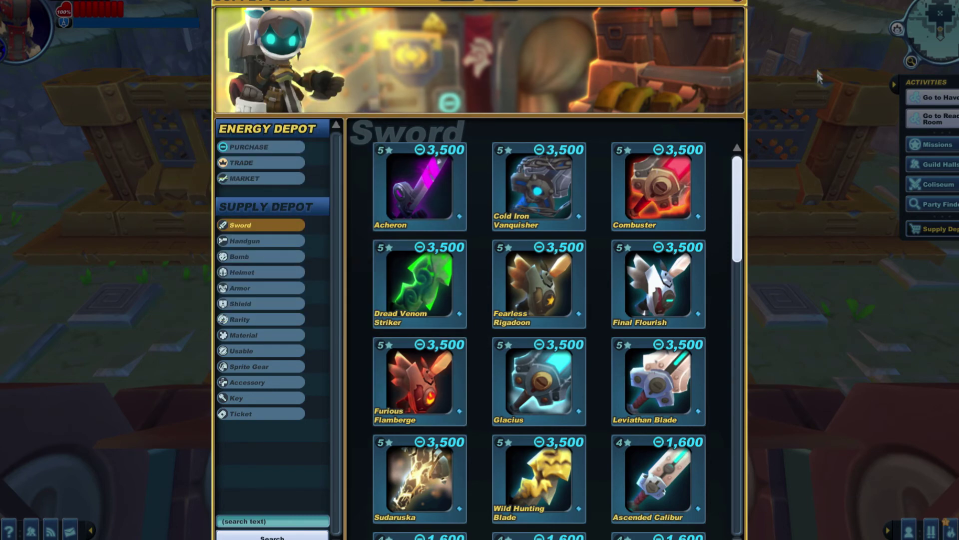
click(740, 2)
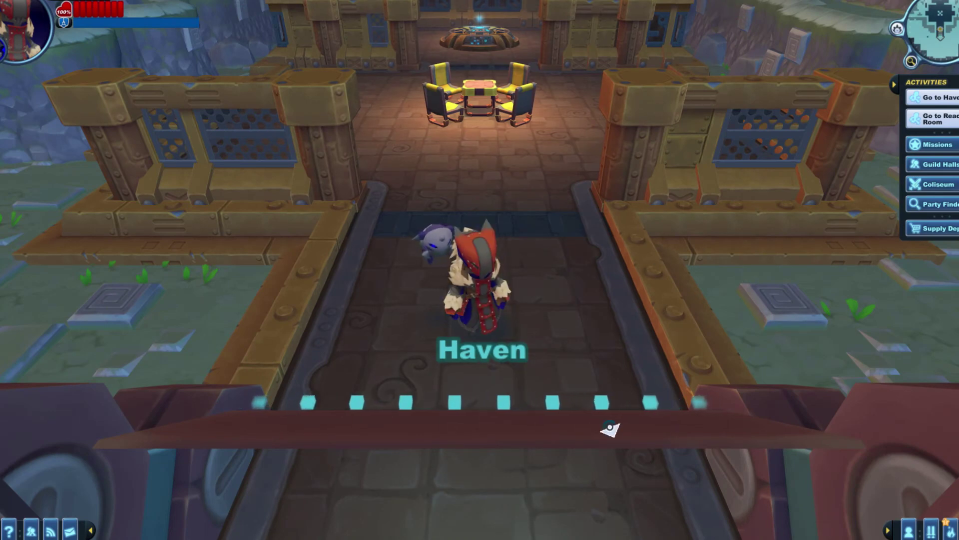
key(Escape)
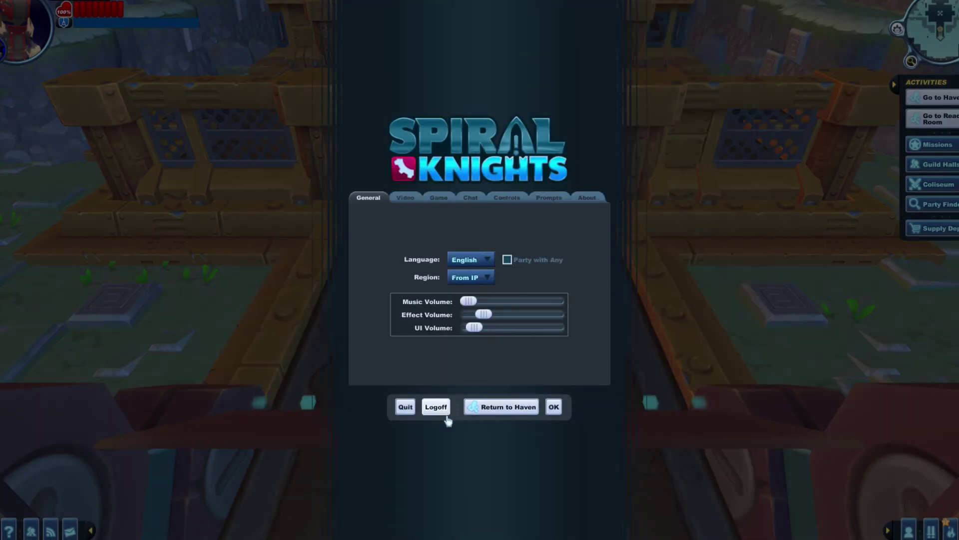
key(Escape)
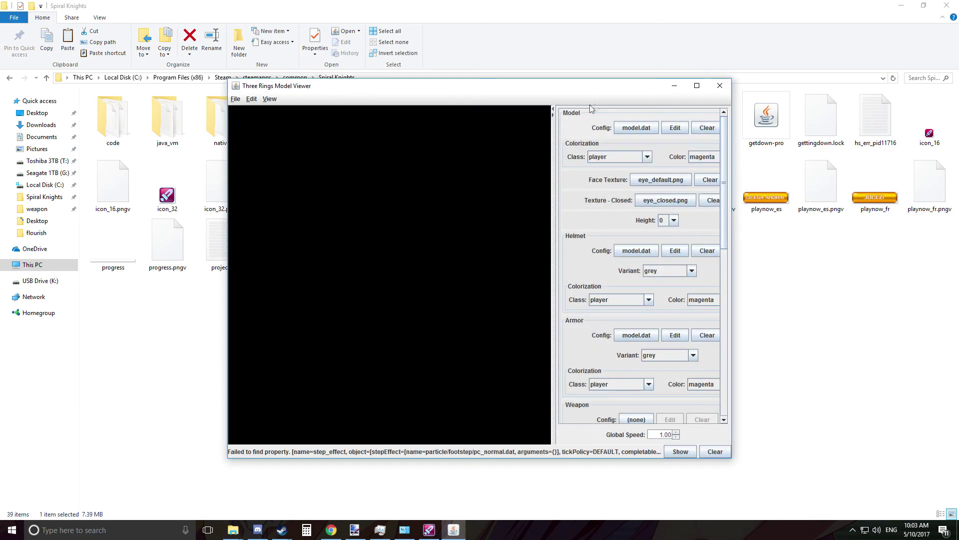
Load model_flourish-fir-r4.dat from the item/weapon/sword/flourish folder into the model viewer.
drag(590, 91, 388, 47)
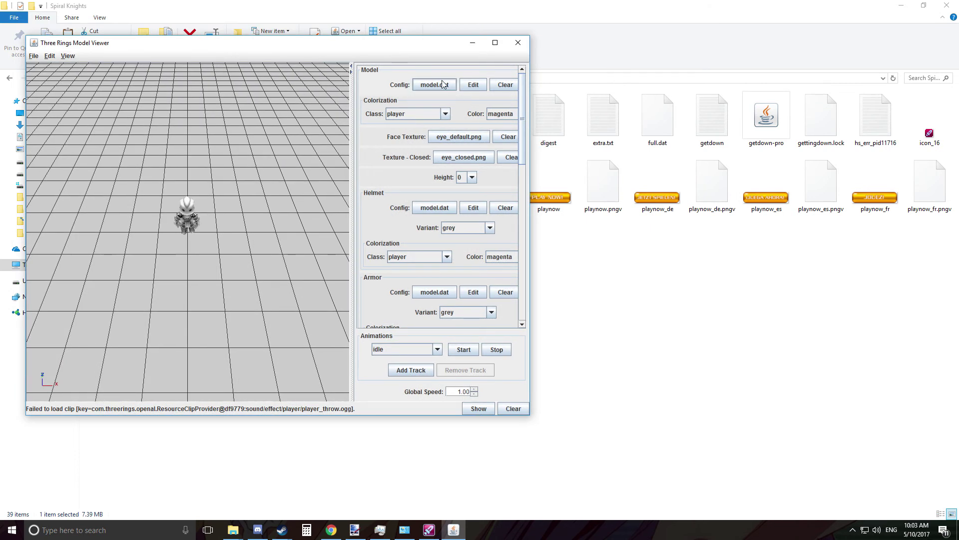
click(435, 85)
click(518, 356)
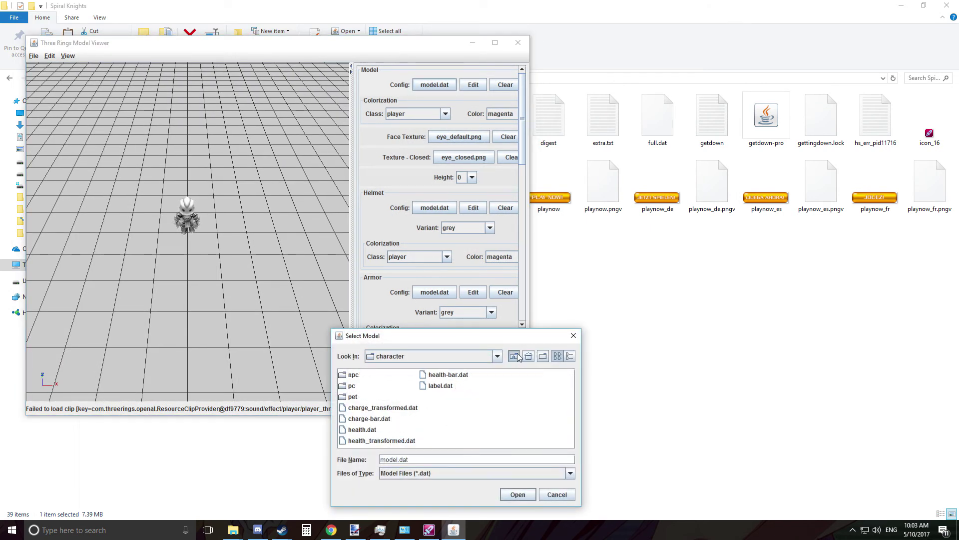
click(519, 356)
double_click(352, 424)
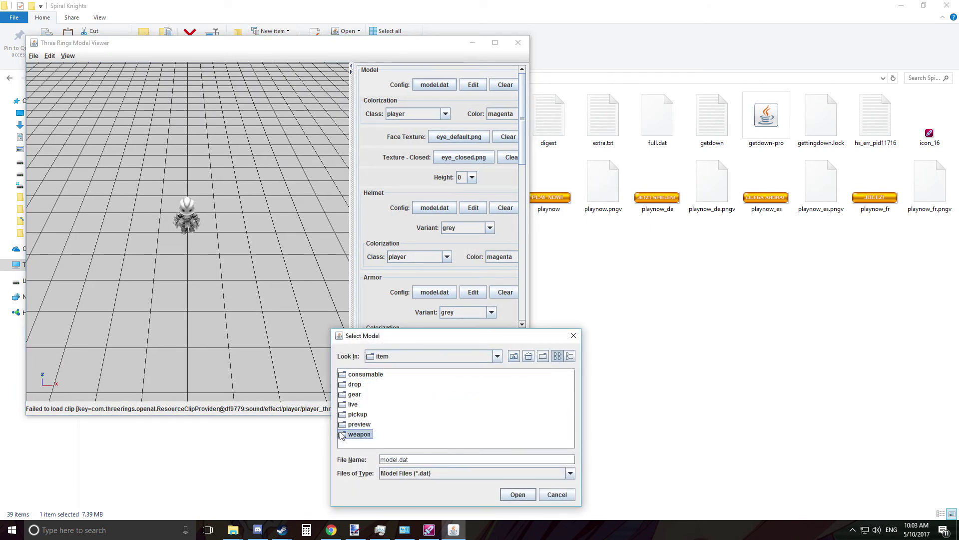
double_click(350, 404)
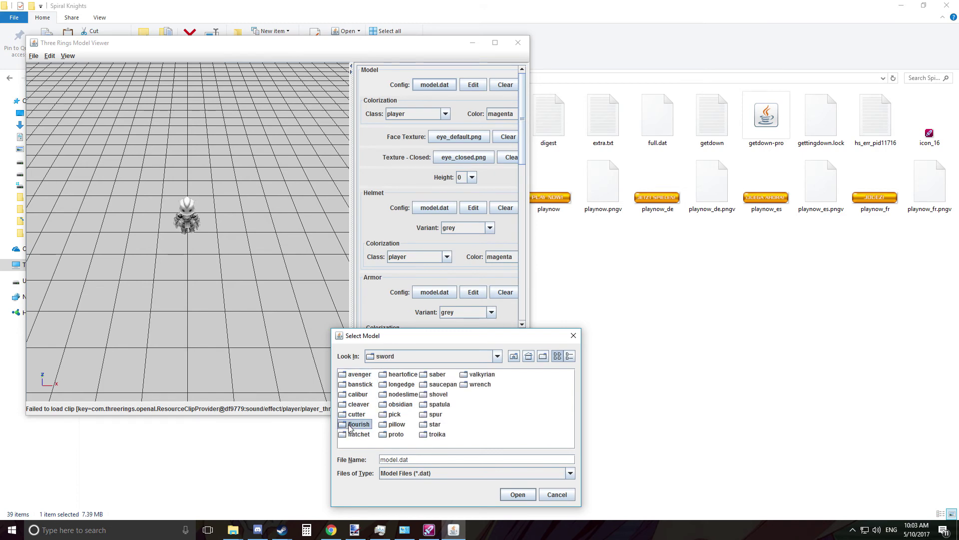
double_click(352, 424)
double_click(384, 408)
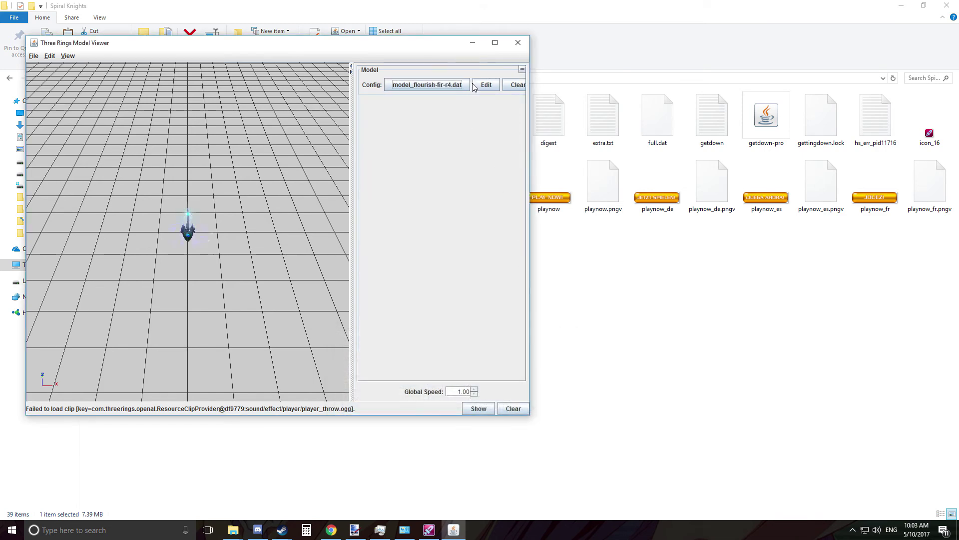
Open the sword model for editing and replace the third attached model's ambient_frozenswordaura.dat config with ambient_fangofvog.dat.
scroll(560, 184, down, 13)
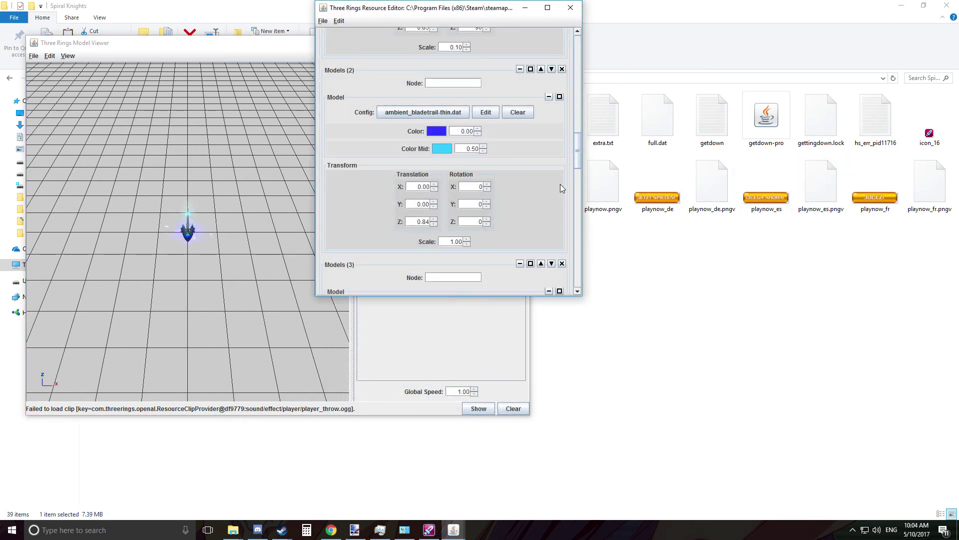
scroll(525, 190, down, 5)
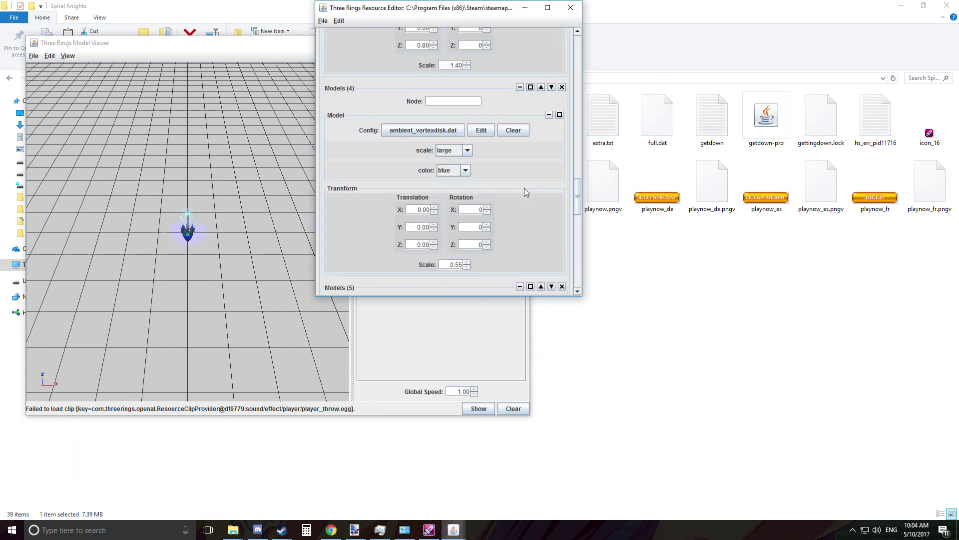
scroll(524, 188, up, 2)
click(452, 209)
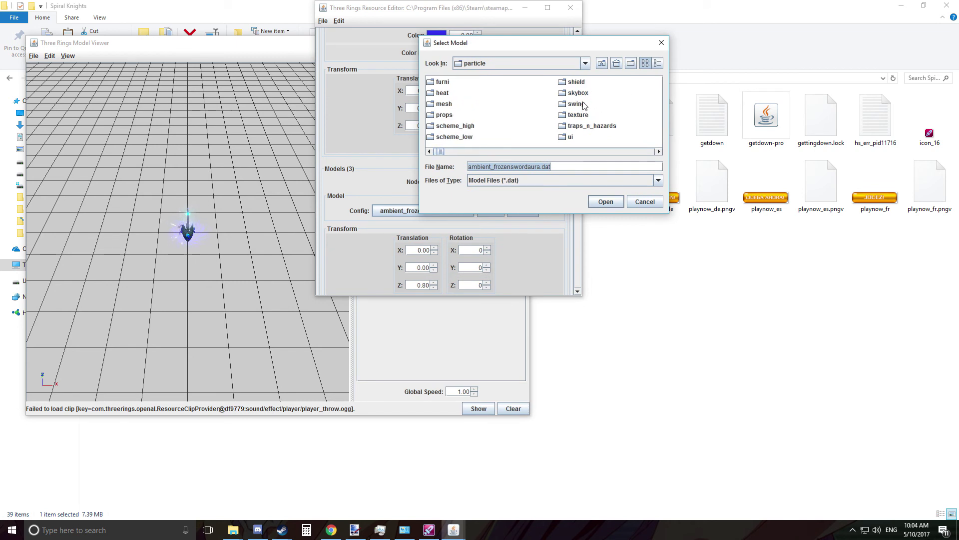
scroll(585, 107, down, 1)
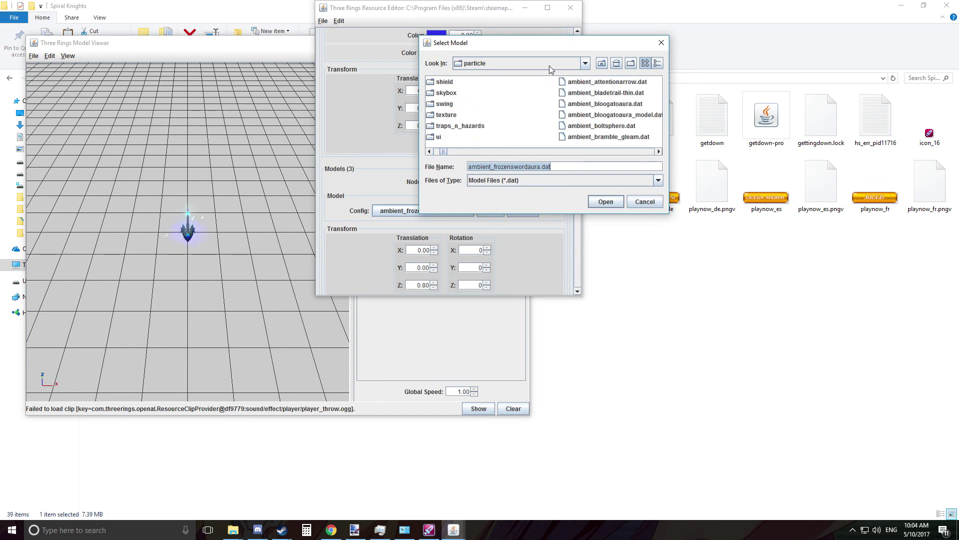
scroll(553, 88, down, 4)
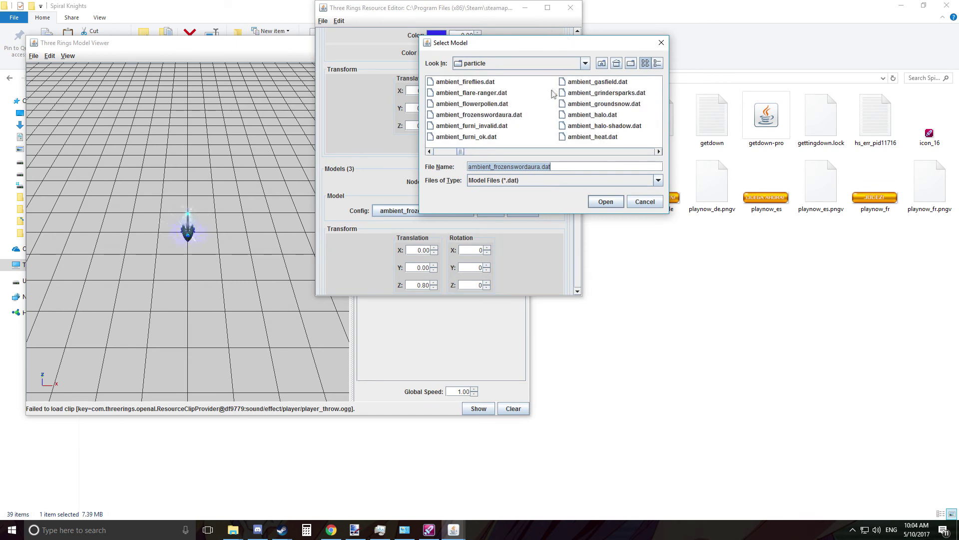
scroll(556, 87, up, 2)
scroll(556, 87, up, 1)
double_click(503, 116)
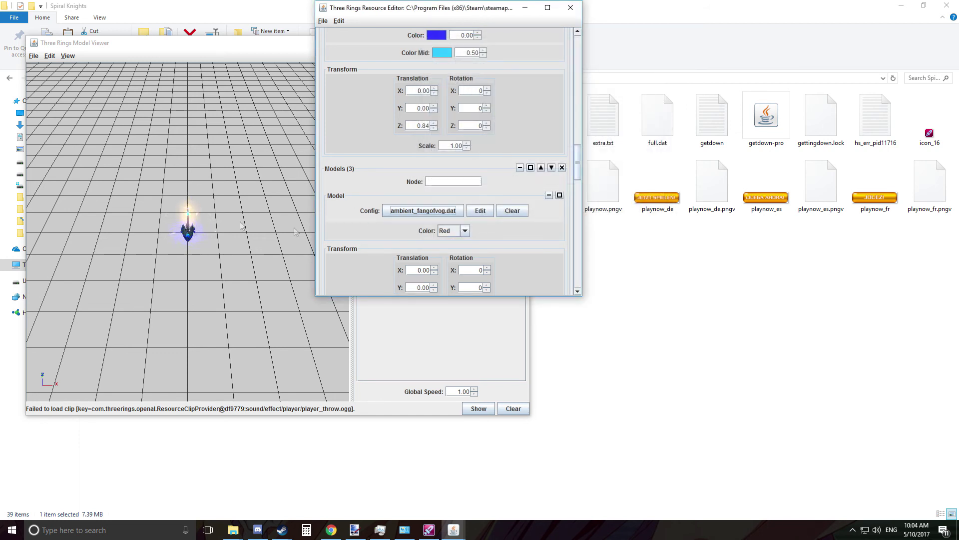
Set the color of the attached ambient_fangofvog.dat effect to Purple and check it on the sword up close.
scroll(201, 218, up, 12)
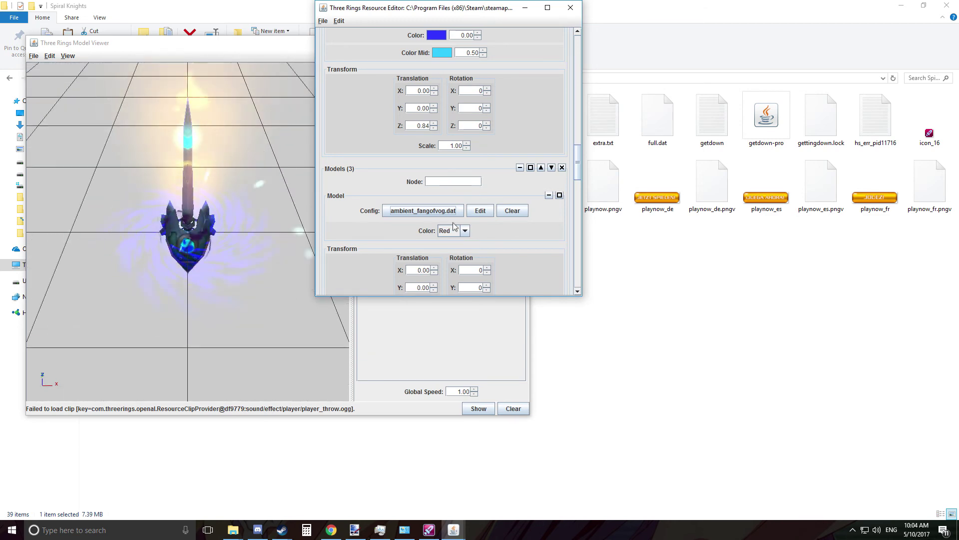
click(448, 251)
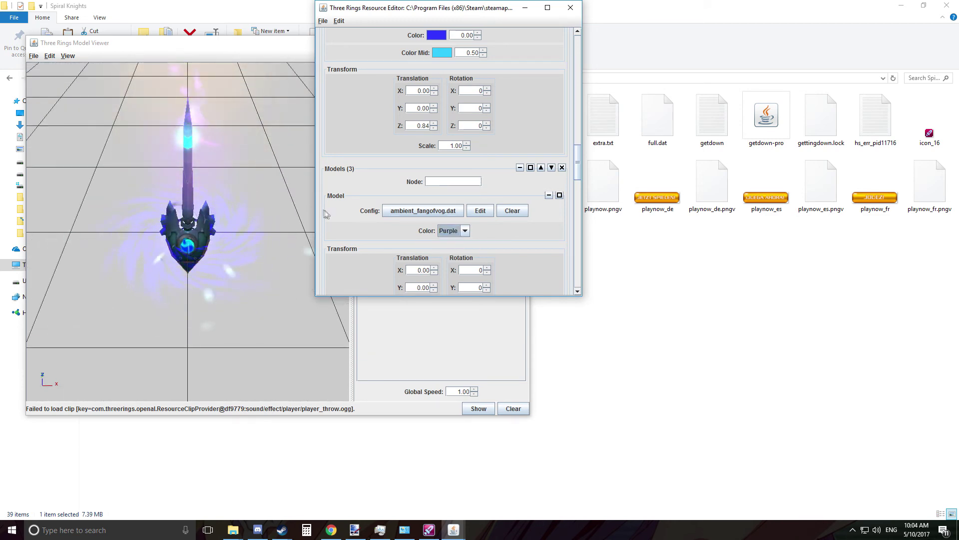
mouse_move(266, 191)
mouse_down()
mouse_move(391, 171)
mouse_move(268, 70)
mouse_move(269, 177)
mouse_up()
click(549, 124)
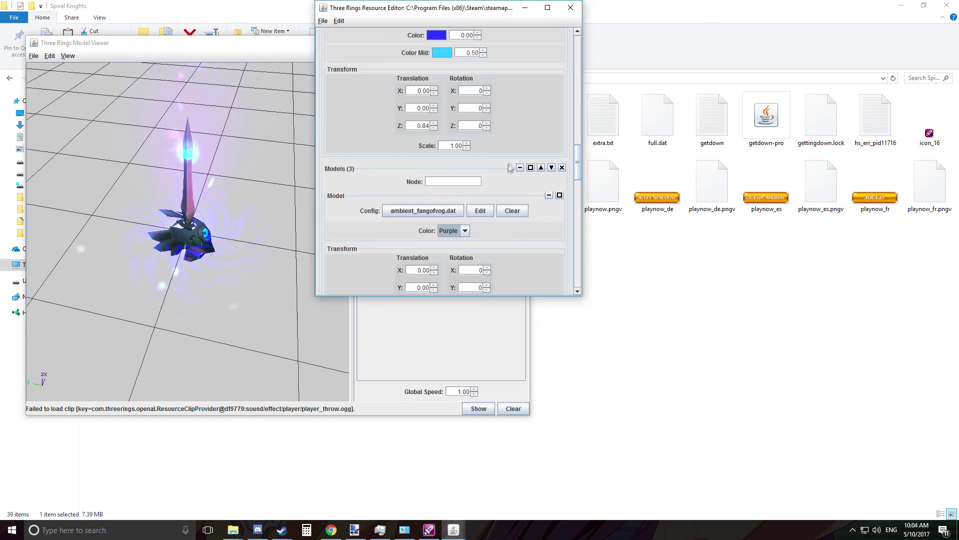
Set the Z translation of the ambient_fangofvog.dat effect to 0.50 and check its position along the blade.
drag(489, 16, 686, 23)
scroll(704, 130, down, 5)
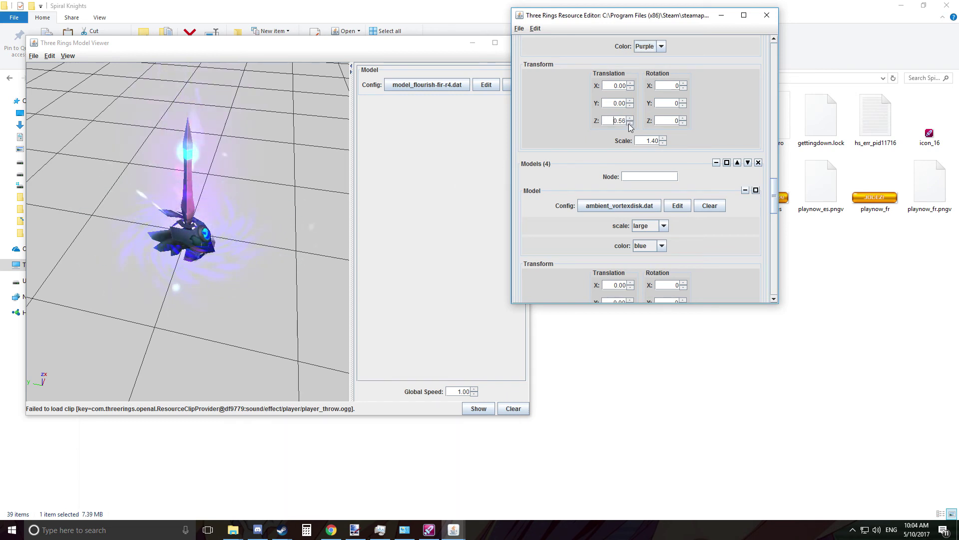
click(296, 180)
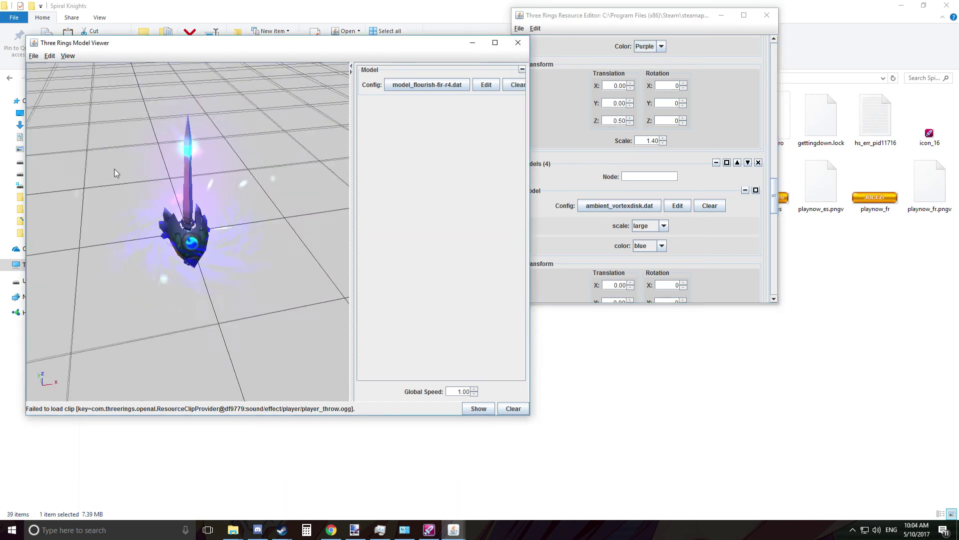
drag(114, 172, 127, 140)
scroll(305, 194, down, 3)
drag(306, 193, 158, 243)
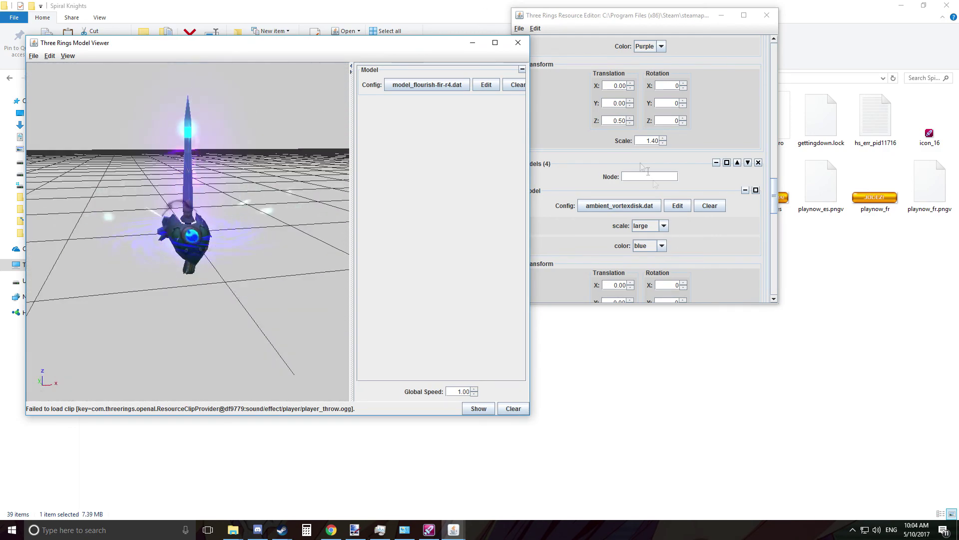
Save the edited sword model and close the resource editor.
click(614, 140)
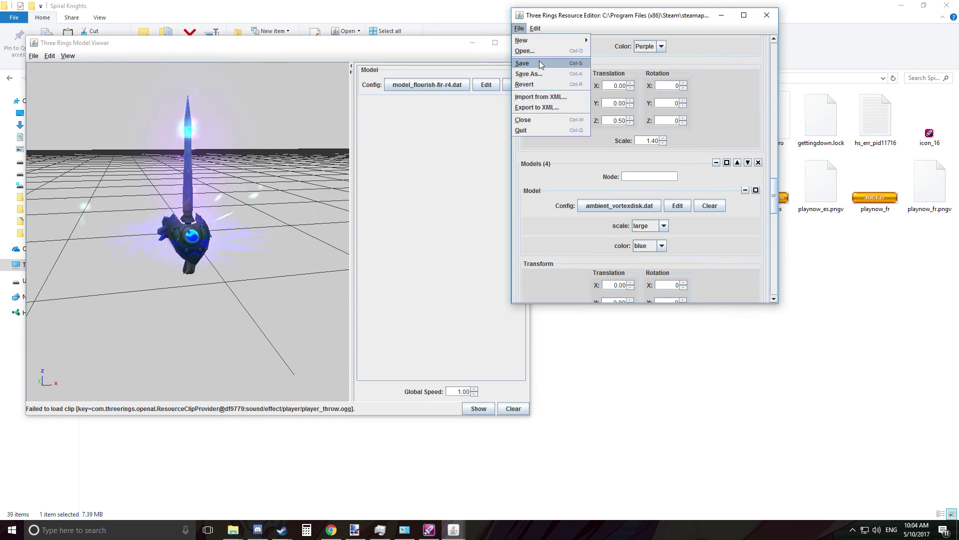
click(540, 64)
click(767, 16)
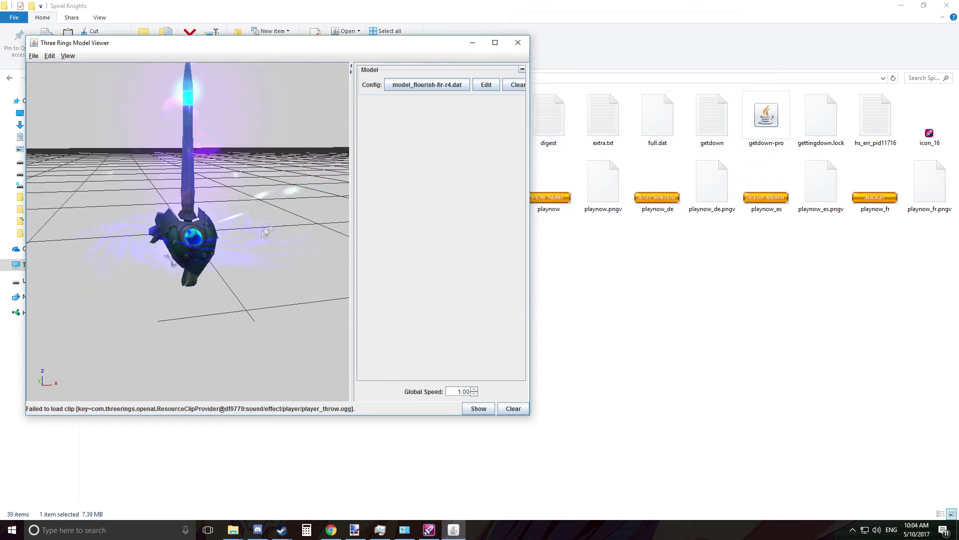
Examine the finished sword and its particle effects from several angles and distances, and close the model viewer.
drag(279, 239, 350, 223)
scroll(266, 257, up, 3)
scroll(259, 228, down, 5)
drag(259, 228, 204, 240)
scroll(174, 315, up, 6)
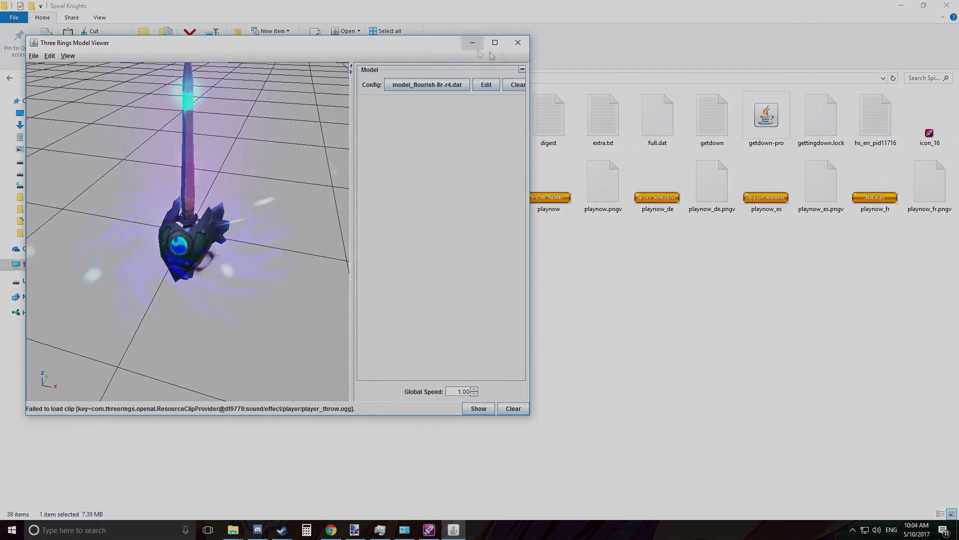
click(518, 43)
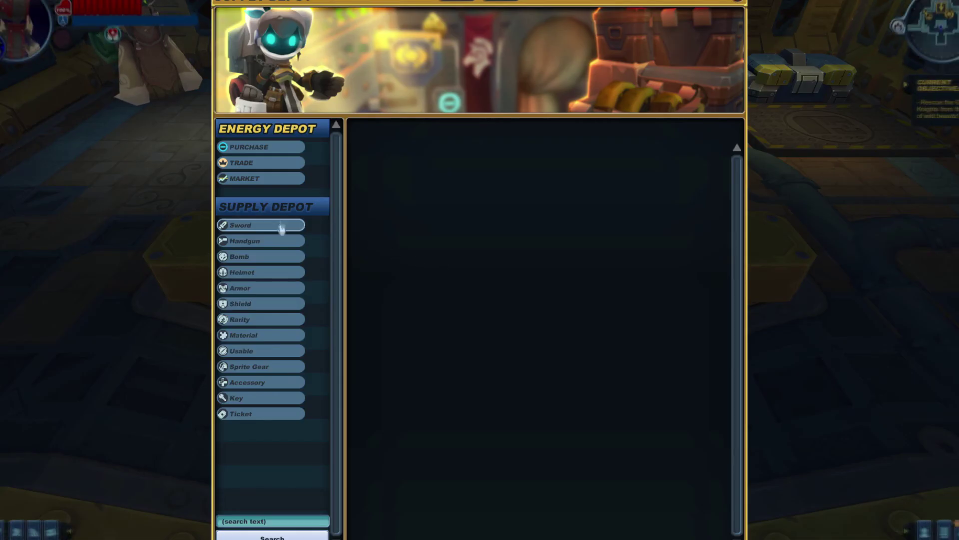
In Spiral Knights, view the Supply Depot's sword listing and close the depot.
click(278, 225)
mouse_move(438, 363)
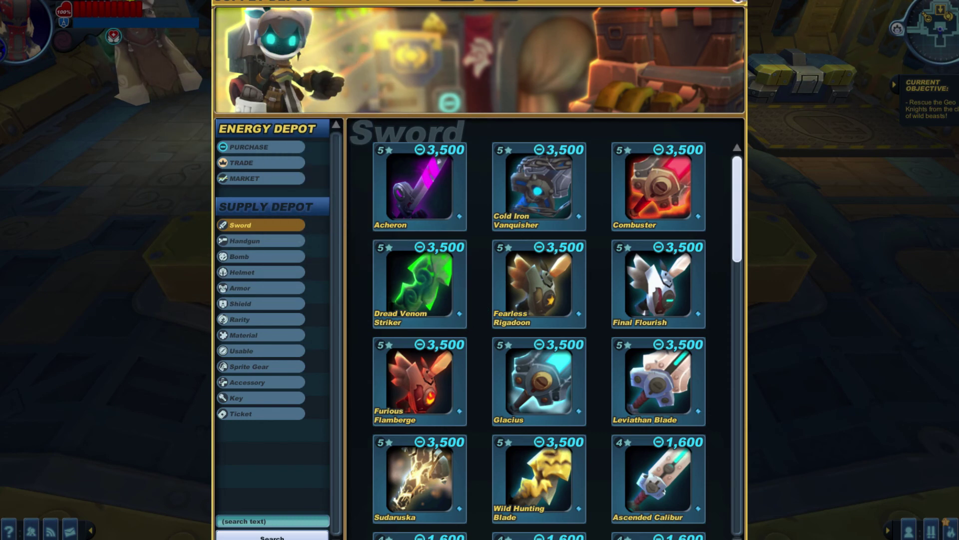
click(739, 2)
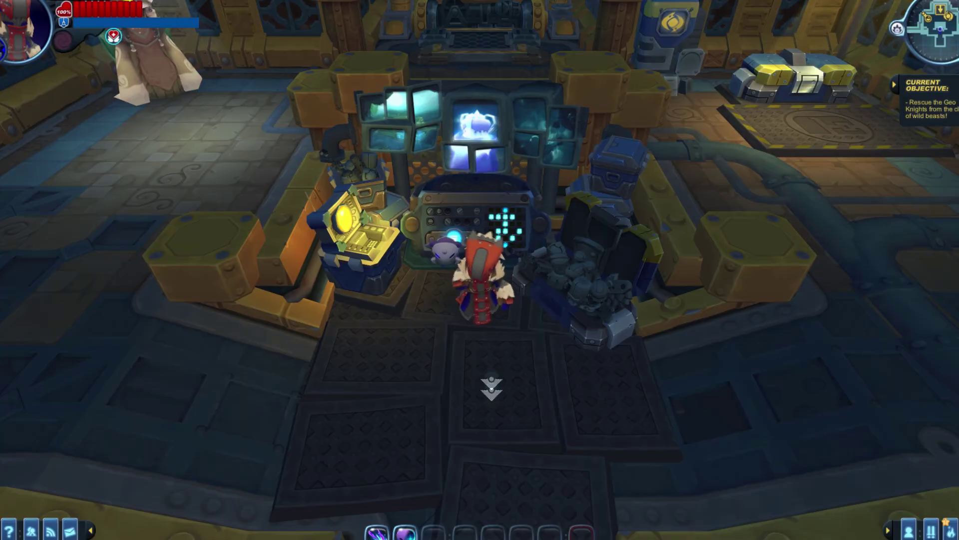
Walk away from the depot terminal, browse back through the rank missions, and select a mission card.
mouse_move(493, 388)
mouse_down()
mouse_move(707, 394)
mouse_move(766, 263)
mouse_move(683, 173)
mouse_move(584, 118)
mouse_move(522, 286)
mouse_move(380, 304)
mouse_move(368, 272)
mouse_move(398, 247)
mouse_up()
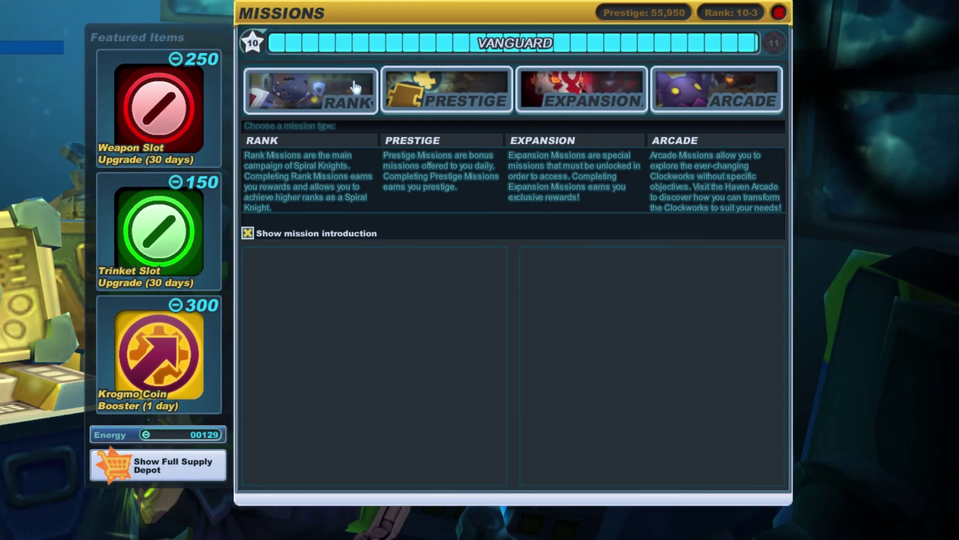
click(355, 87)
click(254, 178)
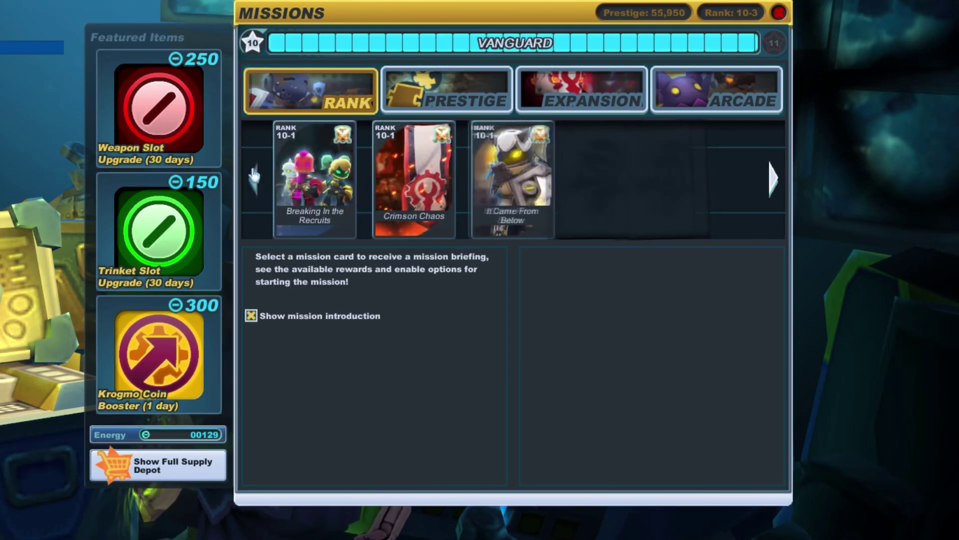
click(253, 178)
click(440, 170)
click(724, 370)
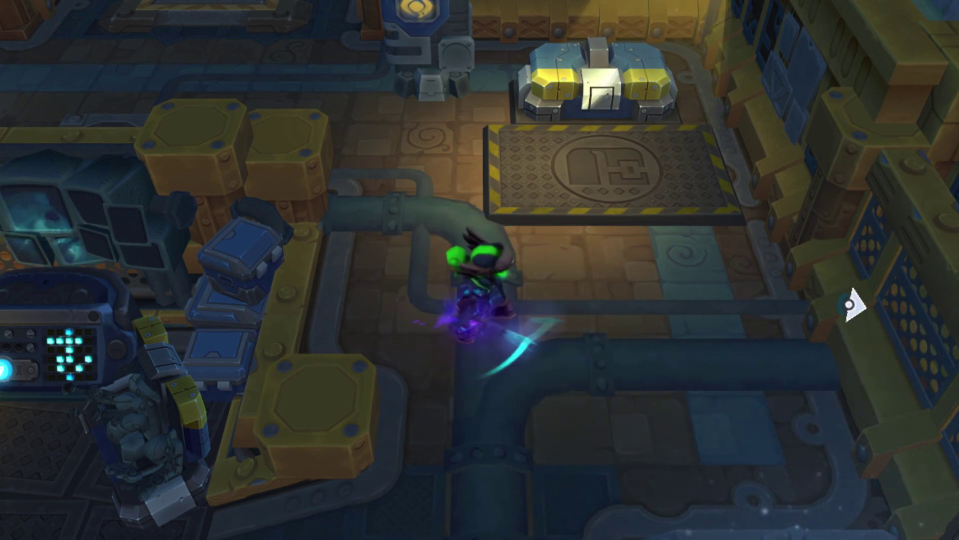
Switch to the Barbarous Thorn Blade and swing it in several directions to check its look in game.
scroll(569, 264, down, 1)
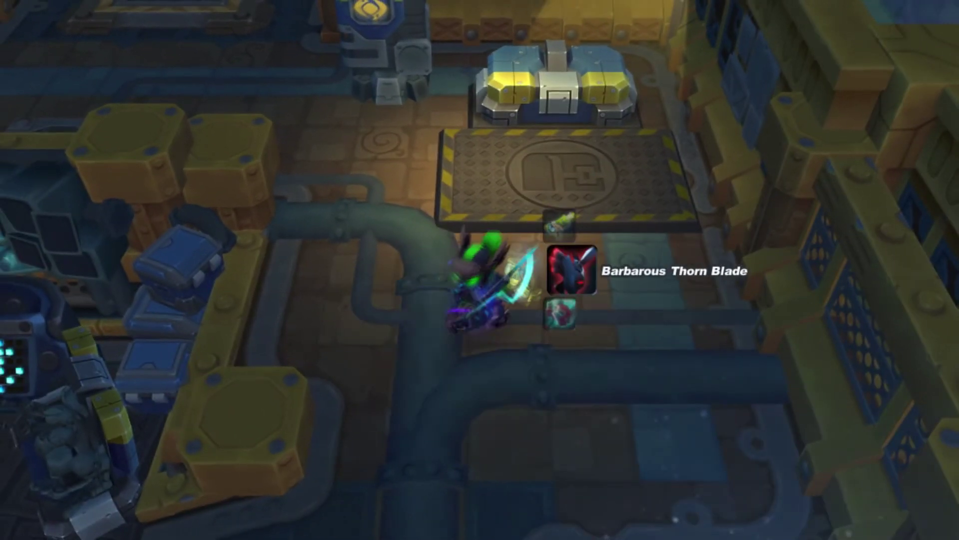
click(67, 521)
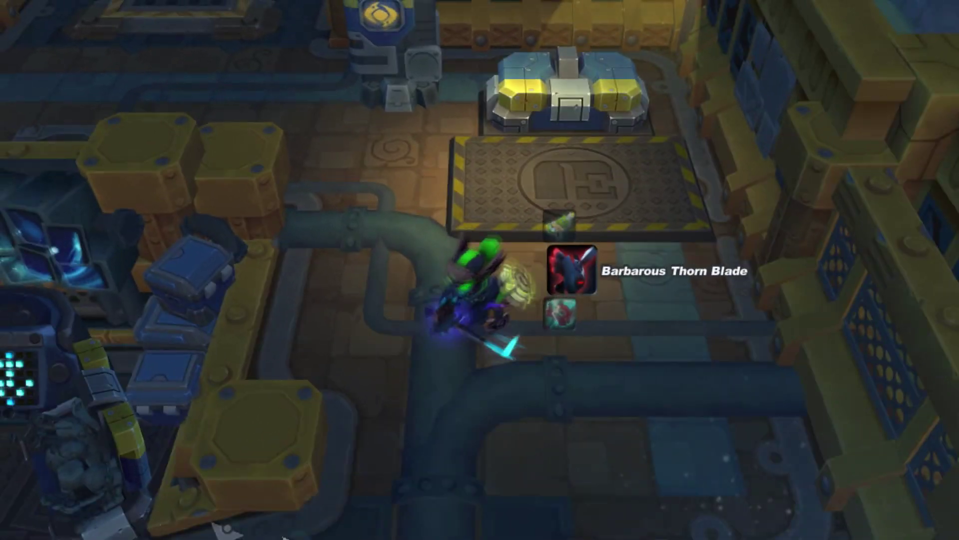
click(310, 515)
click(311, 490)
click(668, 535)
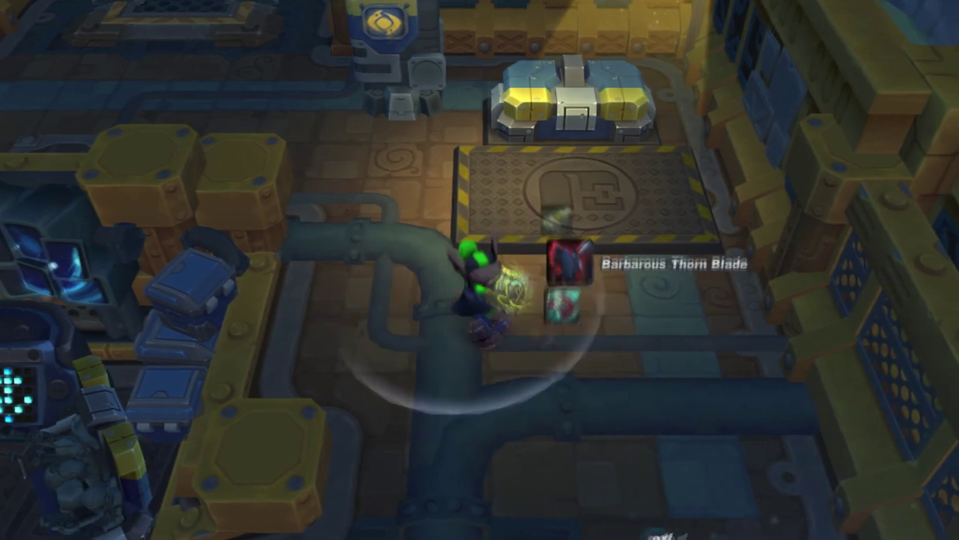
click(944, 498)
click(945, 498)
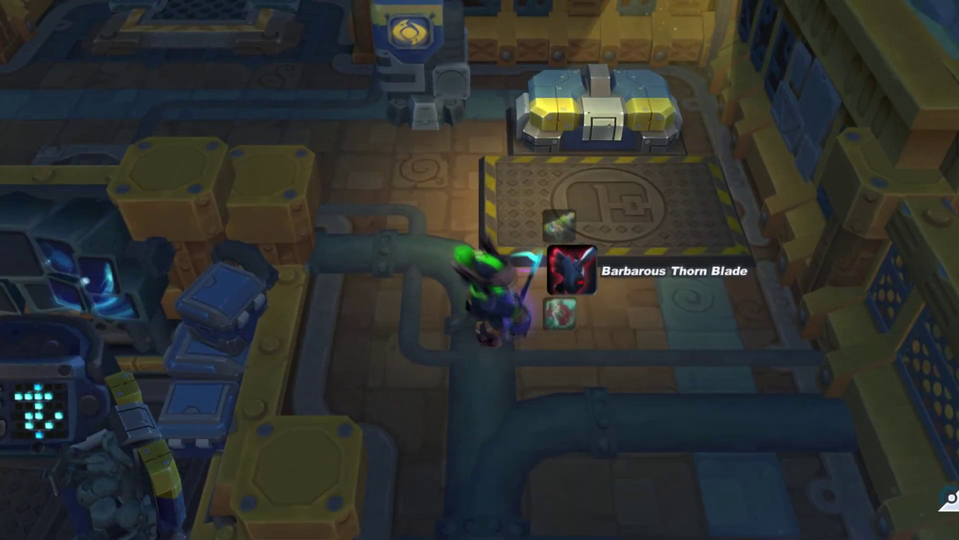
click(944, 498)
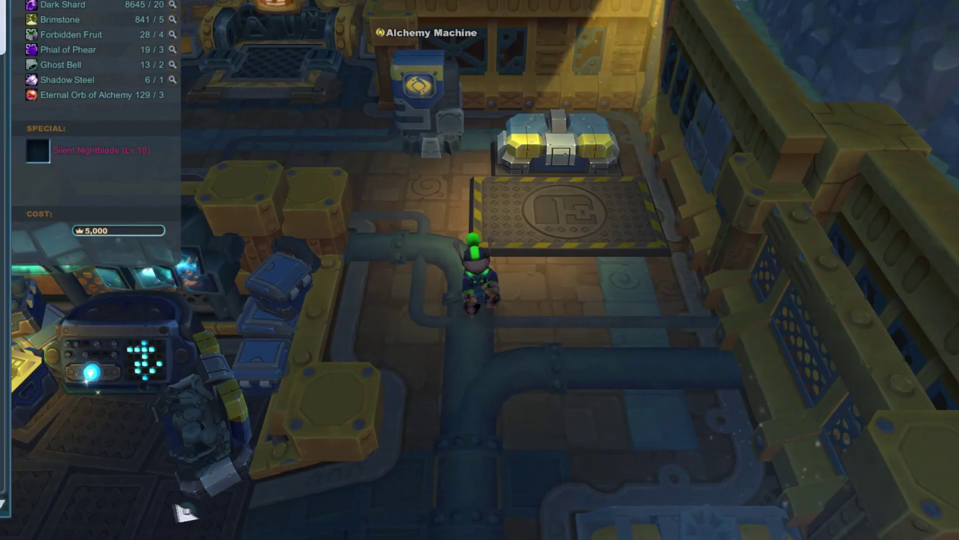
Close the alchemy recipe window and swing the customized sword around near the Alchemy Machine to examine its effects.
key(Escape)
click(482, 493)
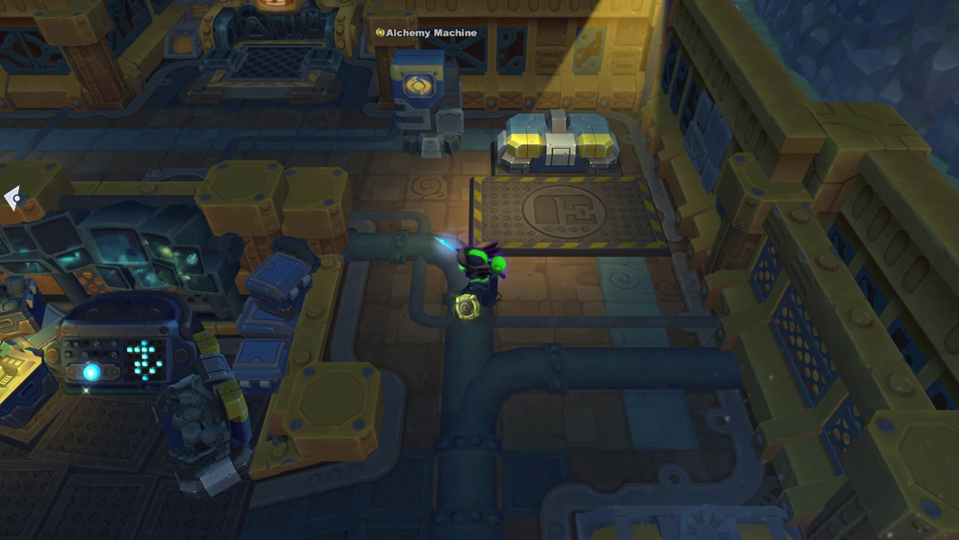
click(715, 248)
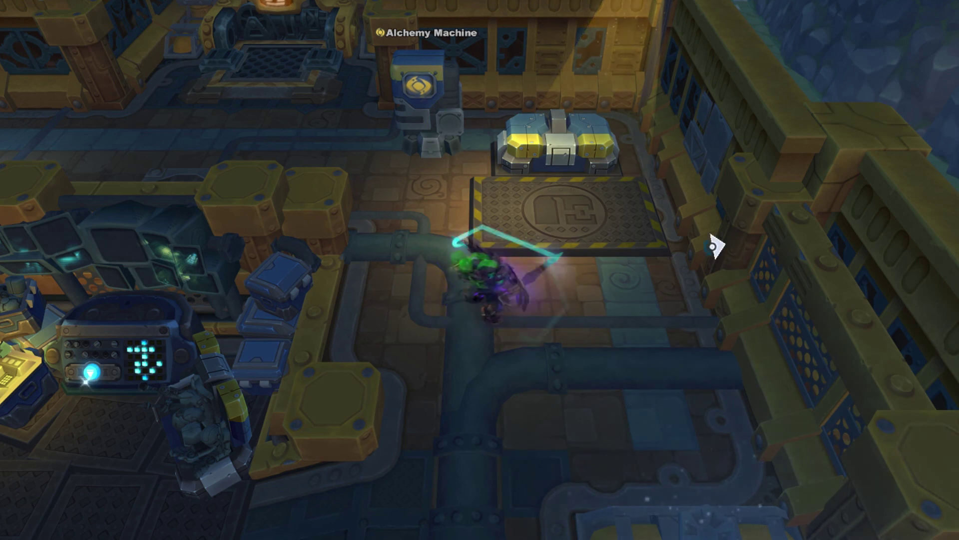
click(678, 306)
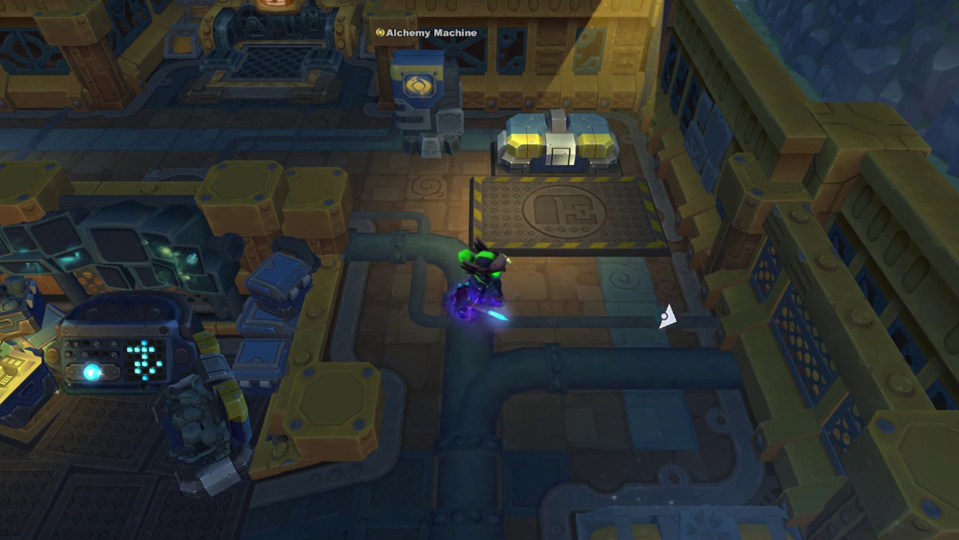
click(710, 403)
click(710, 403)
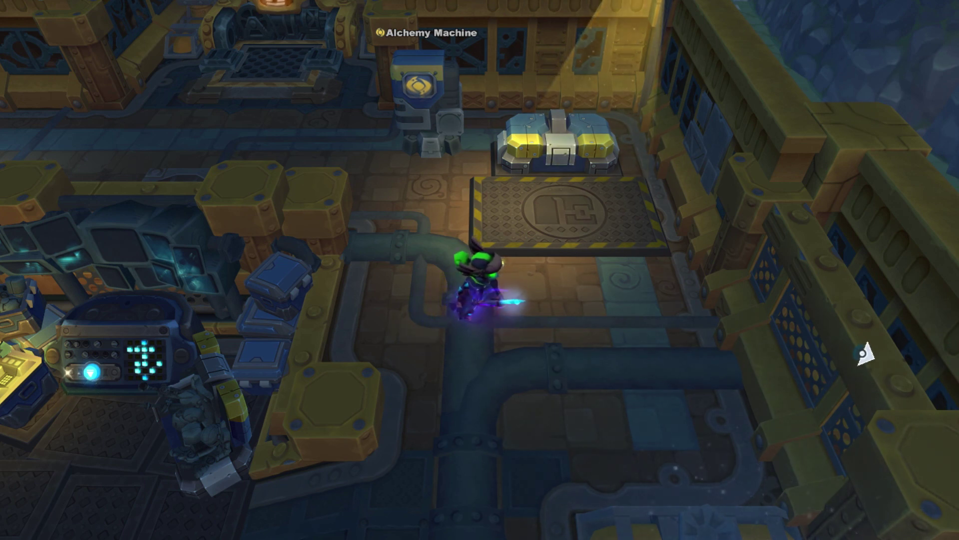
click(778, 287)
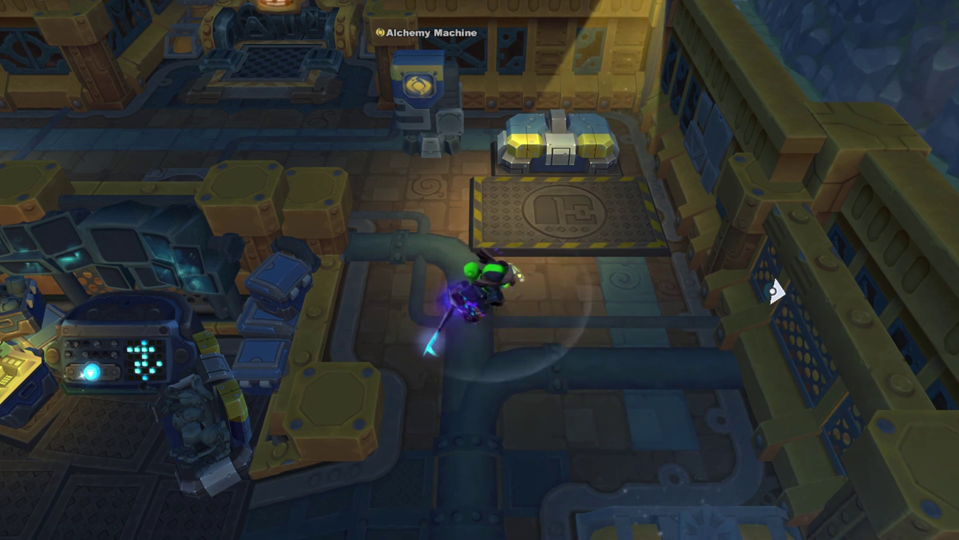
click(767, 320)
click(770, 312)
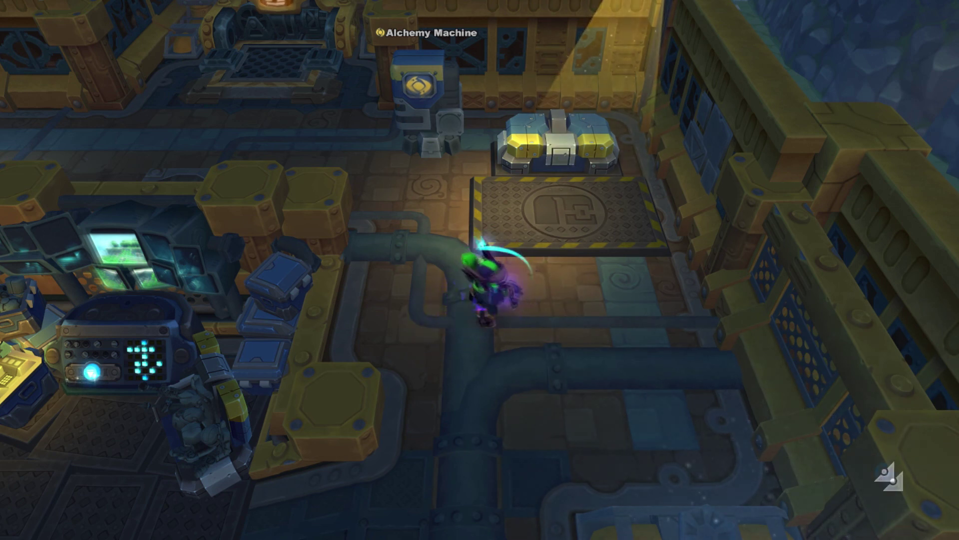
click(852, 422)
click(781, 421)
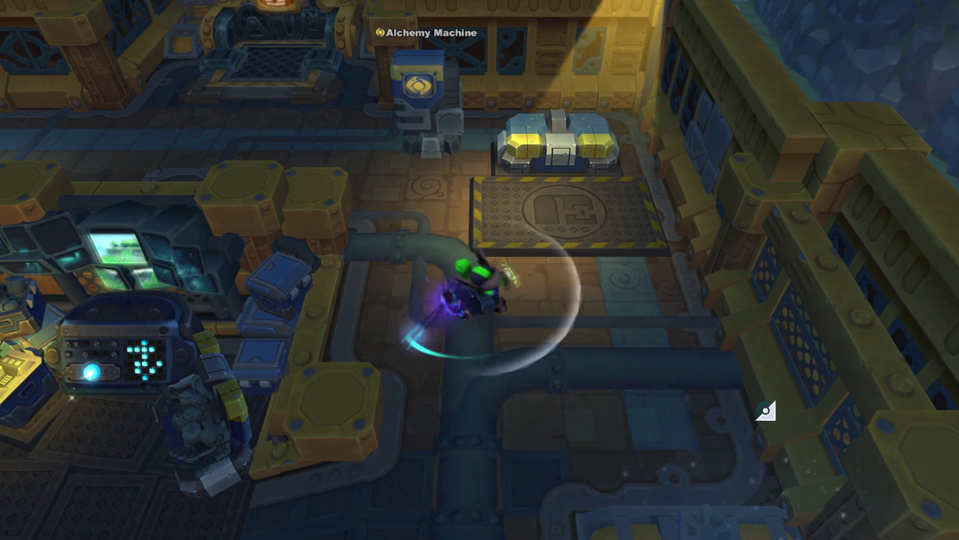
click(795, 410)
click(797, 404)
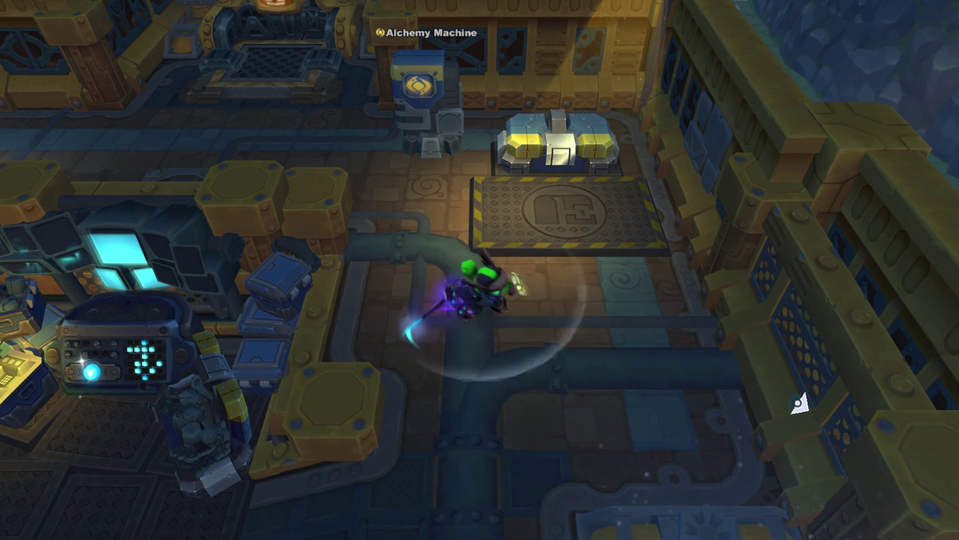
click(799, 395)
click(764, 392)
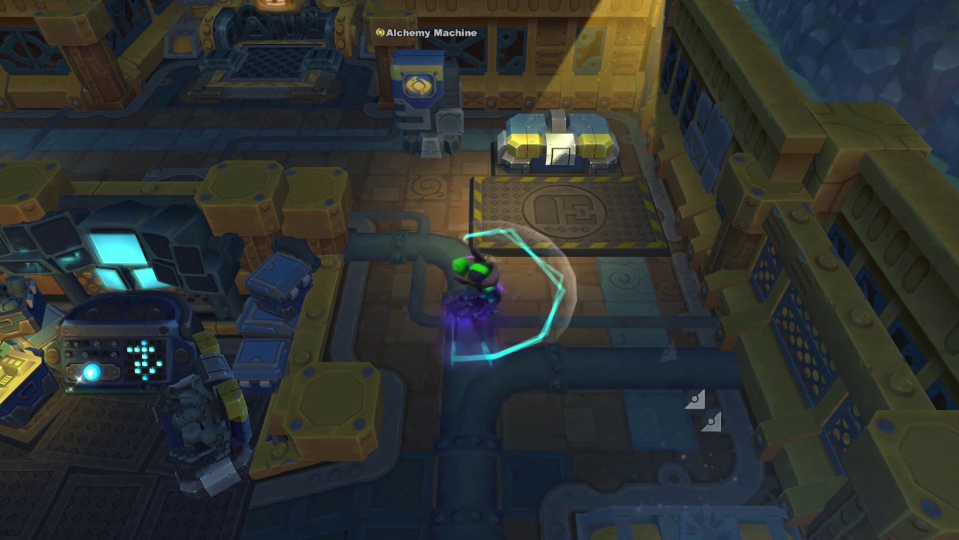
click(744, 495)
click(744, 482)
click(740, 421)
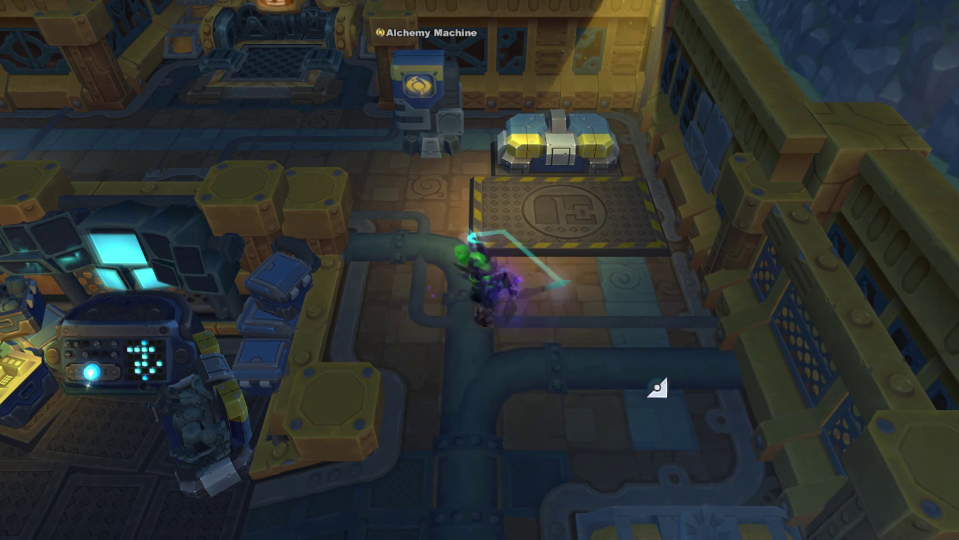
click(628, 411)
click(550, 367)
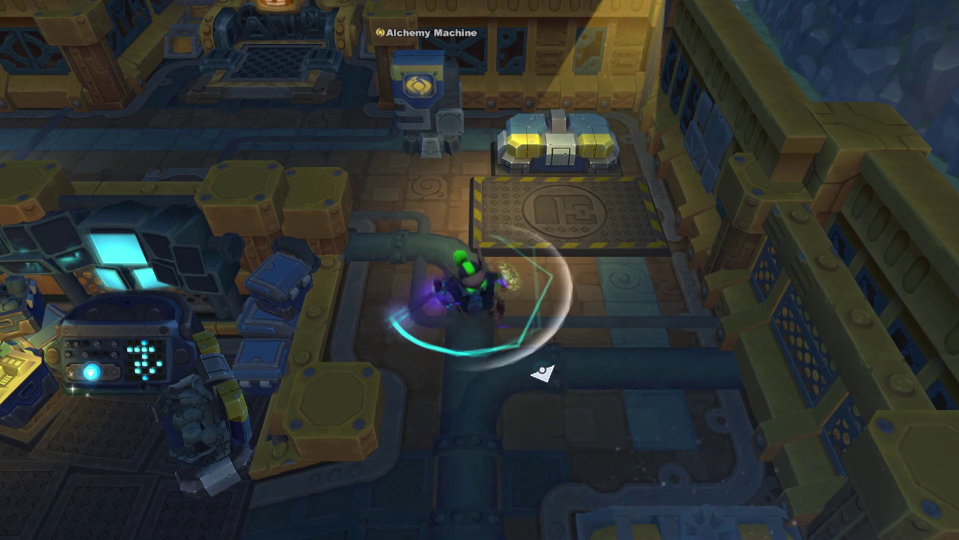